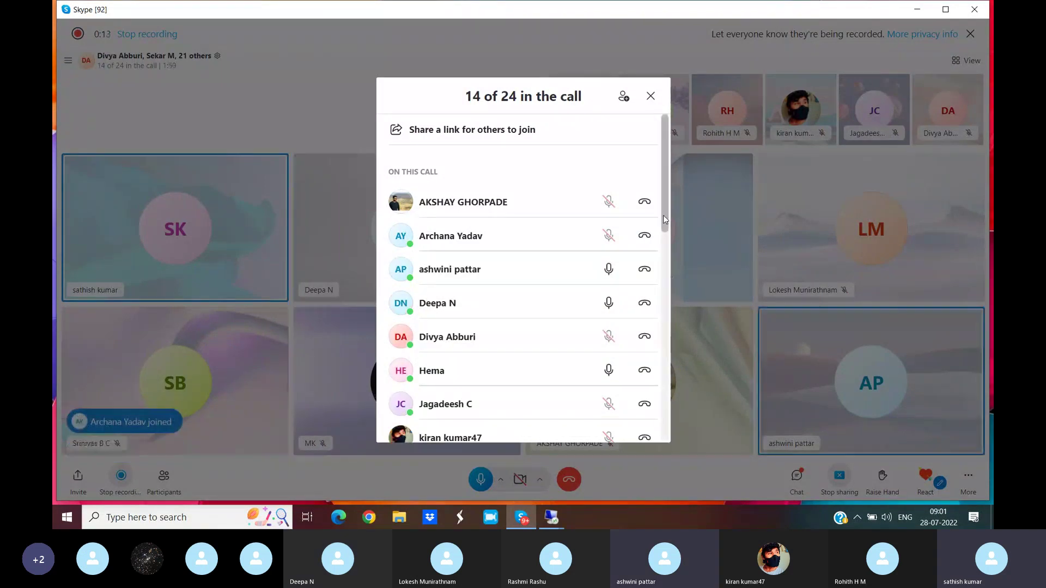
Review the call's participant list, including those not on the call, then close it and minimize the call window.
left_click_drag(664, 220, 675, 400)
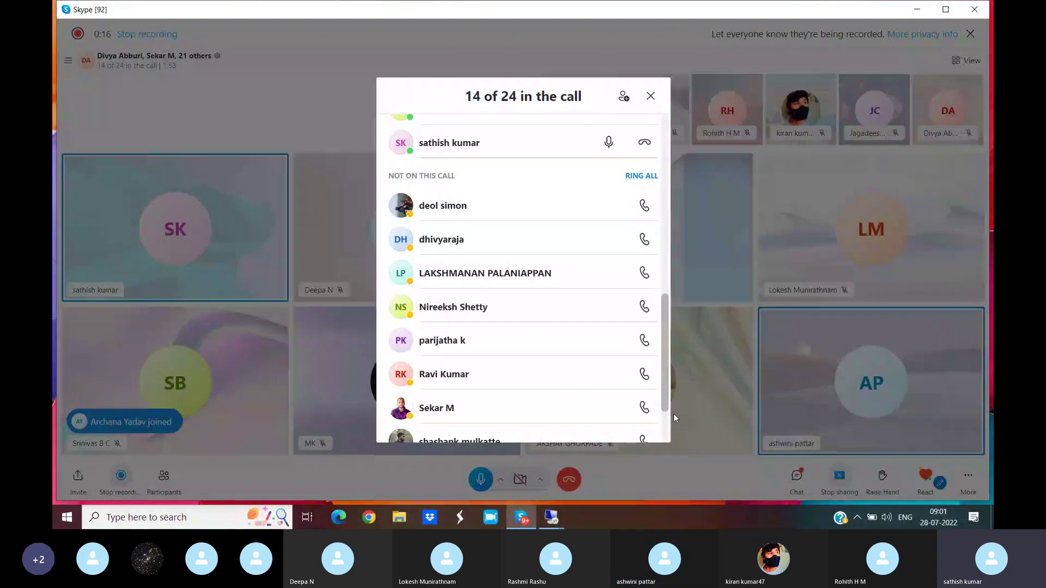
left_click(666, 417)
left_click_drag(665, 418, 667, 402)
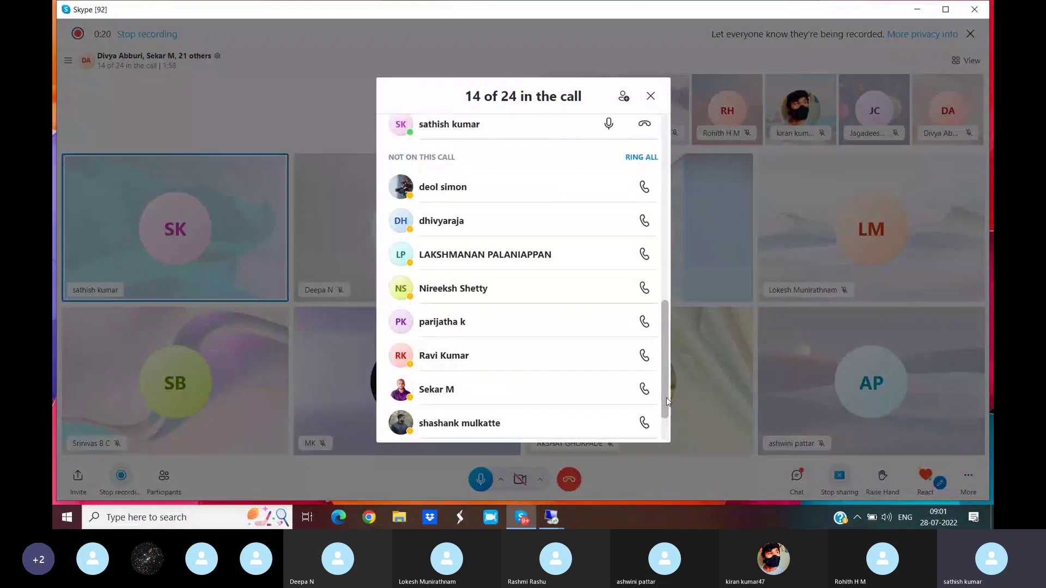
scroll(667, 402, "up", 10)
left_click(650, 96)
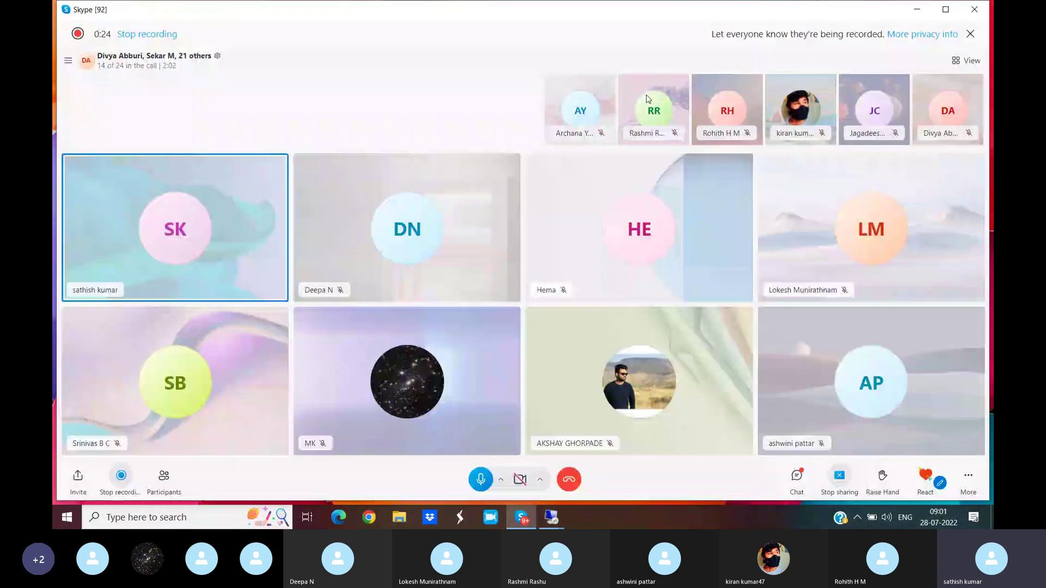
left_click(919, 10)
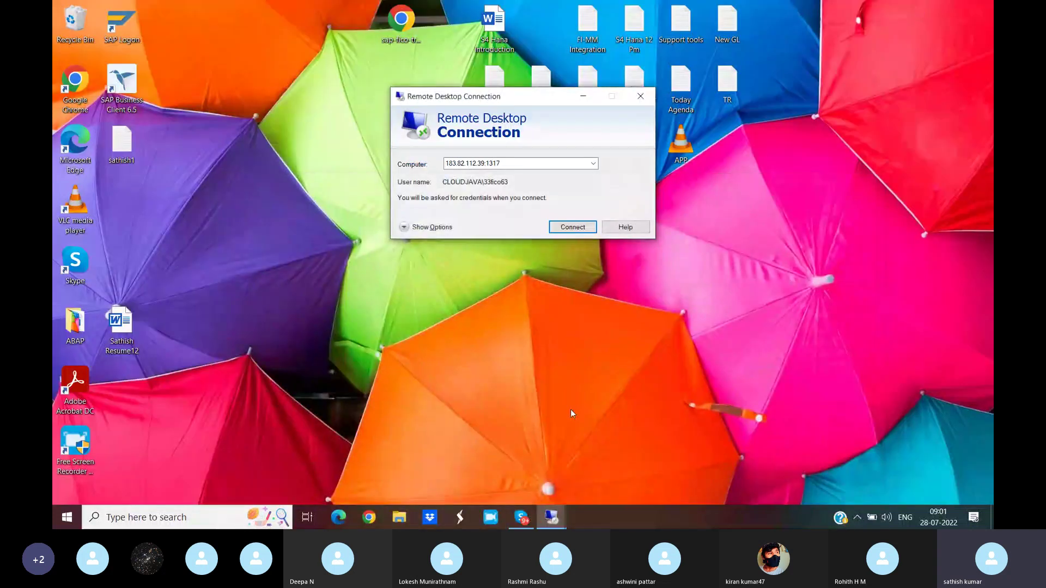
Close the two spare Remote Desktop Connection dialogs and switch to the 103.75.162.76 remote session running SAP.
left_click(543, 525)
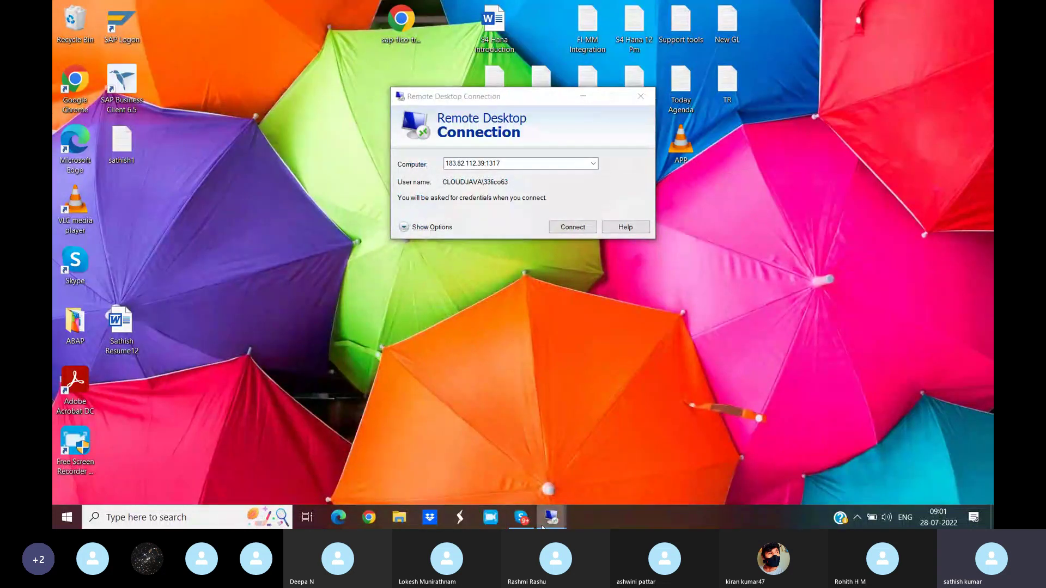
mouse_move(543, 526)
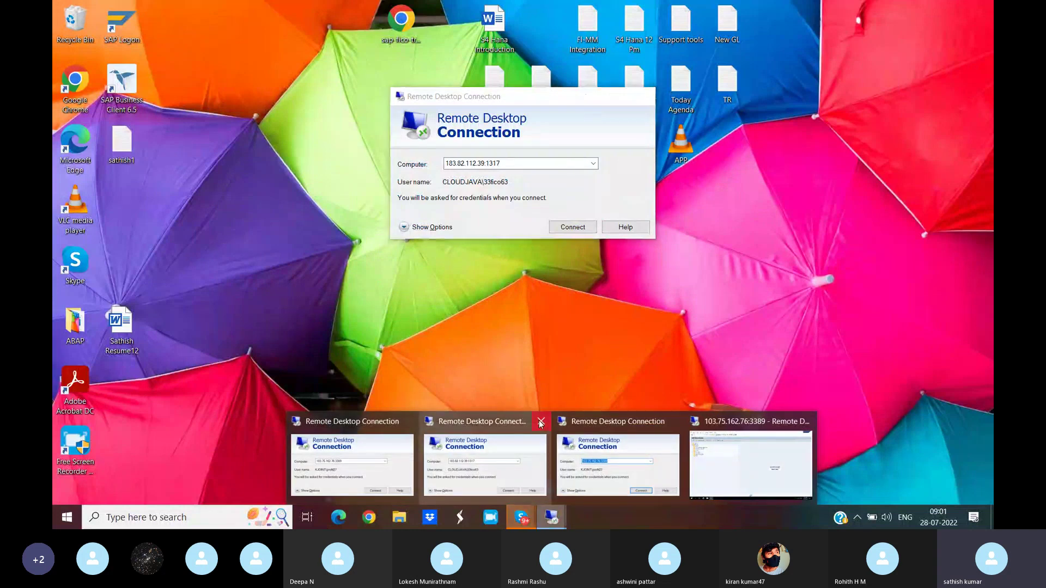
left_click(541, 424)
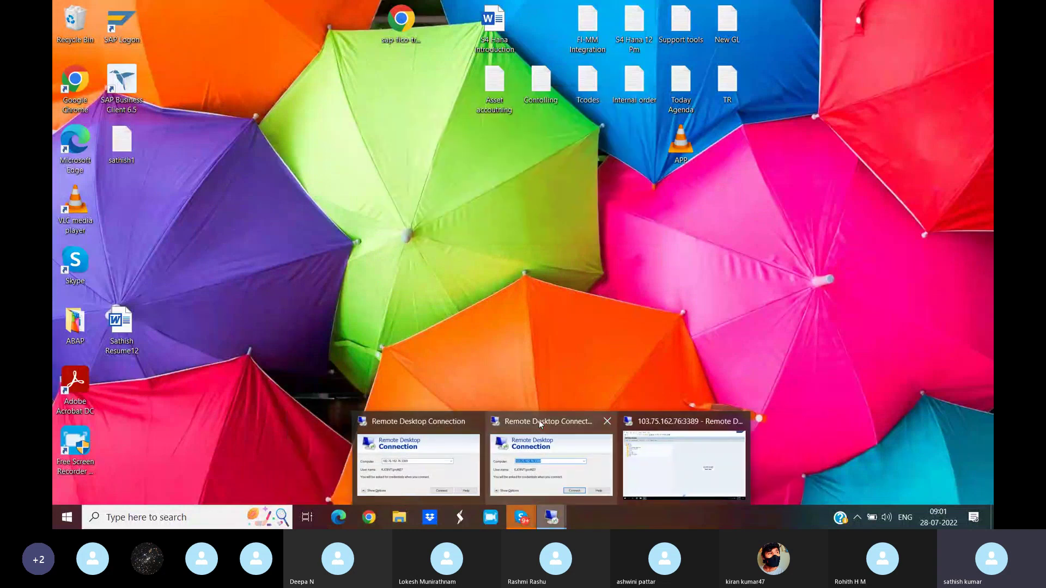
left_click(471, 423)
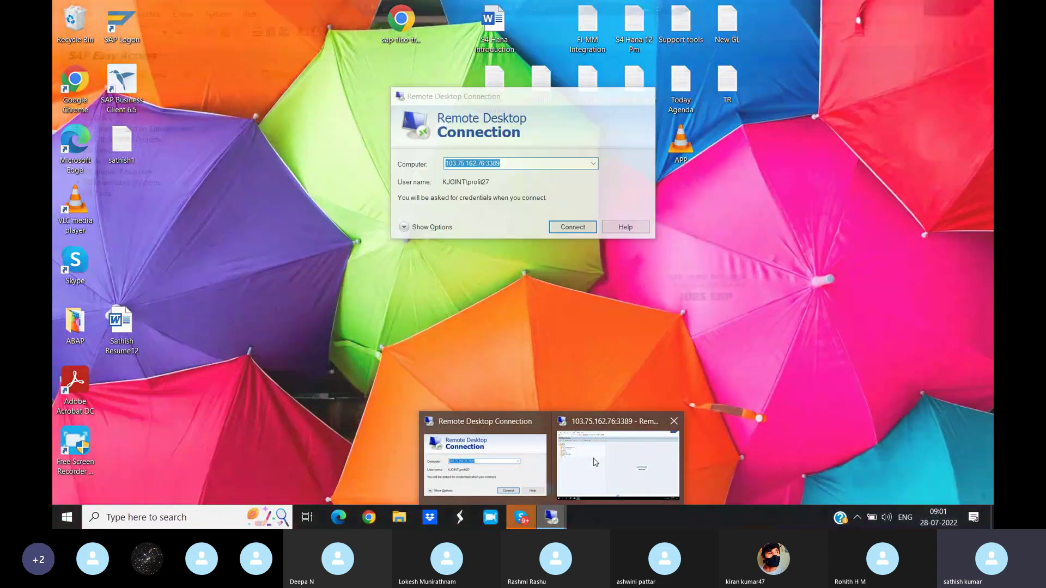
left_click(604, 459)
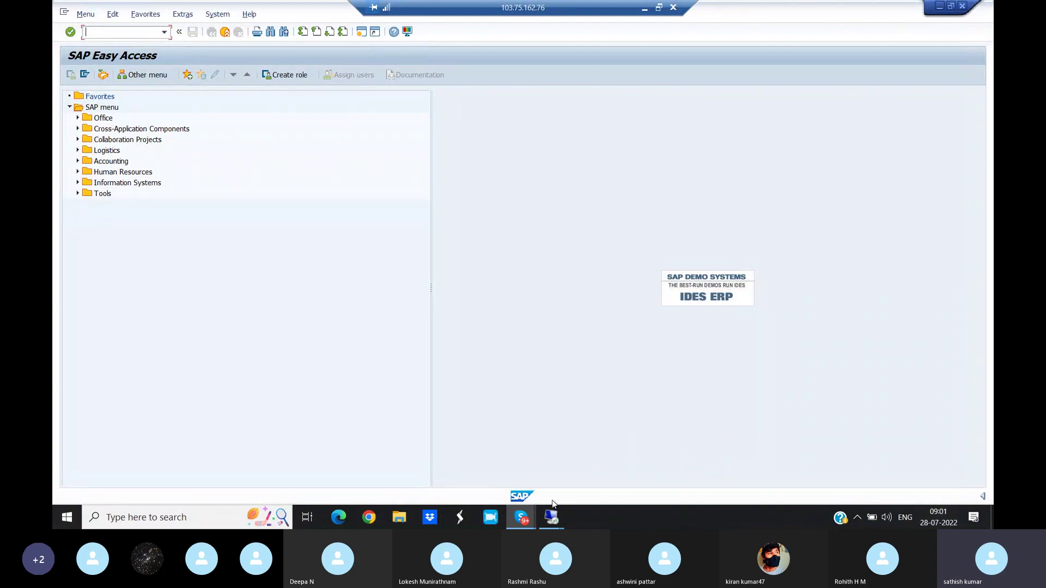
Check the Skype call window and return to the SAP remote session.
mouse_move(514, 523)
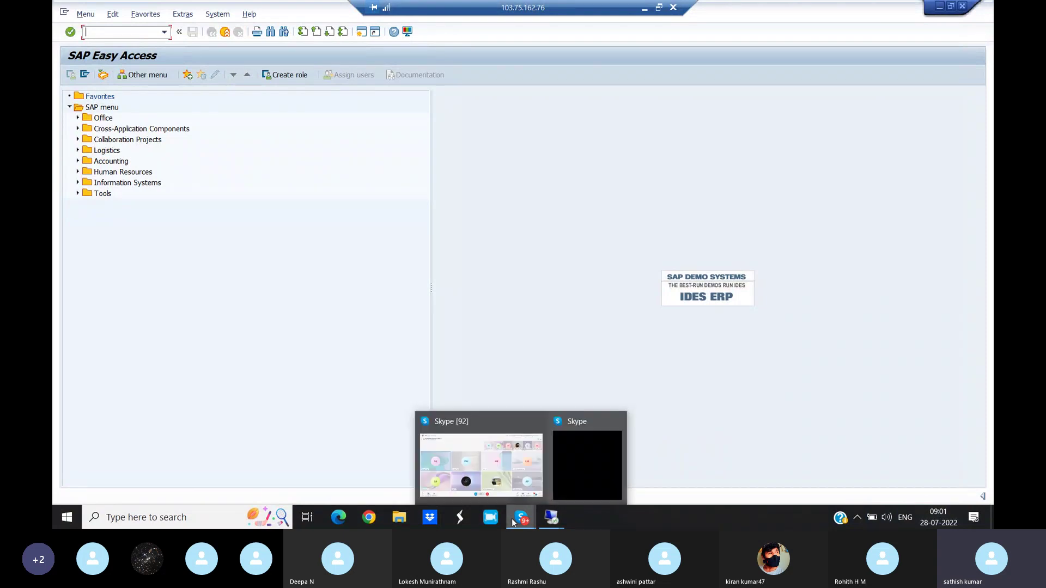
left_click(468, 459)
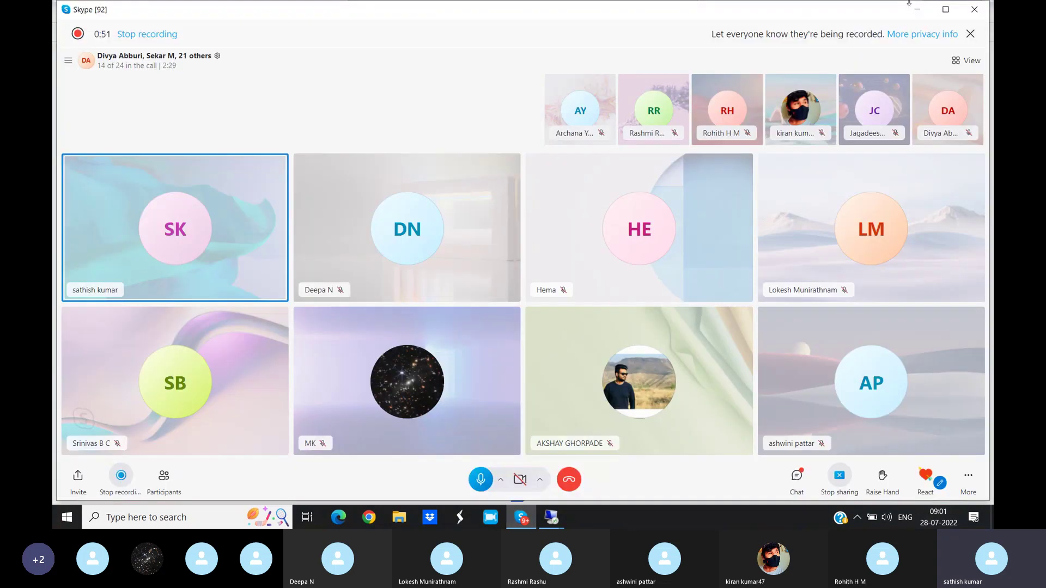
left_click(918, 9)
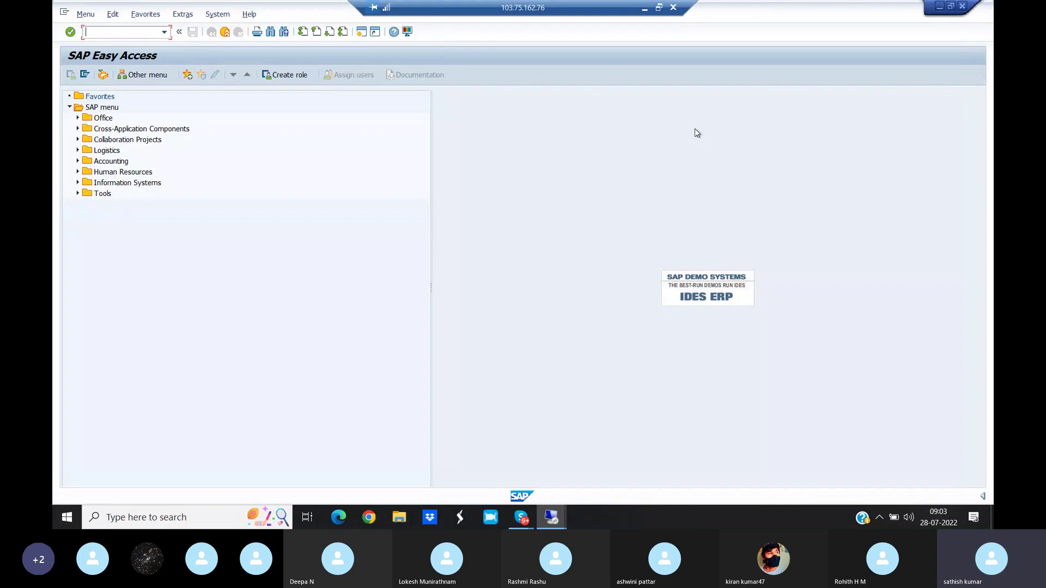
Open the Data Browser with transaction code /NSE16.
key("XF86AudioRaiseVolume")
type("/NSE16")
key("Return")
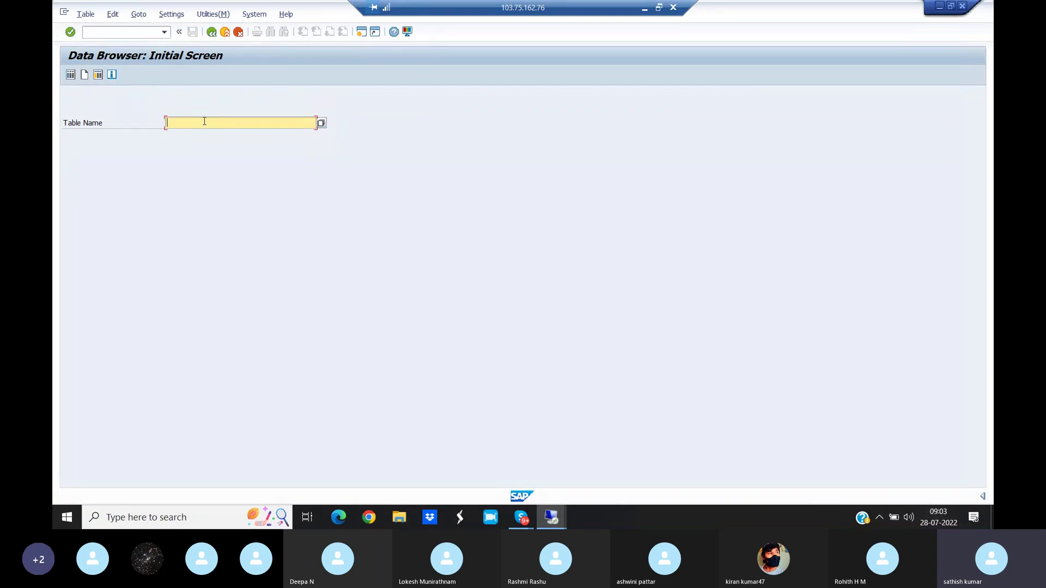
Display the SKA1 table entries for chart of accounts JLJL and return to the Data Browser's initial screen.
type("SKA")
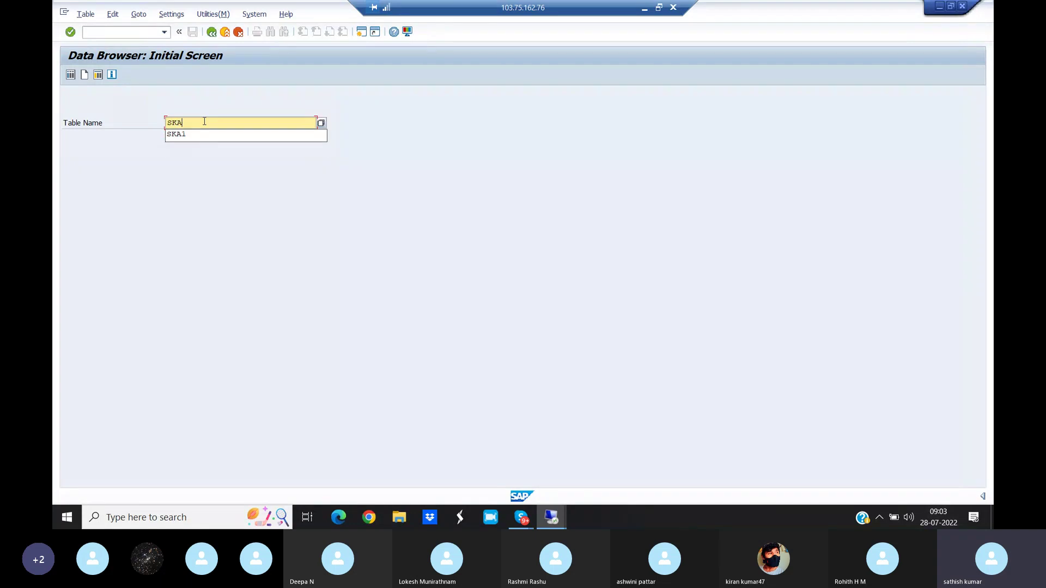
type("1")
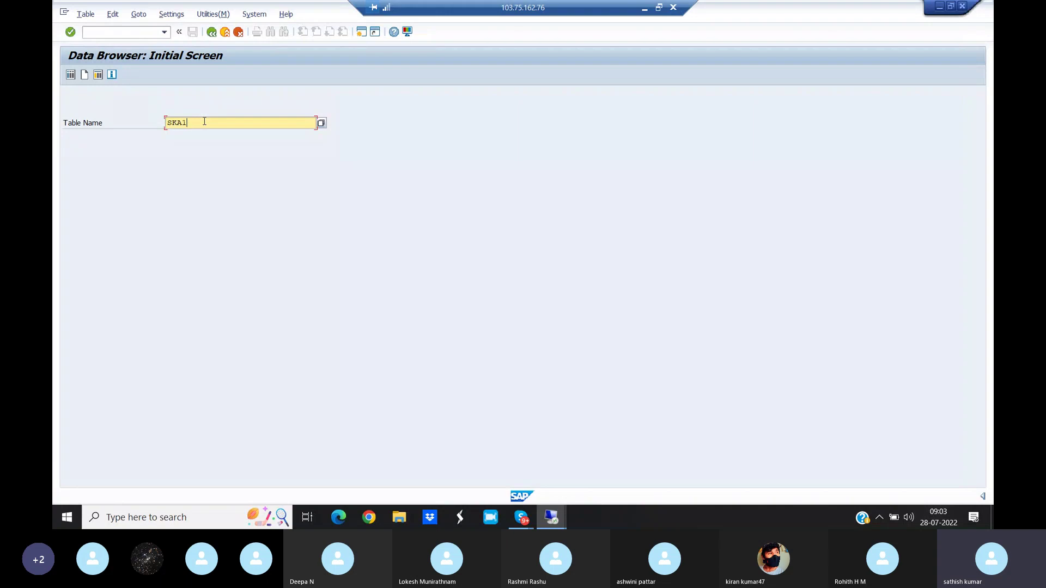
key("Return")
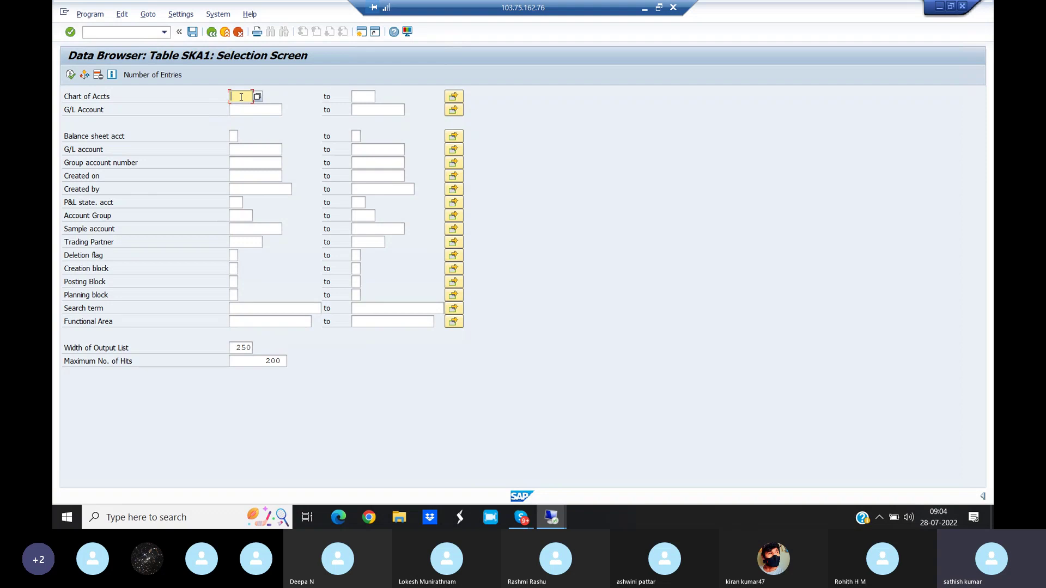
type("JLJL")
left_click(70, 75)
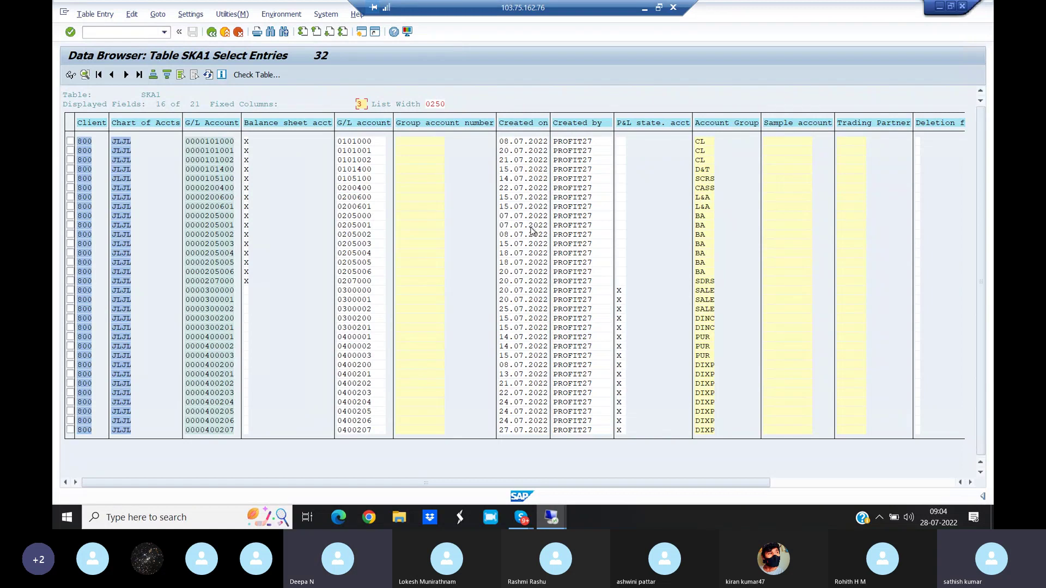
left_click(212, 32)
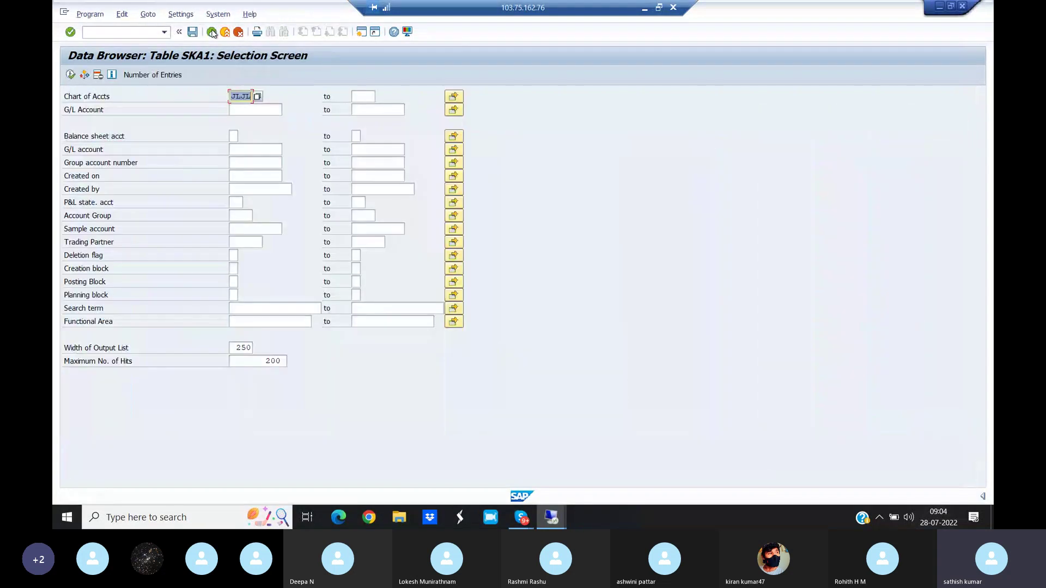
left_click(212, 32)
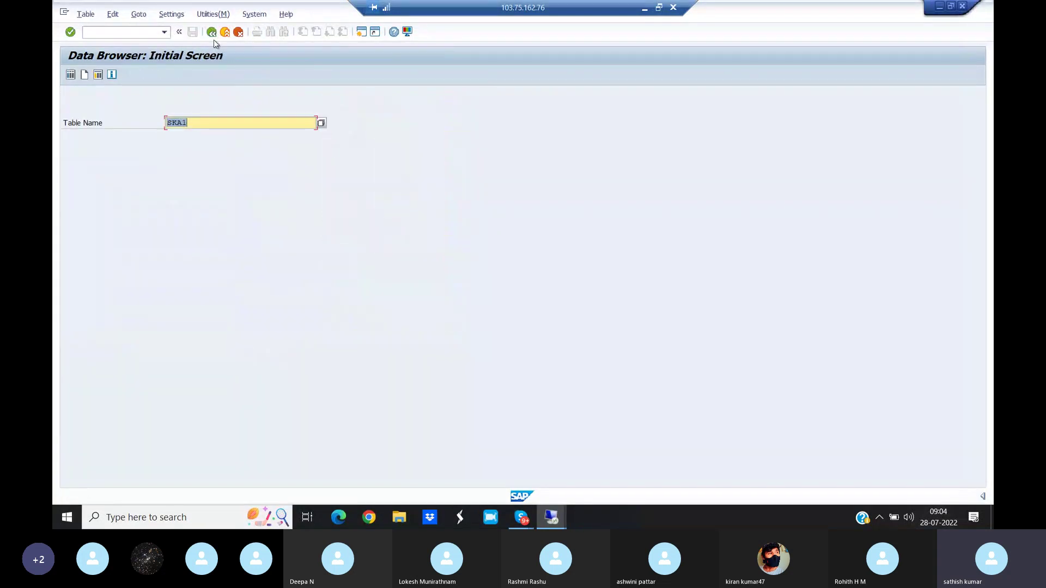
Display the SKB1 table entries for company code JLJL and return to the Data Browser's initial screen.
left_click(205, 123)
key("BackSpace")
key("BackSpace")
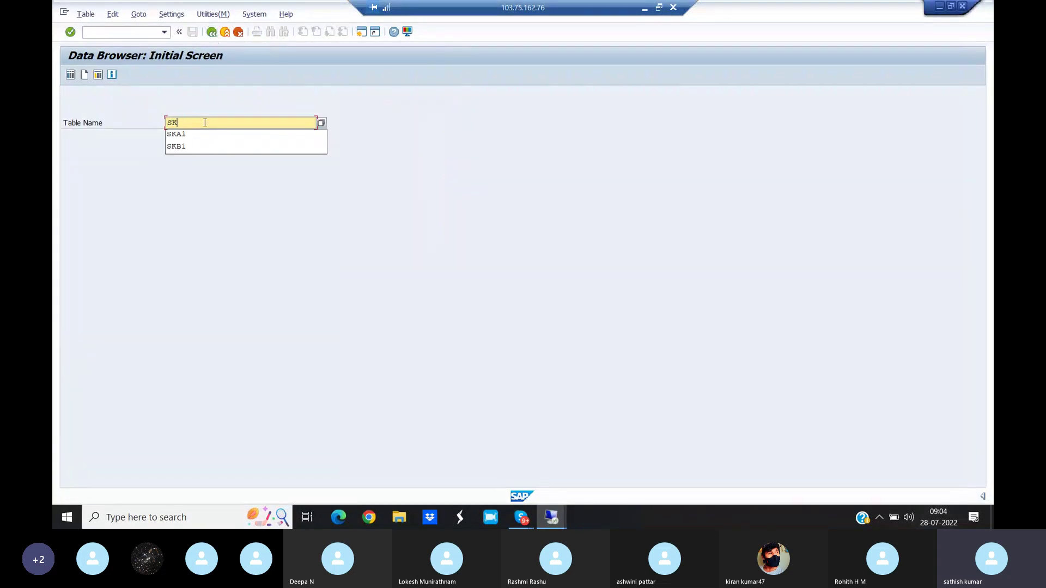
type("B1")
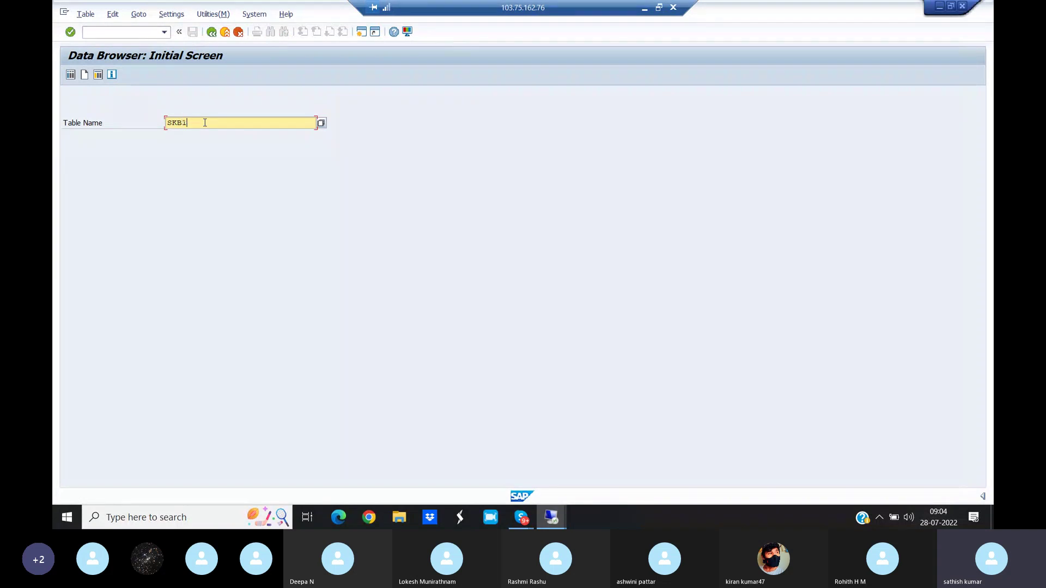
key("Return")
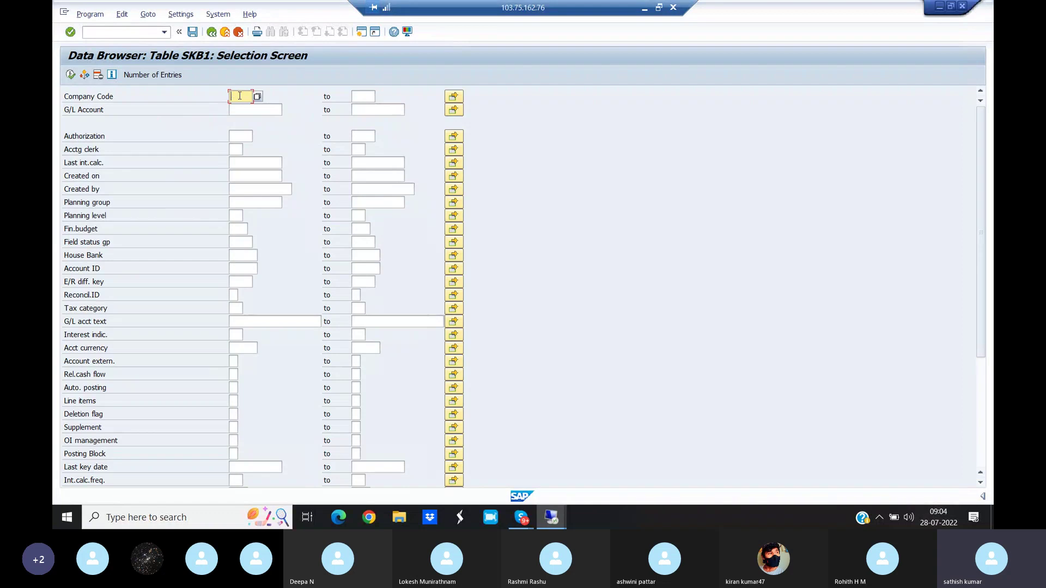
type("JLJL")
left_click(70, 74)
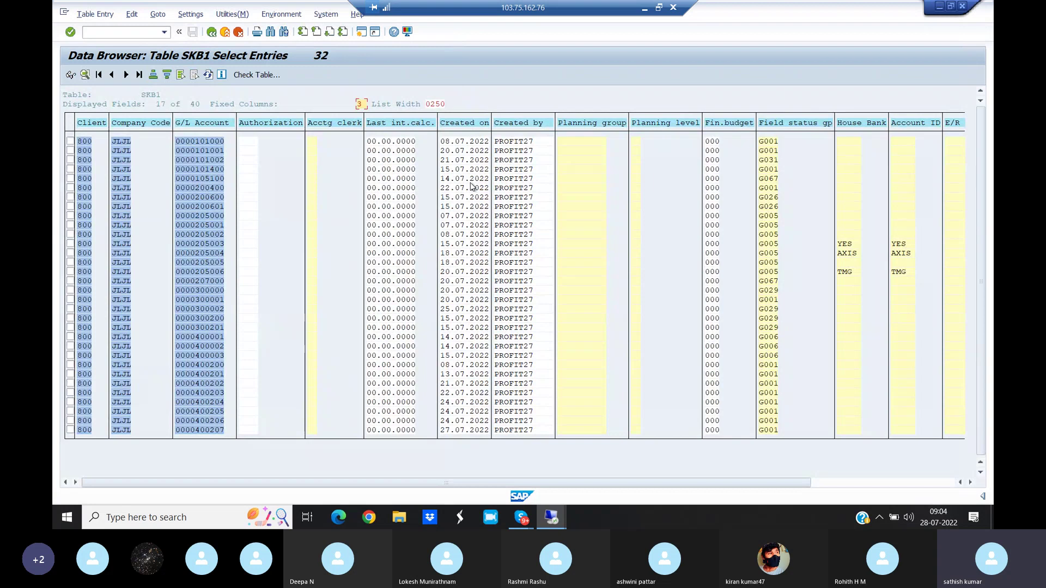
left_click(212, 33)
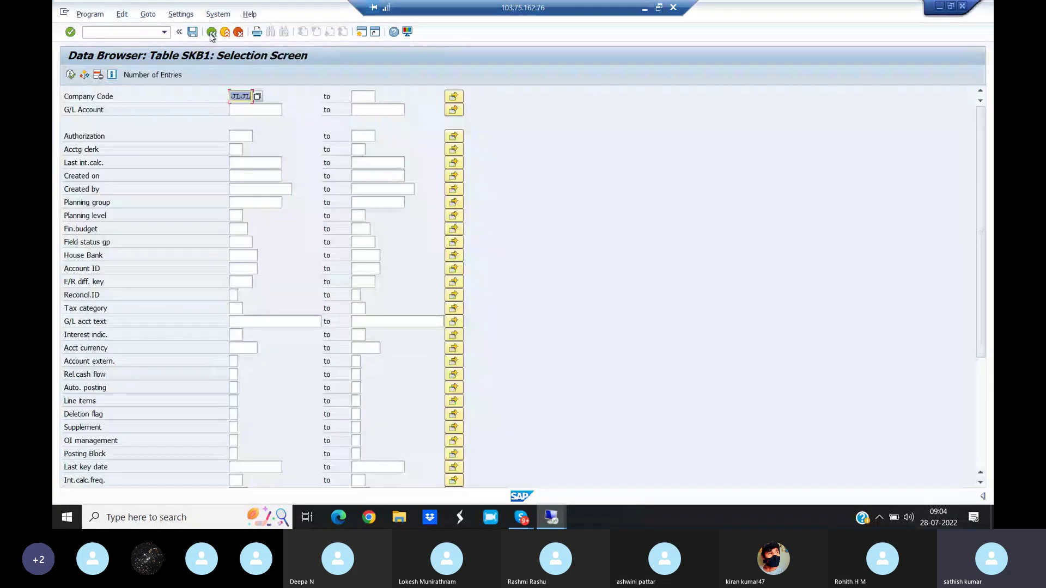
left_click(212, 32)
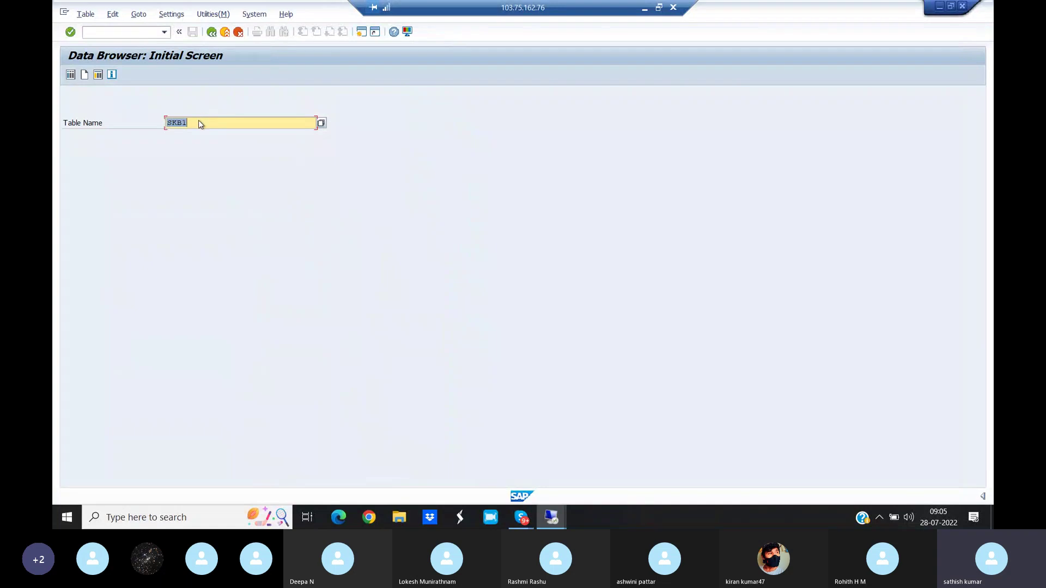
Replace the table name with KNB1 and open that table's selection screen.
left_click(200, 122)
key("BackSpace")
key("BackSpace")
key("BackSpace")
key("BackSpace")
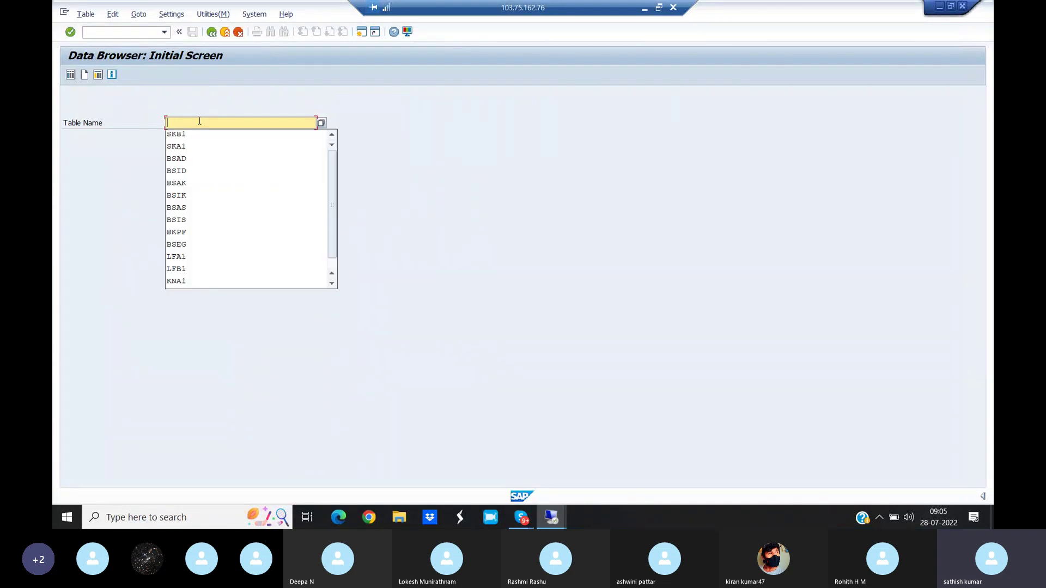
type("KNB1")
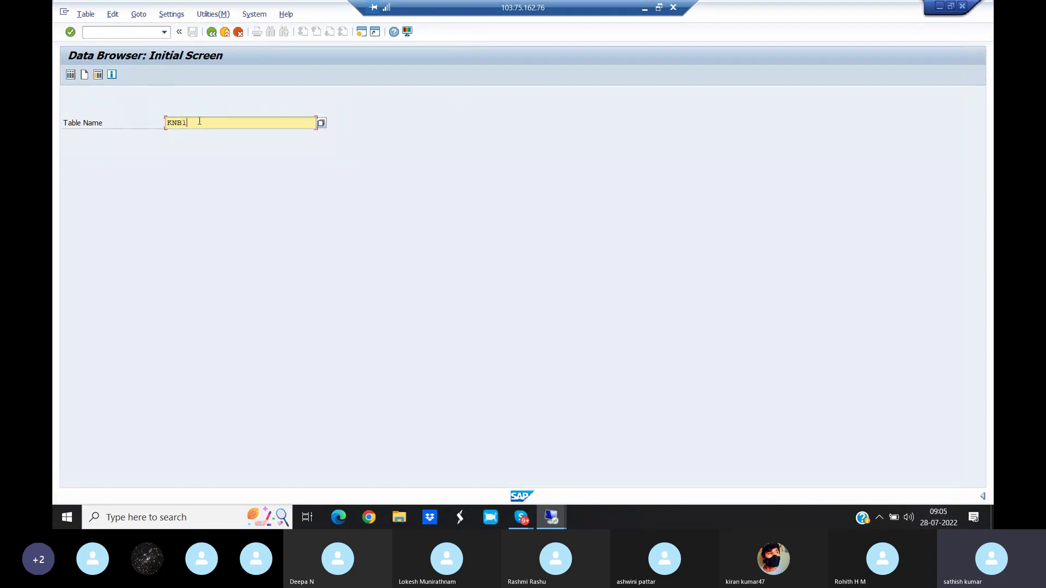
key("Return")
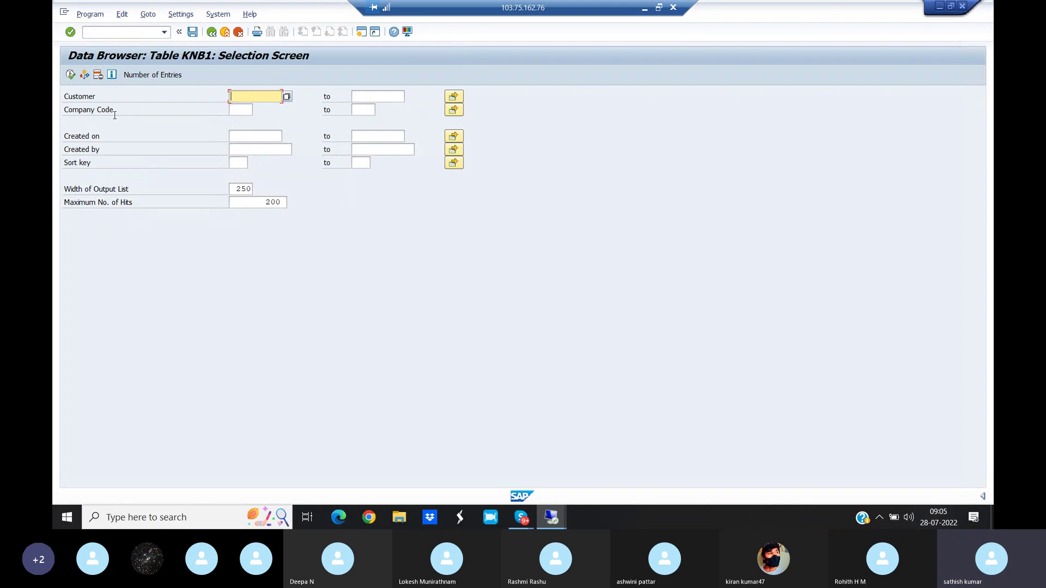
Display the KNB1 customer entries for company code JLJL and return to the Data Browser's initial screen.
left_click(241, 109)
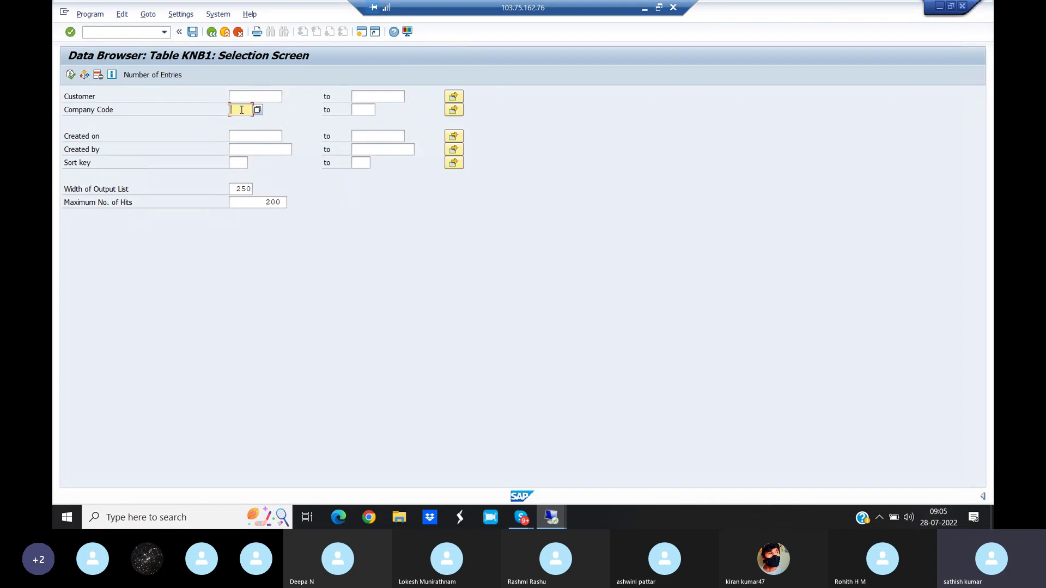
type("JLJL")
left_click(70, 75)
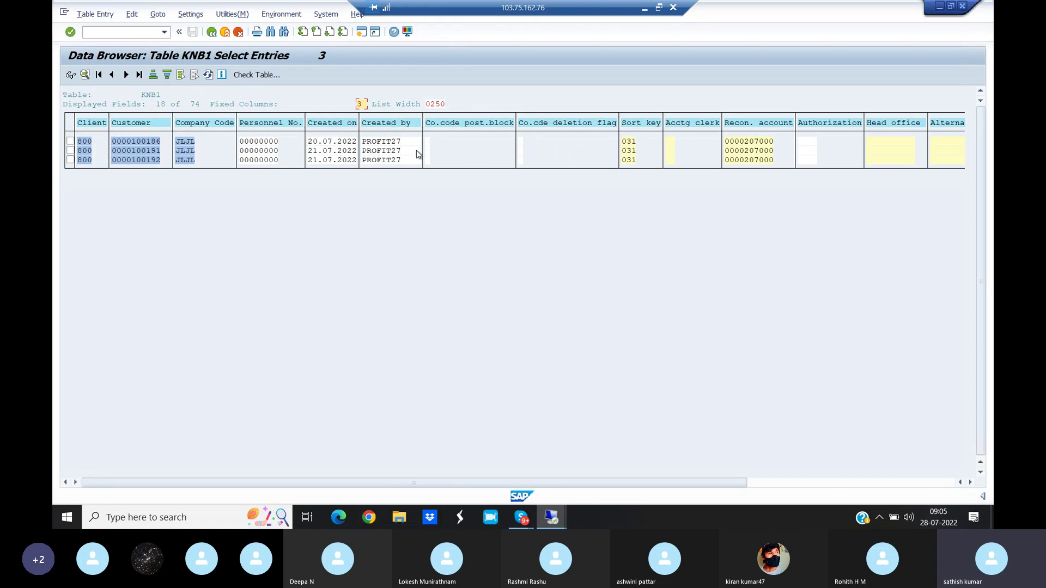
left_click(211, 33)
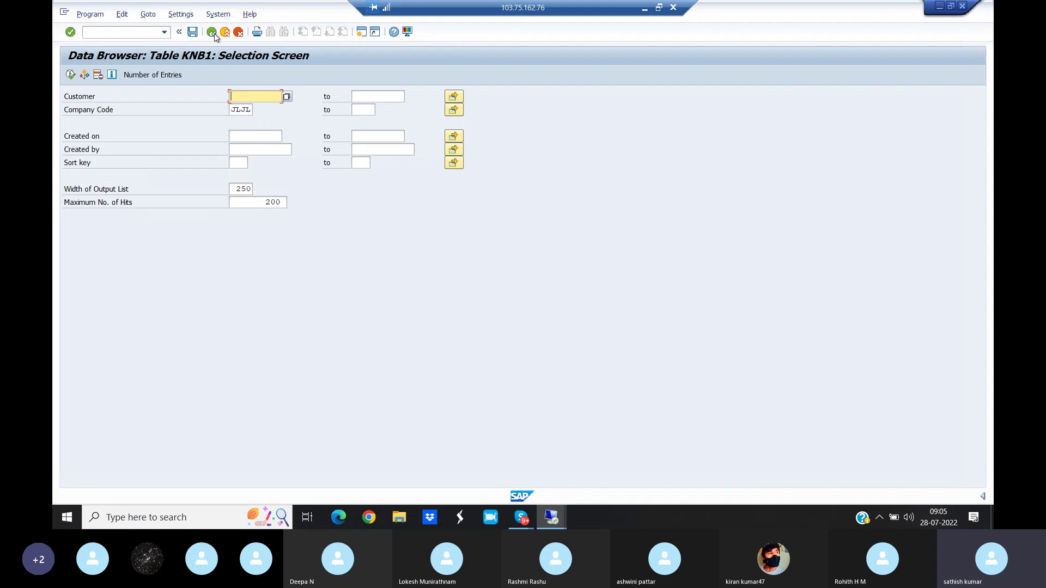
left_click(212, 32)
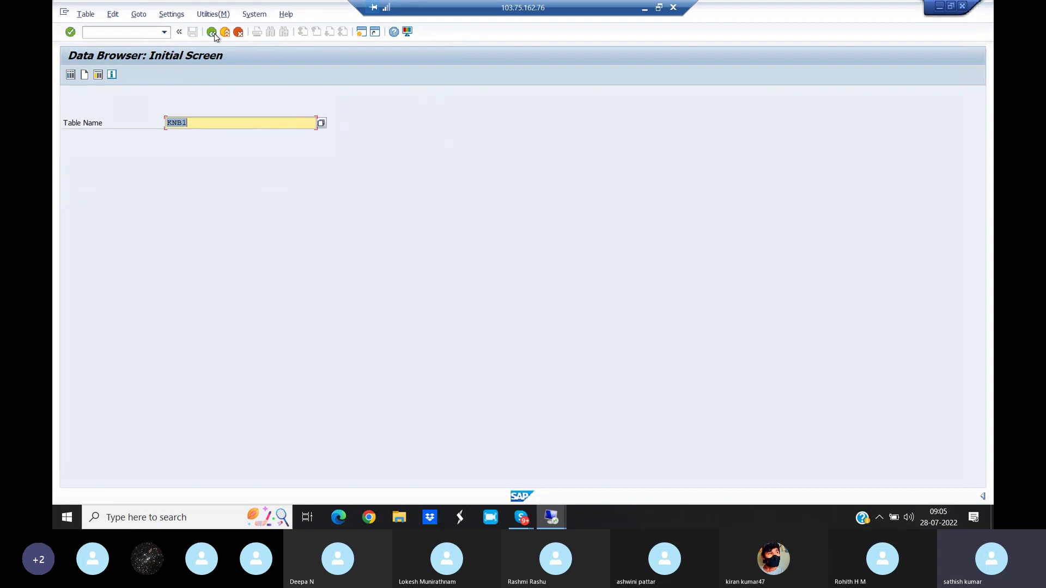
Change the table name to KNA1 and open that table's selection screen.
left_click(197, 123)
key("BackSpace")
key("BackSpace")
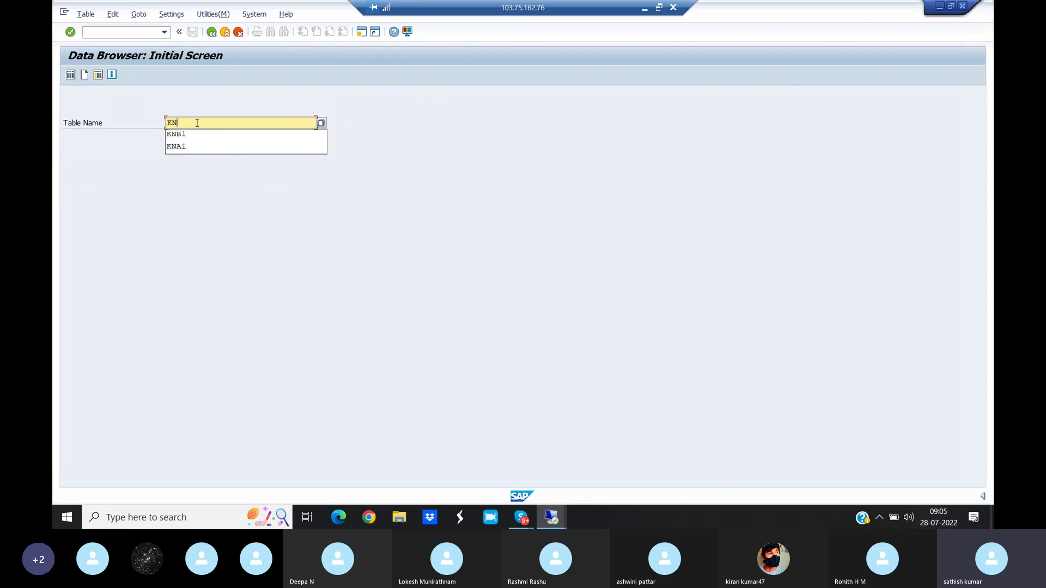
type("A1")
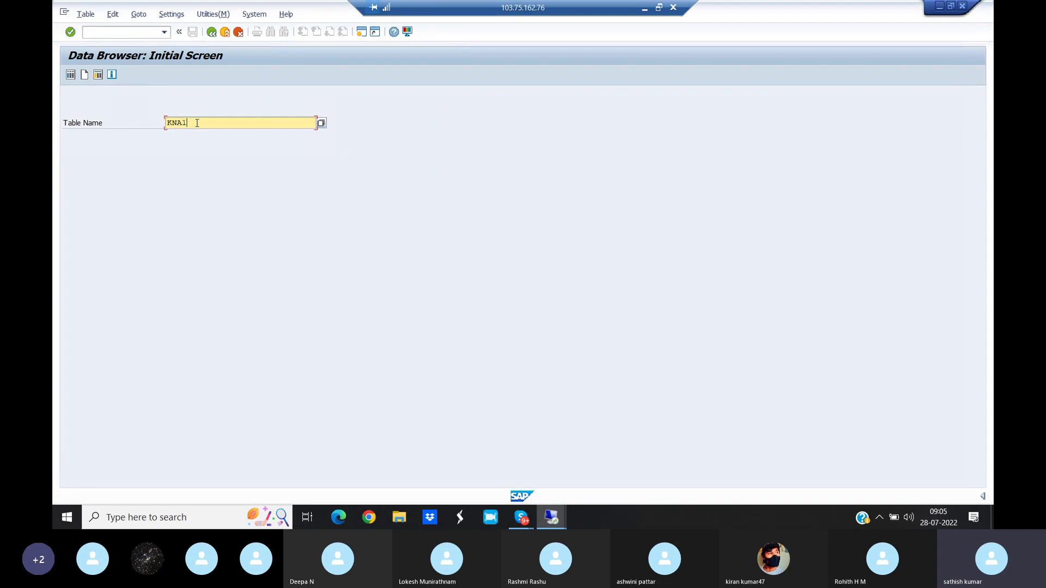
key("Return")
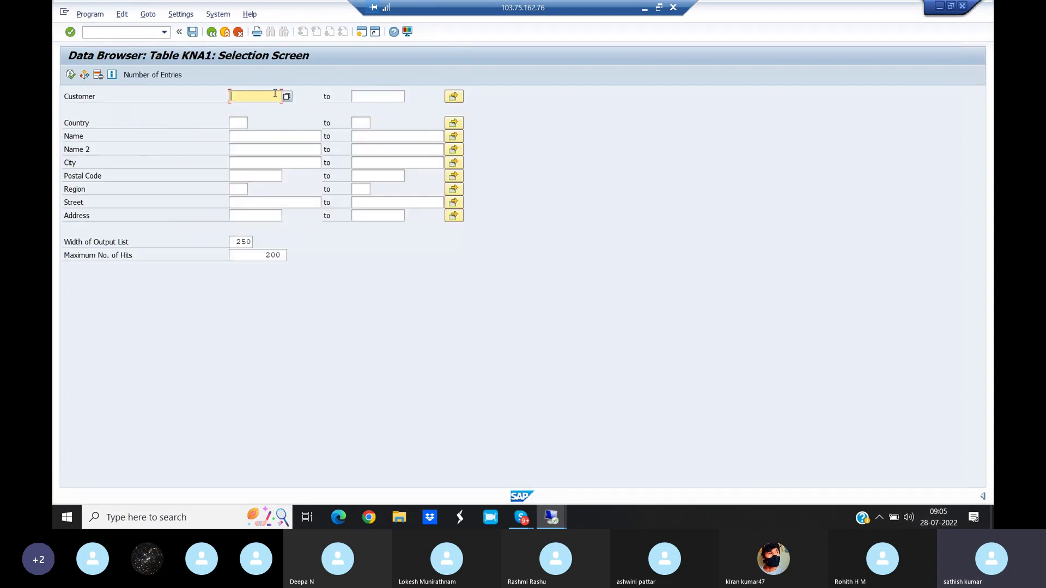
Search for customers by company code JLJL and choose the first listed customer as the KNA1 selection value.
left_click(287, 96)
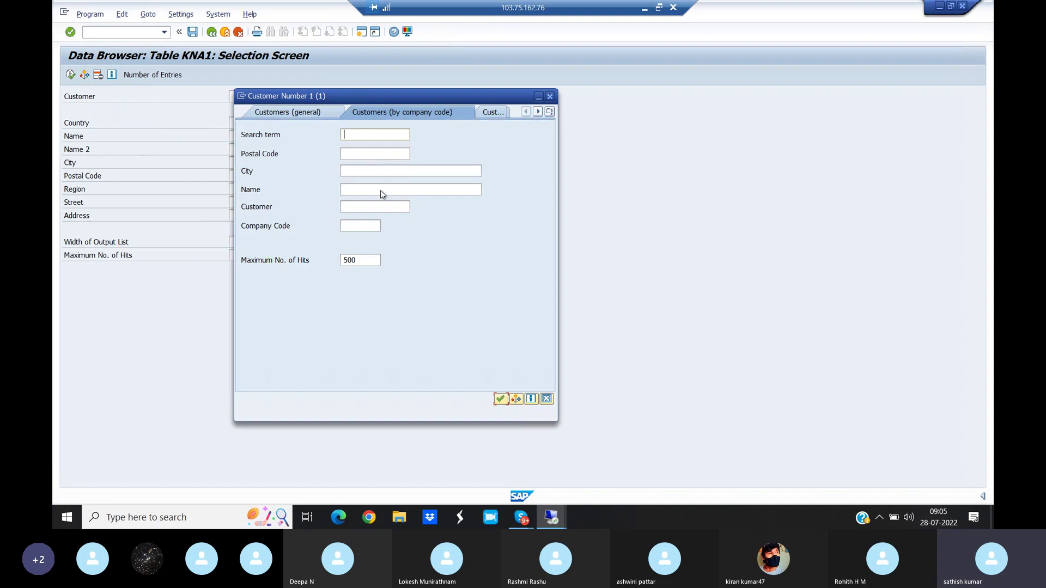
left_click(371, 227)
type("JLJL")
key("Return")
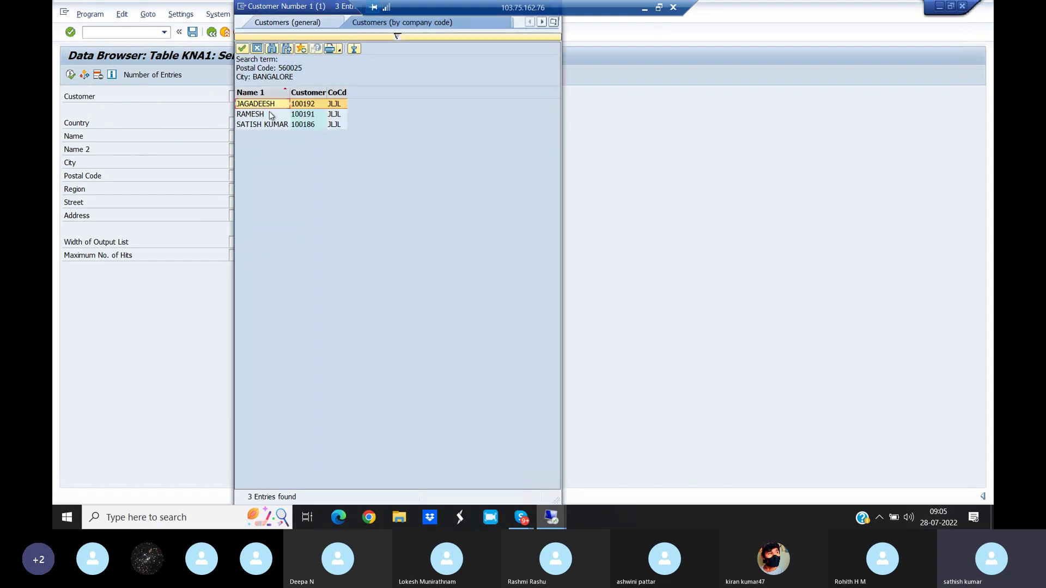
left_click(256, 104)
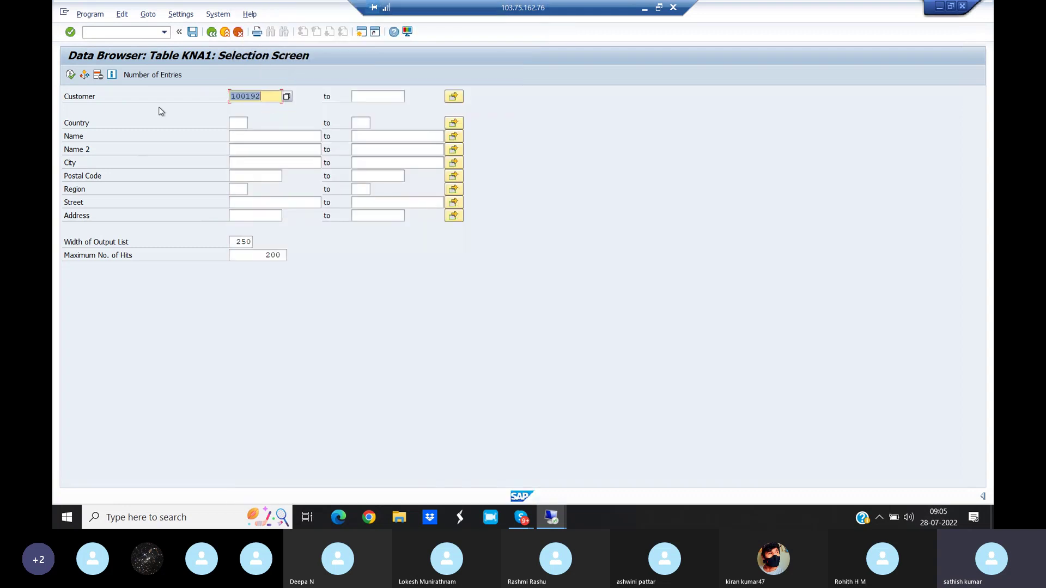
Display the KNA1 entry for the chosen customer and return to the Data Browser's initial screen.
left_click(71, 75)
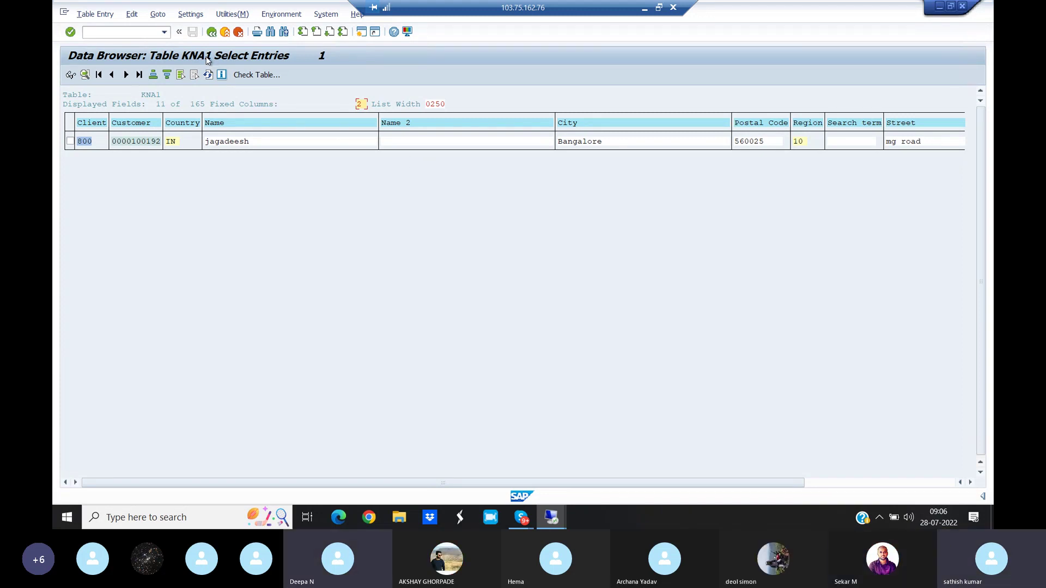
left_click(211, 32)
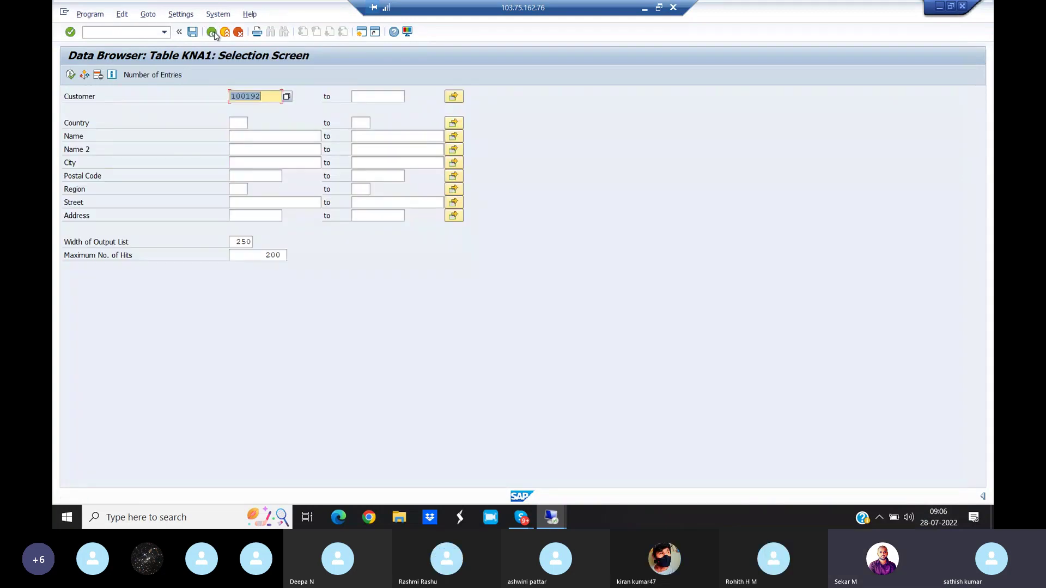
left_click(212, 32)
Replace the table name with LFB1 and open that table's selection screen.
left_click(189, 123)
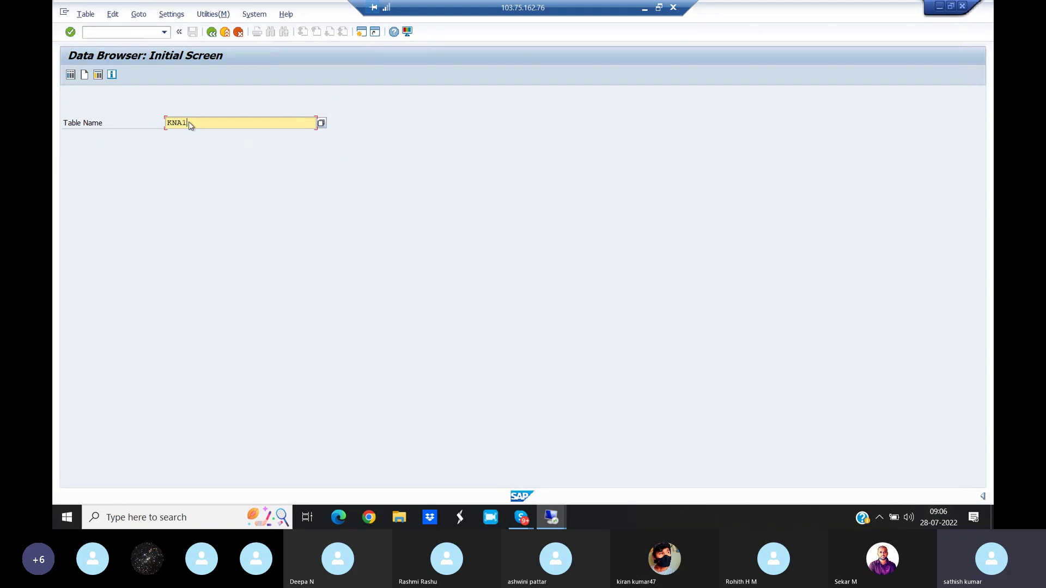
key("BackSpace")
key("BackSpace")
key("BackSpace")
key("BackSpace")
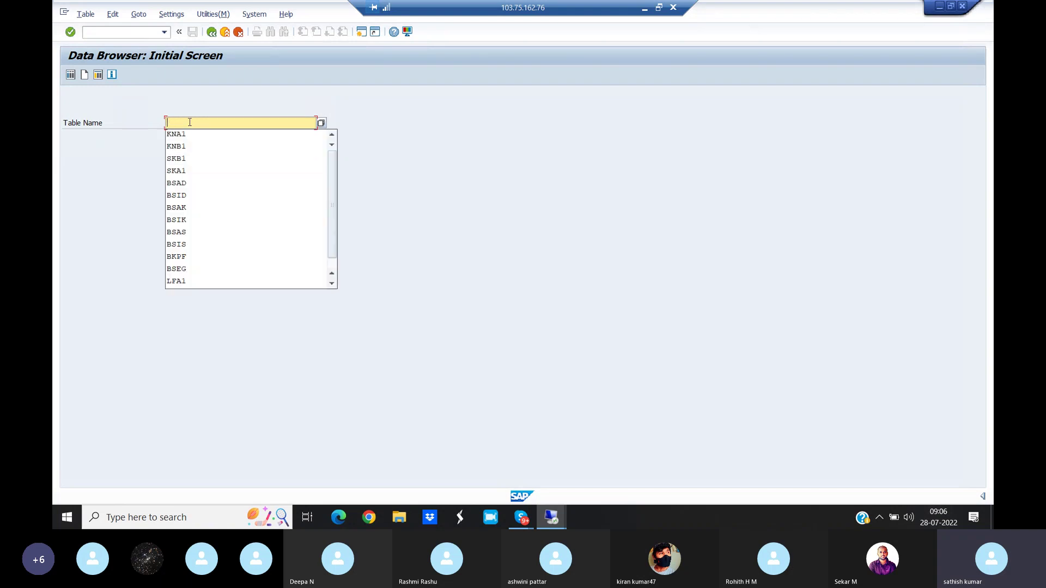
type("LF")
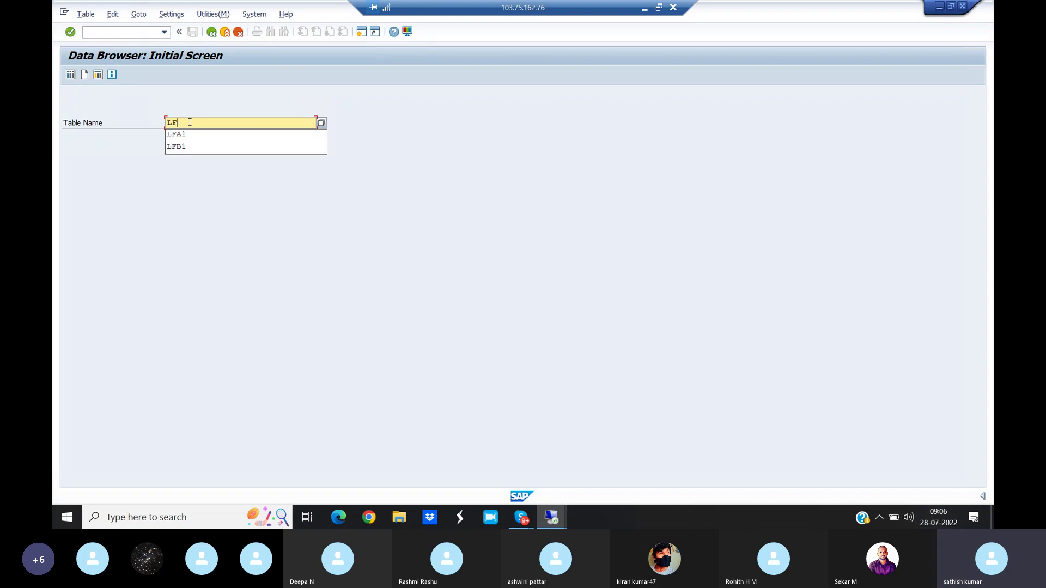
type("B")
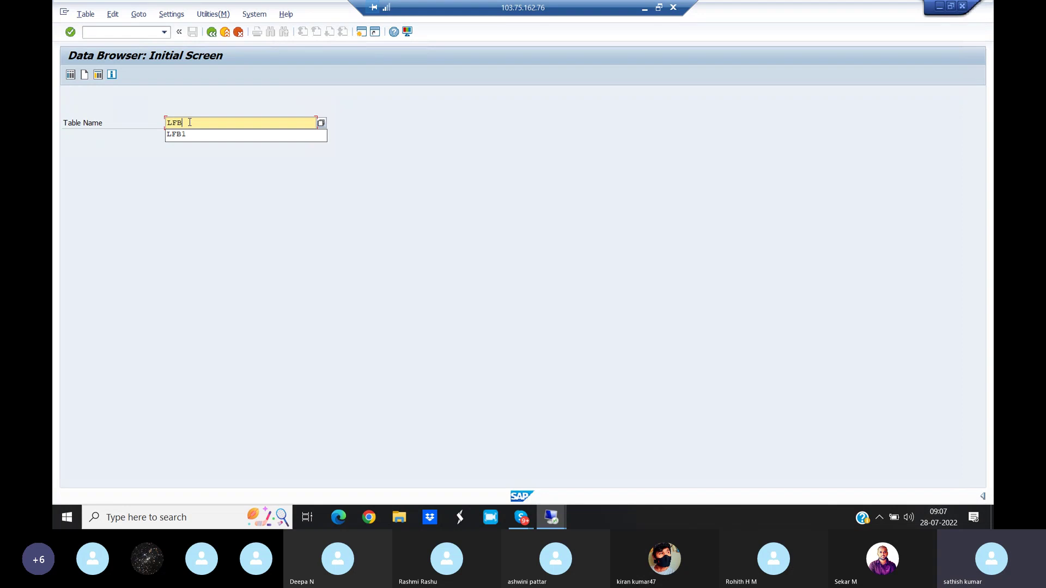
type("1")
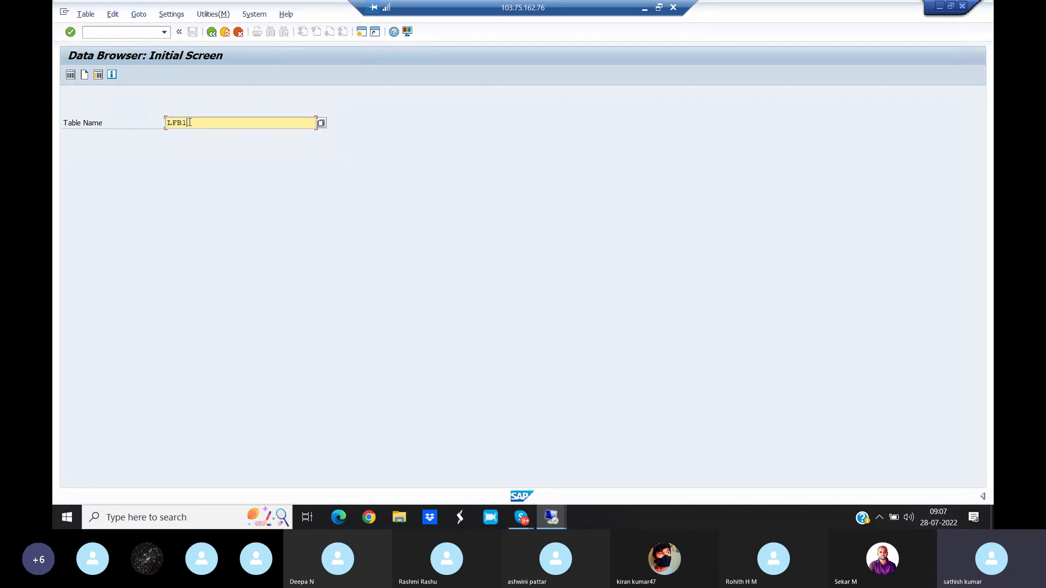
key("Return")
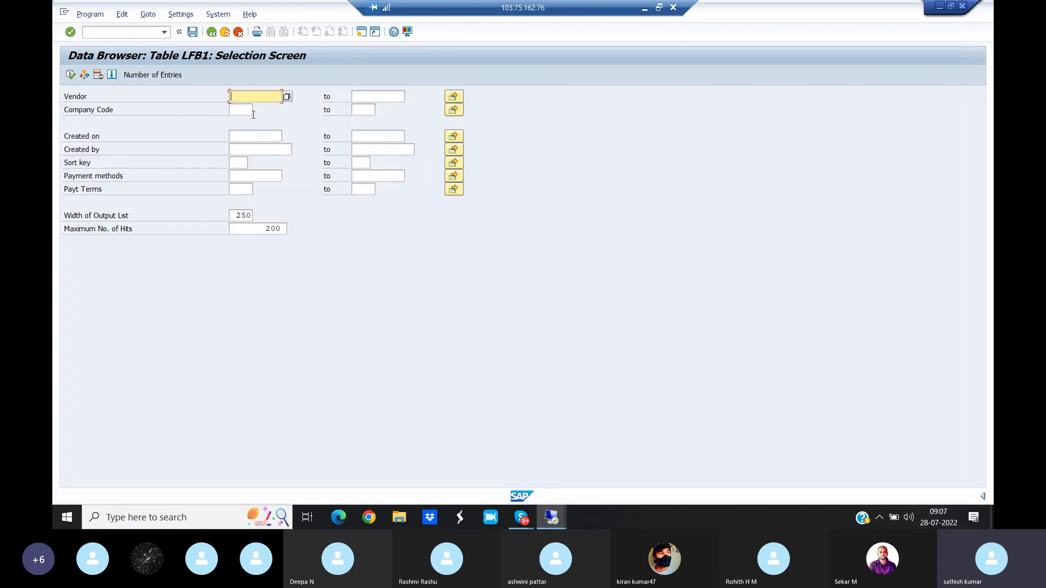
Display the LFB1 vendor entries for company code JLJL and return to the Data Browser's initial screen.
left_click(239, 111)
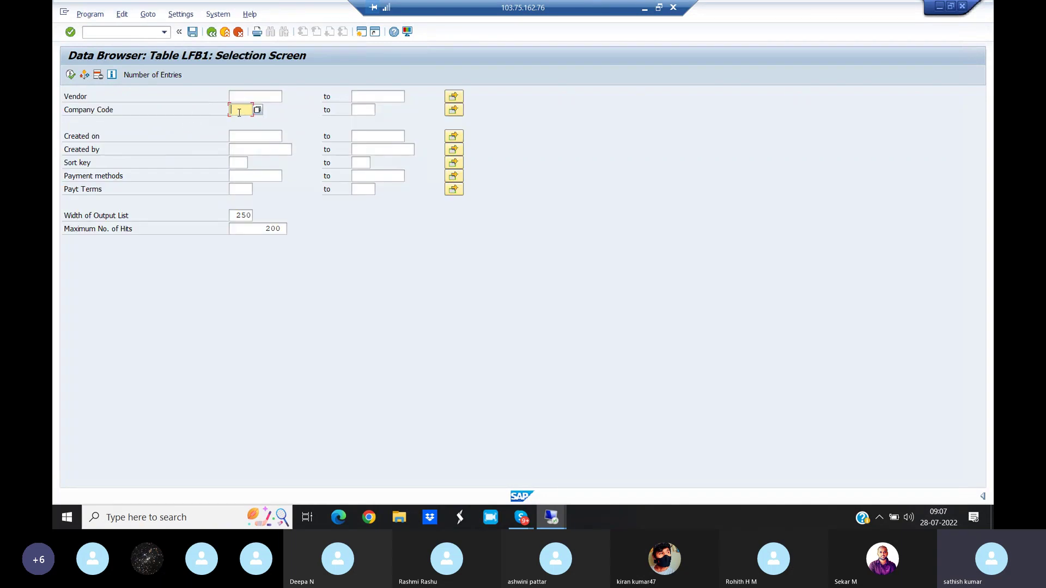
type("JLJL")
left_click(70, 76)
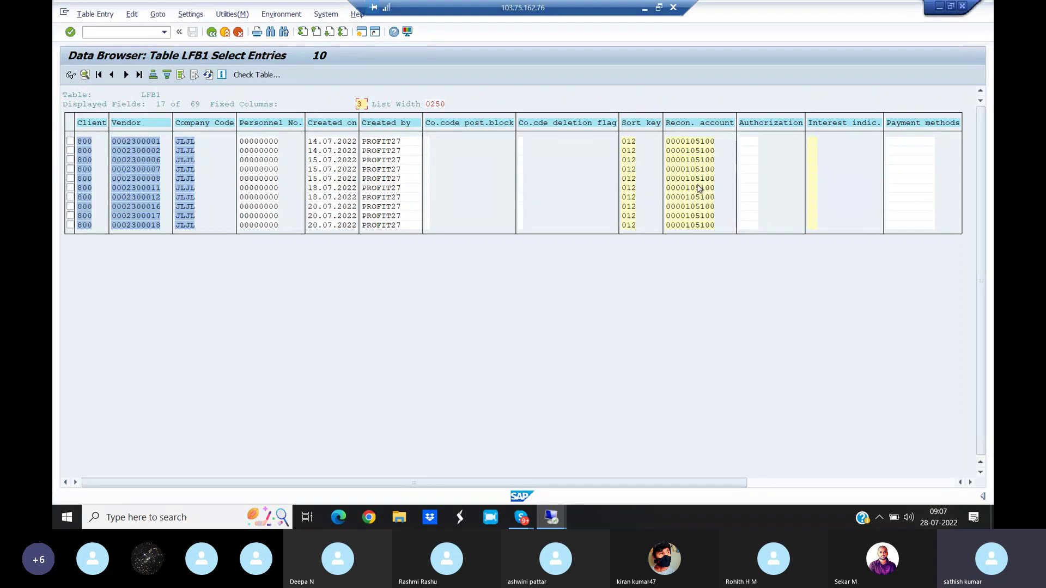
left_click(213, 33)
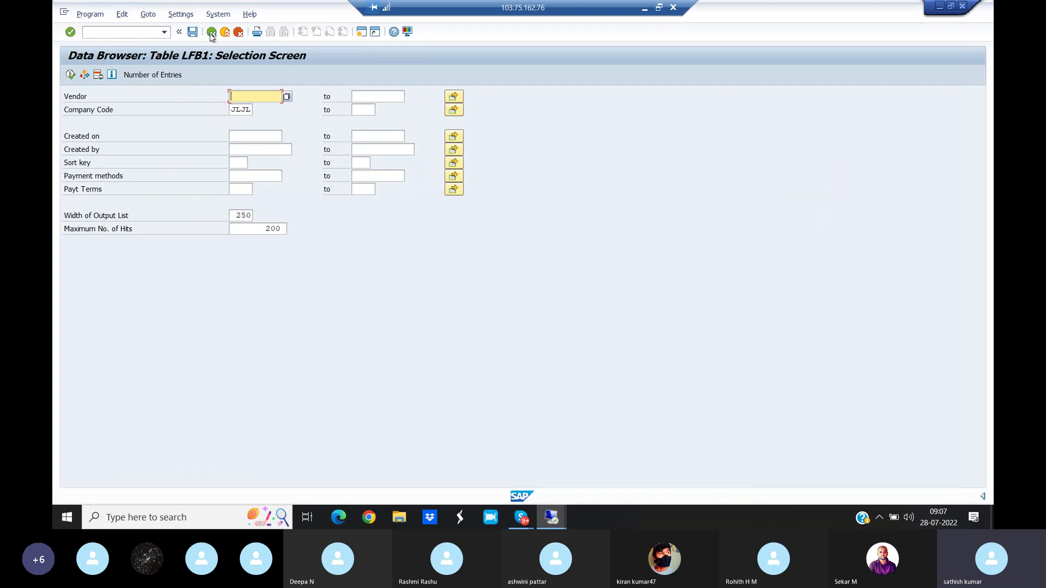
left_click(212, 33)
Change the table name to LFA1 and open that table's selection screen.
left_click(207, 123)
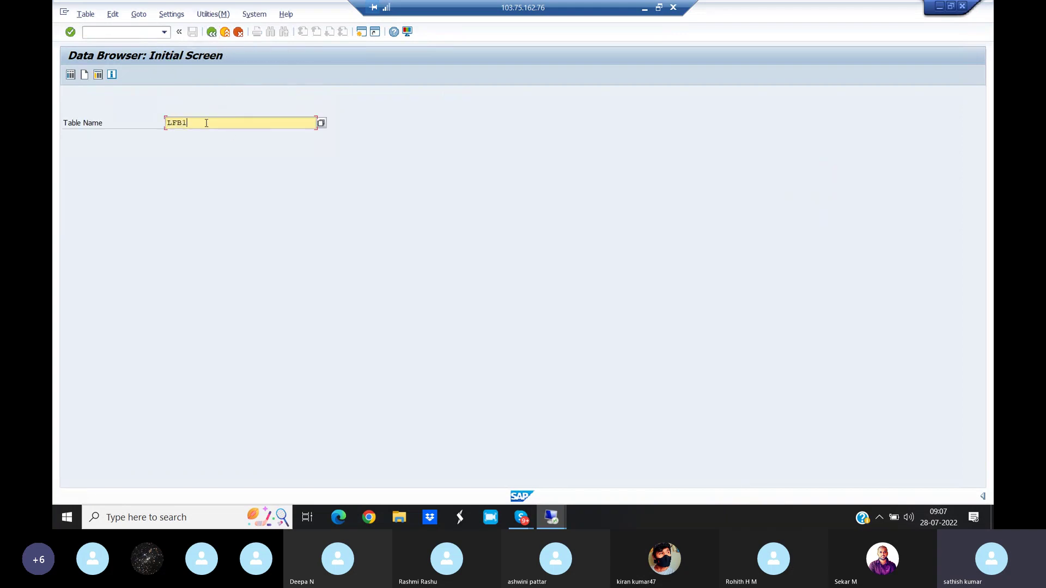
key("BackSpace")
key("BackSpace")
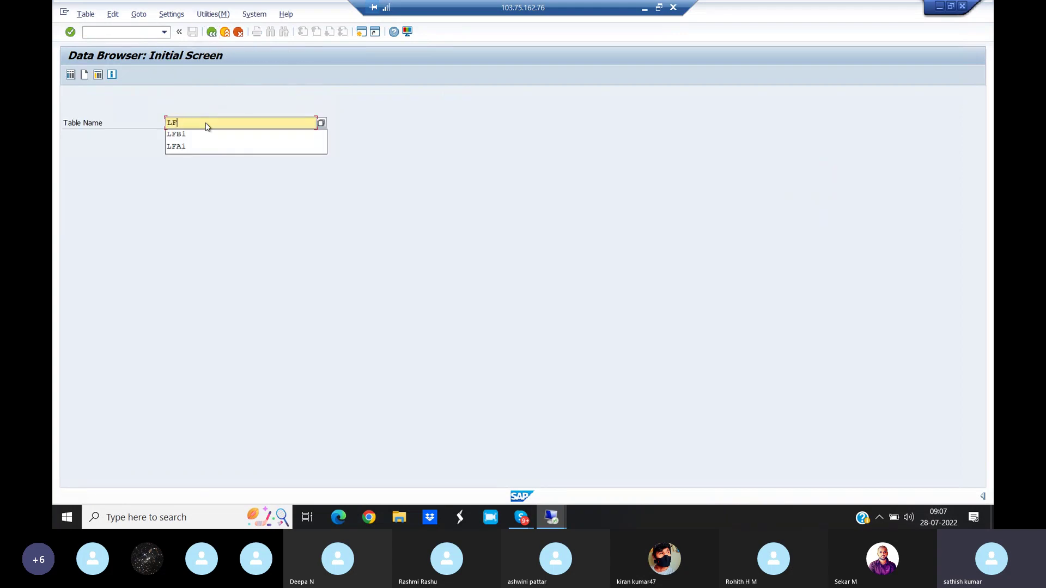
type("A1")
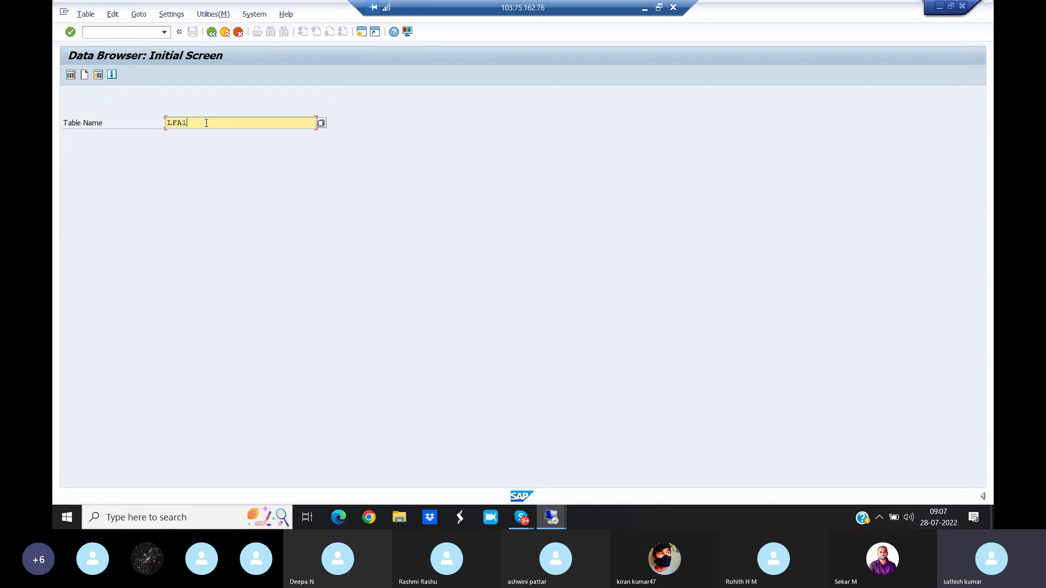
key("Return")
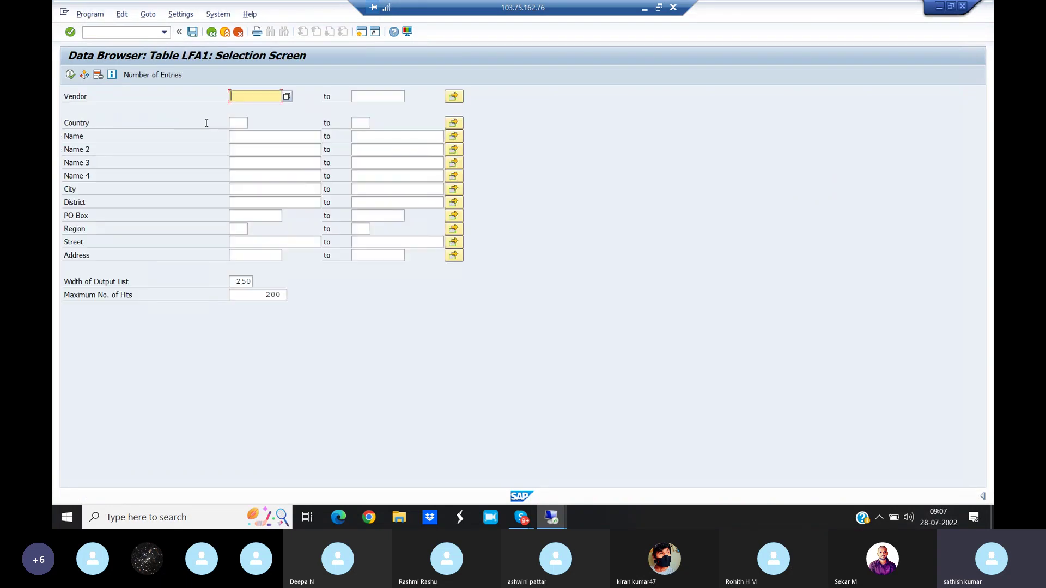
Search for vendors by company code JLJL and choose the Bosch vendor as the LFA1 selection value.
left_click(287, 96)
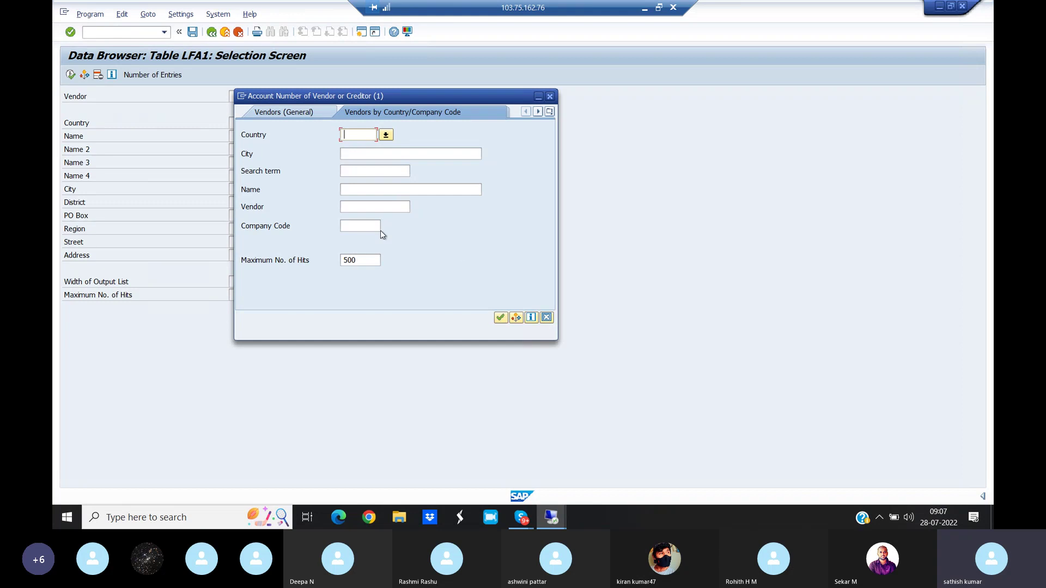
left_click(358, 226)
type("JLJL")
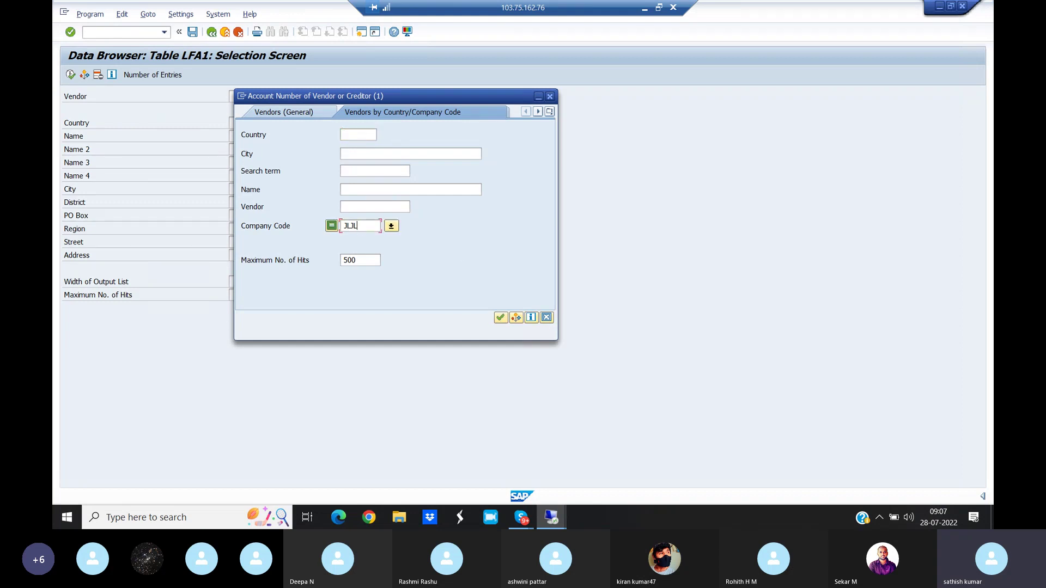
key("Return")
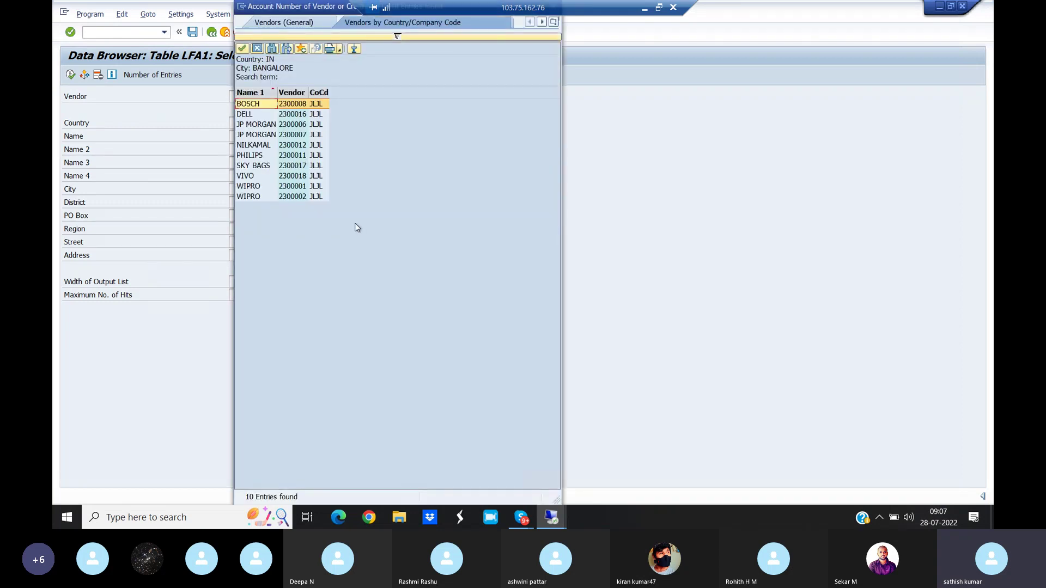
double_click(255, 104)
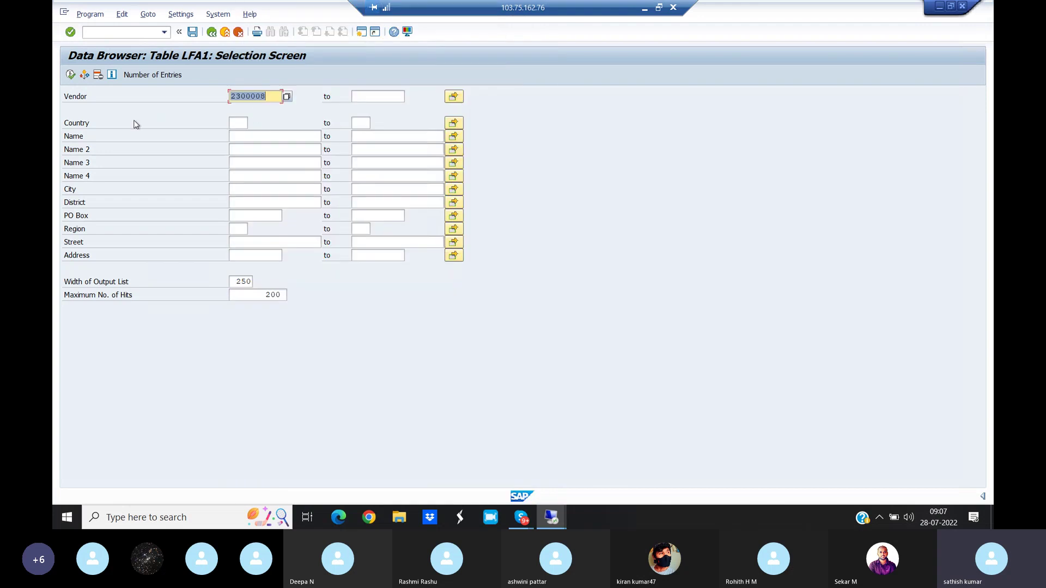
Display the LFA1 entry for the Bosch vendor and return to the Data Browser's initial screen.
left_click(71, 75)
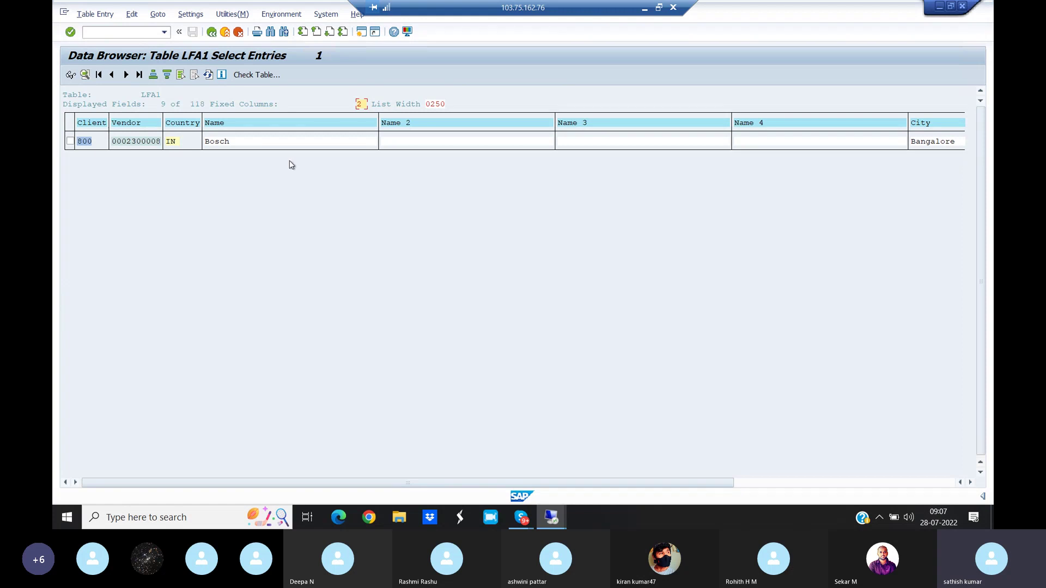
left_click(212, 32)
left_click(212, 32)
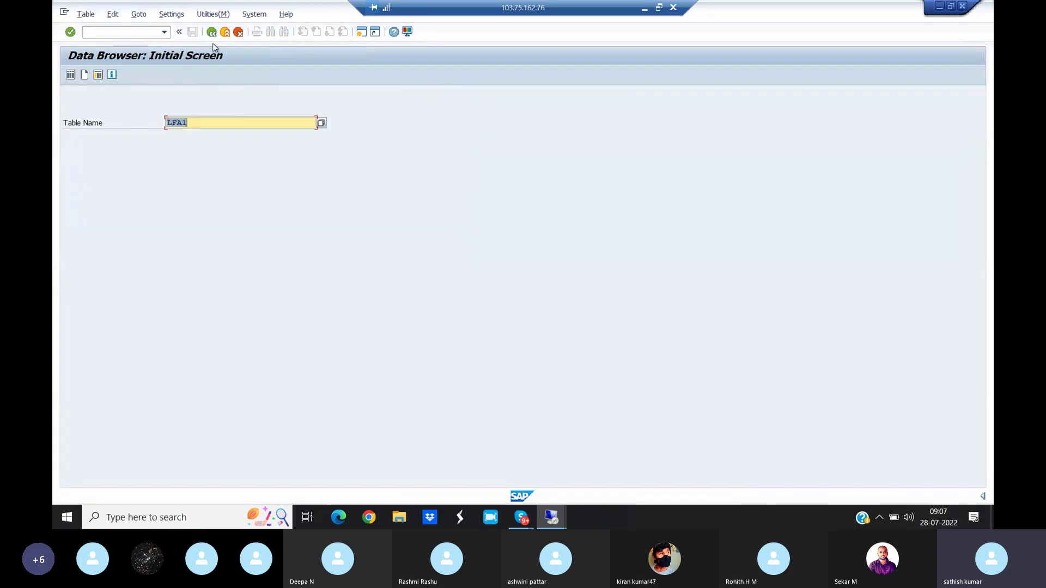
Replace the table name with ANLA and open the choice of its selection fields.
left_click(196, 123)
key("BackSpace")
key("BackSpace")
key("BackSpace")
key("BackSpace")
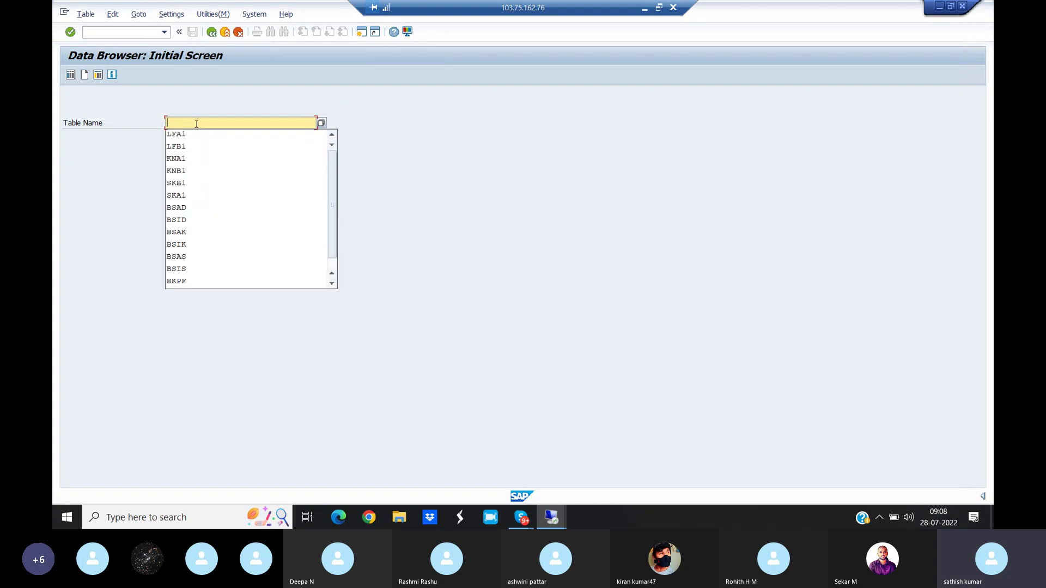
type("ANLA")
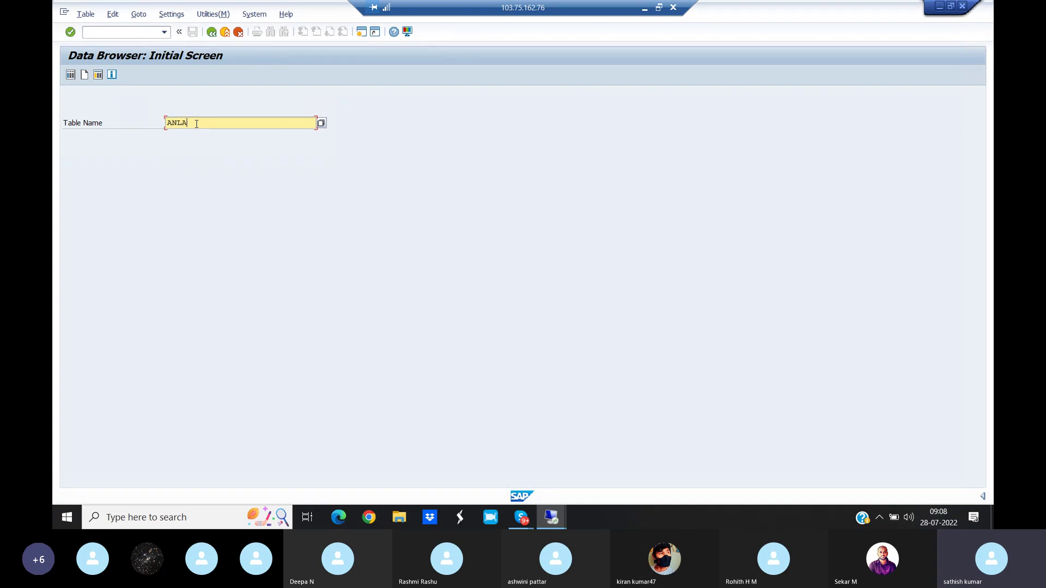
key("Return")
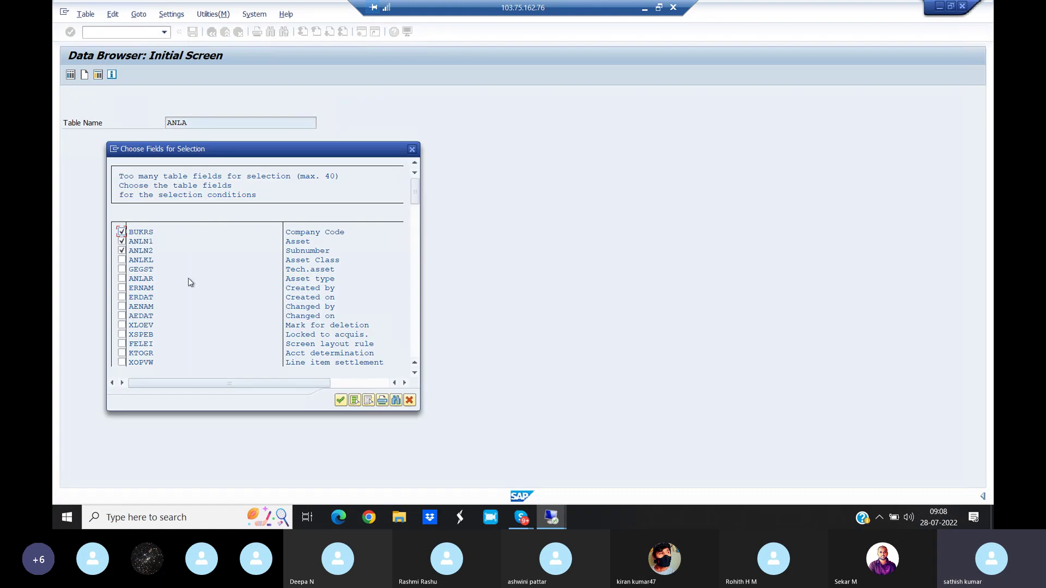
Add Created by, Created on and Asset Class to the ANLA selection fields and open the selection screen.
left_click(122, 288)
left_click(121, 298)
left_click(122, 260)
left_click(341, 401)
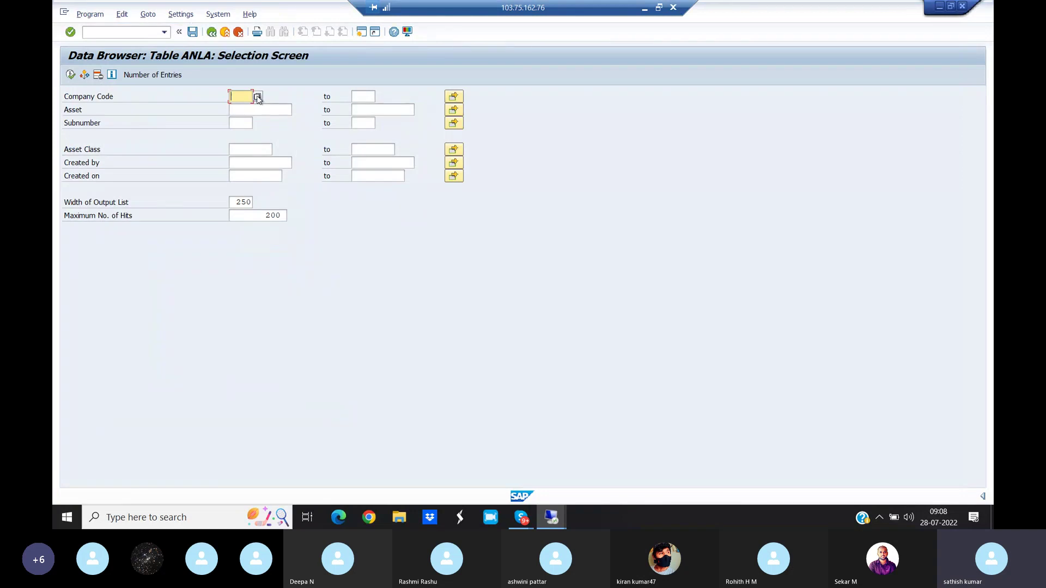
Display the ANLA asset entries for company code 1000, picked from the value list, and go back to the Data Browser's initial screen.
left_click(257, 97)
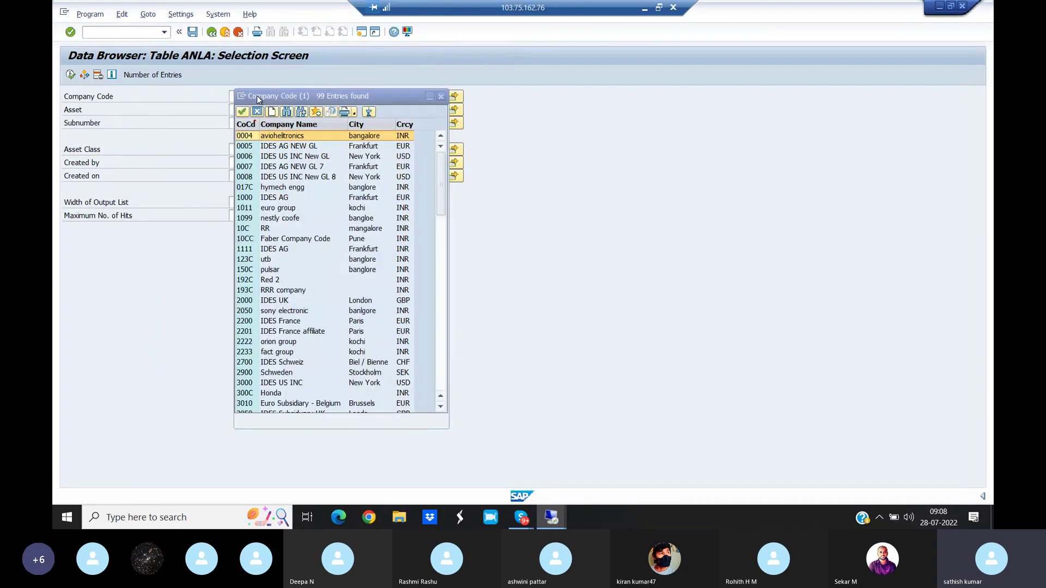
left_click(249, 200)
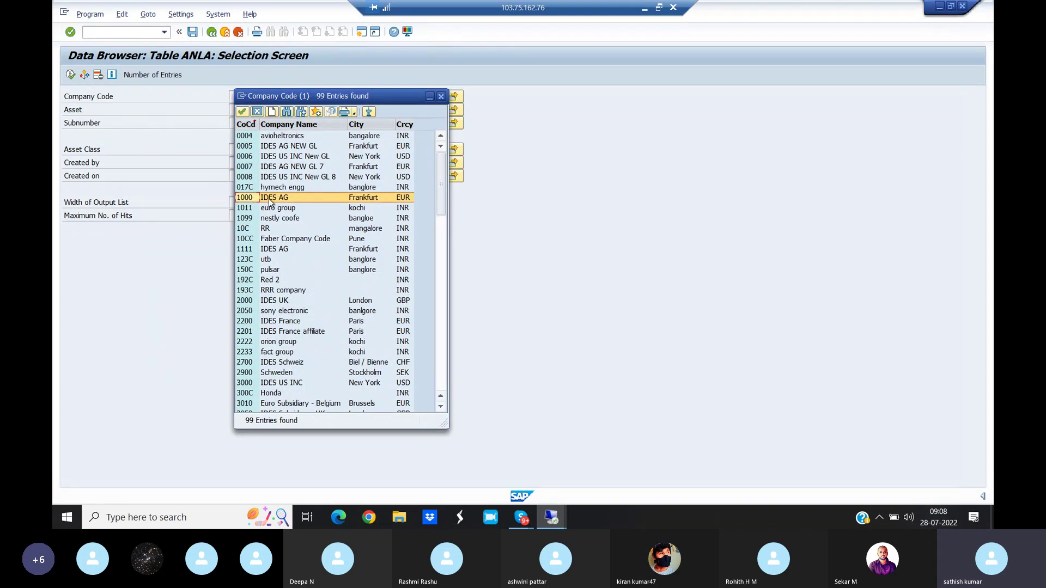
double_click(248, 199)
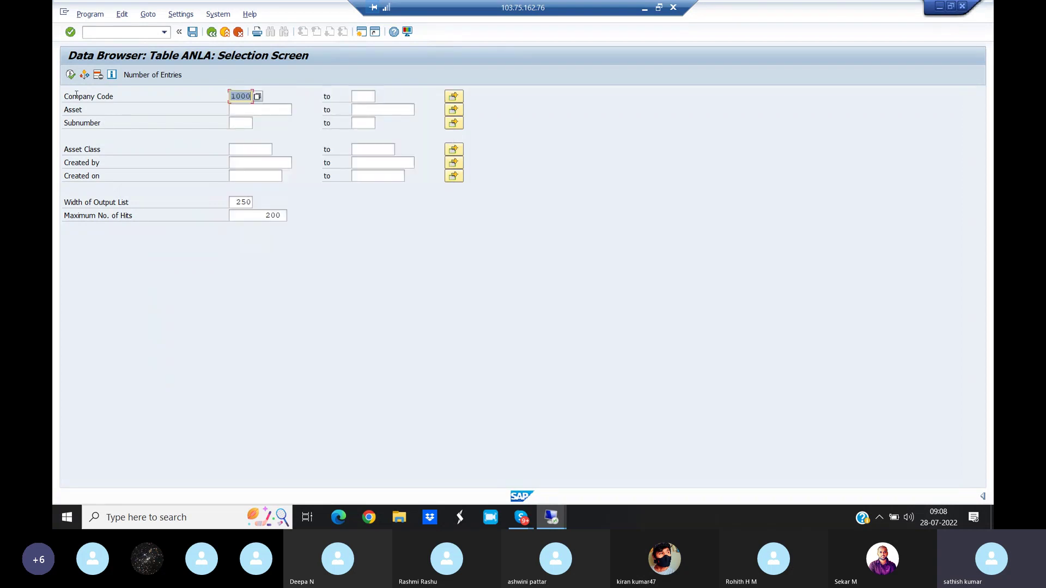
left_click(71, 75)
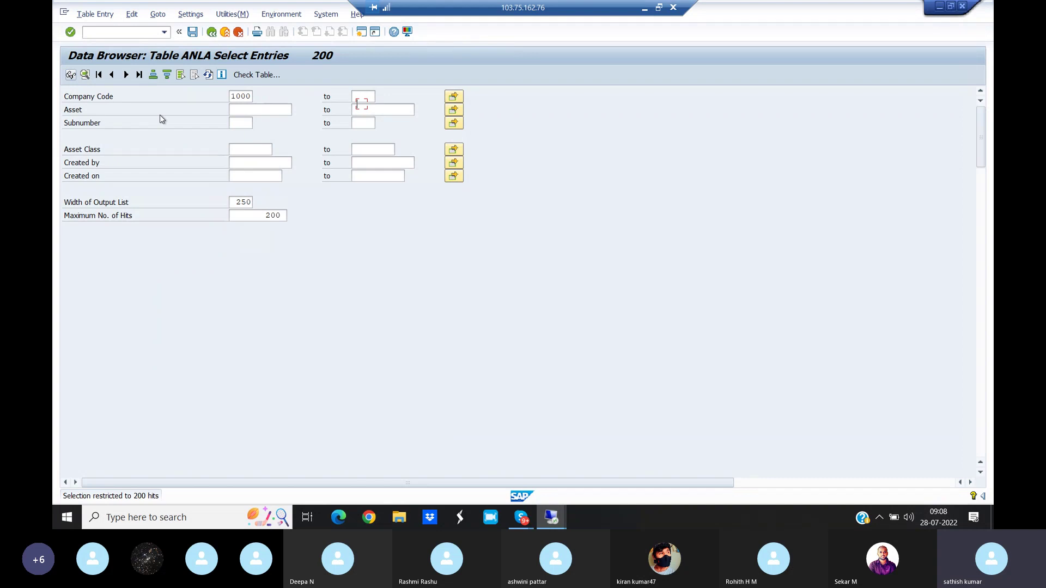
key("F8")
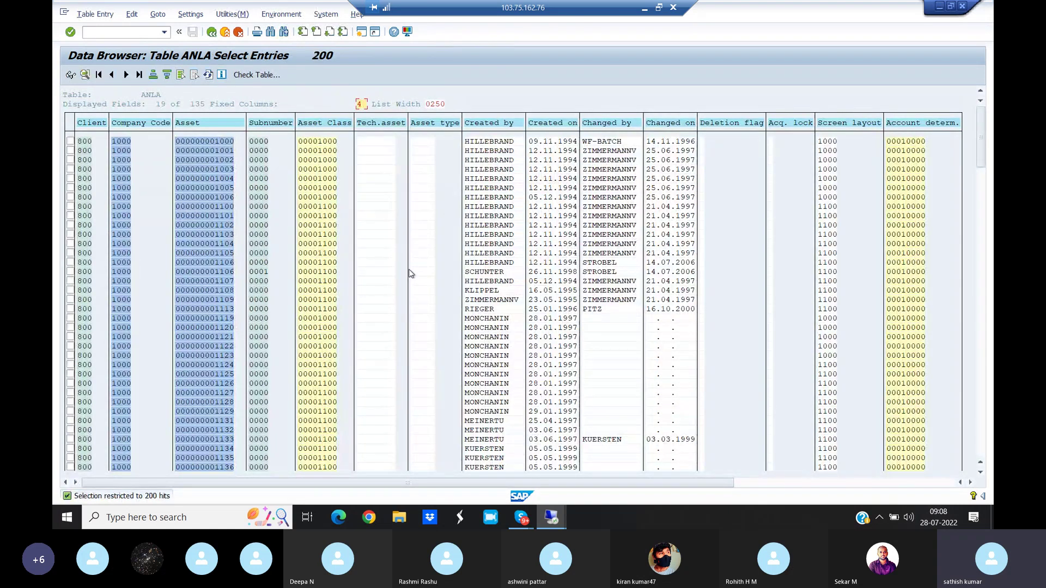
left_click(212, 32)
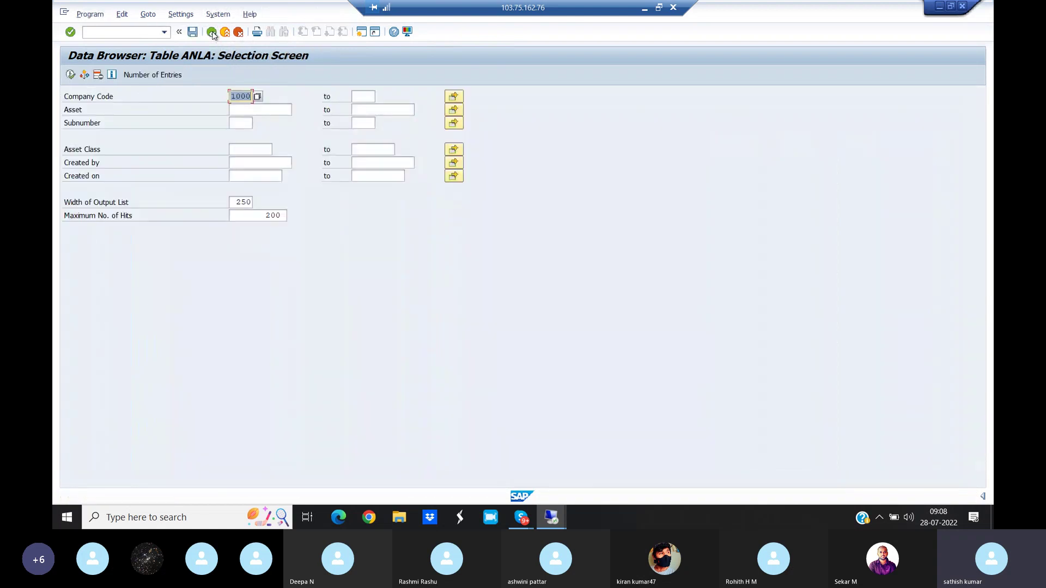
left_click(212, 32)
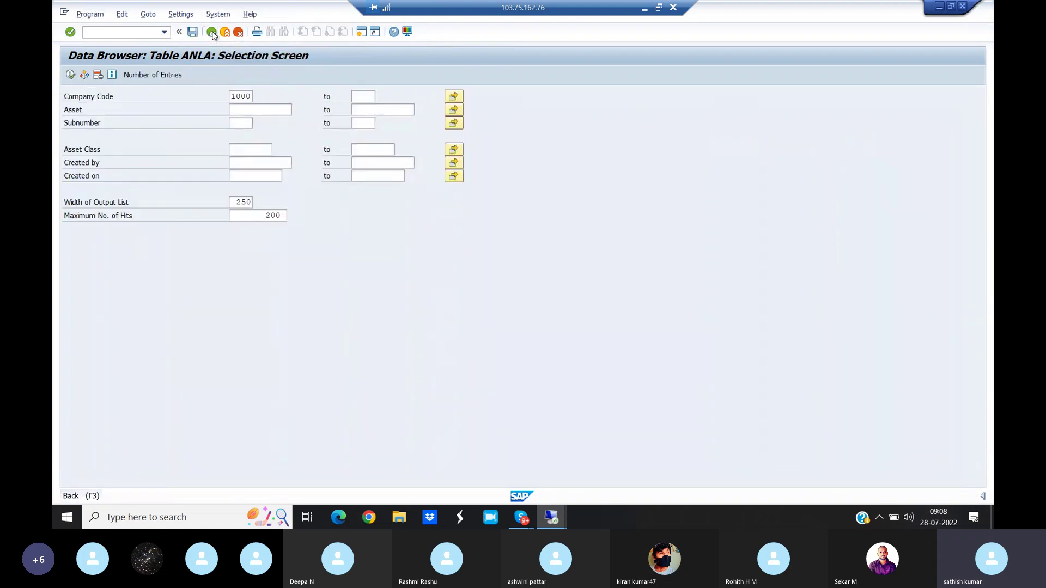
Replace the table name with BNKA and open its selection screen.
left_click(197, 122)
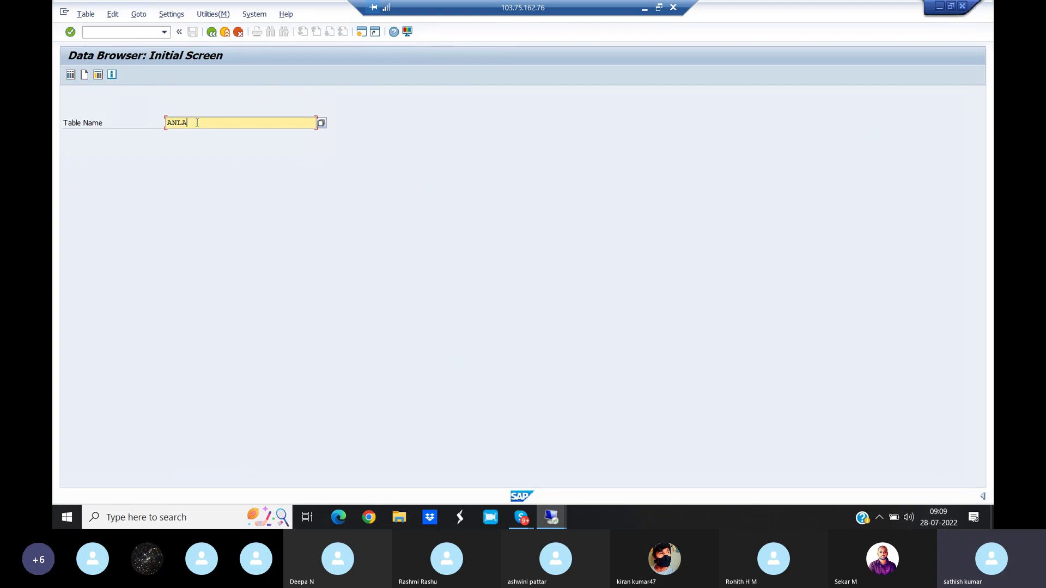
key("BackSpace")
key("BackSpace")
key("BackSpace")
key("BackSpace")
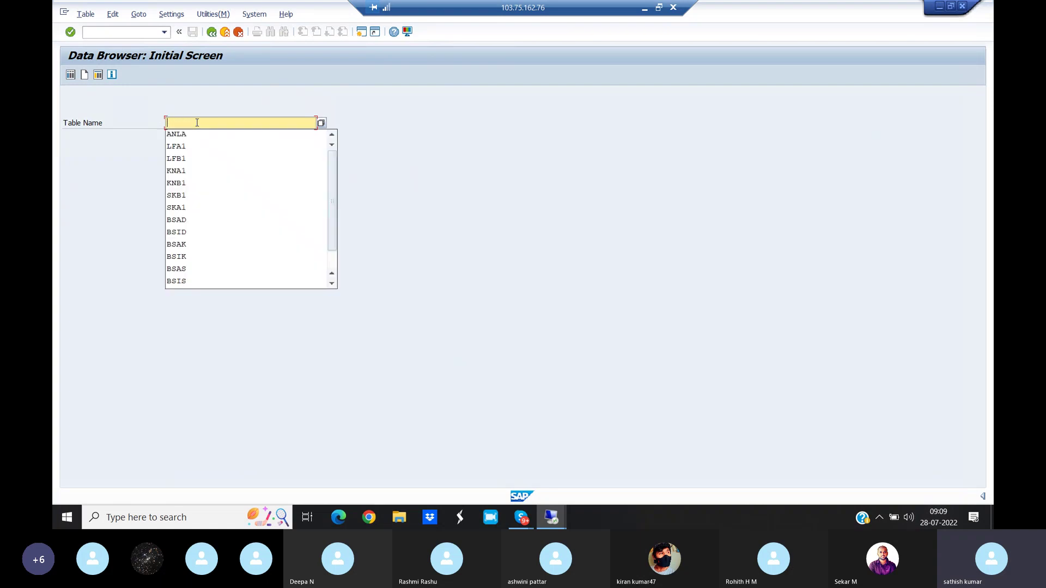
type("BNKA")
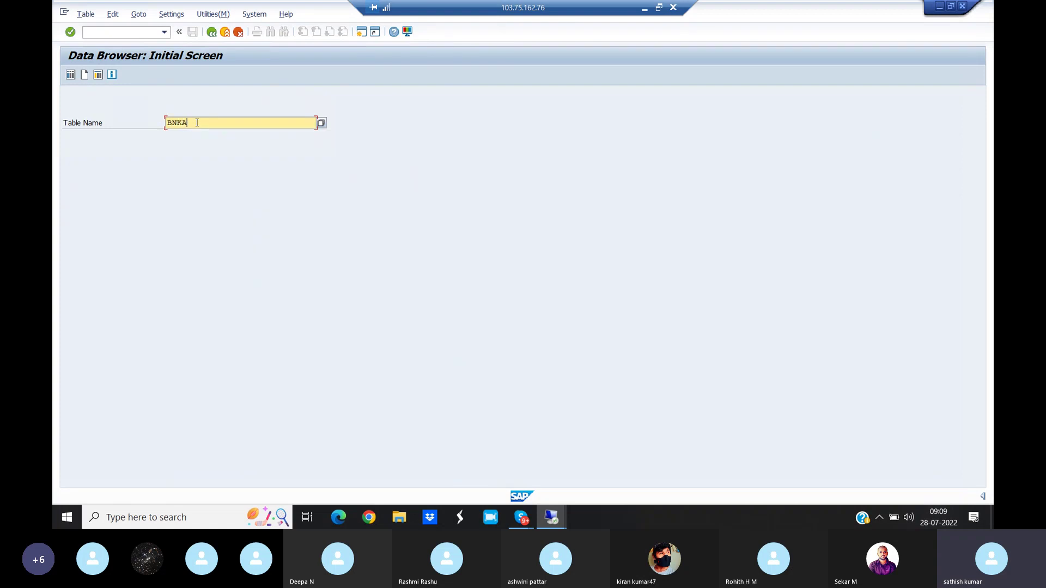
key("Return")
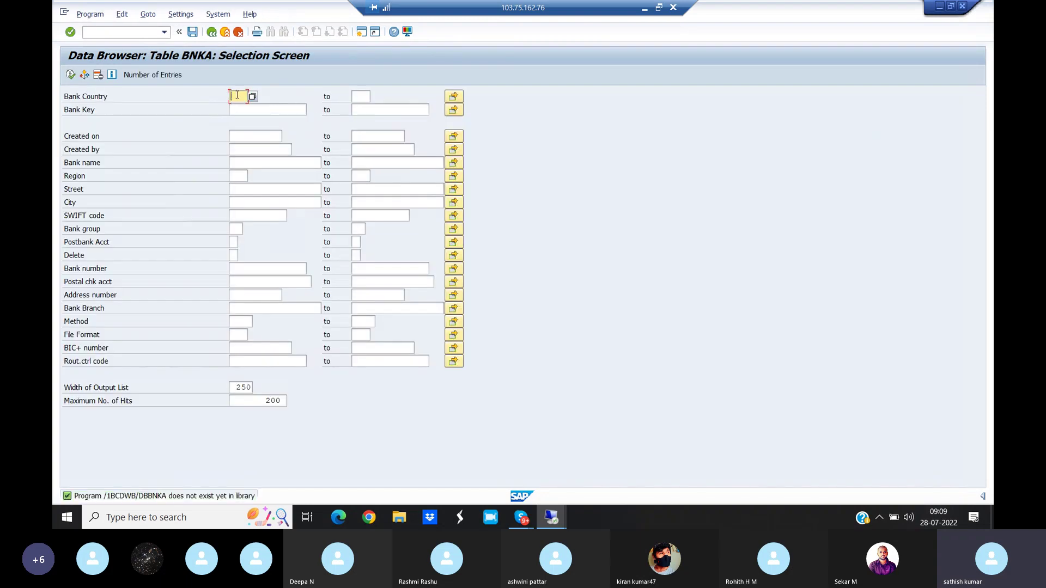
Display the BNKA bank entries for bank country IN and return to the Data Browser's initial screen.
type("IN")
left_click(71, 75)
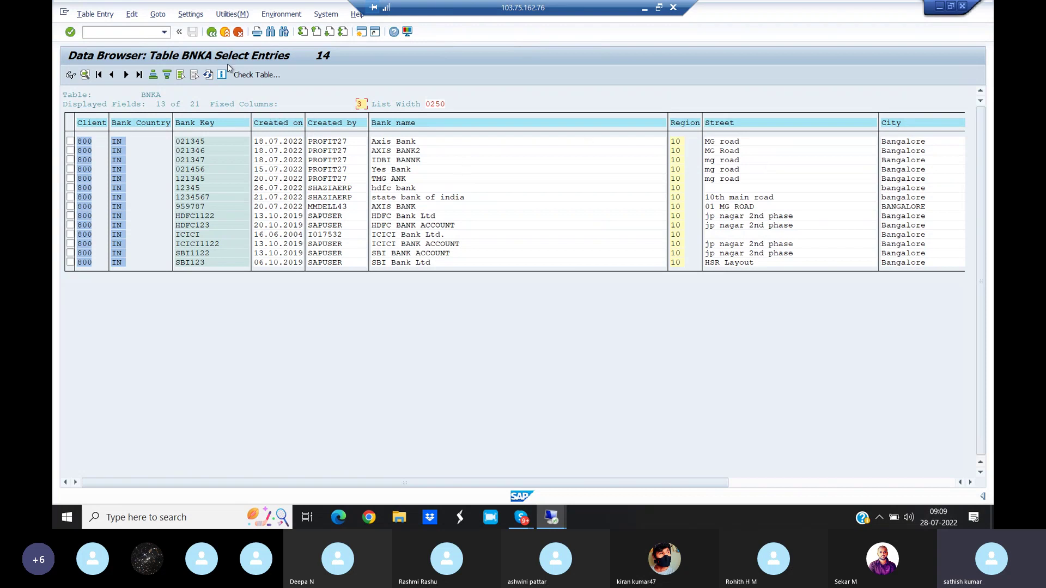
left_click(212, 32)
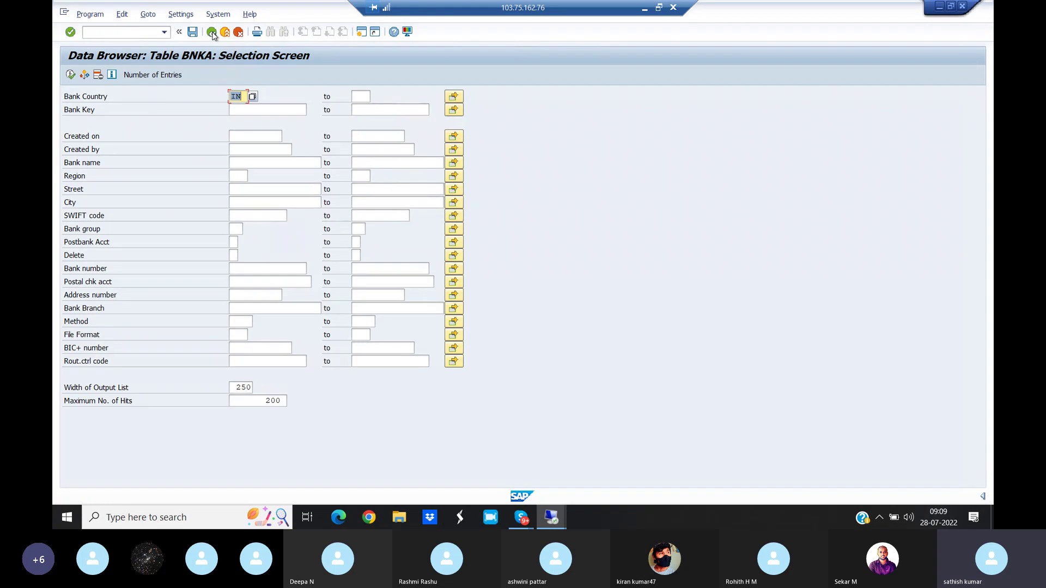
left_click(212, 32)
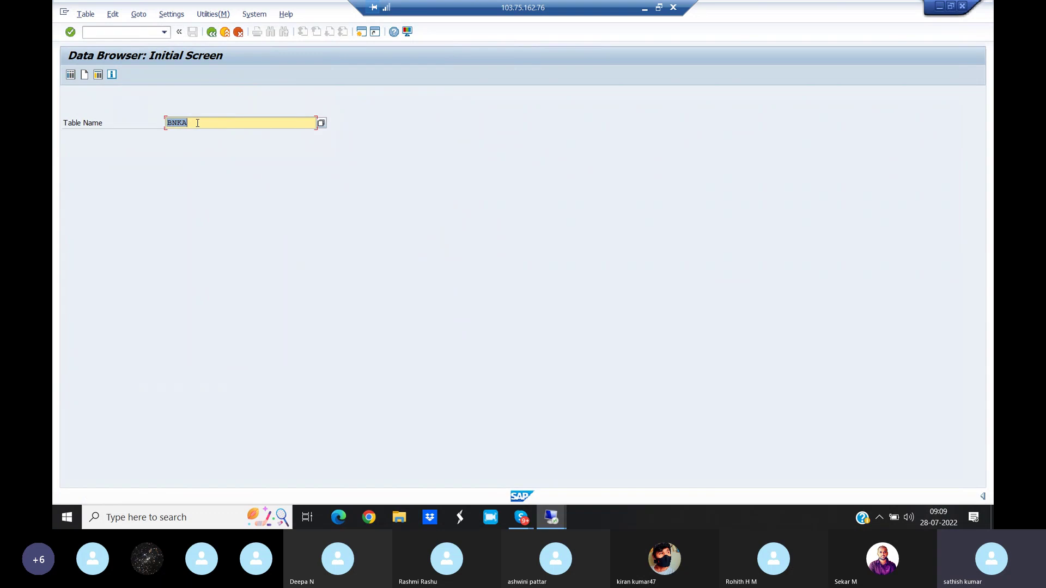
Replace the table name with BSEG and open its selection screen.
type("BN")
key("BackSpace")
type("SE")
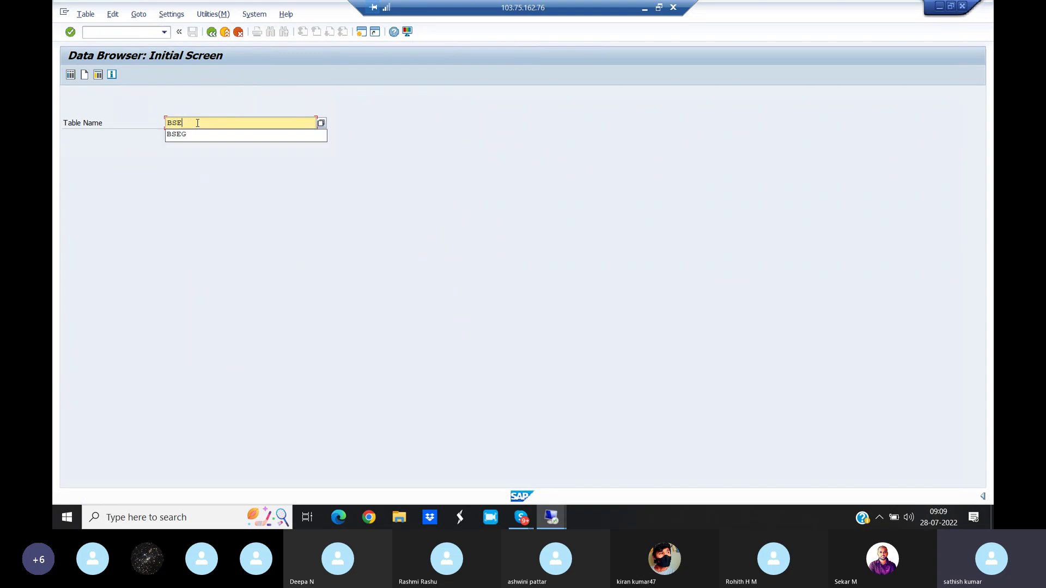
type("G")
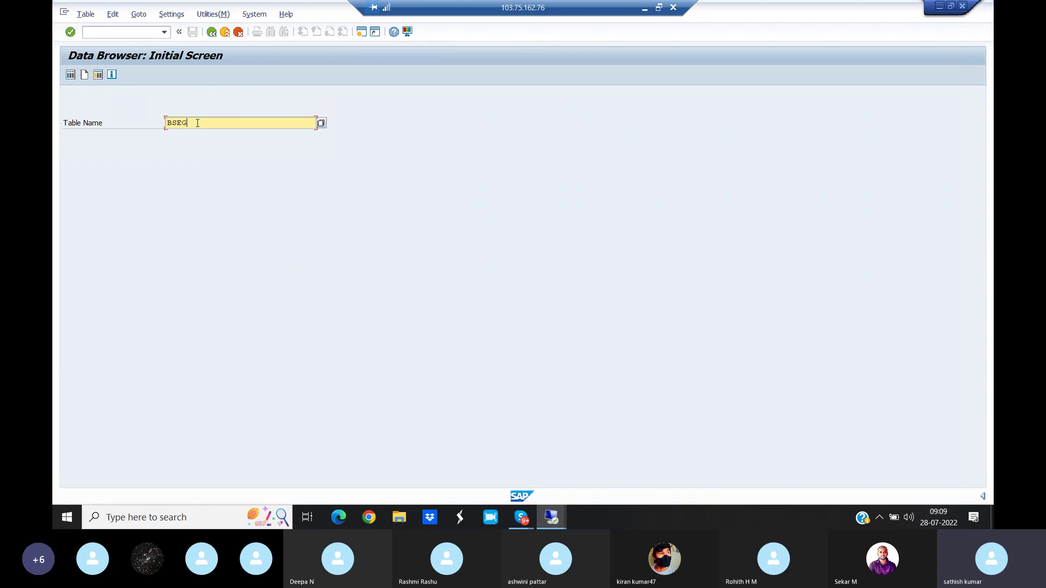
key("Return")
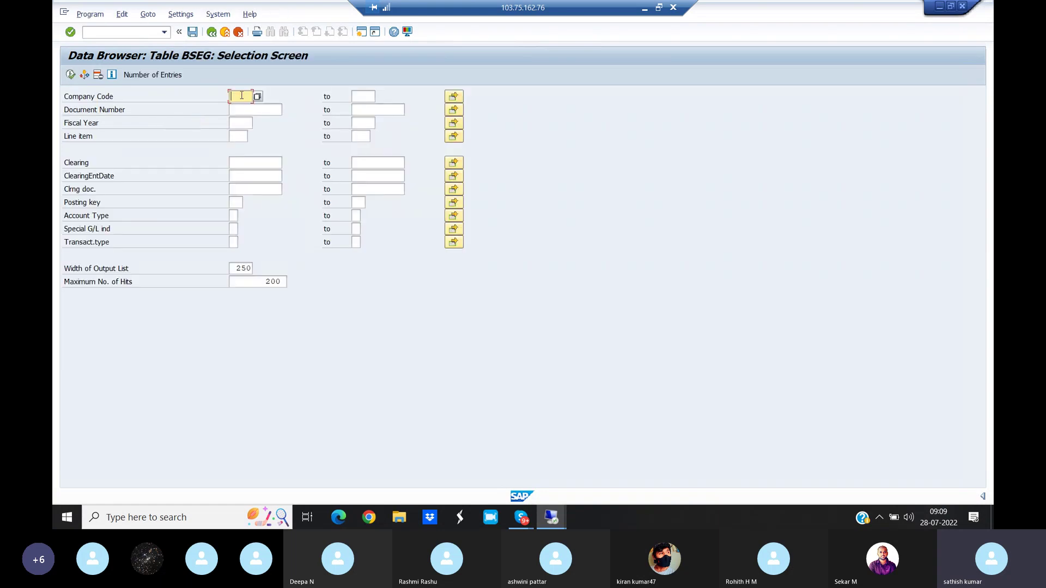
Display the BSEG line items for company code JLJL and return to the Data Browser's initial screen.
type("JLJL")
left_click(71, 75)
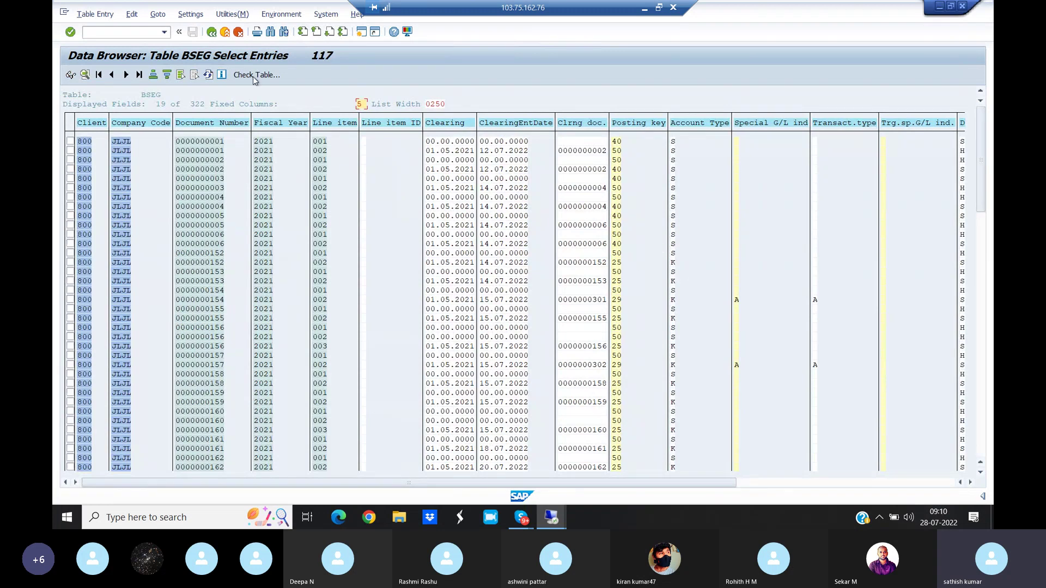
left_click(212, 34)
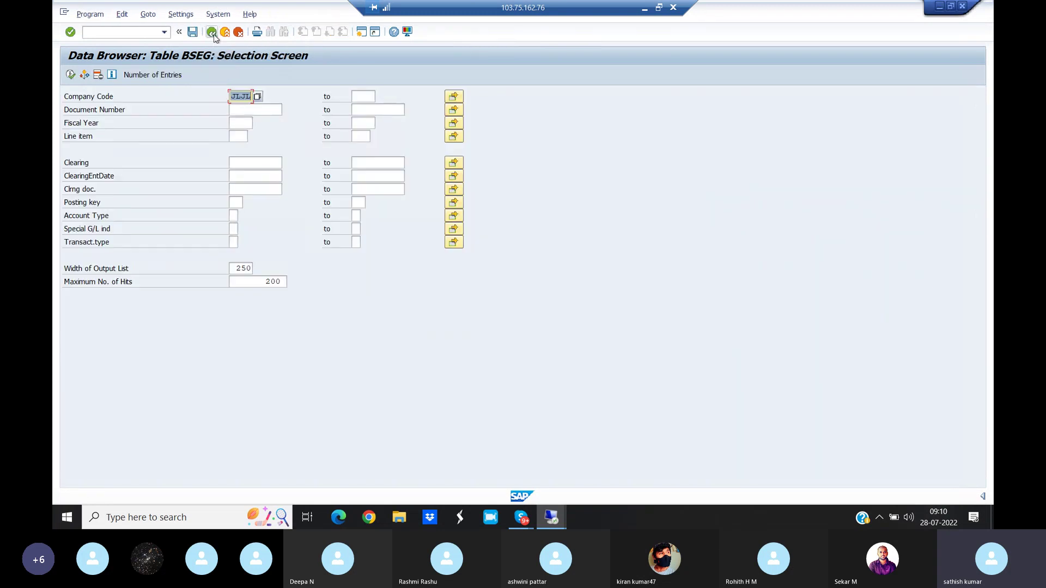
left_click(212, 33)
Replace the table name with BKPF and open its selection screen.
left_click(198, 123)
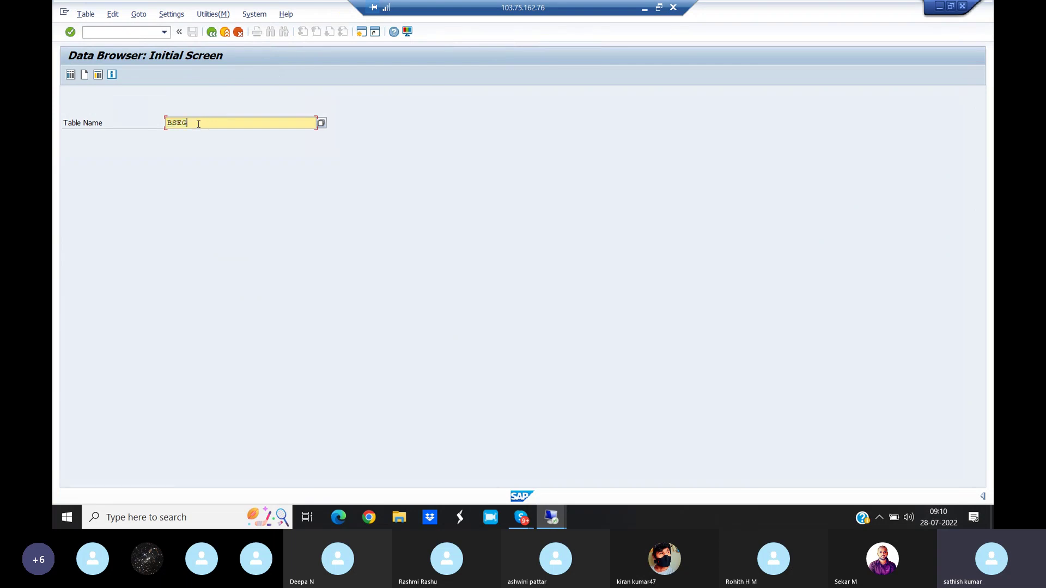
key("BackSpace")
key("BackSpace")
key("BackSpace")
type("KP")
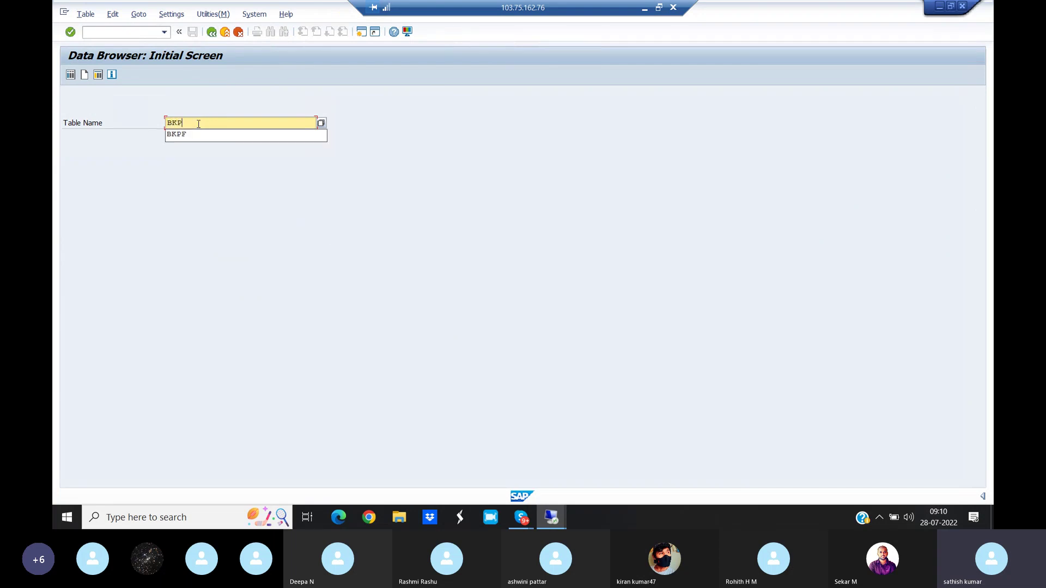
type("F")
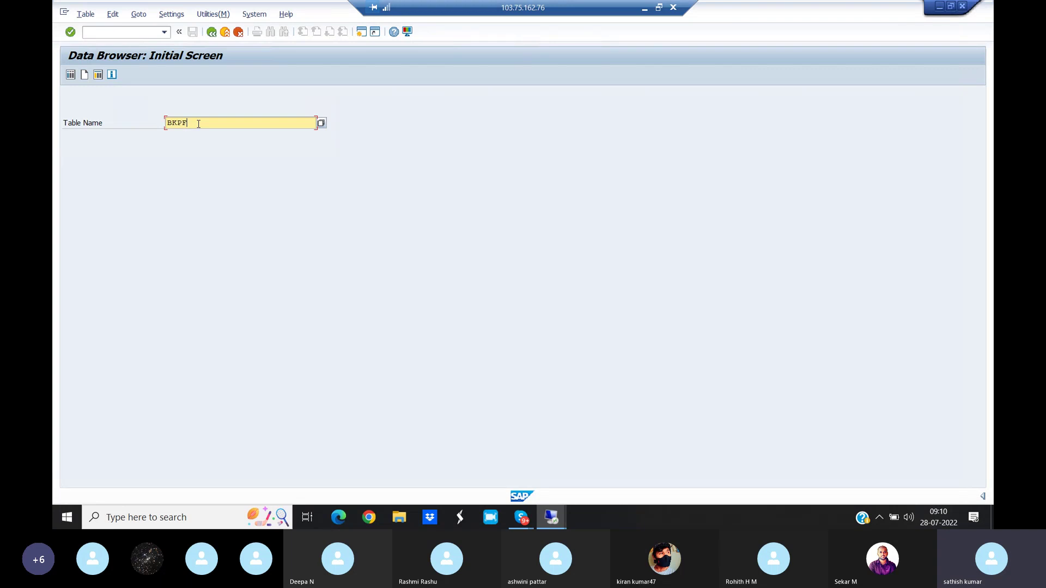
key("Return")
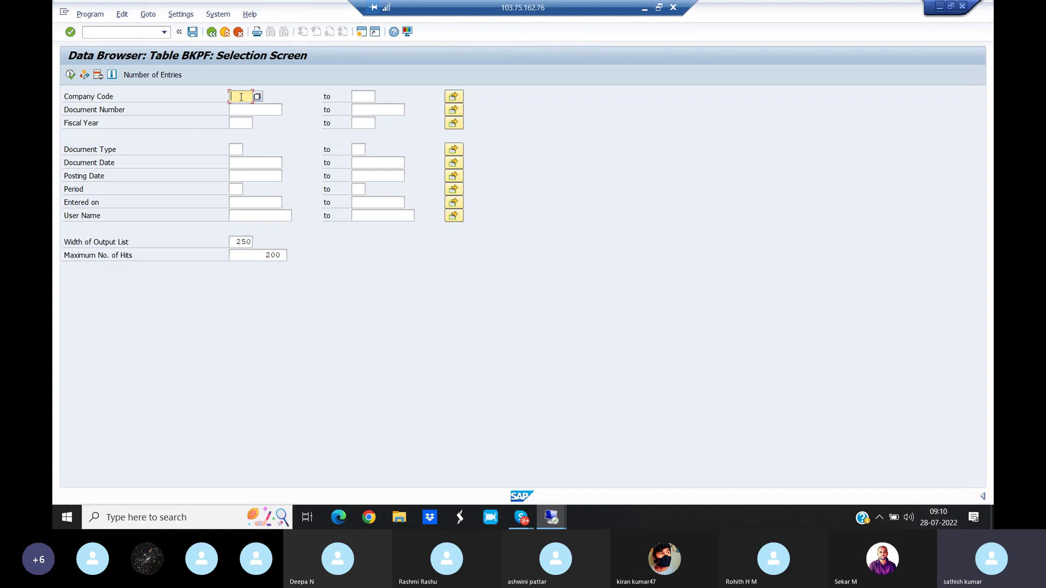
Display the BKPF document headers for company code JLJL and return to the Data Browser's initial screen.
type("JLJL")
left_click(71, 75)
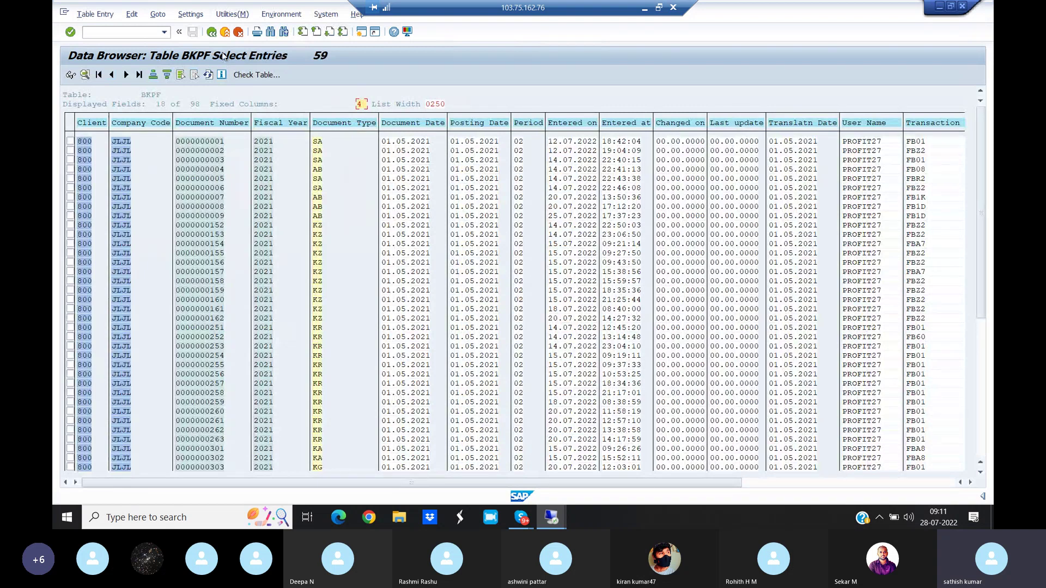
left_click(212, 33)
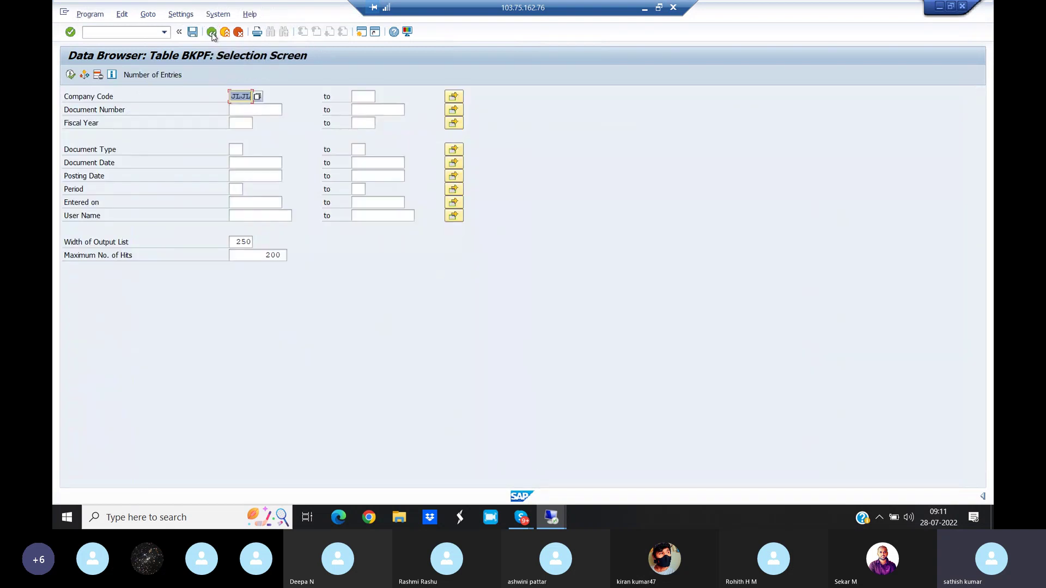
left_click(212, 32)
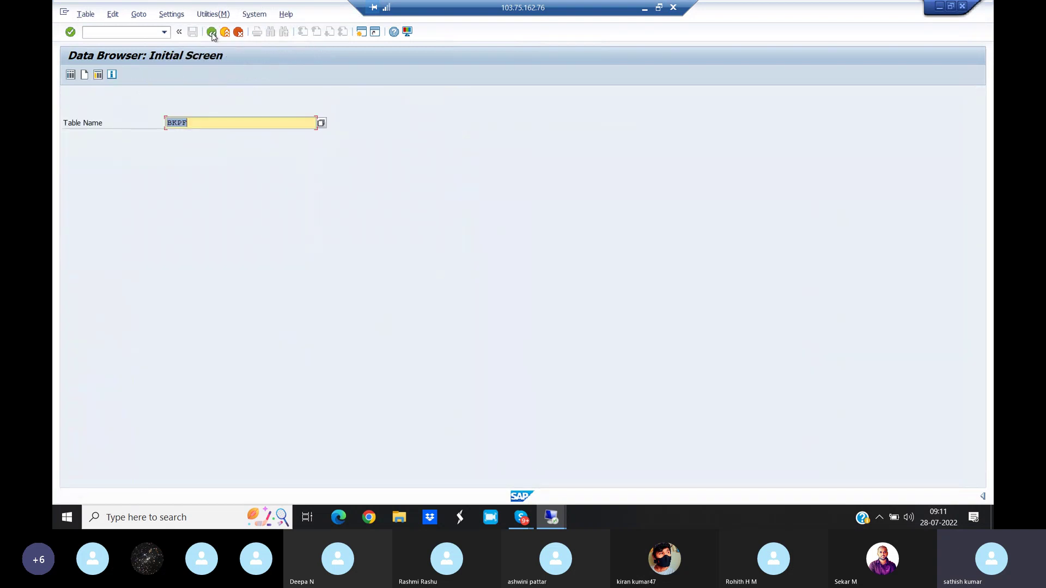
Replace the table name with BSIS and open its selection screen.
left_click(202, 123)
key("BackSpace")
key("BackSpace")
key("BackSpace")
key("BackSpace")
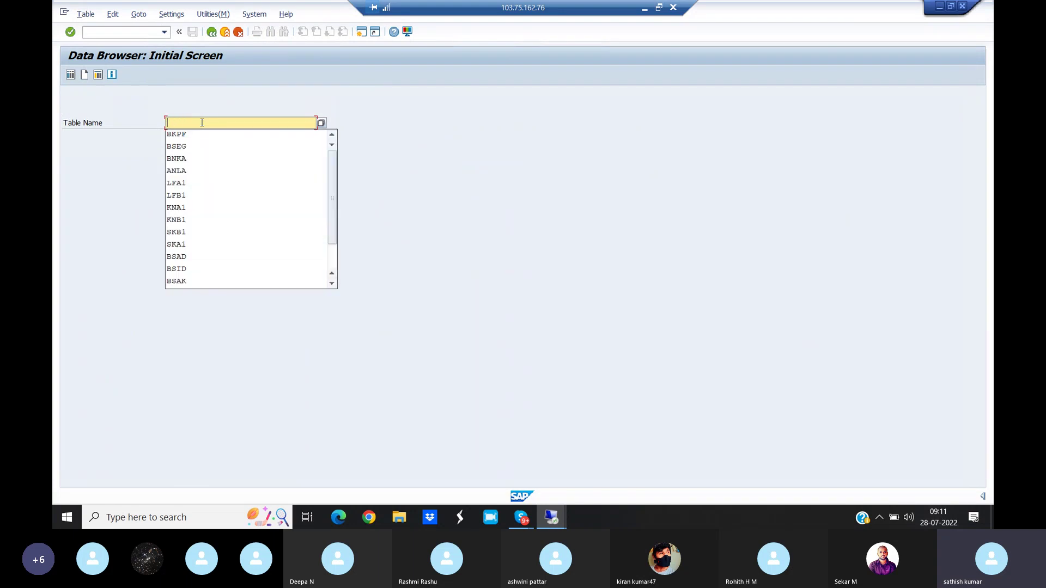
type("BIS")
key("BackSpace")
key("BackSpace")
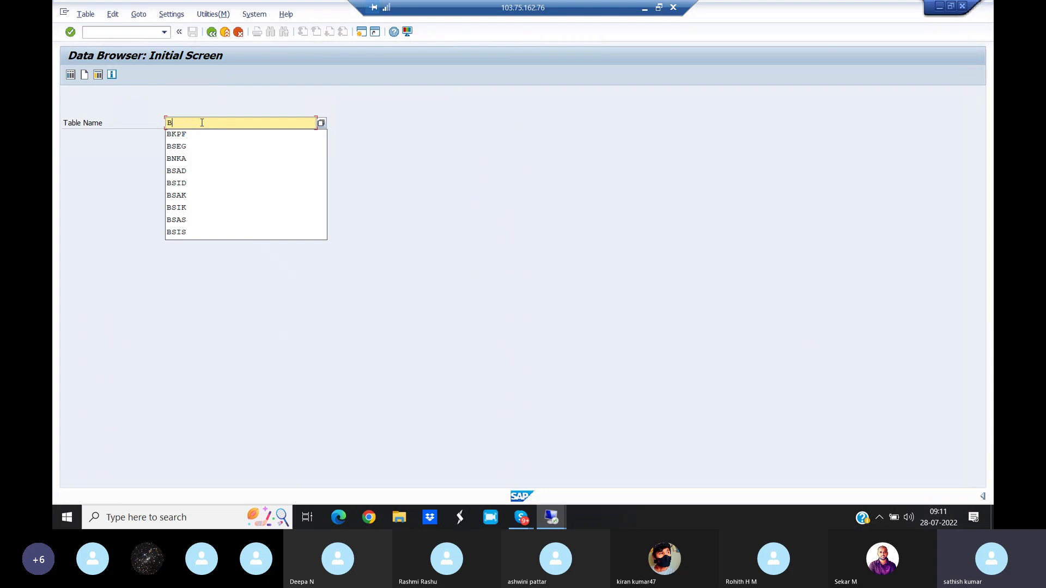
type("SIS")
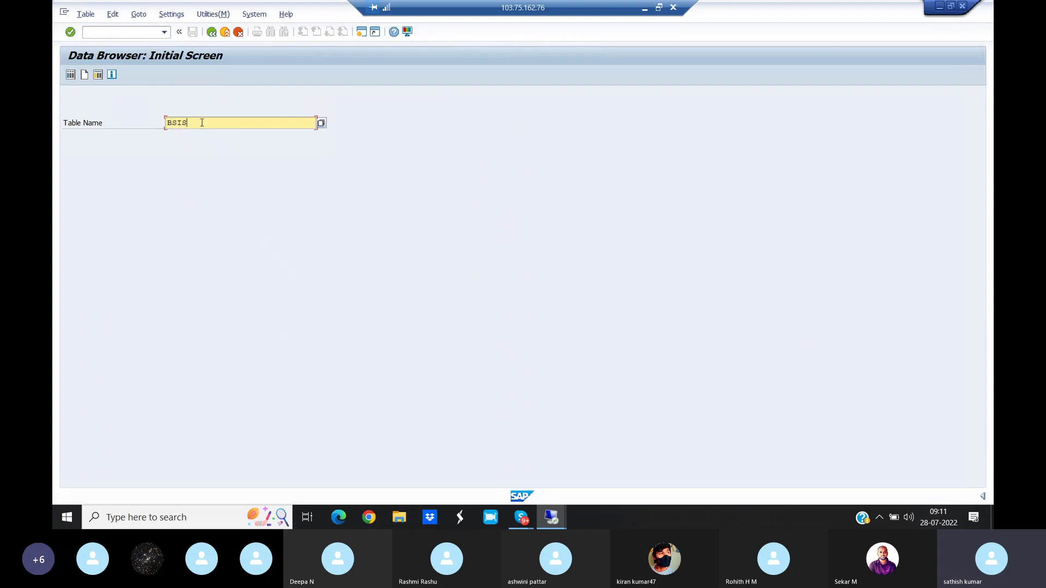
key("Return")
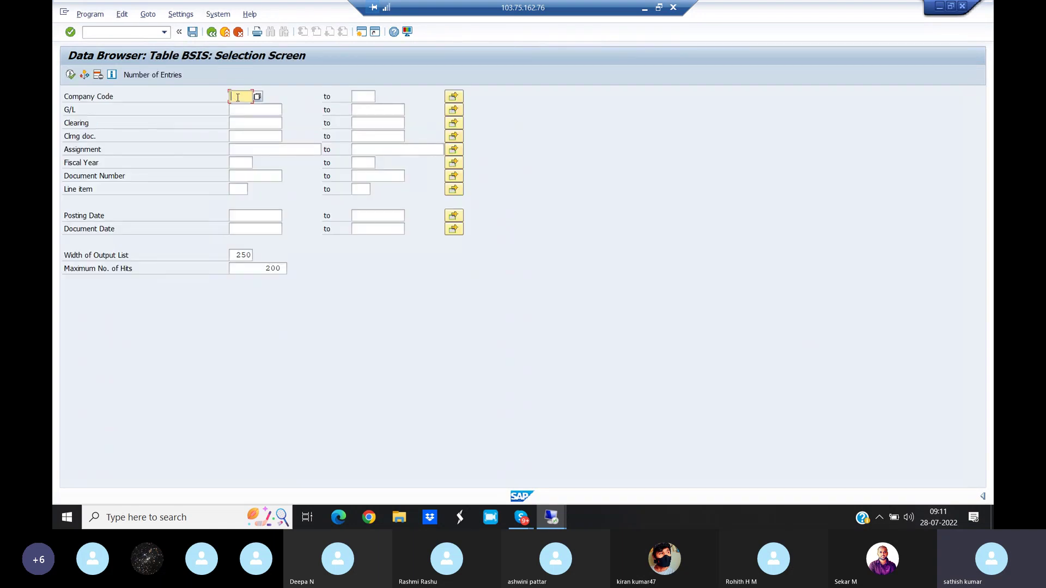
Display the BSIS entries for company code JLJL and return to the Data Browser's initial screen.
type("JLJL")
left_click(71, 75)
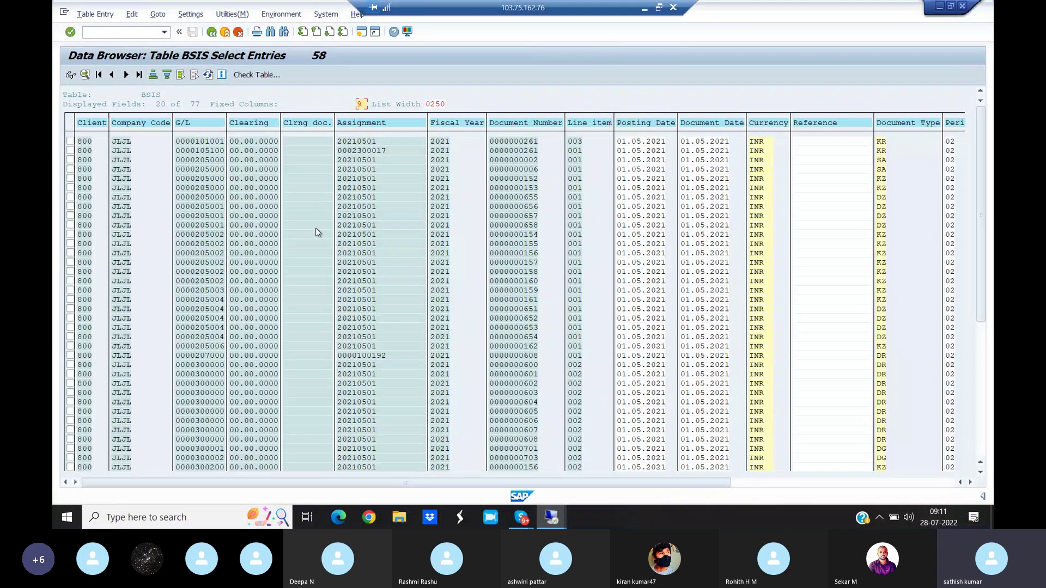
left_click(211, 32)
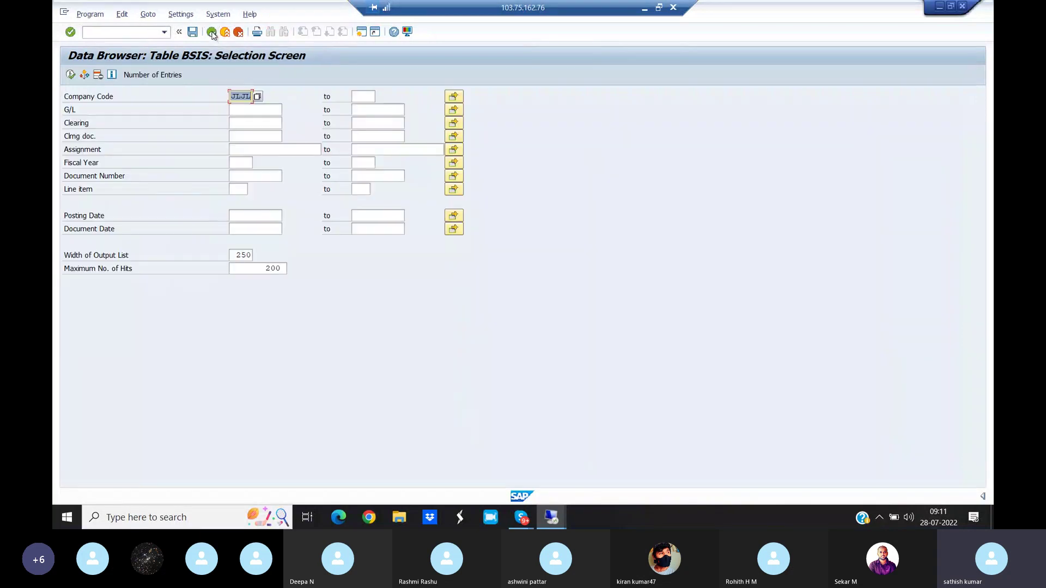
left_click(212, 32)
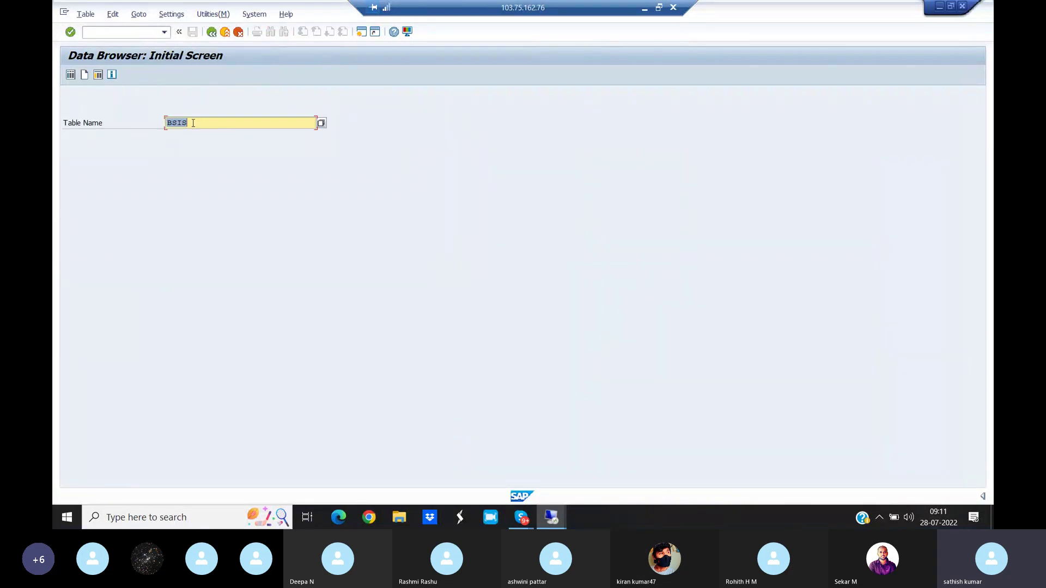
Replace the table name with BSAS and open its selection screen.
left_click(193, 123)
key("BackSpace")
key("BackSpace")
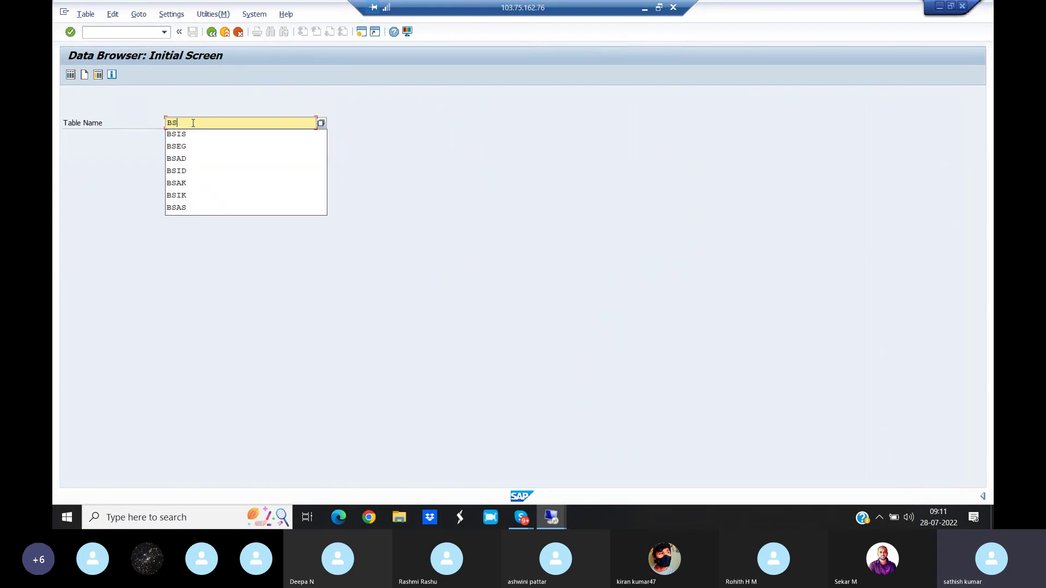
type("AS")
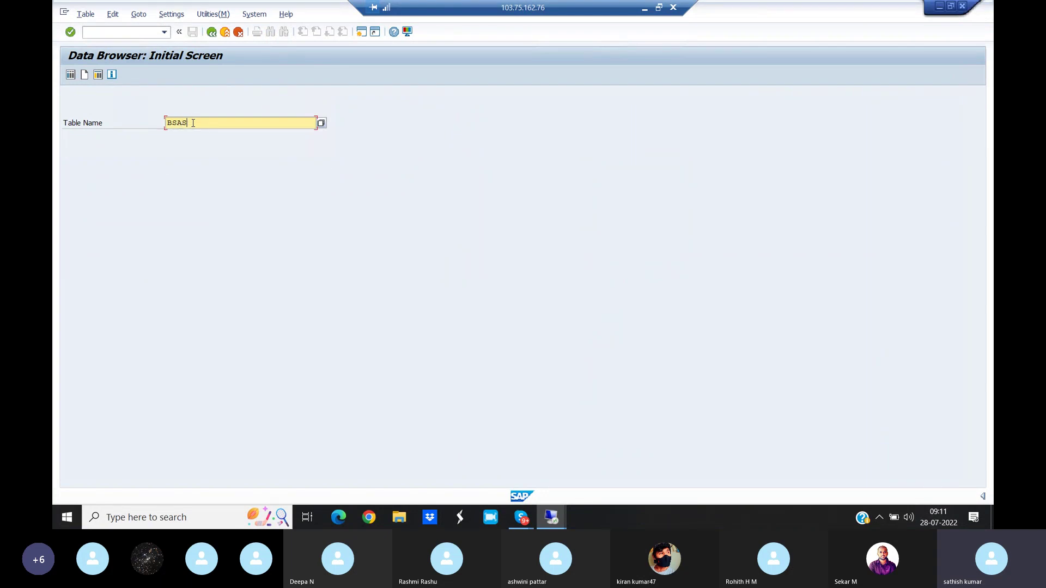
key("Return")
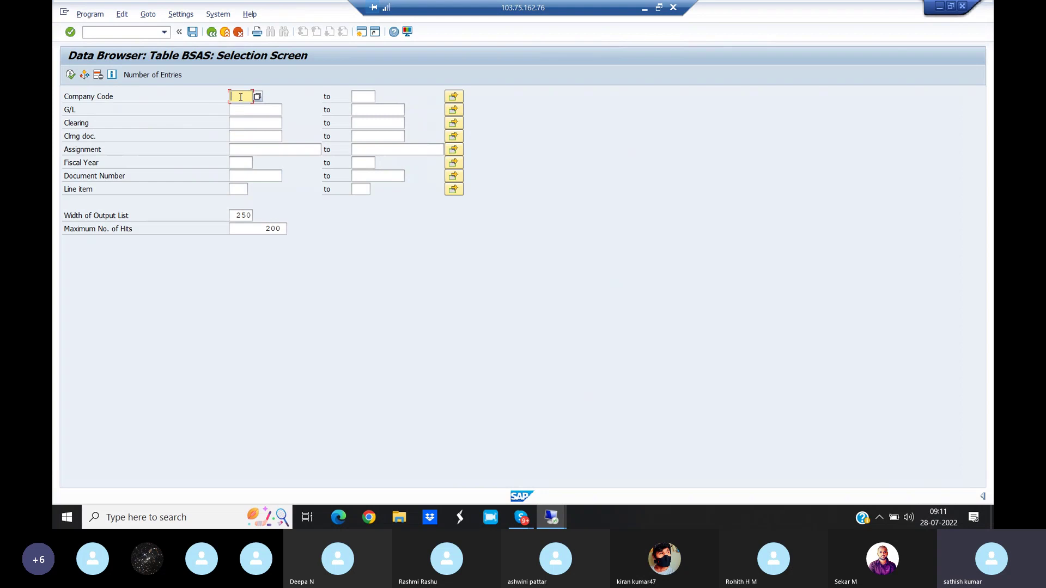
Display the BSAS entries for company code JLJL and return to the Data Browser's initial screen.
type("JIJI")
left_click(70, 75)
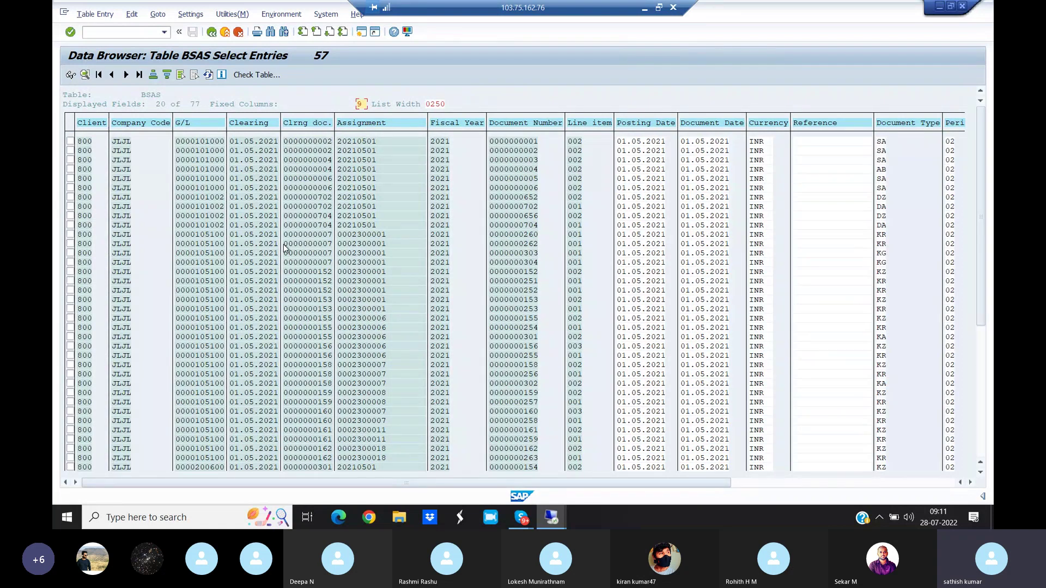
left_click(212, 32)
left_click(212, 32)
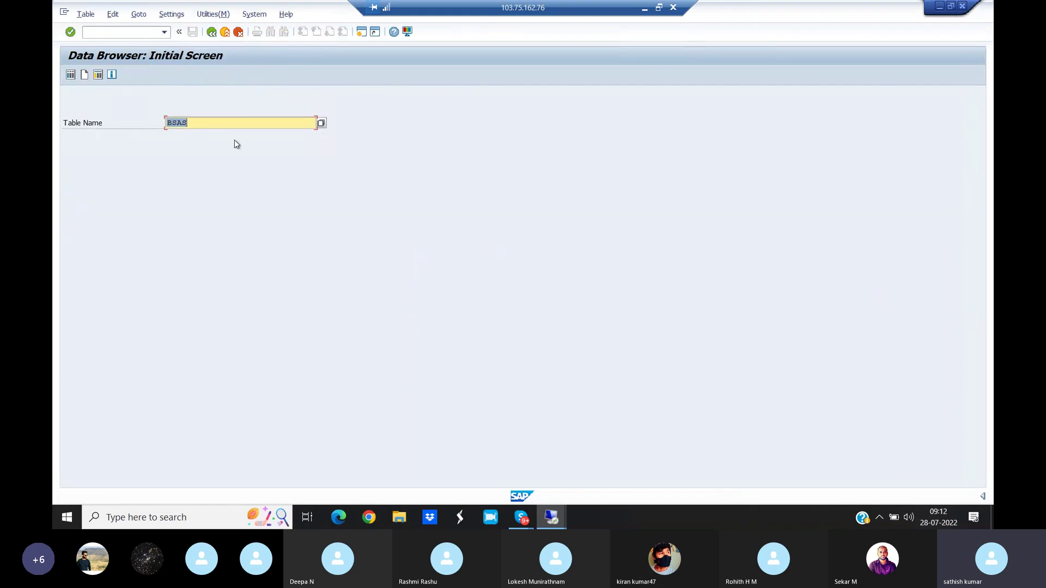
Switch the table name to BSIK and display its vendor entries for company code JLJL.
left_click(200, 122)
key("BackSpace")
key("BackSpace")
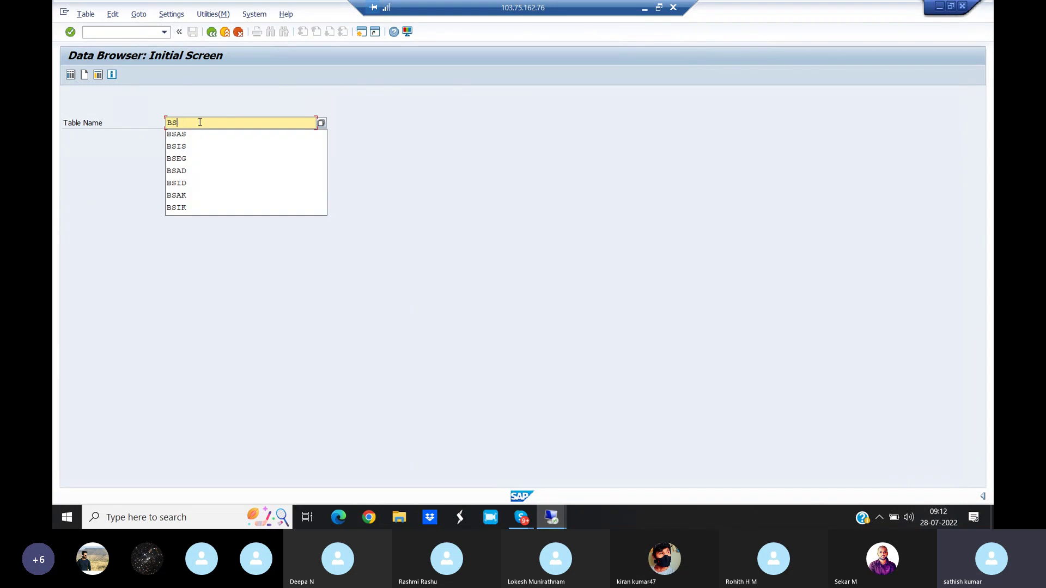
type("IK")
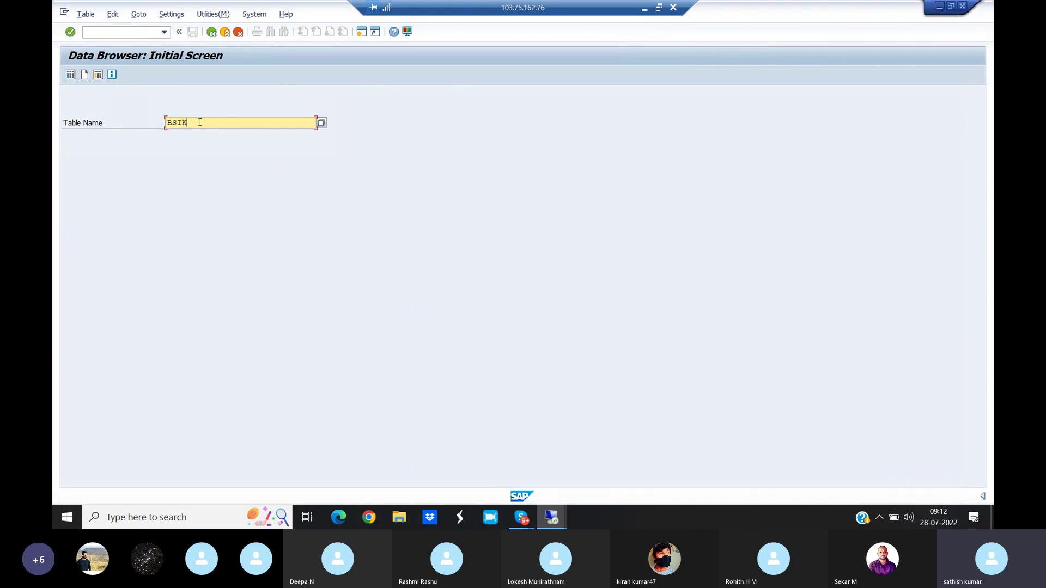
key("Return")
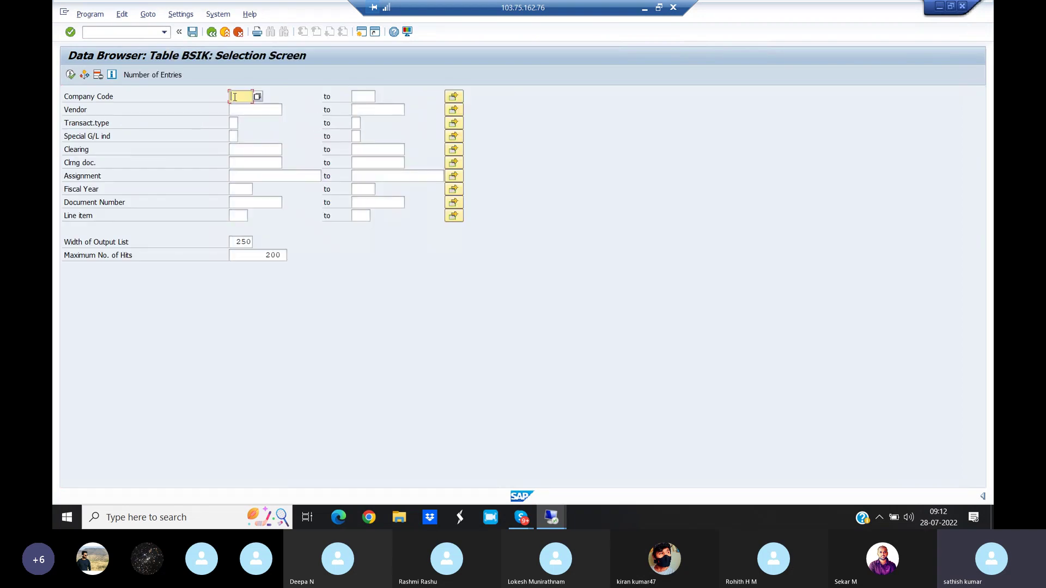
type("JLJL")
left_click(71, 76)
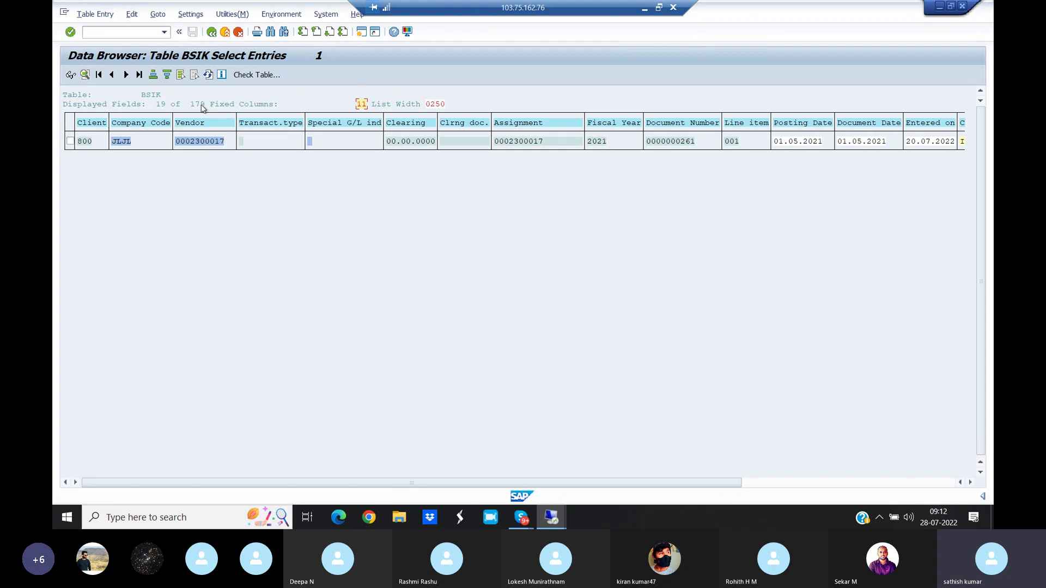
Return to the Data Browser's initial screen and open the selection screen for table BSAK.
left_click(213, 33)
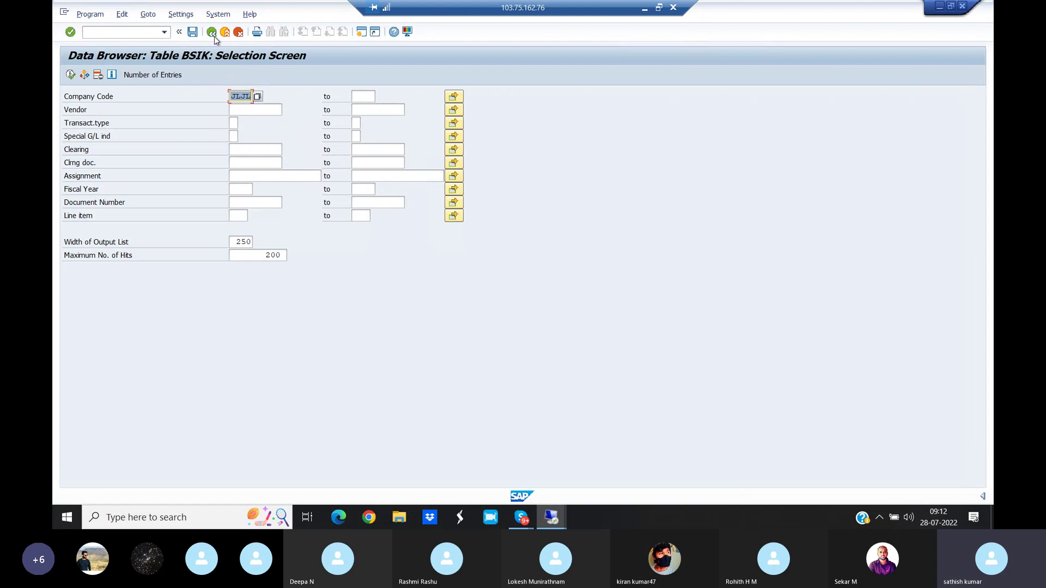
left_click(215, 36)
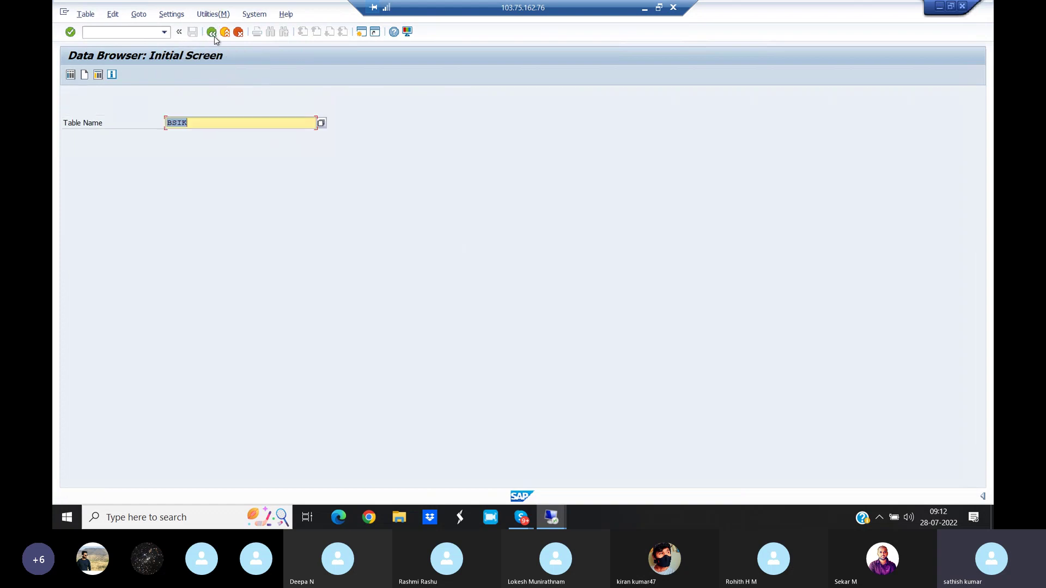
left_click(199, 123)
key("BackSpace")
key("BackSpace")
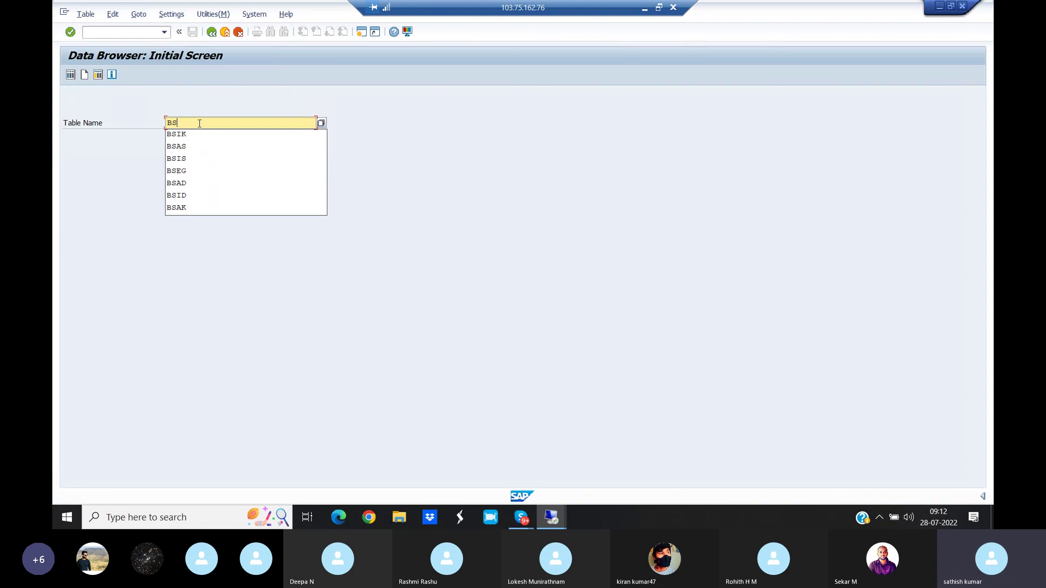
type("AK")
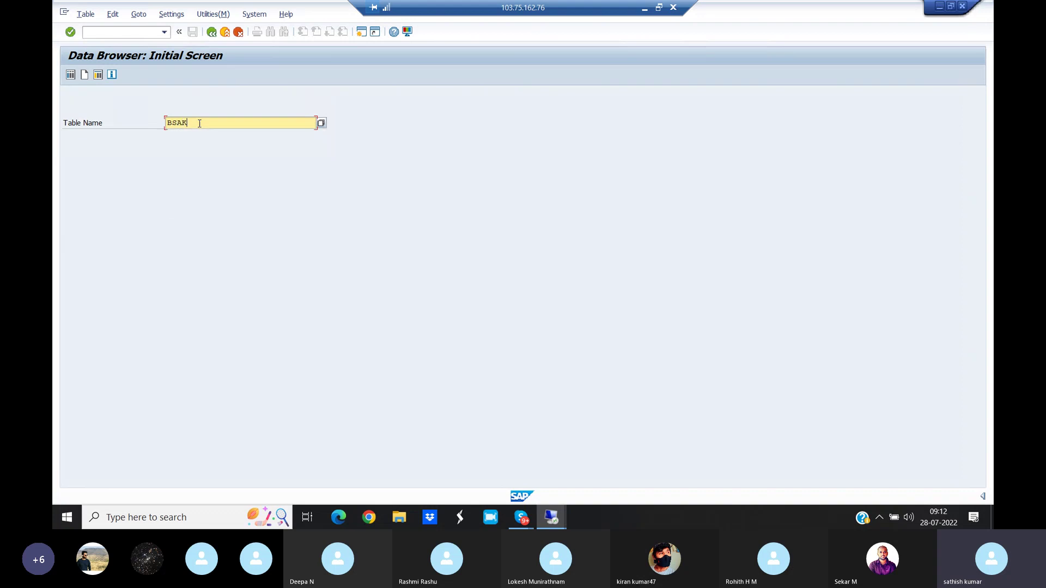
key("Return")
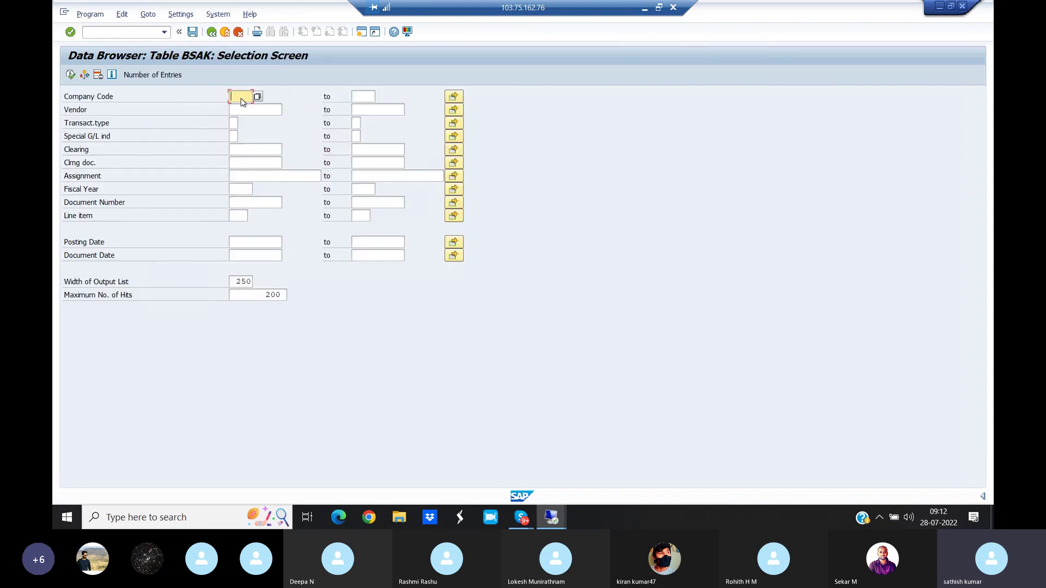
Display the BSAK entries for company code JLJL and return to the Data Browser's initial screen.
type("JIJL")
left_click(71, 76)
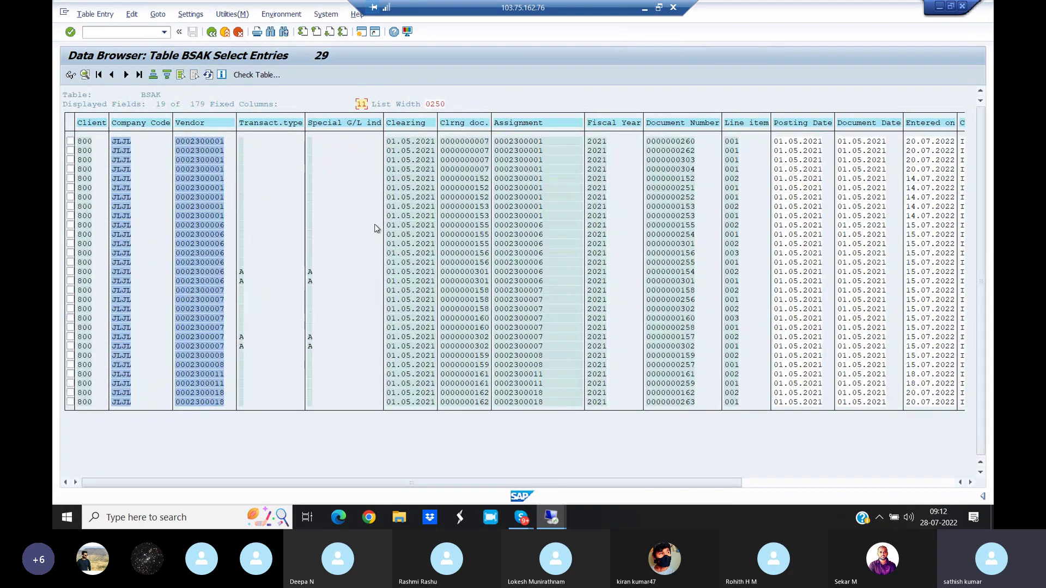
left_click(212, 32)
left_click(212, 33)
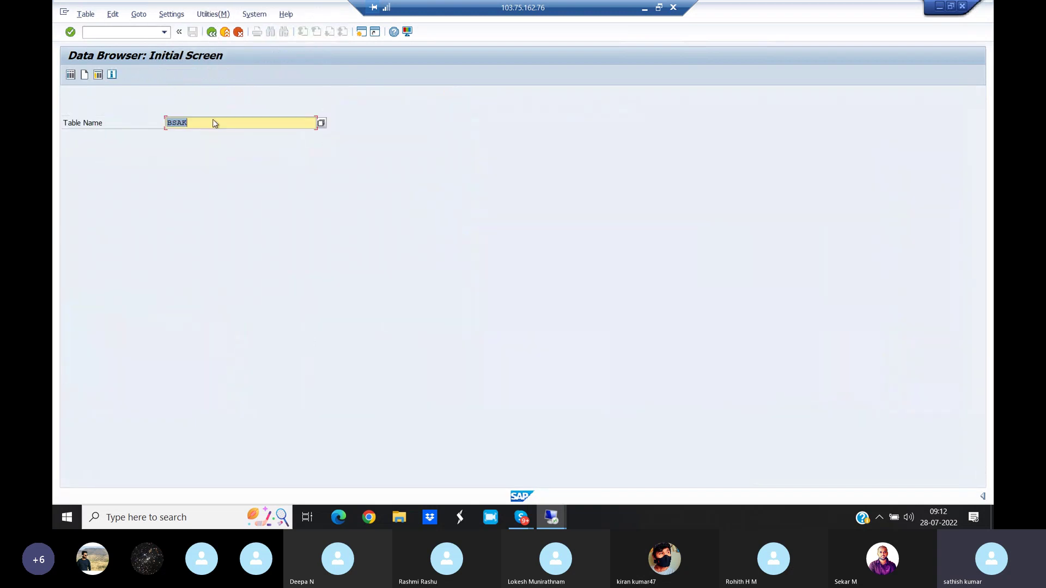
Replace the table name with BSID and open its selection screen.
left_click(196, 123)
key("BackSpace")
key("BackSpace")
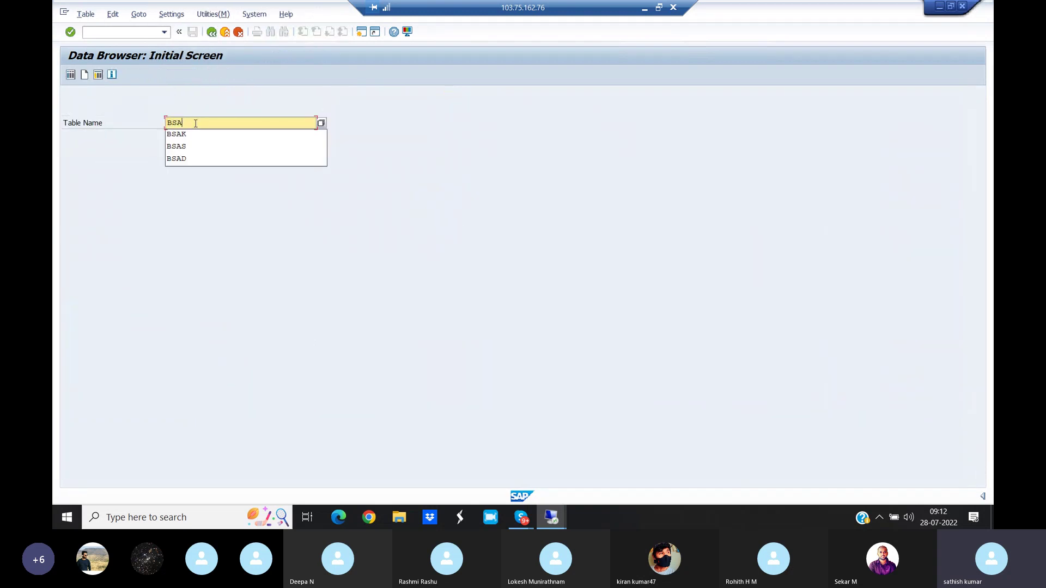
type("ID")
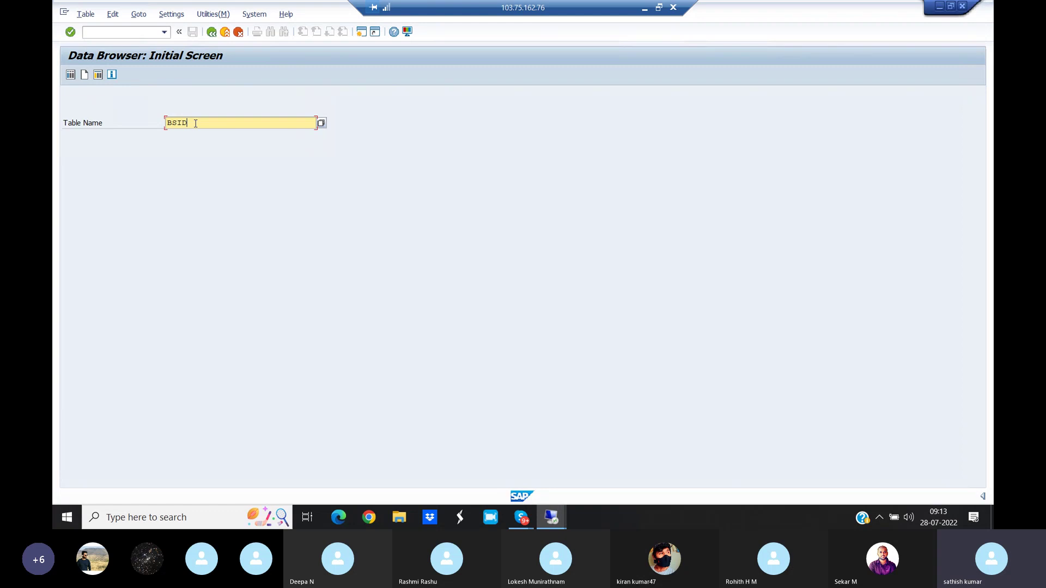
key("Return")
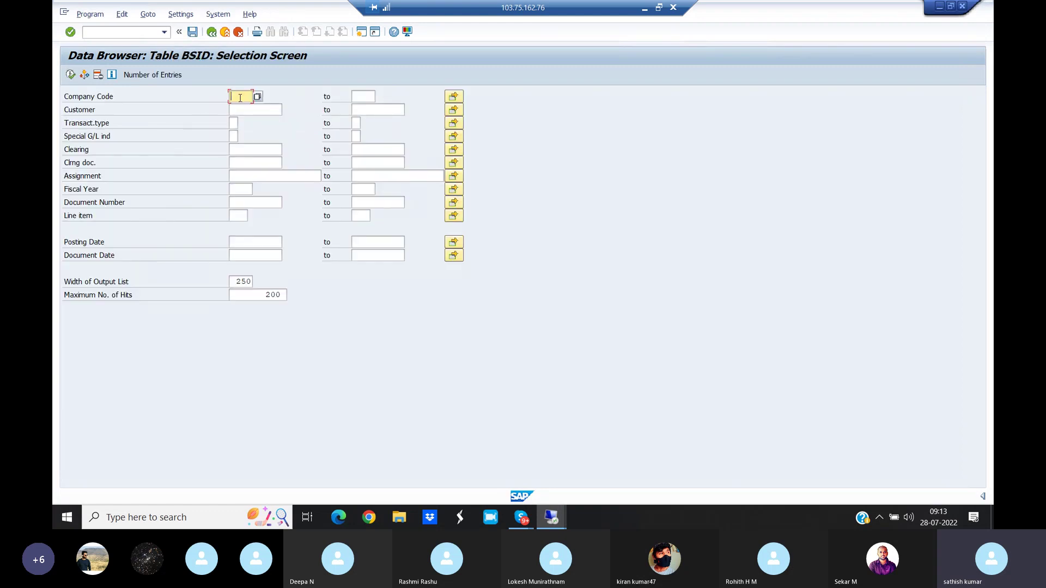
Display the BSID customer entries for company code JLJL and return to the Data Browser's initial screen.
type("JIJL")
left_click(70, 75)
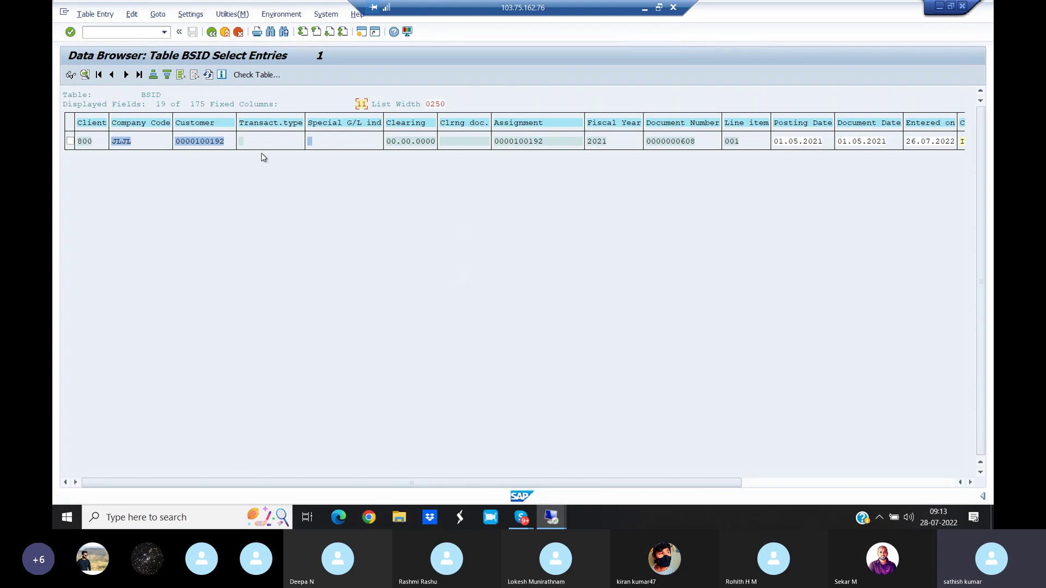
left_click(213, 32)
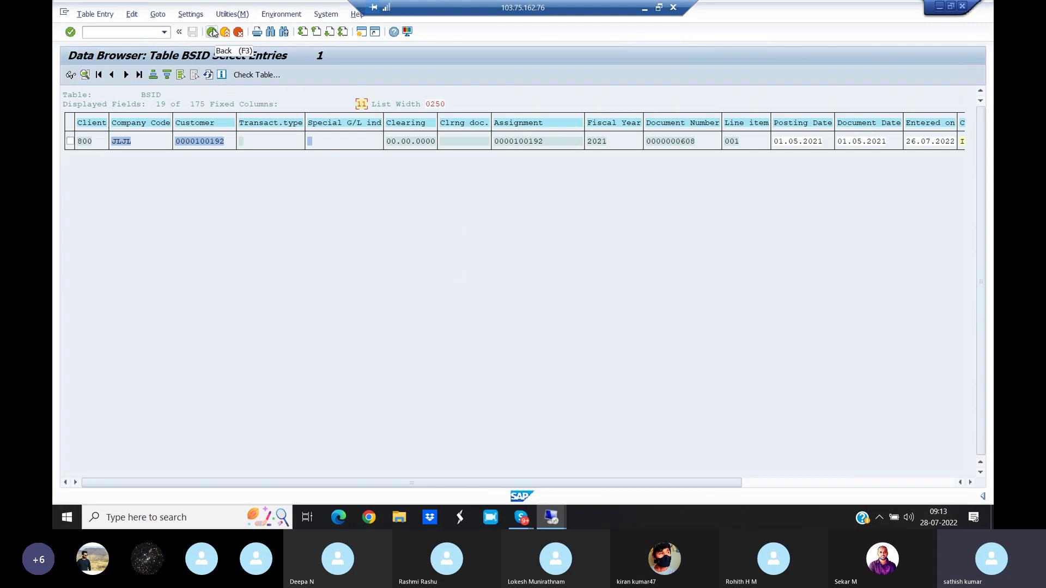
left_click(213, 33)
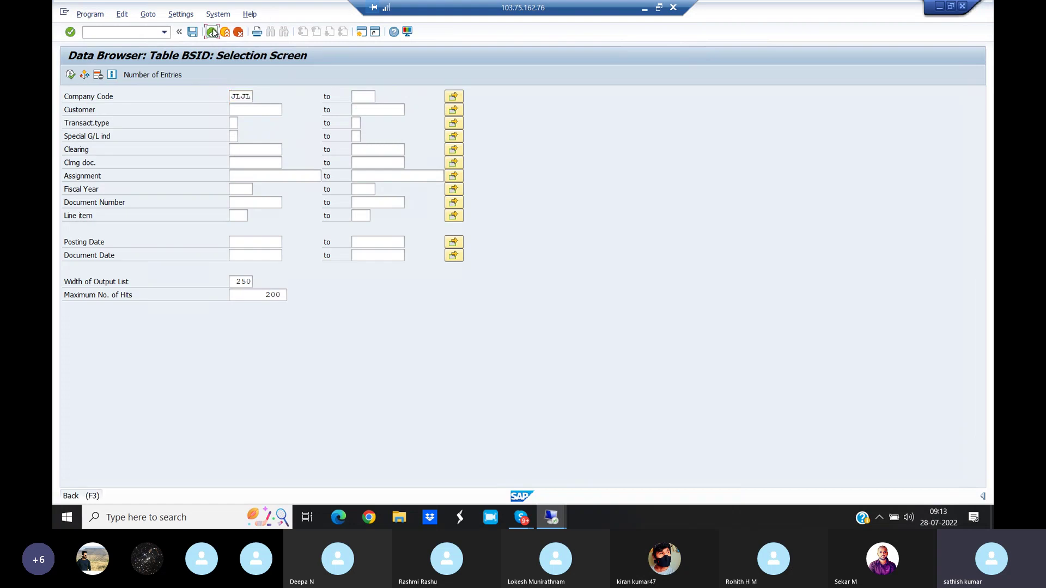
Change the table name to BSAD and open its selection screen.
left_click(200, 120)
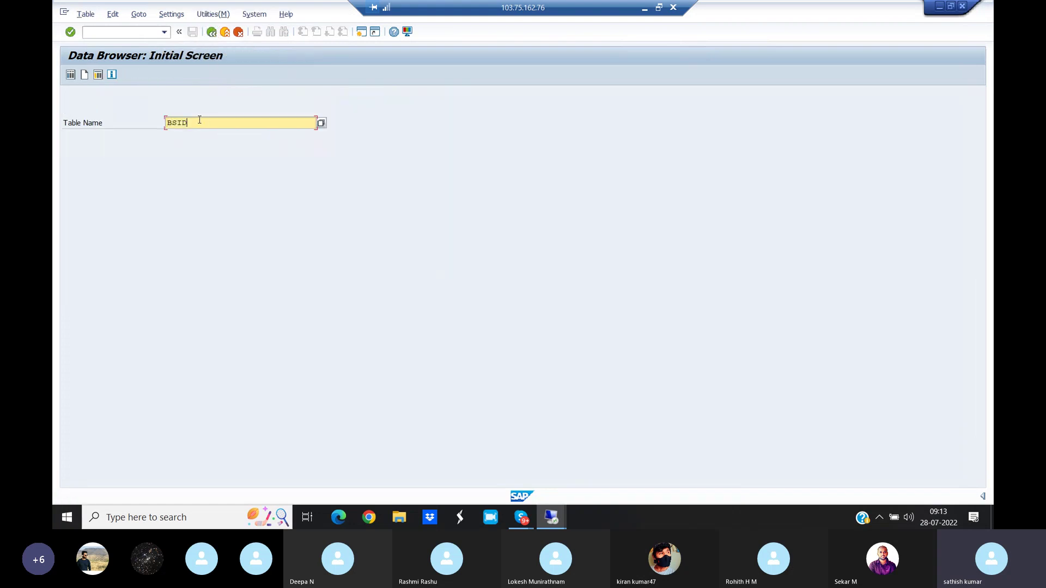
key("BackSpace")
key("BackSpace")
type("AD")
key("Return")
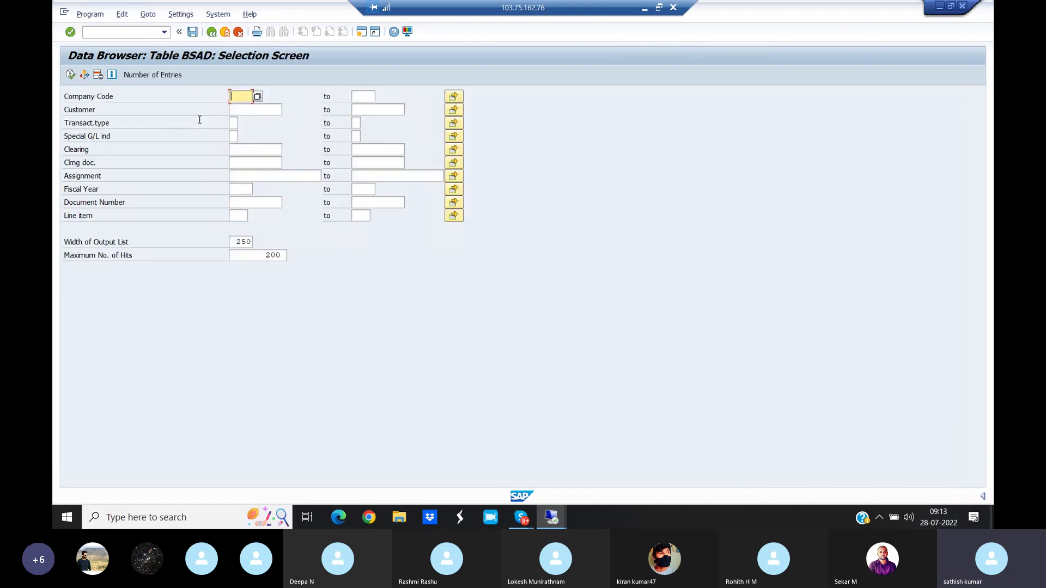
Display the BSAD entries for company code JLJL and return to the Data Browser's initial screen.
type("JLJL")
left_click(70, 75)
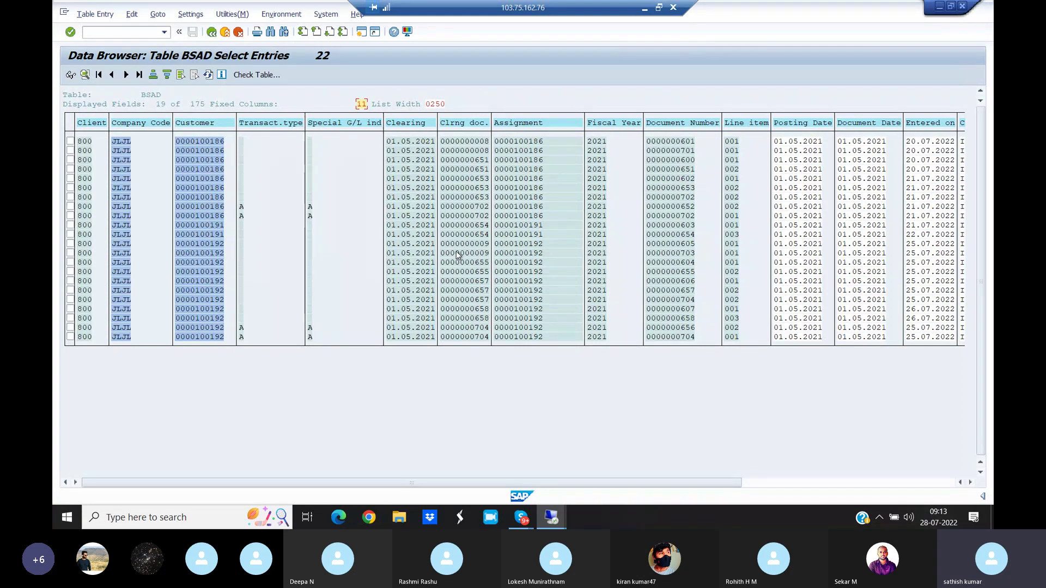
left_click(212, 32)
left_click(211, 32)
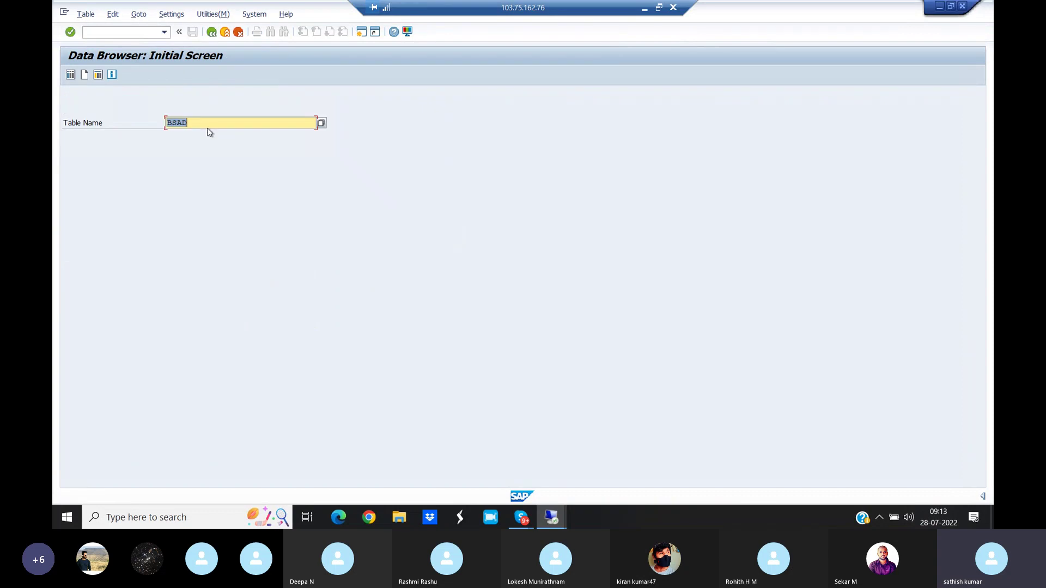
Replace the table name with PAYR and open its selection screen with the preselected selection fields.
left_click(200, 126)
key("BackSpace")
key("BackSpace")
key("BackSpace")
key("BackSpace")
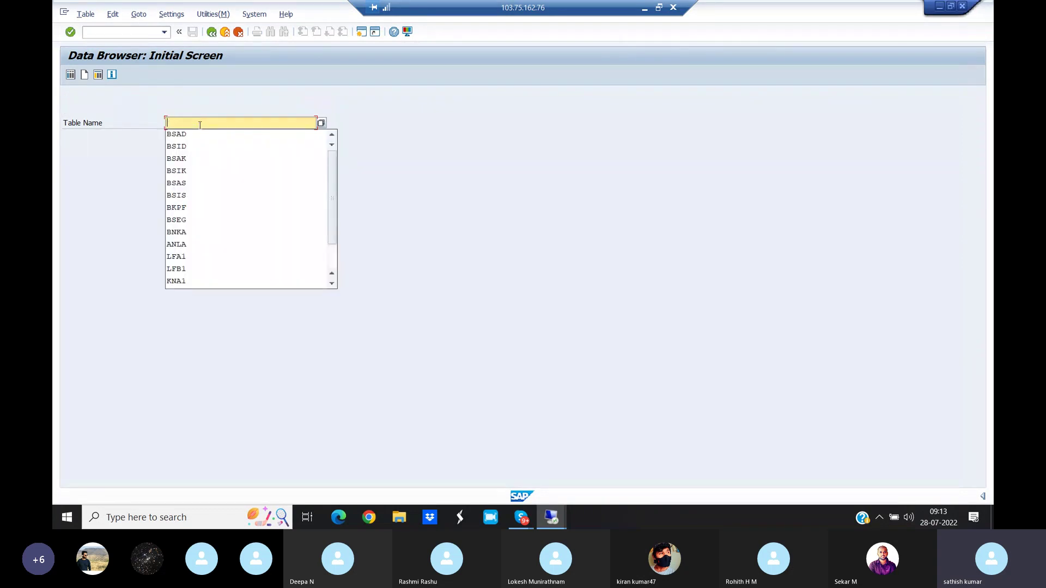
type("PAYR")
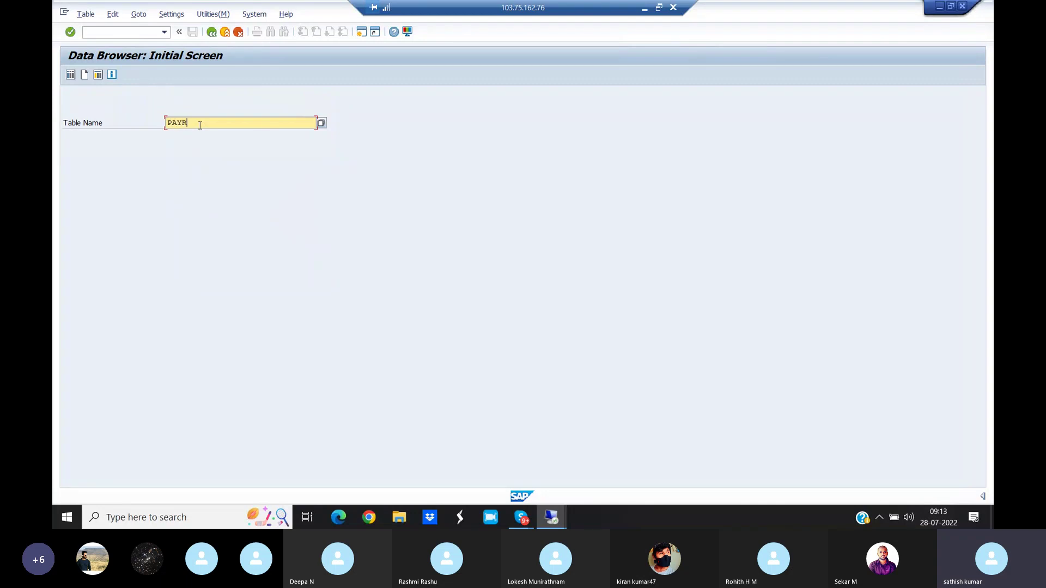
key("Return")
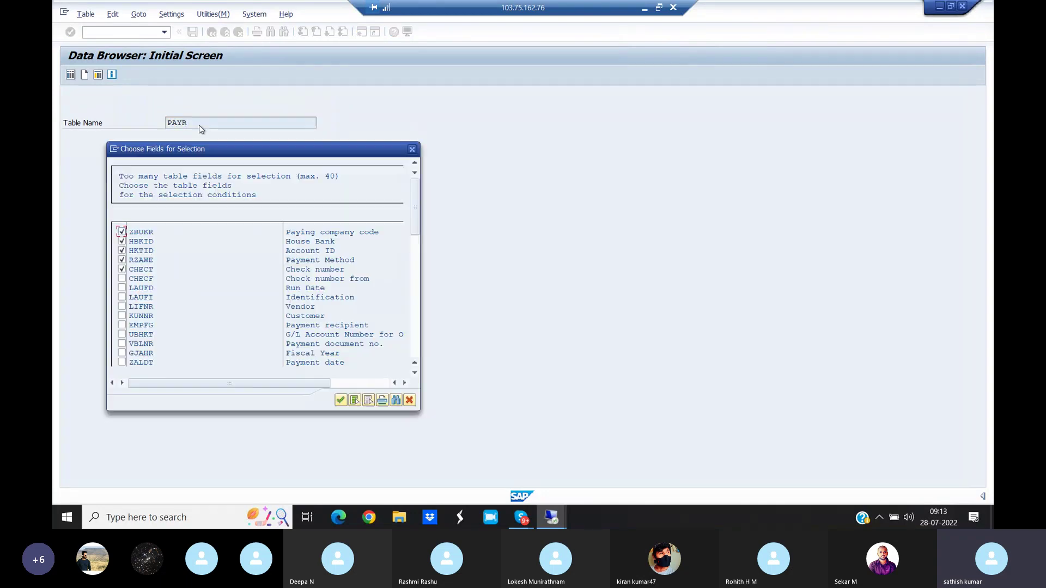
left_click(341, 401)
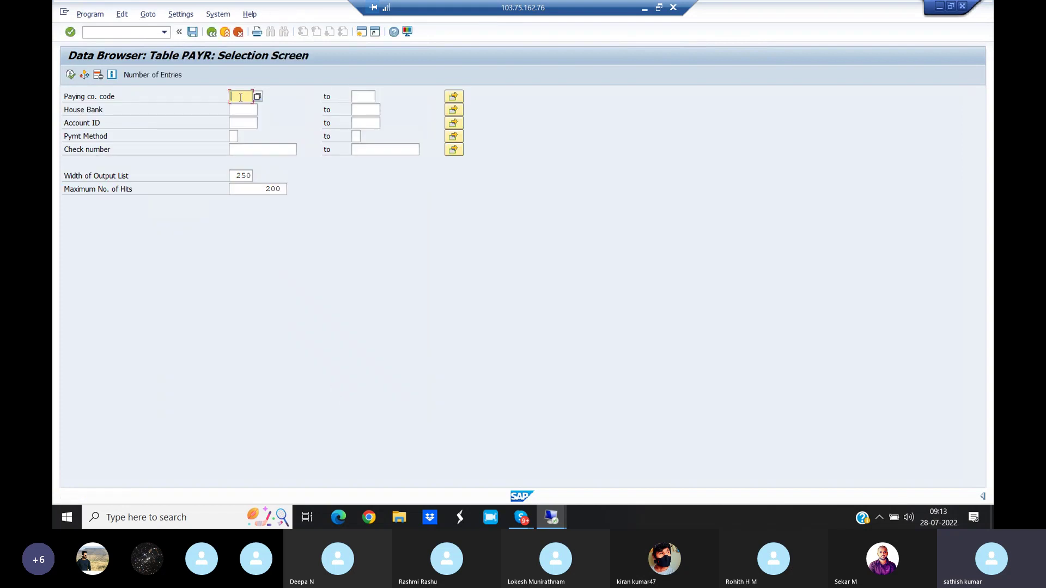
Display the PAYR check entries for paying company code JLJL and return to the Data Browser's initial screen.
type("JIDL")
left_click(71, 76)
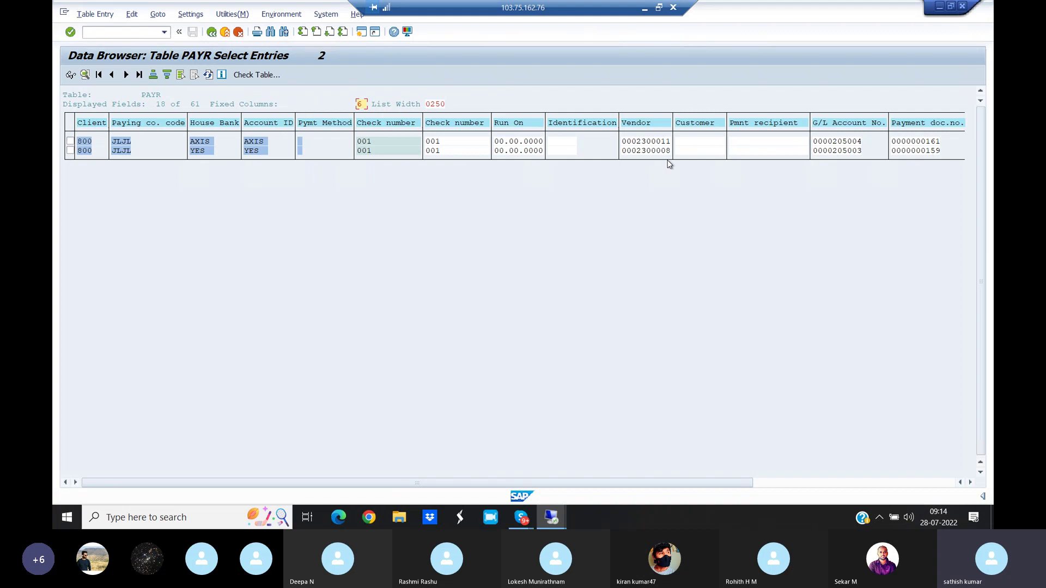
left_click(212, 32)
left_click(212, 32)
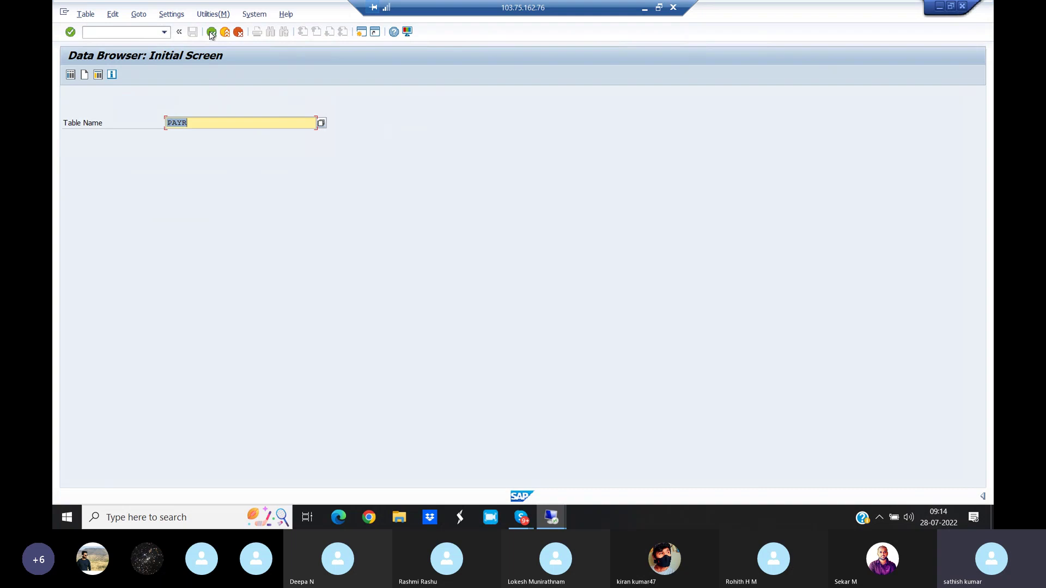
Replace the table name with ANEK and open the choice of its selection fields.
left_click(193, 122)
key("BackSpace")
key("BackSpace")
key("BackSpace")
key("BackSpace")
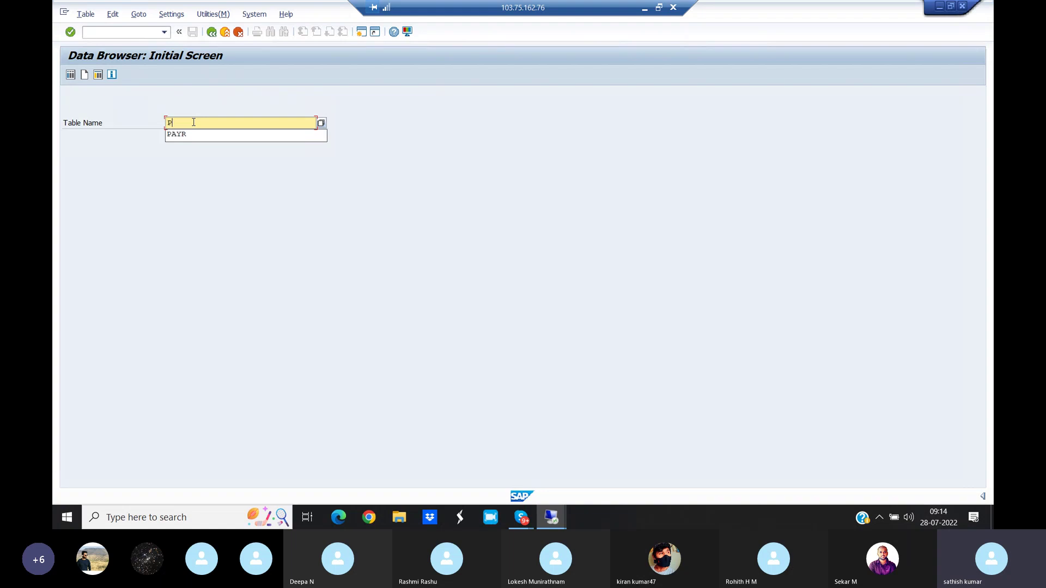
type("ANEK")
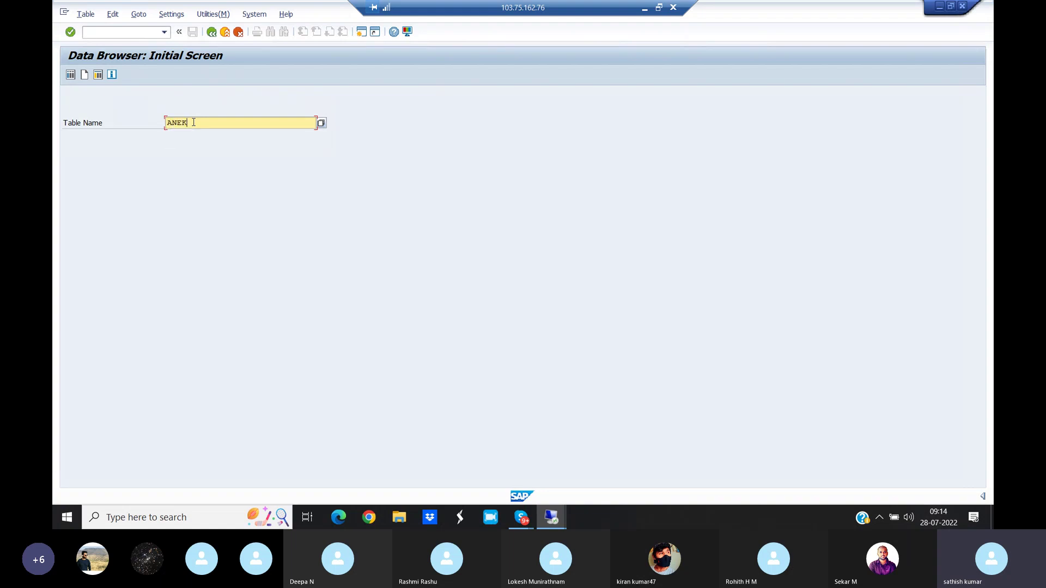
key("Return")
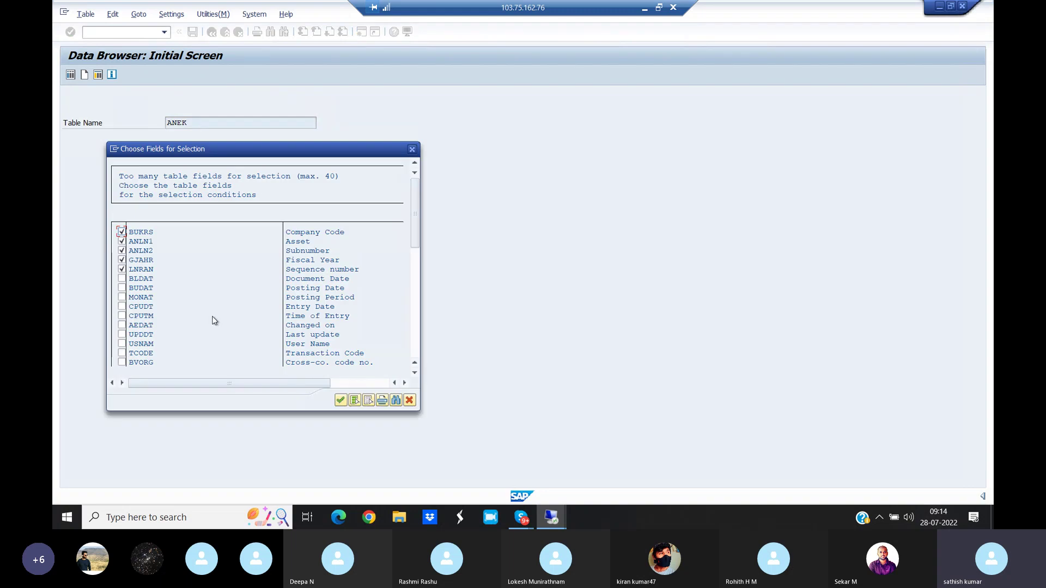
Add Document Date, Posting Date and Posting Period to the ANEK selection fields and open the selection screen.
left_click(122, 278)
left_click(122, 288)
left_click(122, 297)
left_click(341, 401)
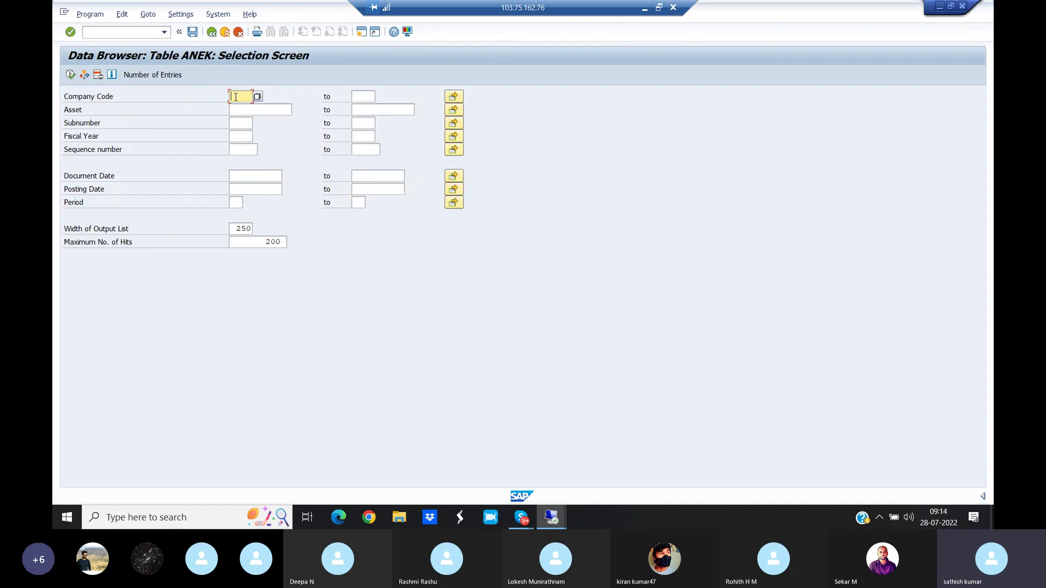
Display the ANEK entries for company code 1000 and return to the Data Browser's initial screen.
type("1")
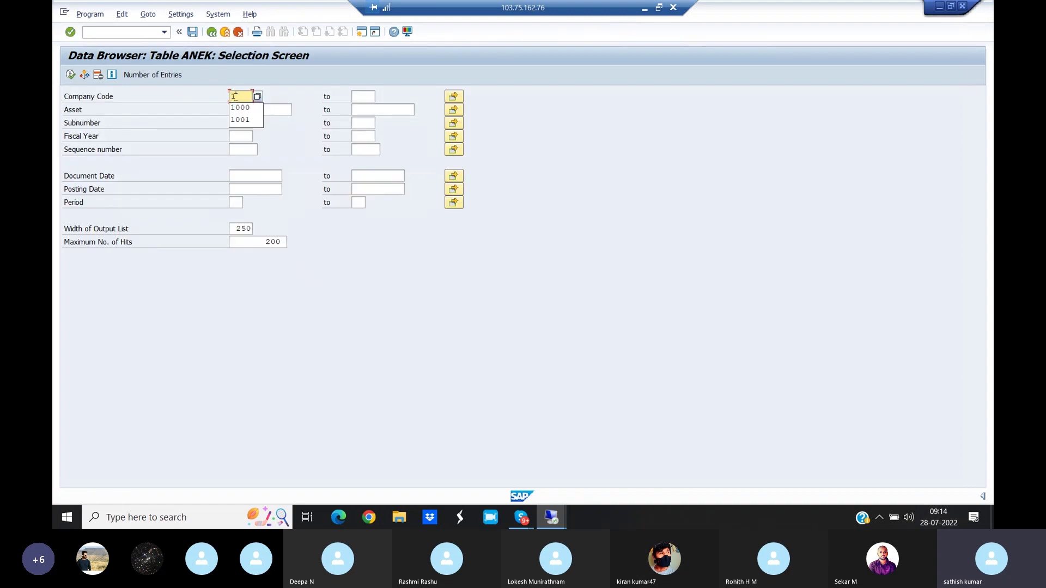
type("000")
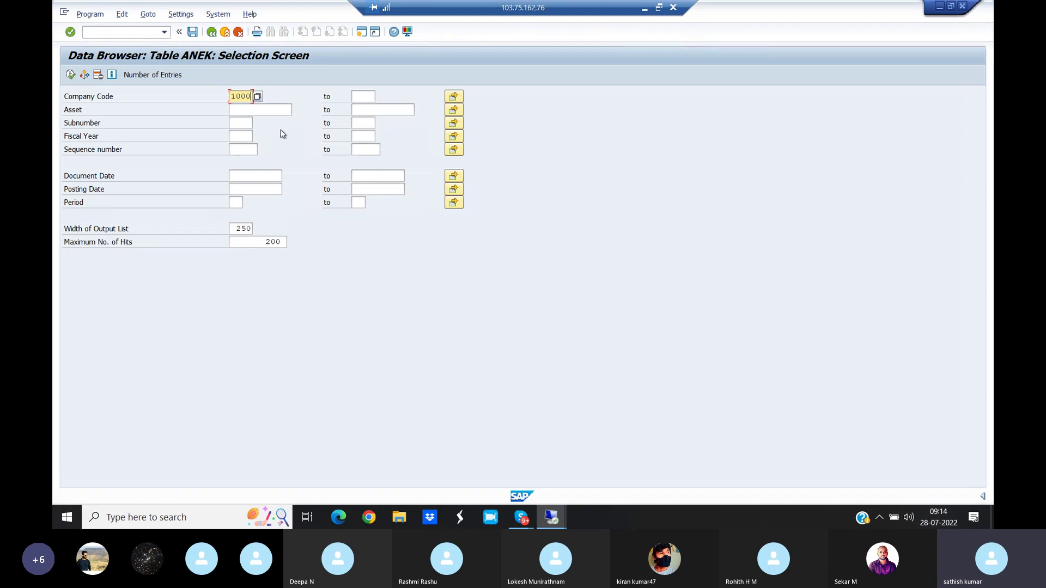
left_click(70, 75)
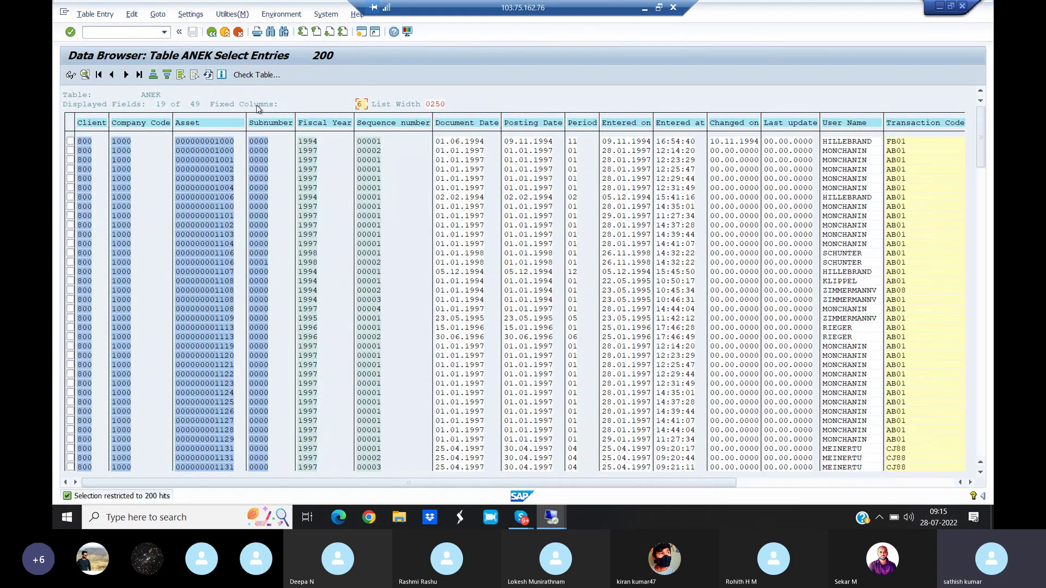
left_click(212, 33)
left_click(212, 33)
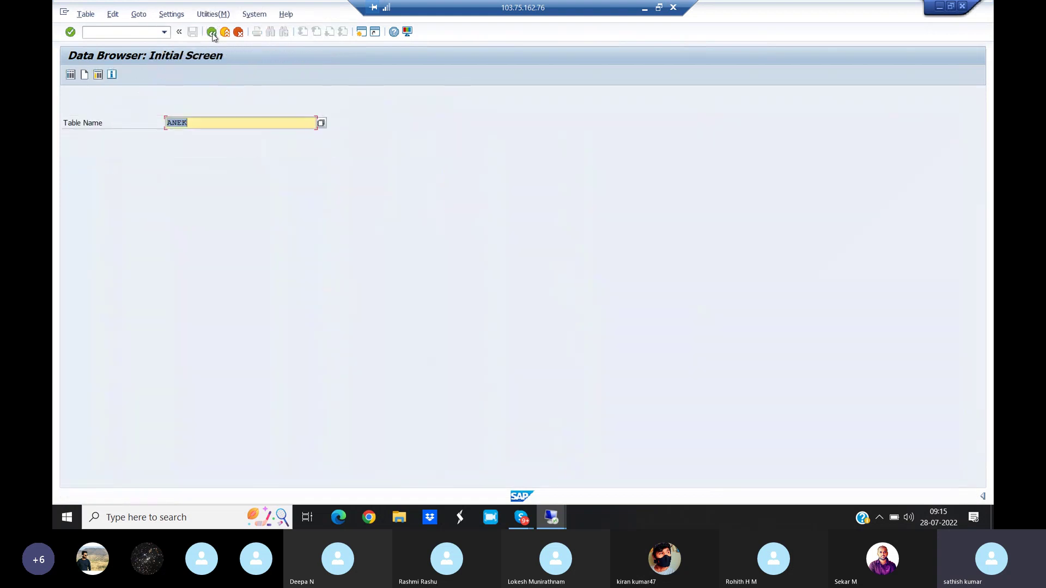
Change the table name to ANEP and display its entries for company code 1000.
left_click(200, 123)
key("BackSpace")
key("BackSpace")
type("EP")
key("Return")
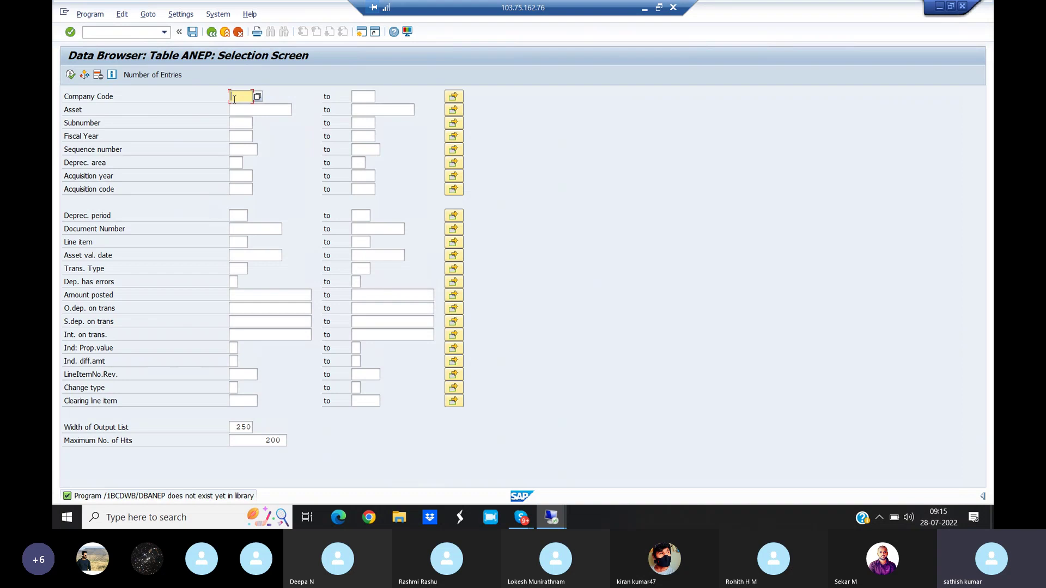
type("1000")
left_click(71, 75)
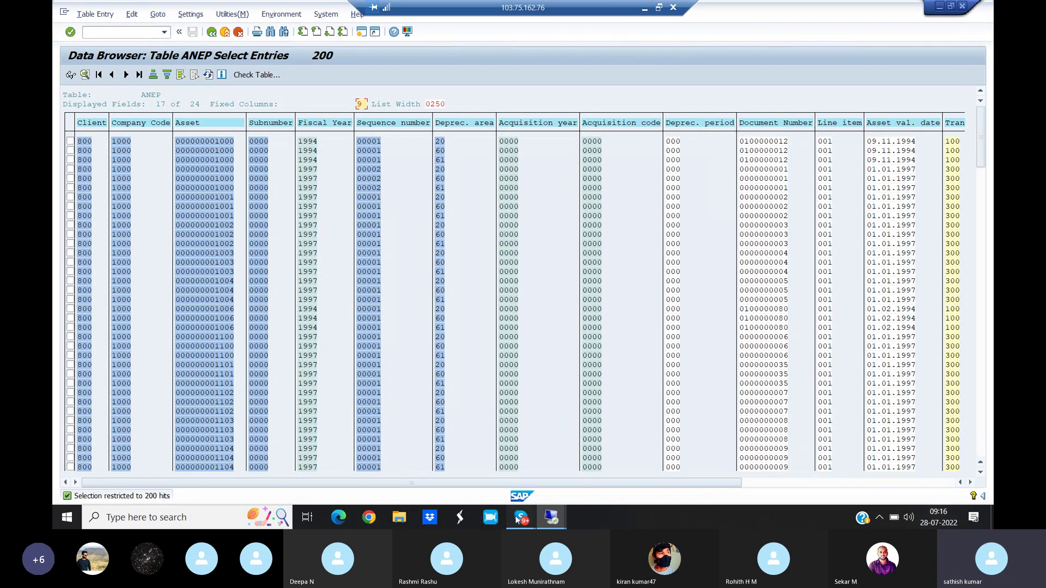
Switch to the Skype call window.
mouse_move(517, 519)
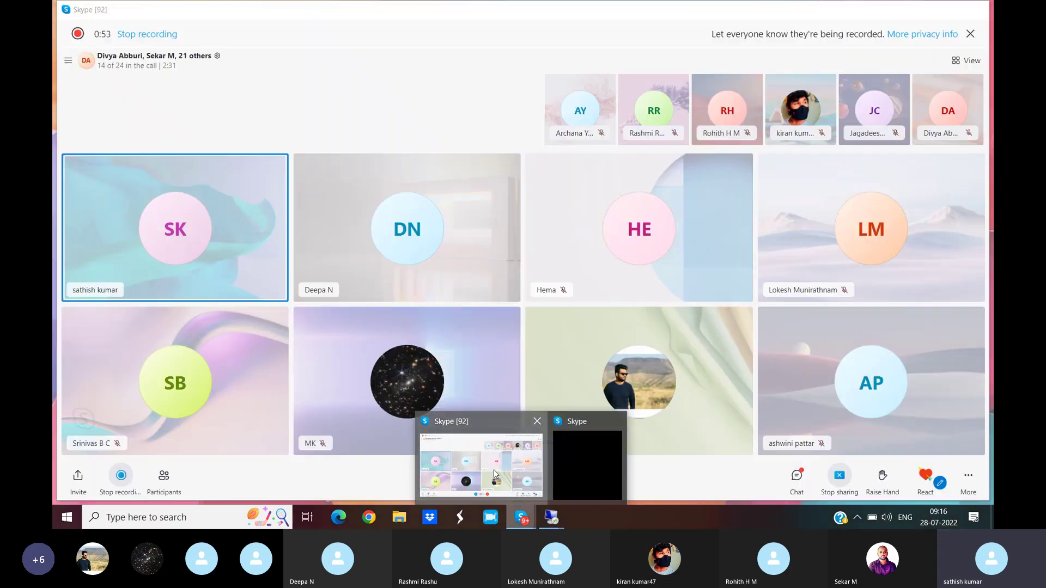
left_click(495, 474)
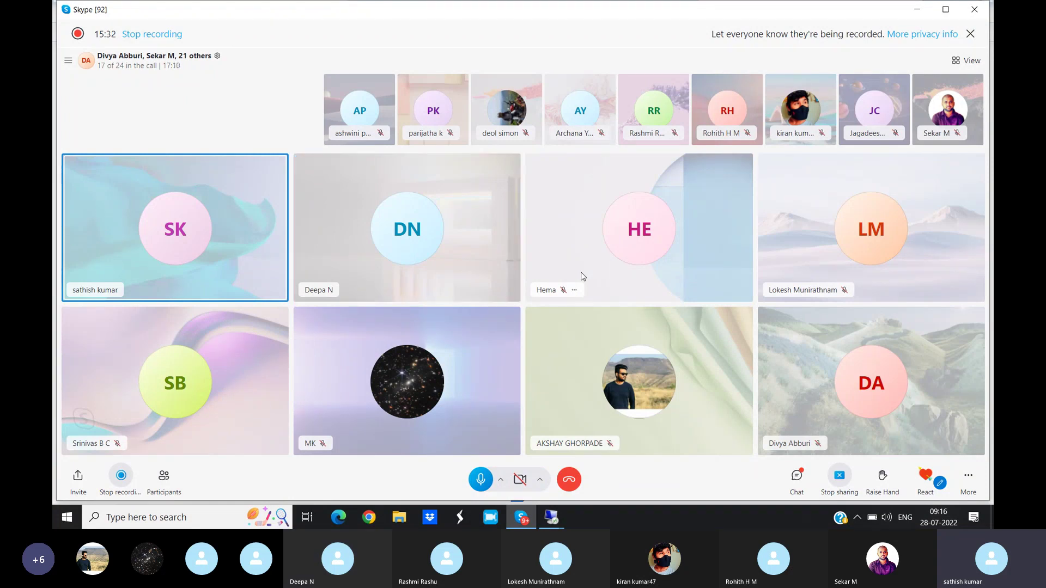
Look through the list of participants in the Skype call, then close the list.
left_click(113, 67)
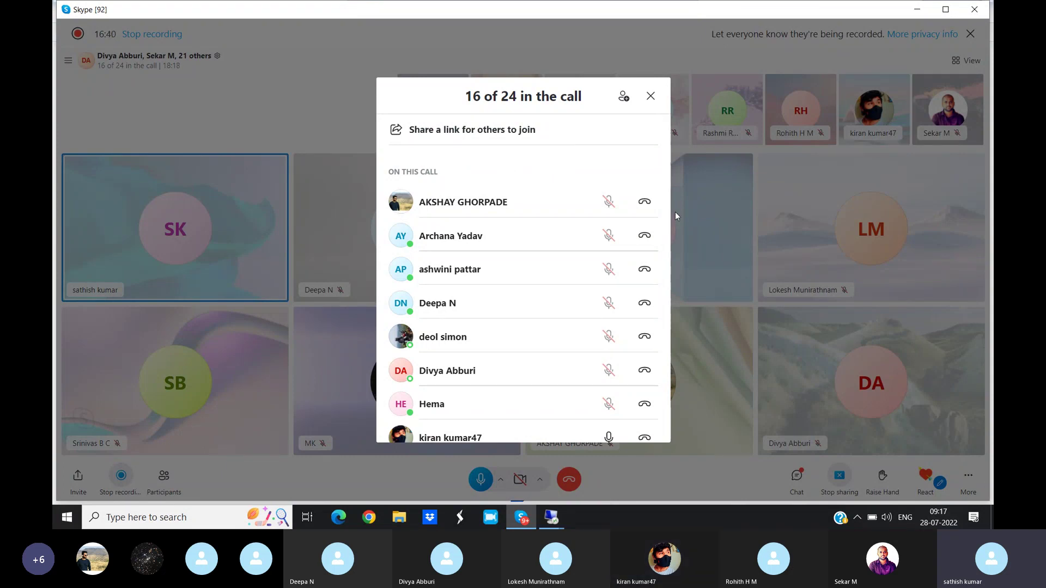
left_click_drag(666, 208, 666, 226)
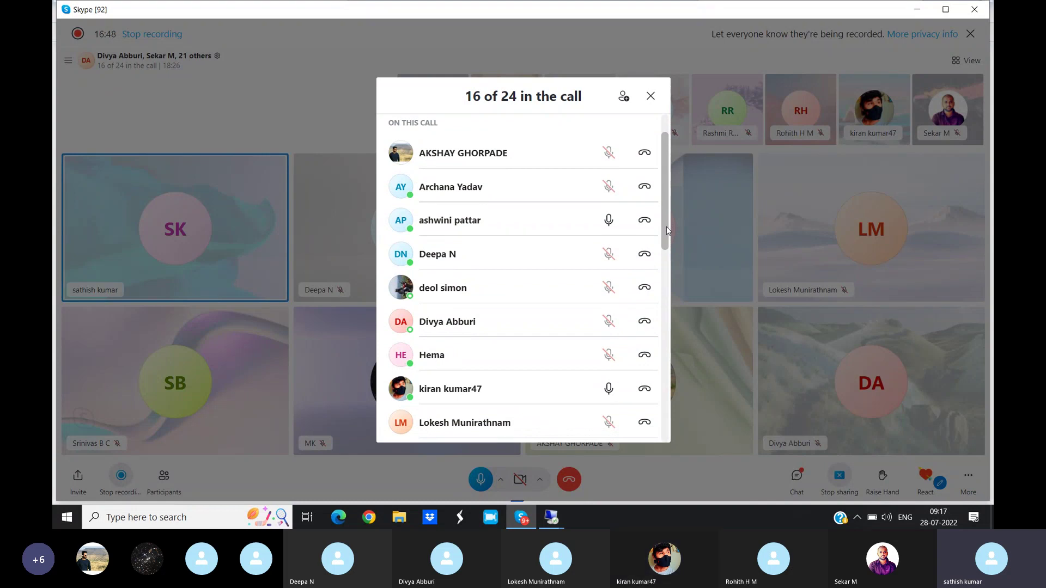
left_click_drag(665, 227, 666, 234)
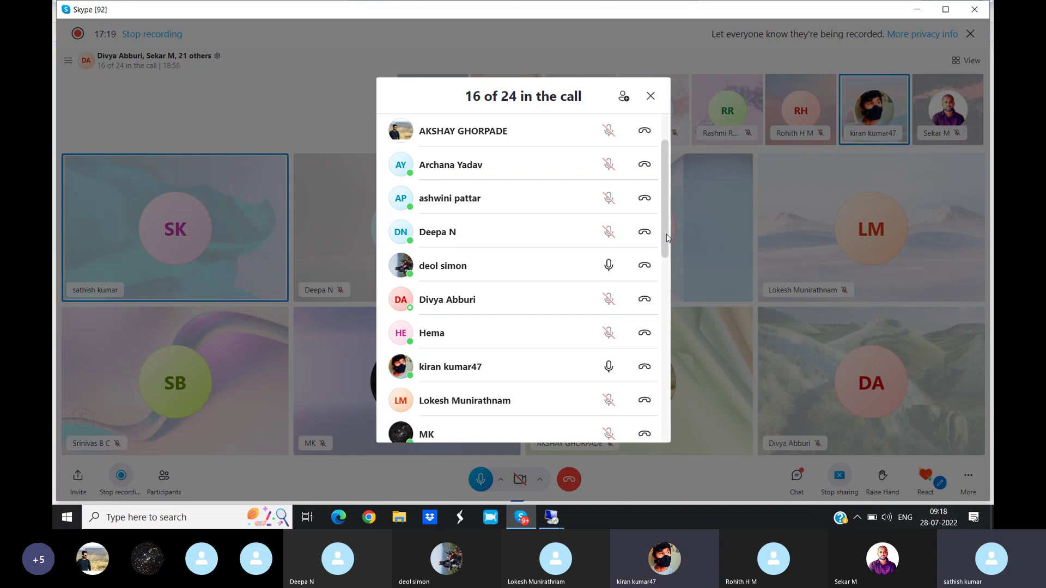
key("XF86AudioRaiseVolume")
left_click_drag(666, 234, 665, 286)
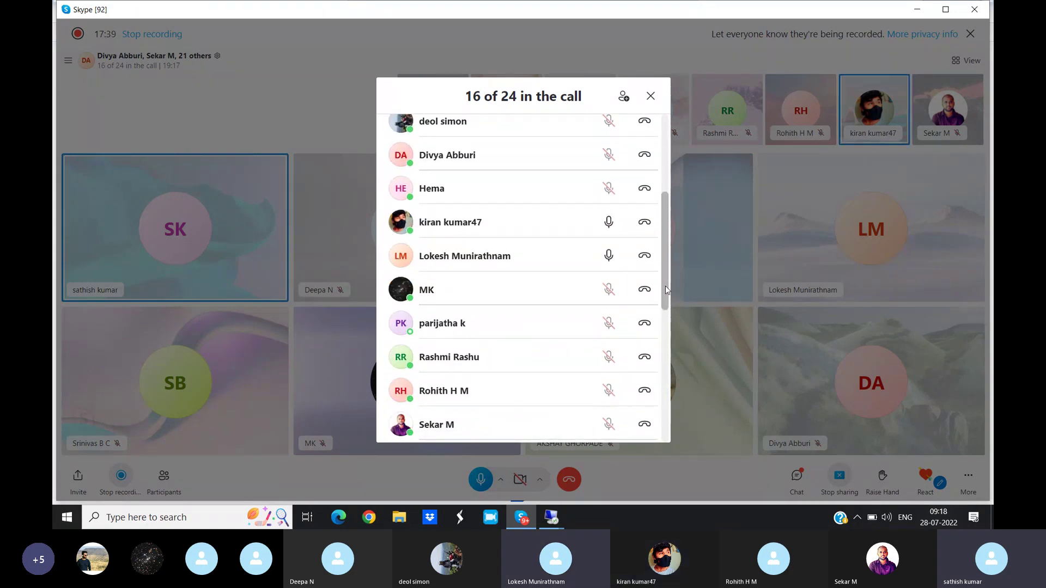
left_click_drag(666, 290, 665, 319)
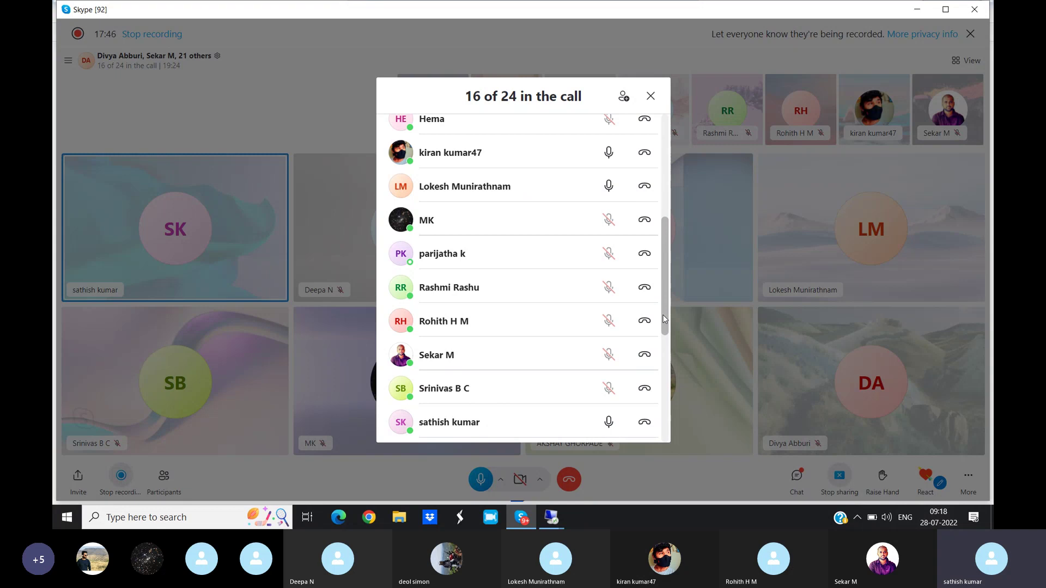
scroll(663, 319, "down", 1)
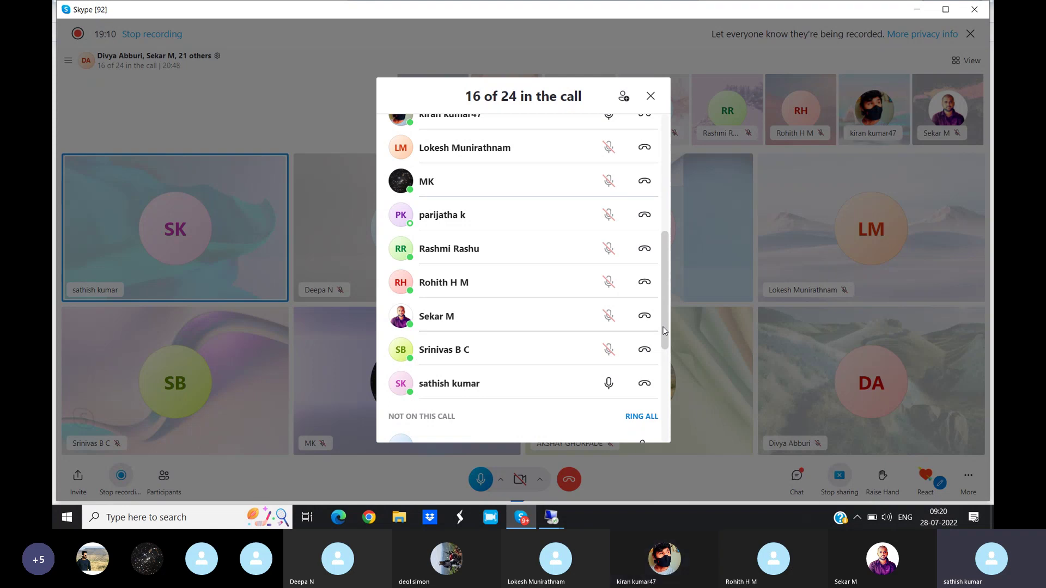
left_click(650, 98)
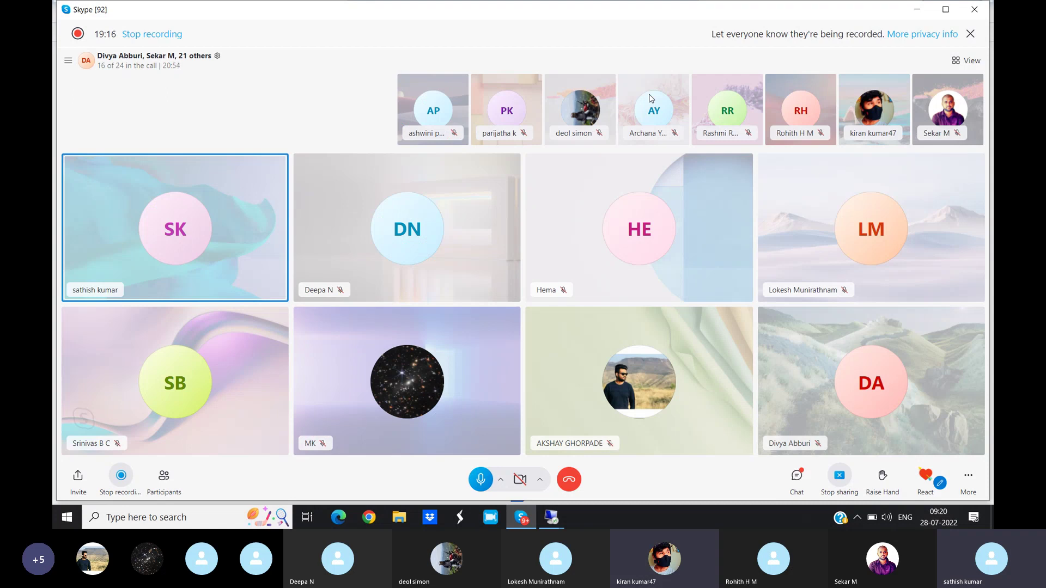
Minimize the Skype call and the remote SAP session, and maximize the FI-MM Integration notes in Notepad.
left_click(921, 9)
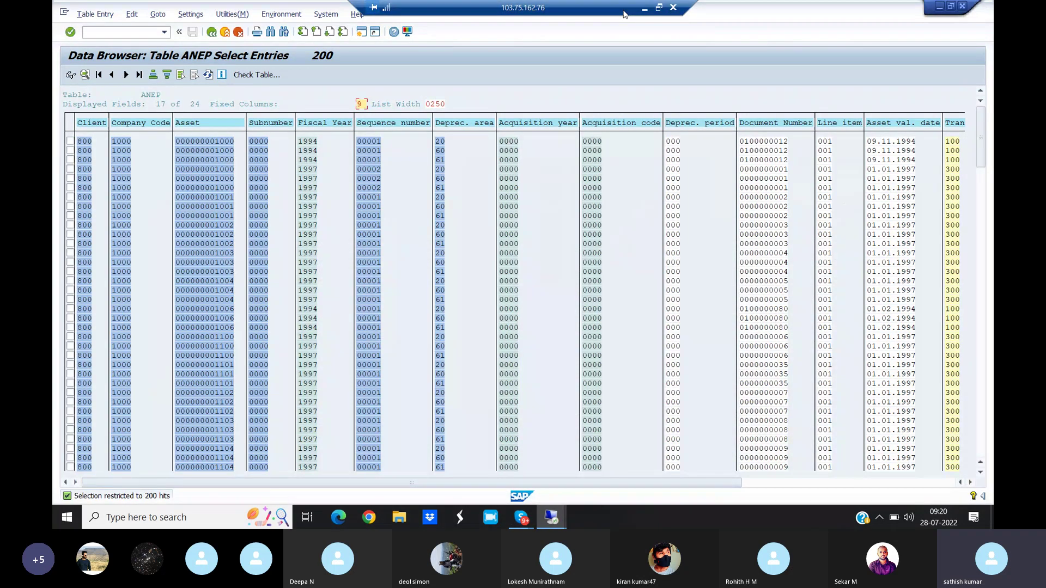
left_click(645, 8)
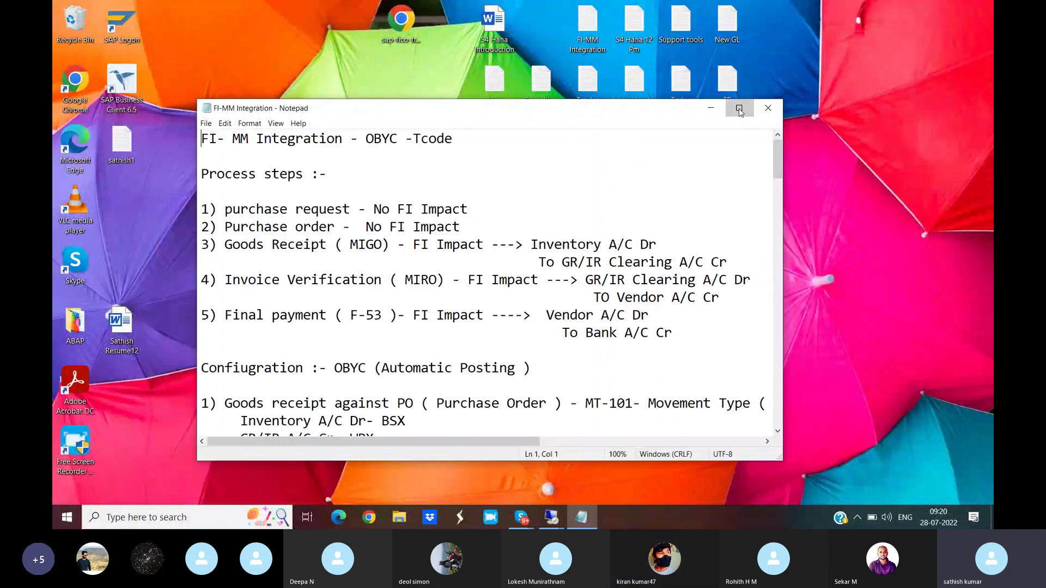
left_click(739, 108)
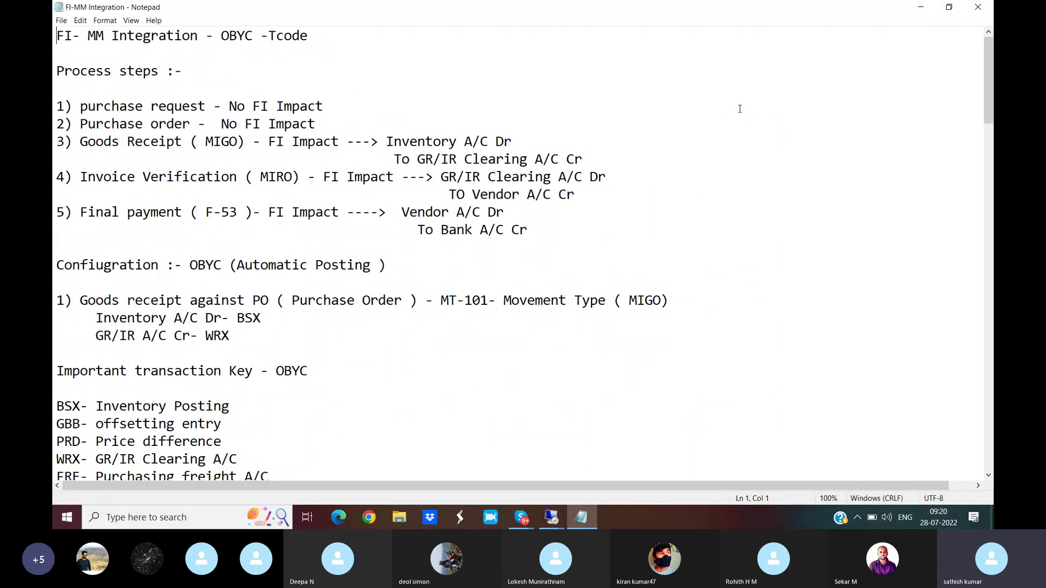
Highlight the OBYC code in the title and the process steps from purchase request to final payment.
left_click_drag(221, 36, 253, 34)
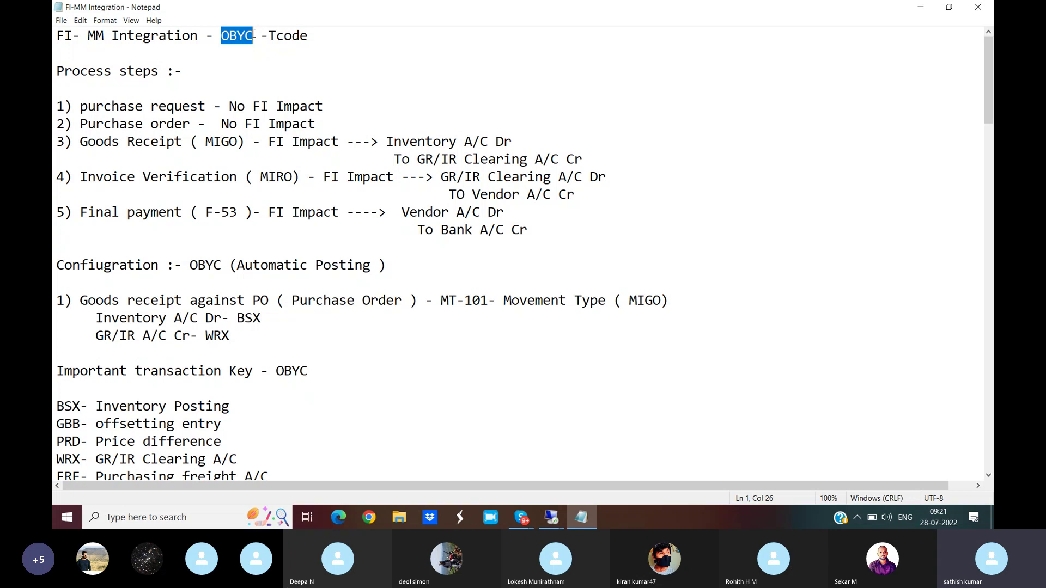
left_click_drag(56, 70, 172, 69)
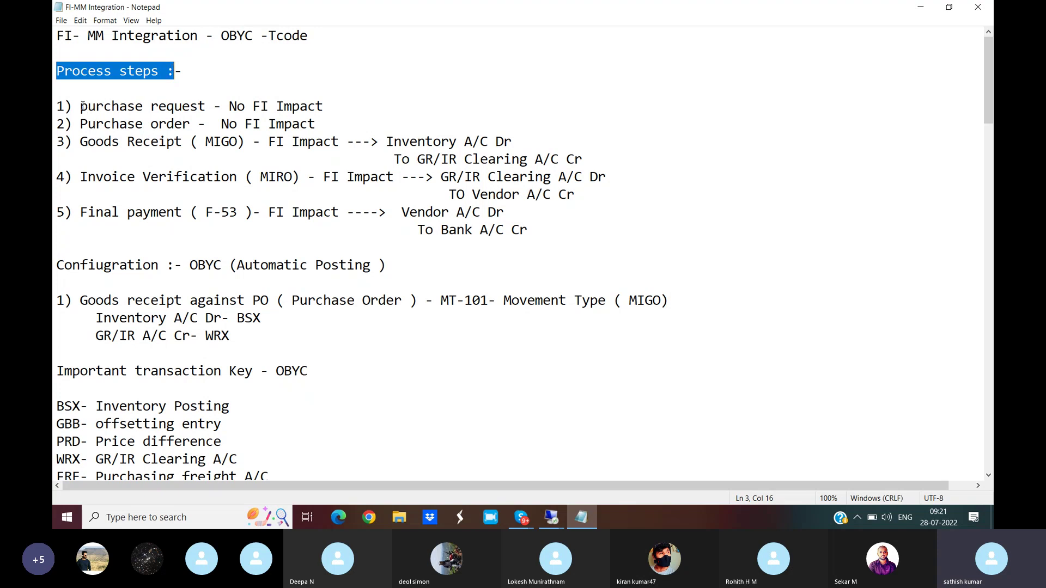
left_click_drag(80, 106, 212, 105)
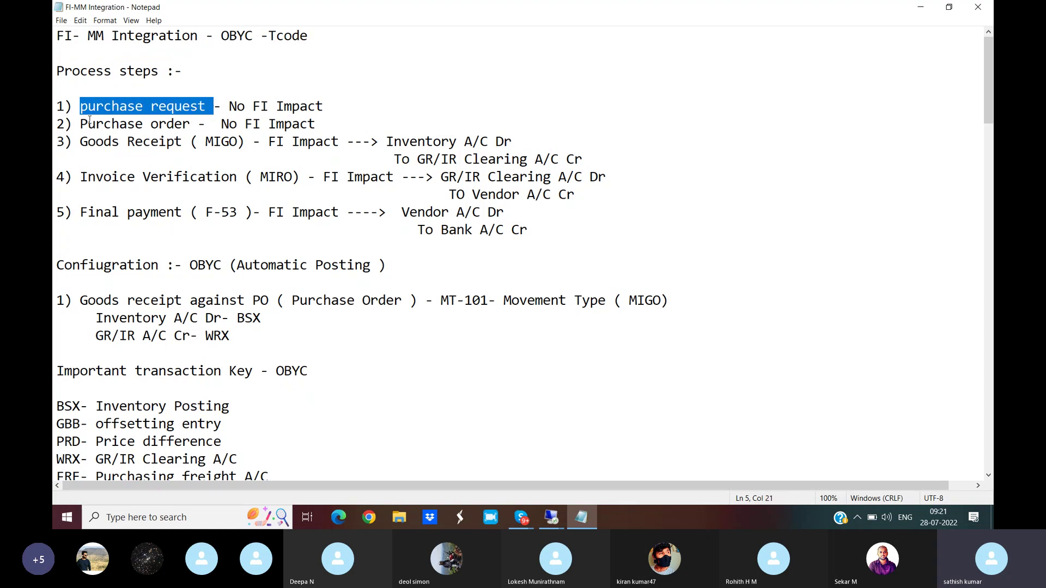
left_click_drag(81, 124, 189, 142)
left_click_drag(80, 177, 237, 176)
left_click_drag(80, 212, 184, 213)
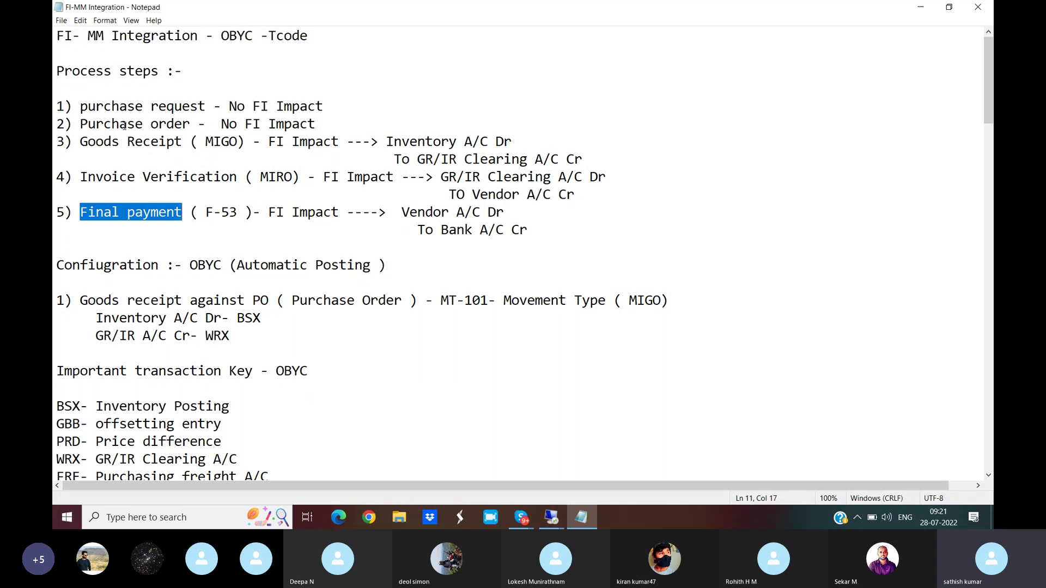
Highlight the two steps without FI impact, the MIGO code, and the goods receipt's inventory and GR/IR clearing entries.
left_click_drag(80, 107, 323, 117)
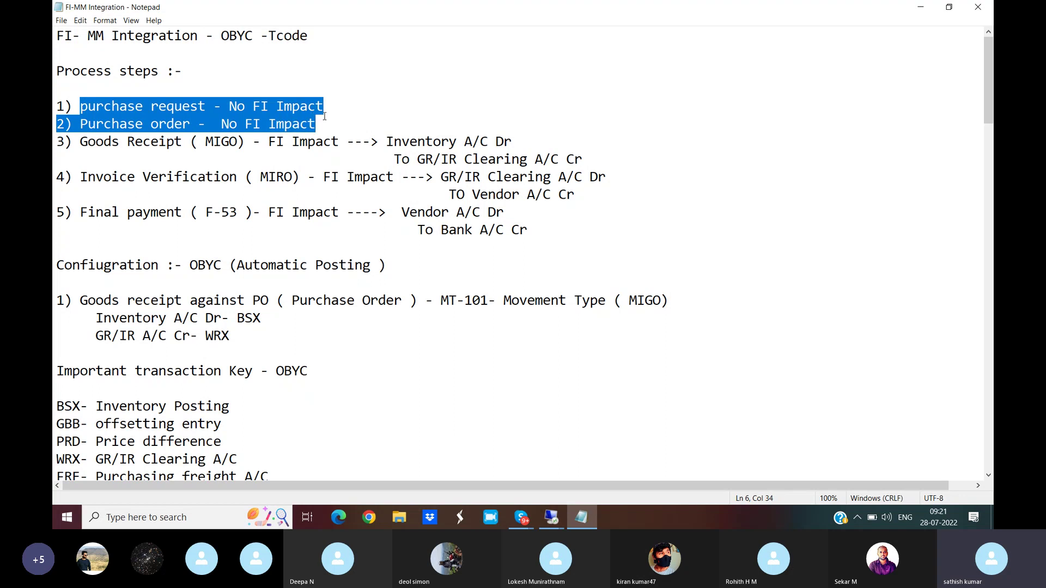
left_click_drag(80, 143, 236, 143)
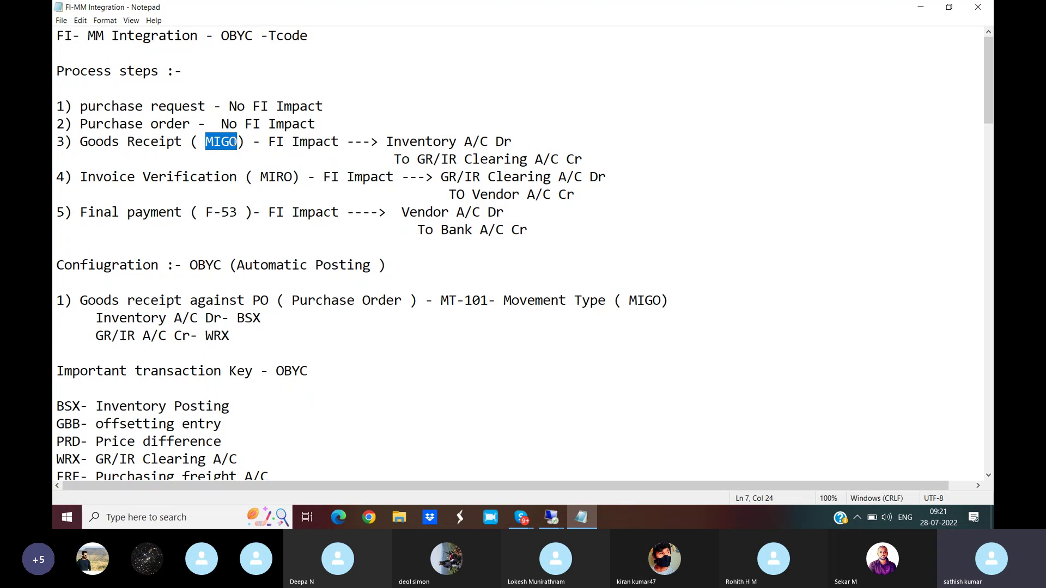
left_click_drag(386, 142, 524, 139)
left_click_drag(393, 159, 596, 160)
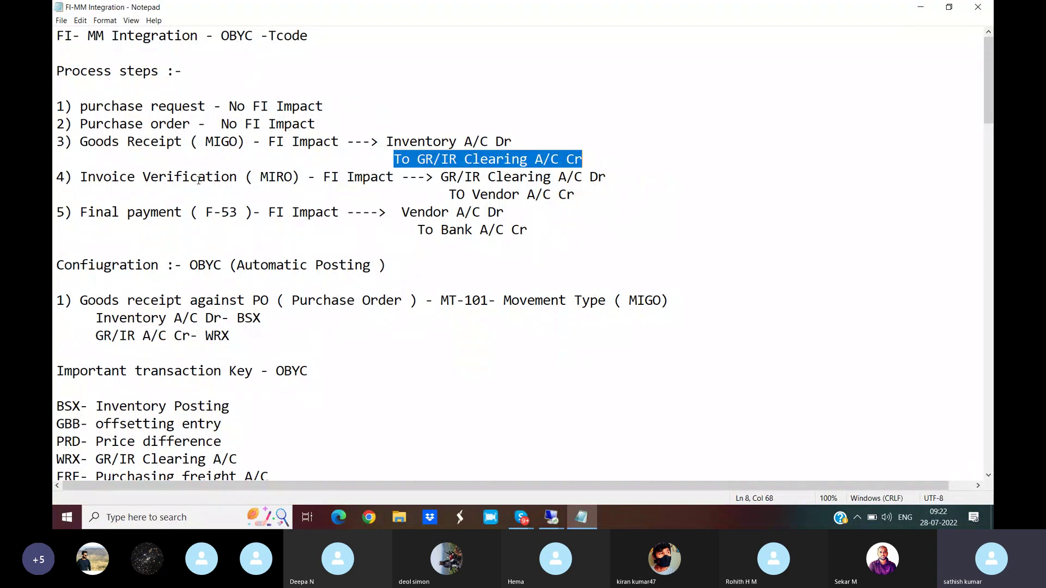
Highlight the MIRO and F-53 codes with the debit and credit entries for invoice verification and final payment.
left_click_drag(80, 177, 296, 178)
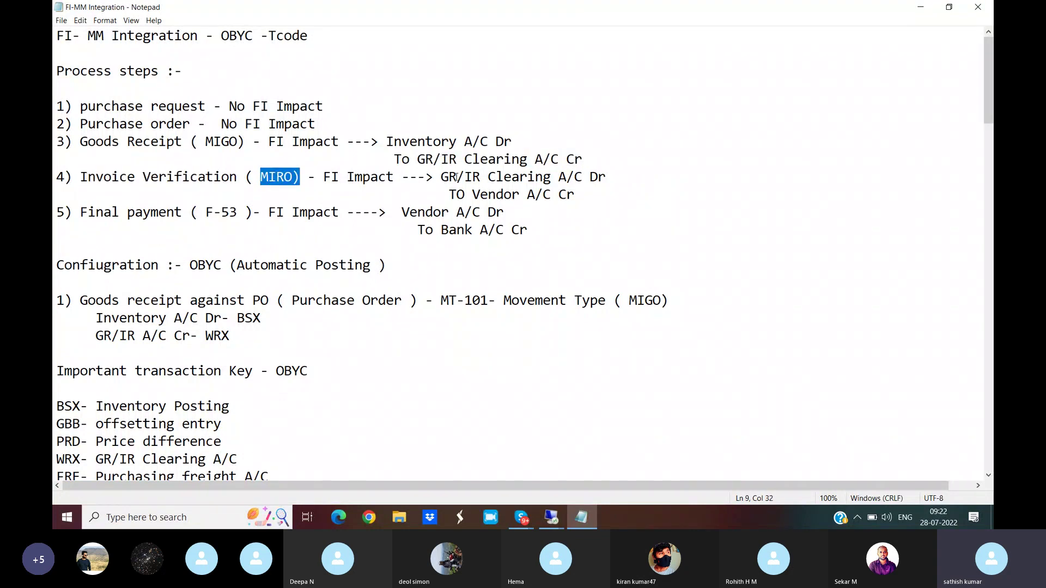
left_click_drag(441, 177, 618, 179)
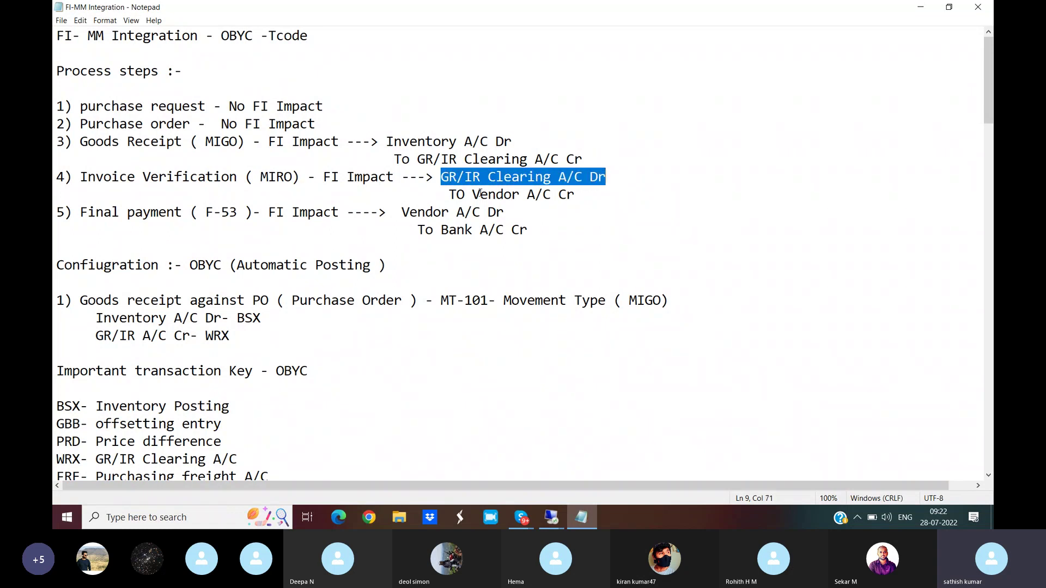
left_click_drag(450, 194, 576, 196)
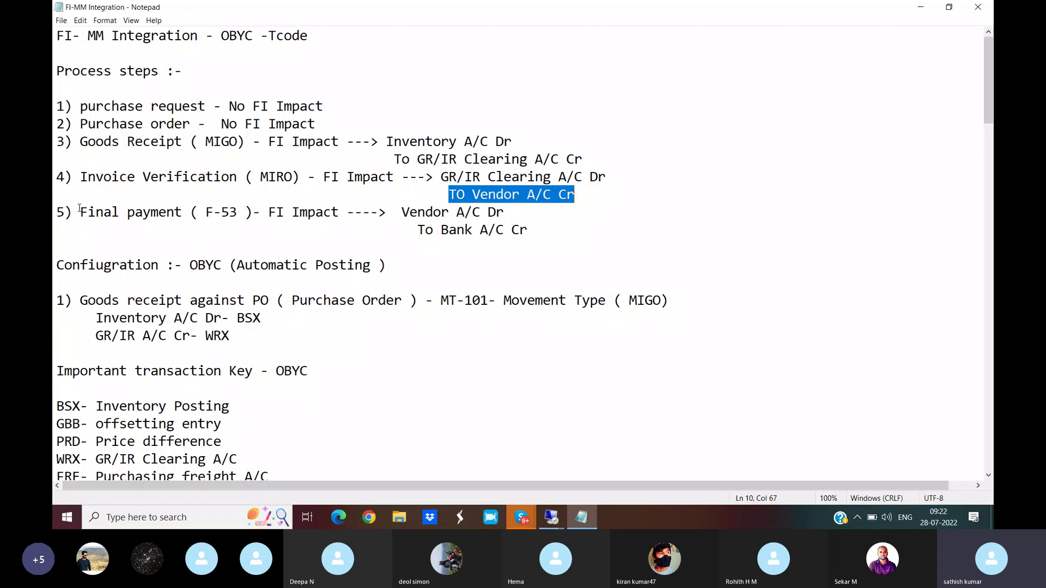
left_click_drag(79, 210, 248, 212)
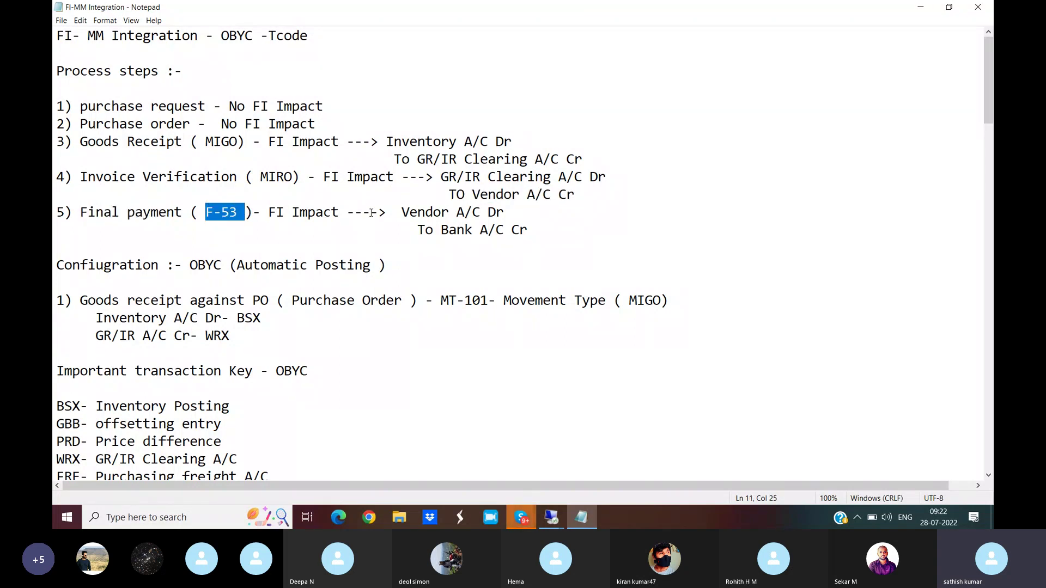
left_click_drag(402, 213, 504, 212)
left_click_drag(411, 230, 545, 239)
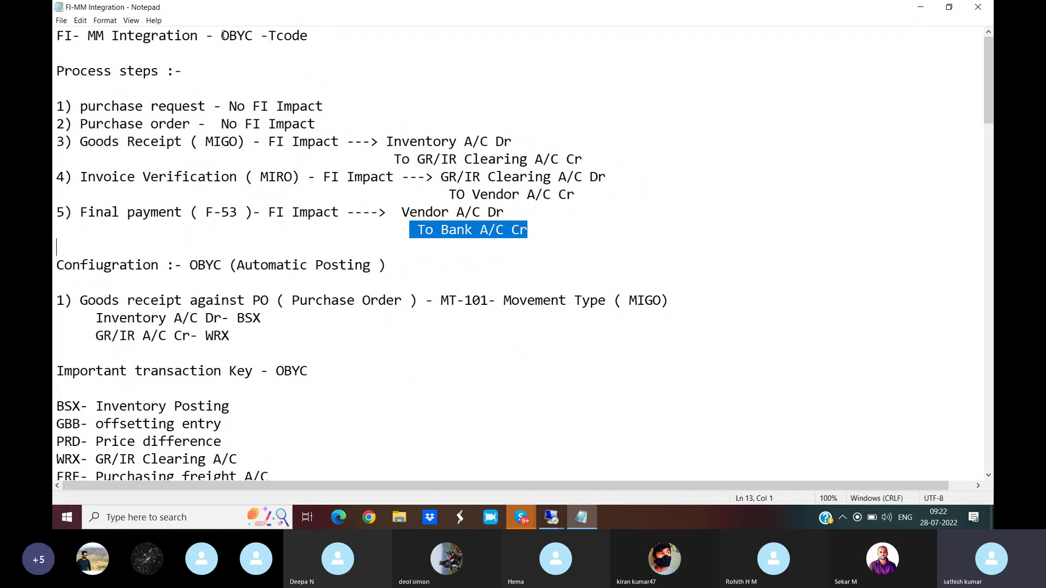
Highlight OBYC in the title and configuration line, along with the related MIGO and MIRO codes.
left_click_drag(222, 36, 255, 35)
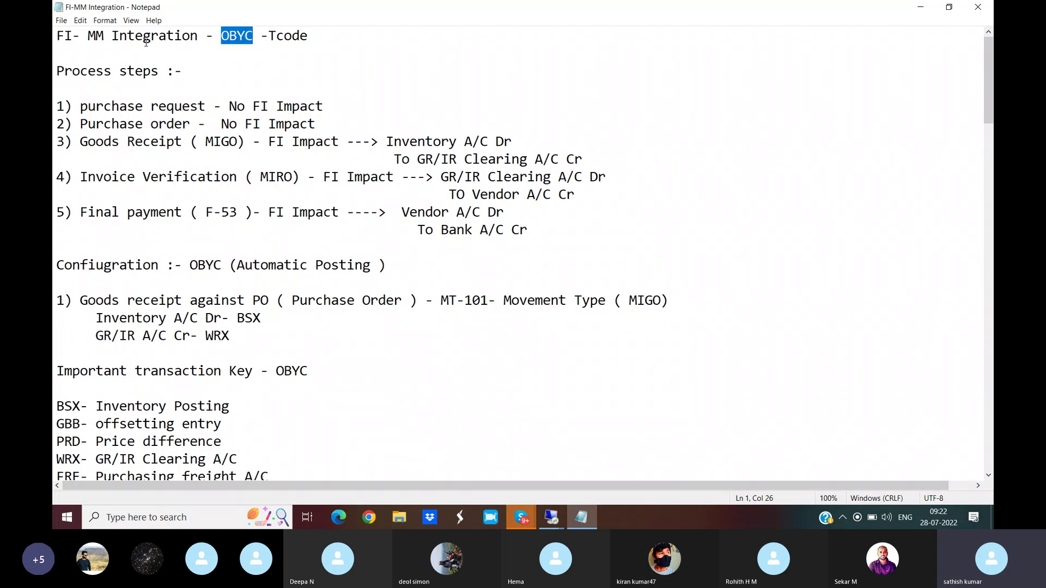
left_click(190, 265)
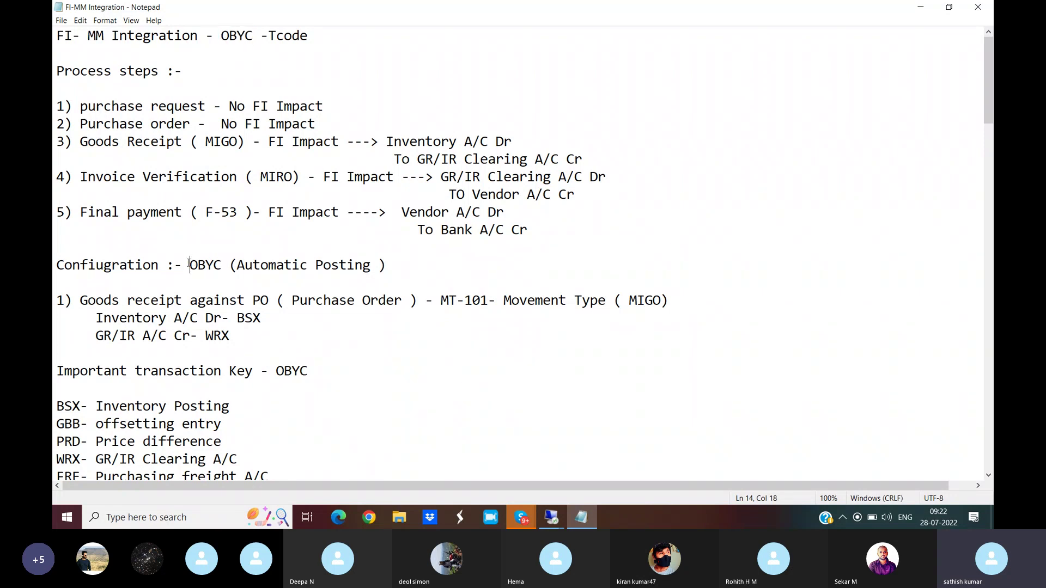
left_click_drag(189, 265, 227, 266)
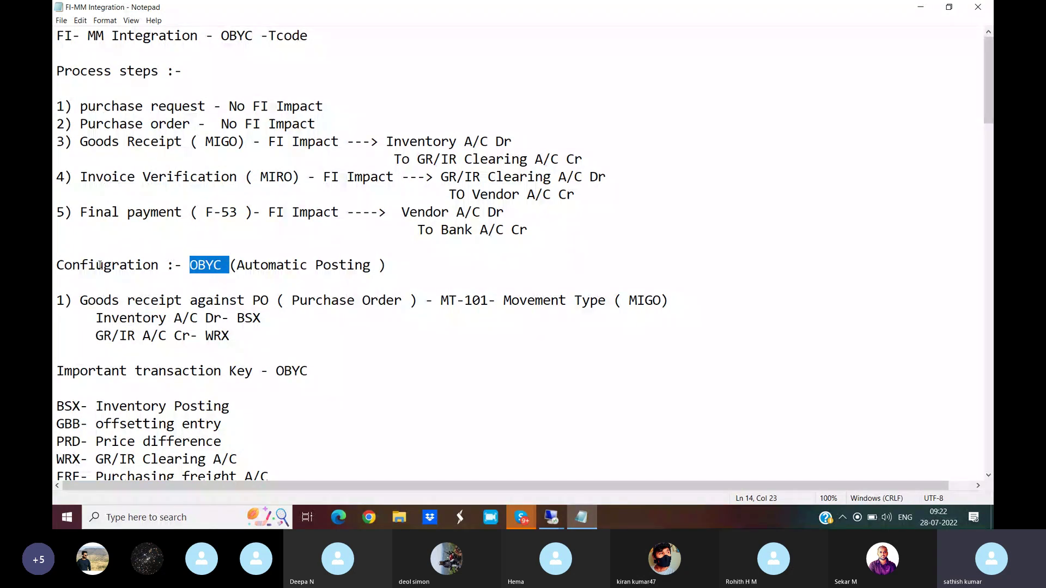
left_click_drag(57, 265, 169, 268)
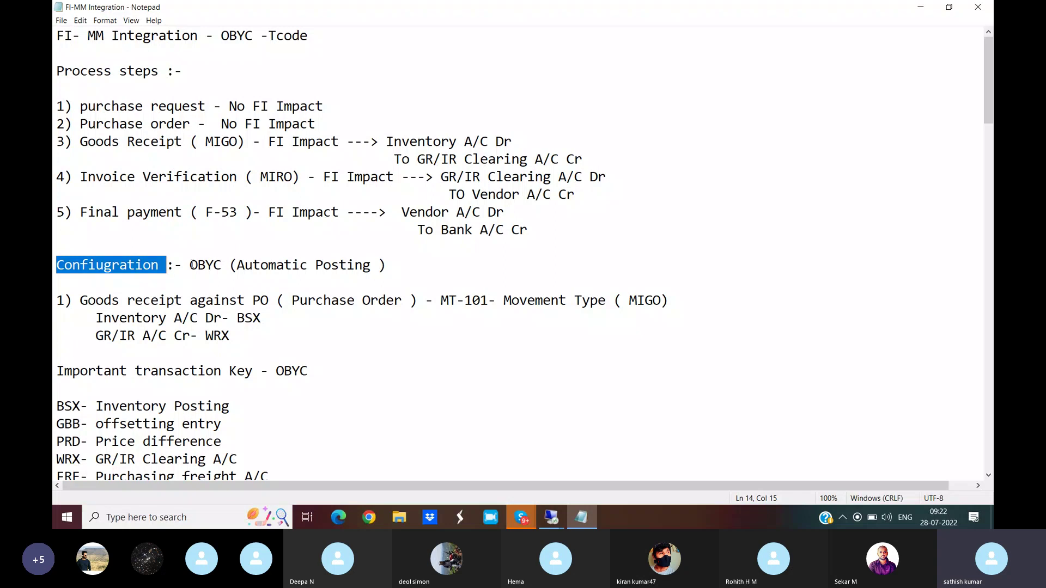
left_click_drag(190, 265, 231, 266)
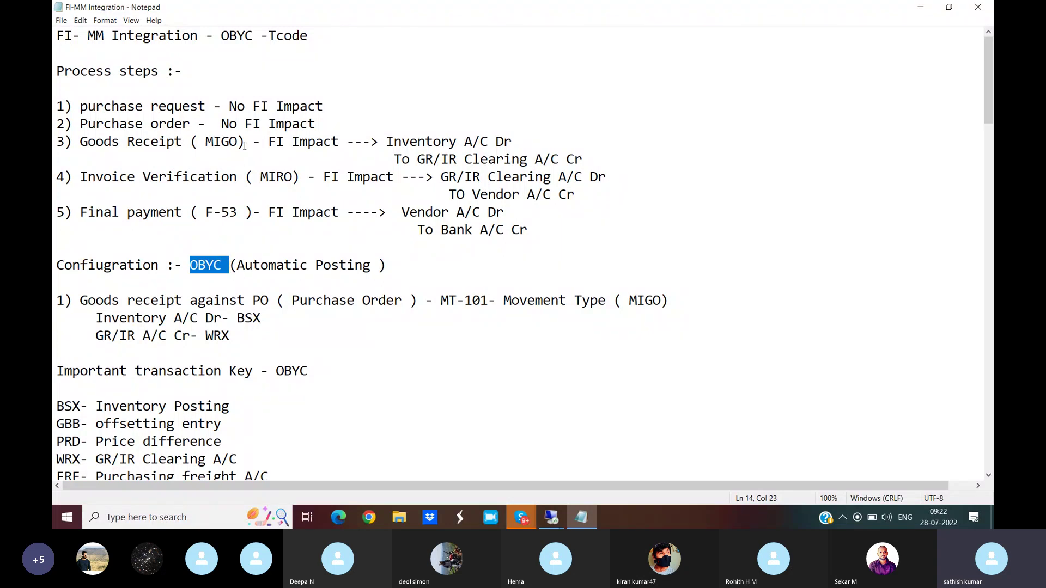
left_click_drag(209, 142, 245, 143)
left_click(261, 177)
left_click_drag(261, 177, 297, 178)
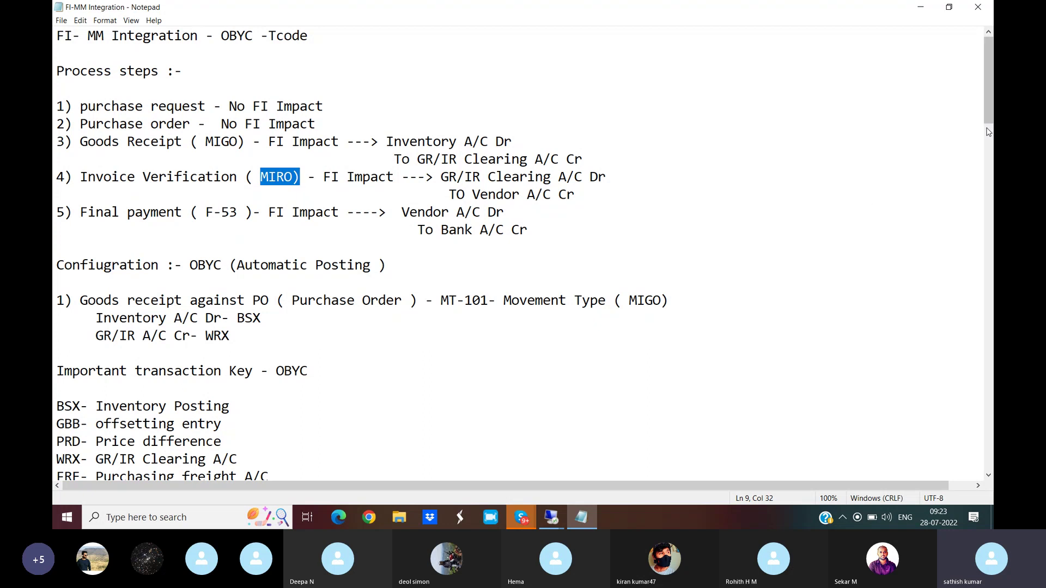
Highlight the important OBYC transaction keys BSX to FRE and the goods receipt's GR/IR account line.
left_click_drag(988, 118, 990, 130)
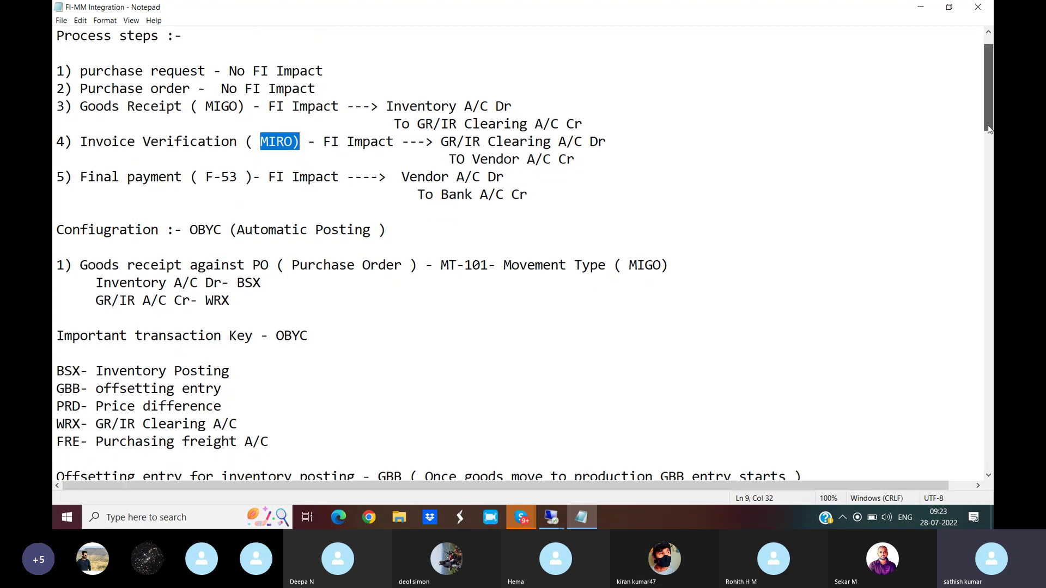
left_click_drag(56, 335, 351, 329)
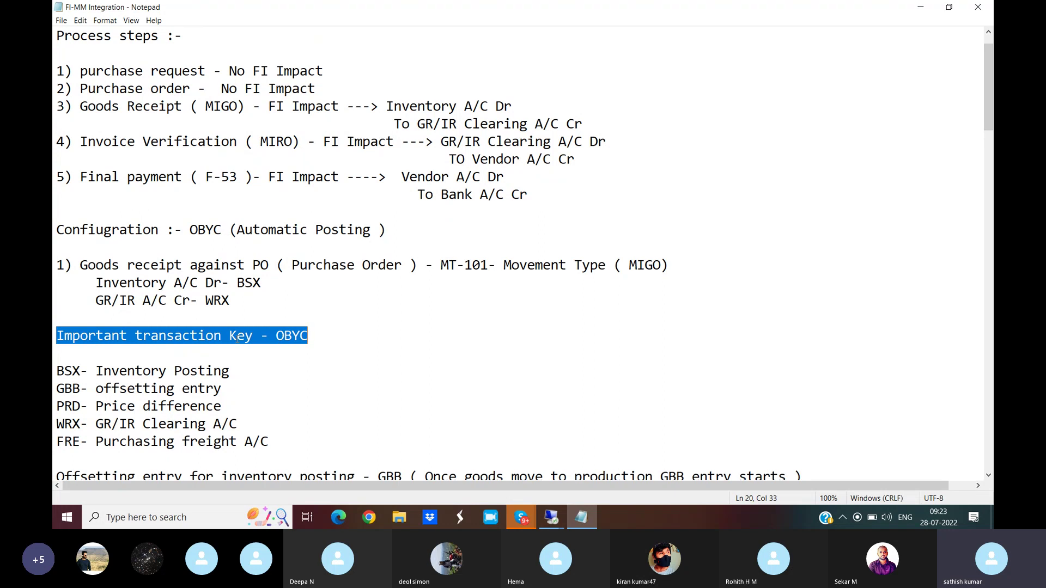
left_click_drag(57, 371, 81, 442)
left_click_drag(53, 366, 277, 441)
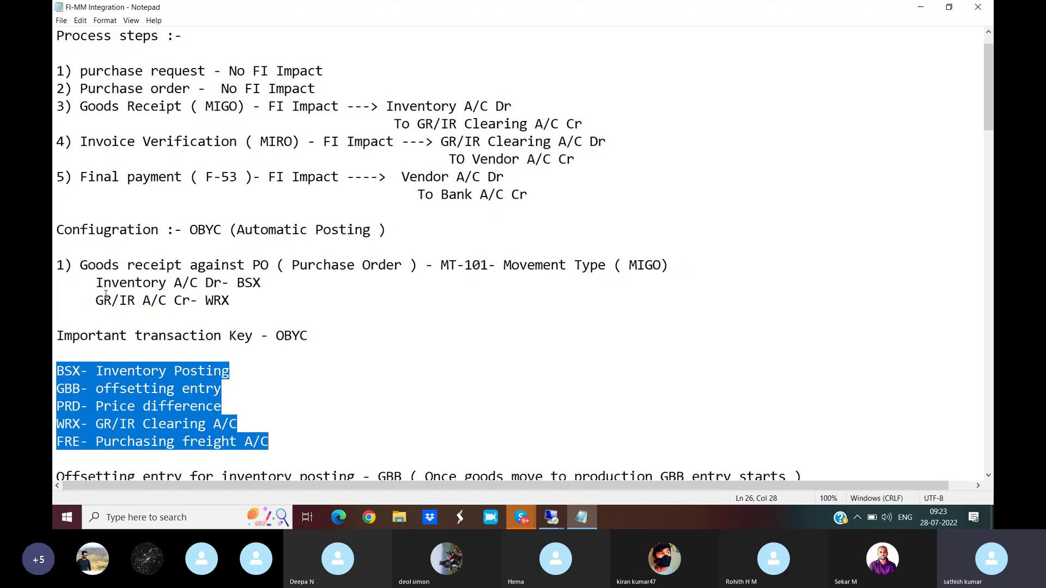
left_click_drag(96, 283, 200, 308)
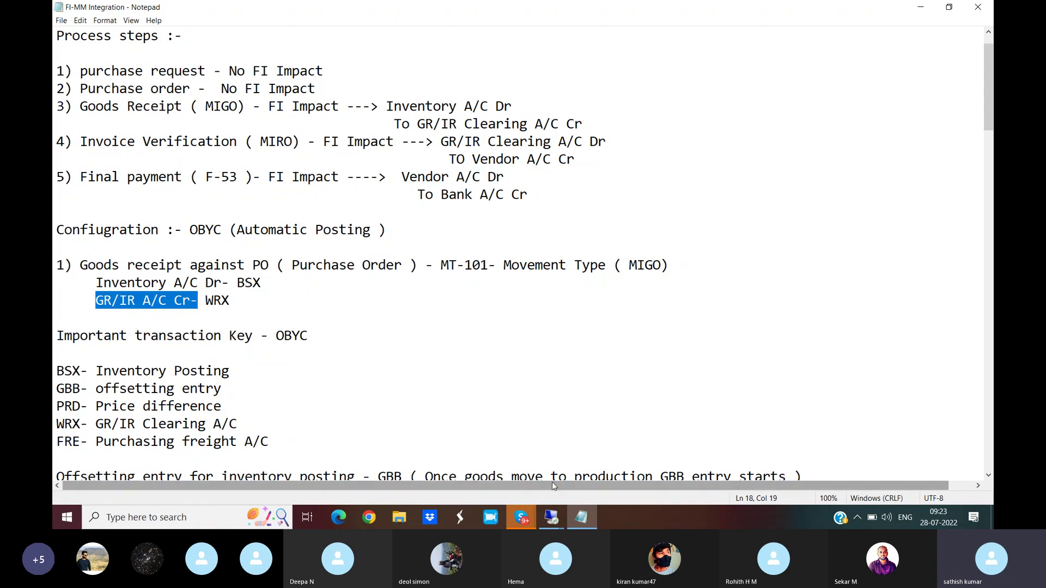
Switch to the remote SAP session and open the automatic posting procedures with /NOBYC.
left_click(552, 520)
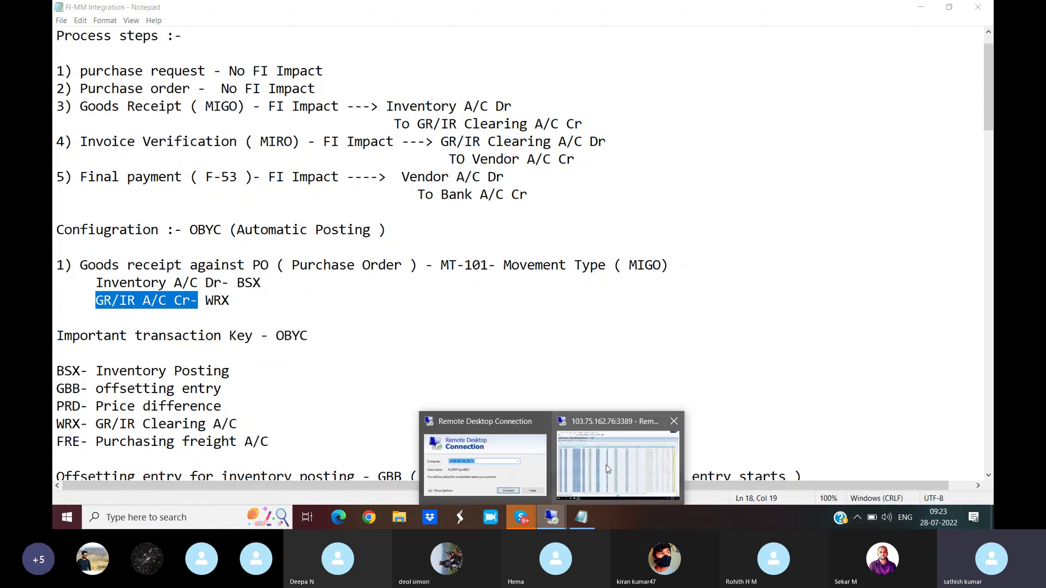
left_click(606, 465)
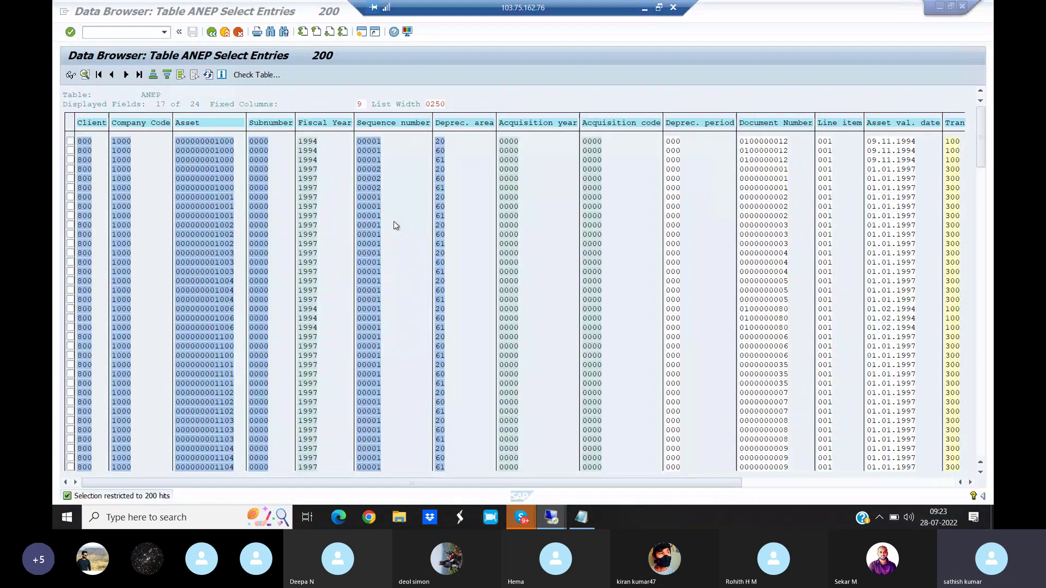
type("/NOBYC")
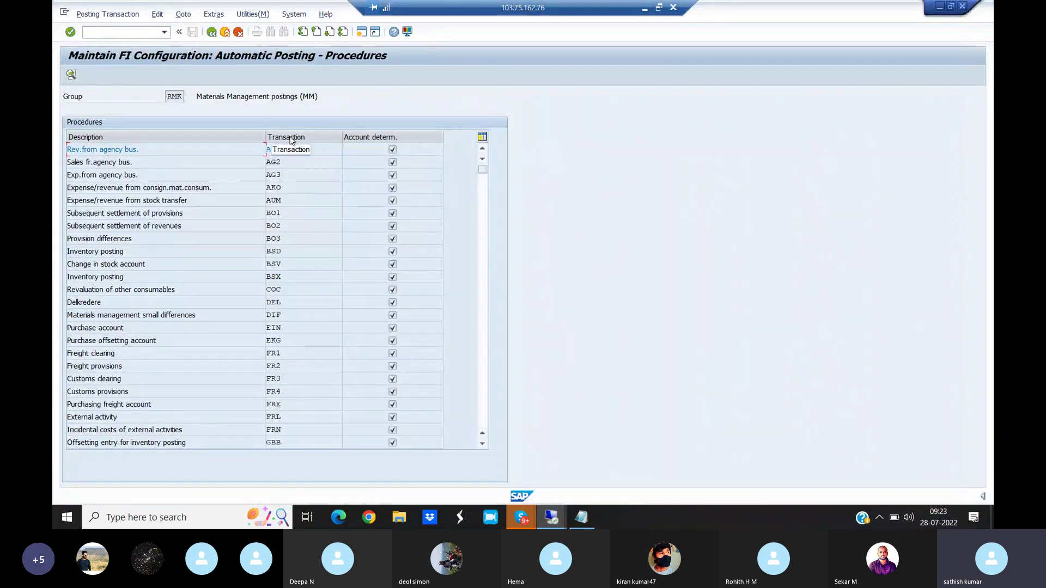
Open the posting rules of the inventory posting procedure BSX for chart of accounts JLJL.
left_click(288, 203)
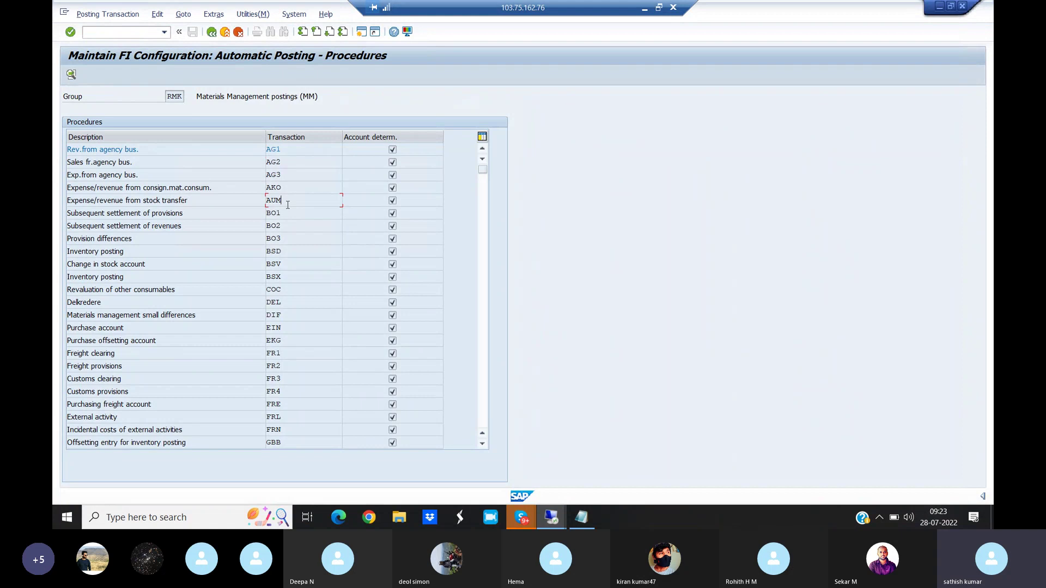
left_click(288, 277)
left_click_drag(281, 277, 264, 277)
left_click_drag(124, 278, 64, 283)
double_click(273, 278)
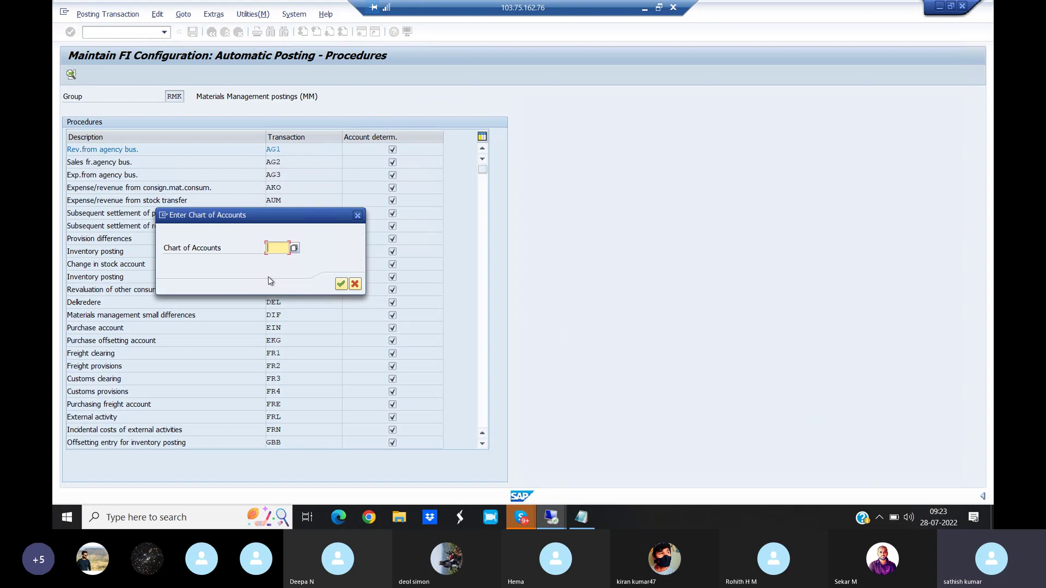
left_click(296, 251)
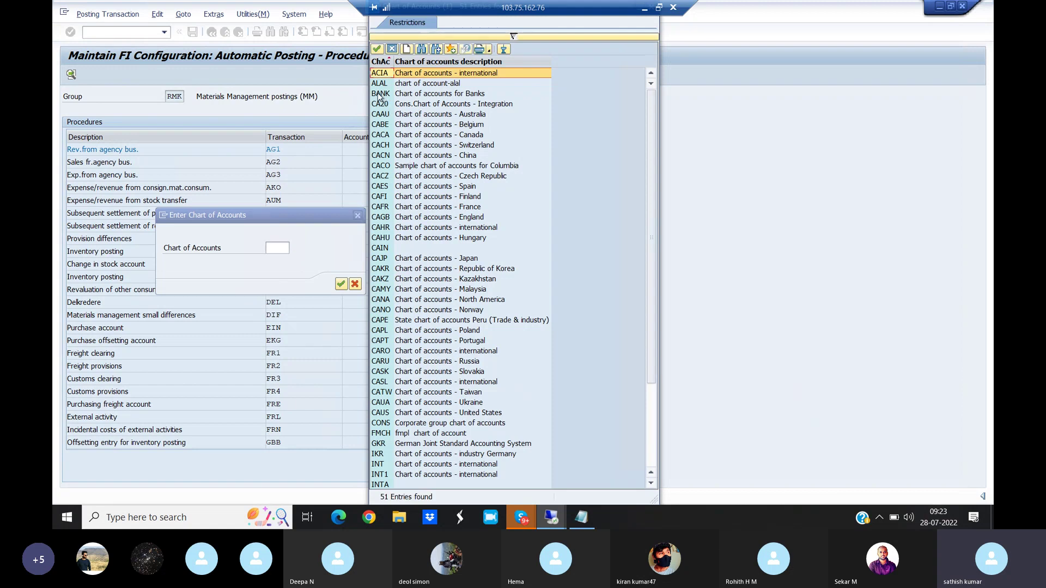
left_click(279, 248)
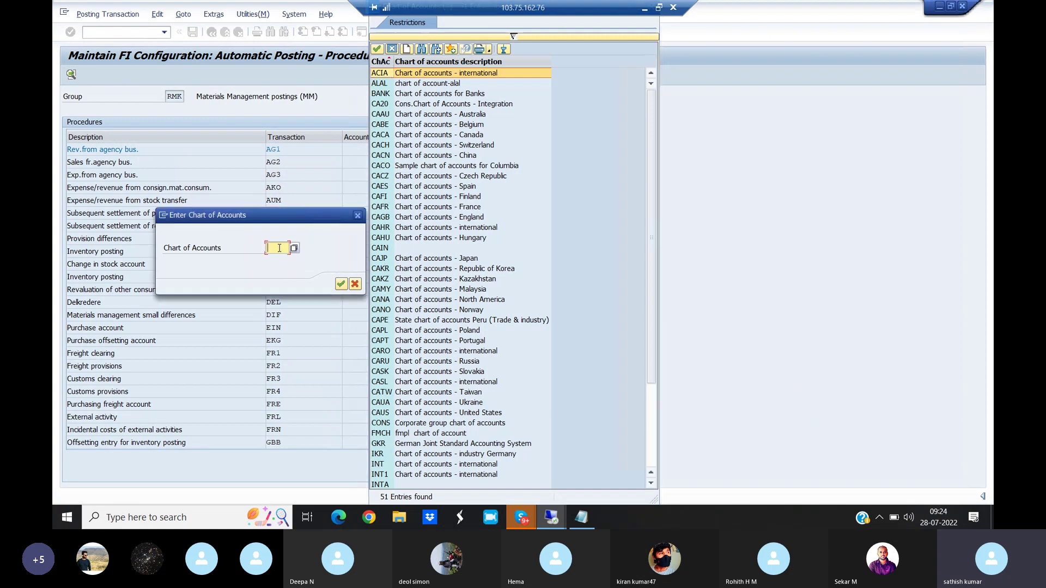
type("jljl")
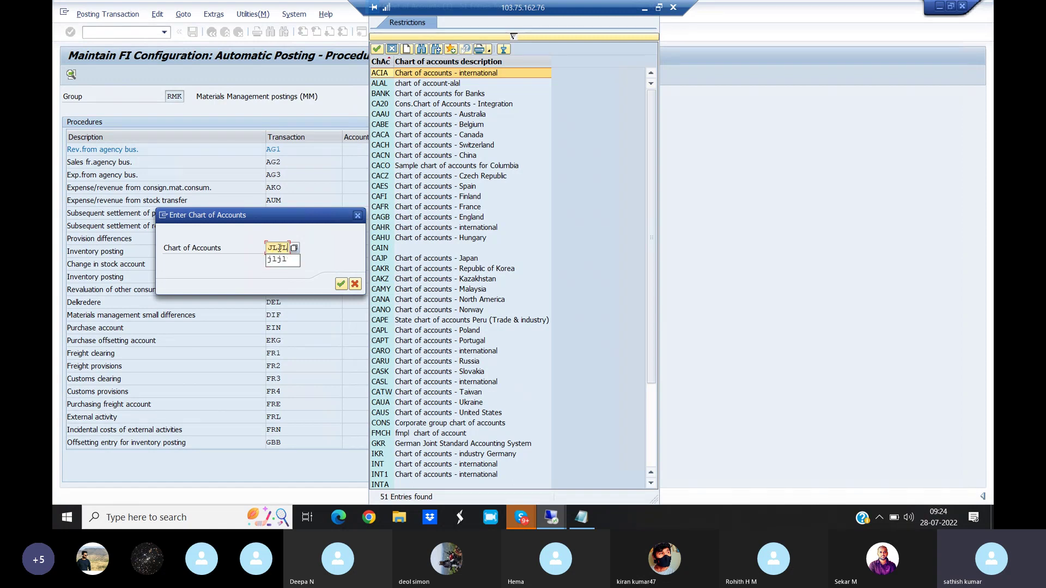
left_click(341, 284)
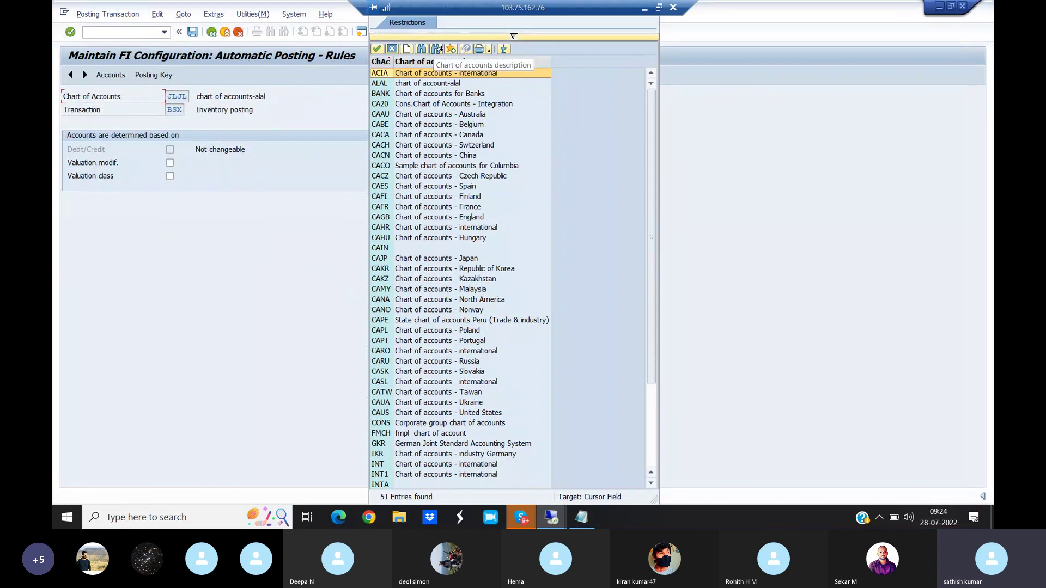
Save the BSX posting rules and select the first empty row of the account assignment list.
left_click(484, 26)
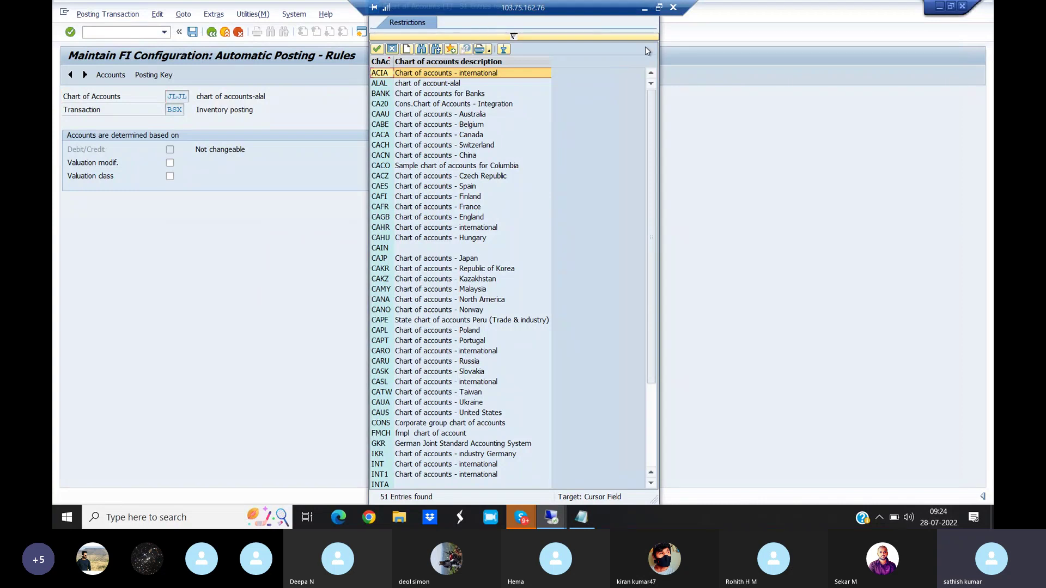
left_click(193, 32)
left_click(86, 165)
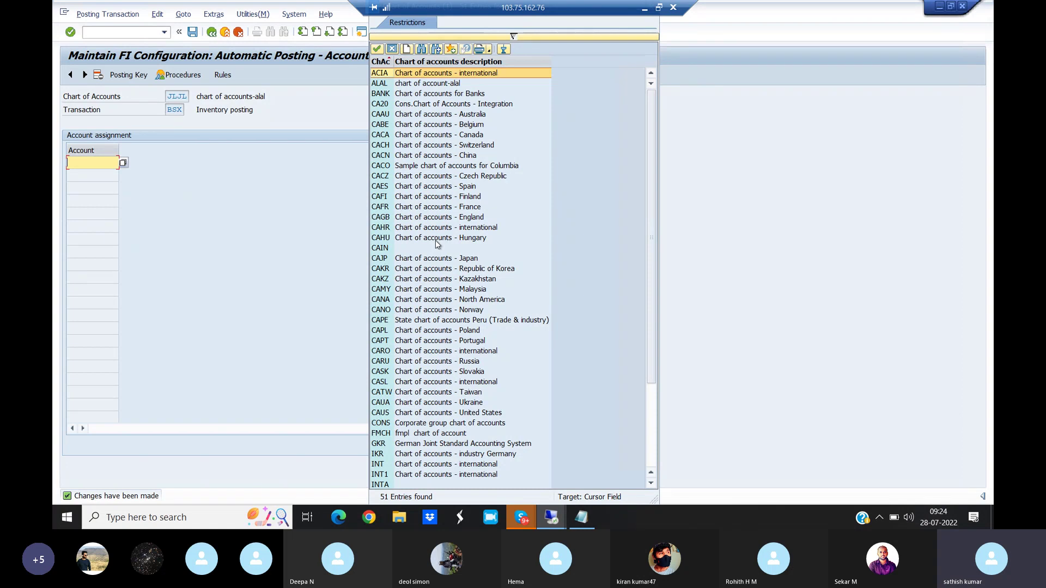
left_click(510, 22)
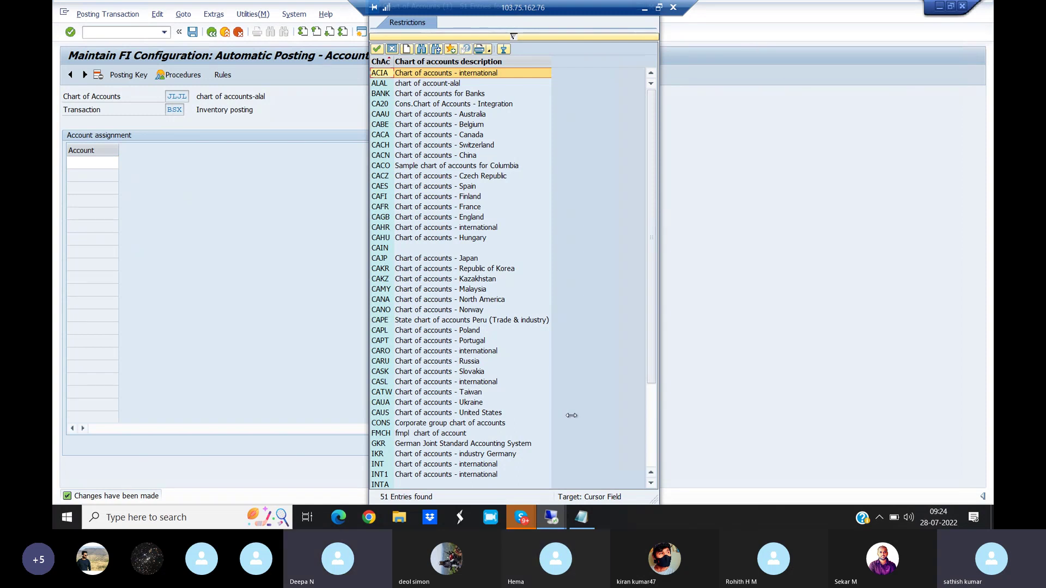
Switch to the FI-MM Integration notes in Notepad and highlight the goods receipt entries with the BSX key and its Inventory Posting description.
left_click(584, 520)
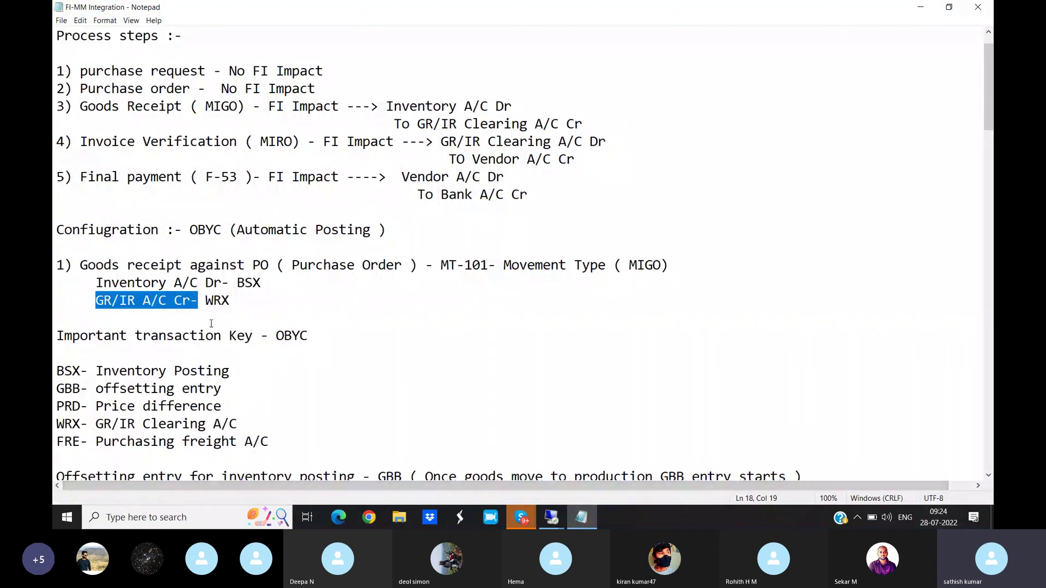
left_click_drag(79, 265, 254, 263)
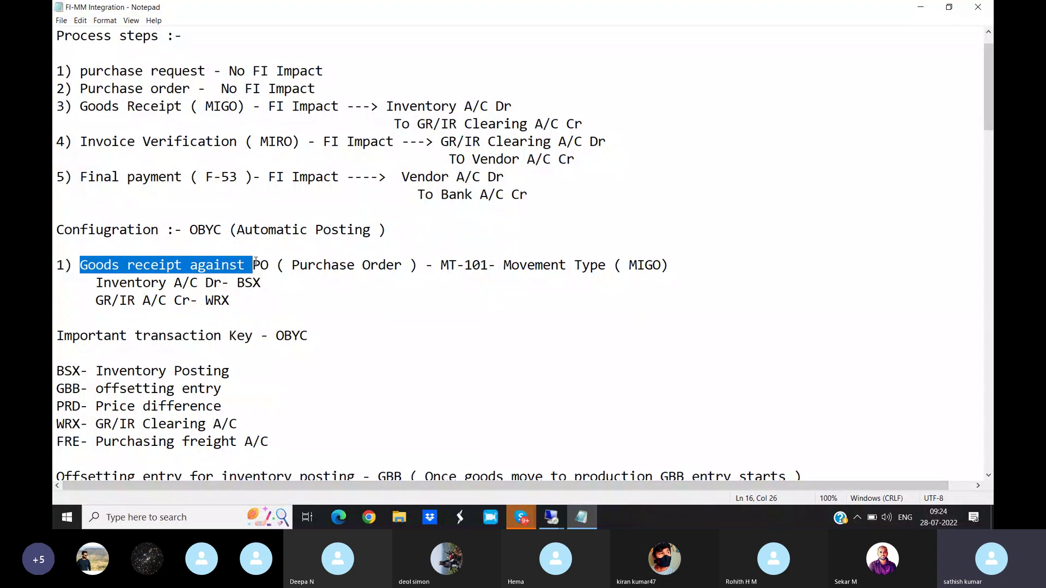
left_click_drag(97, 282, 224, 282)
left_click_drag(96, 301, 197, 300)
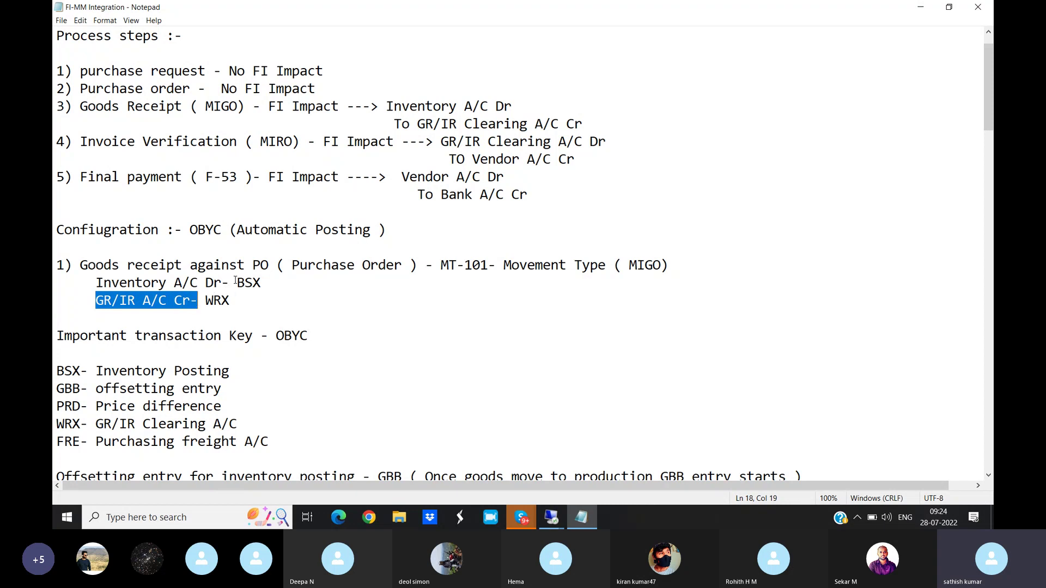
left_click_drag(237, 283, 272, 281)
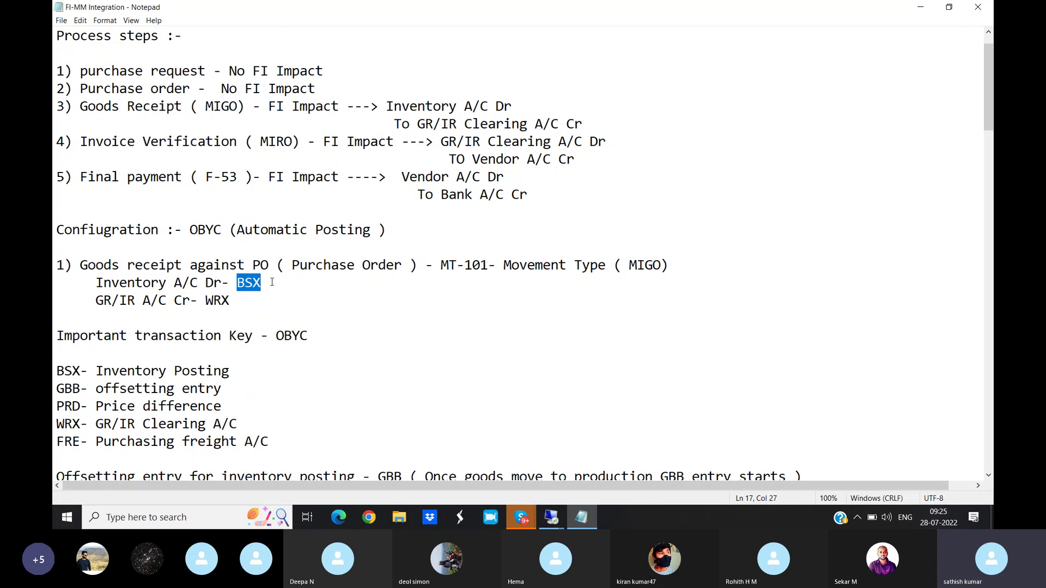
left_click_drag(96, 371, 248, 366)
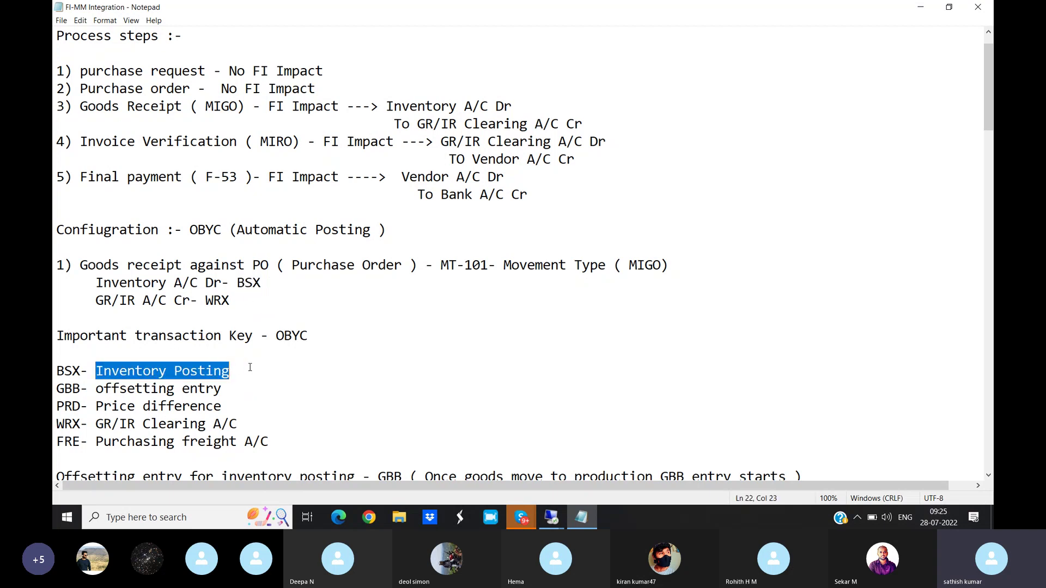
Highlight the WRX key and its GR/IR Clearing A/C description, along with the goods receipt's BSX key.
left_click_drag(96, 300, 243, 301)
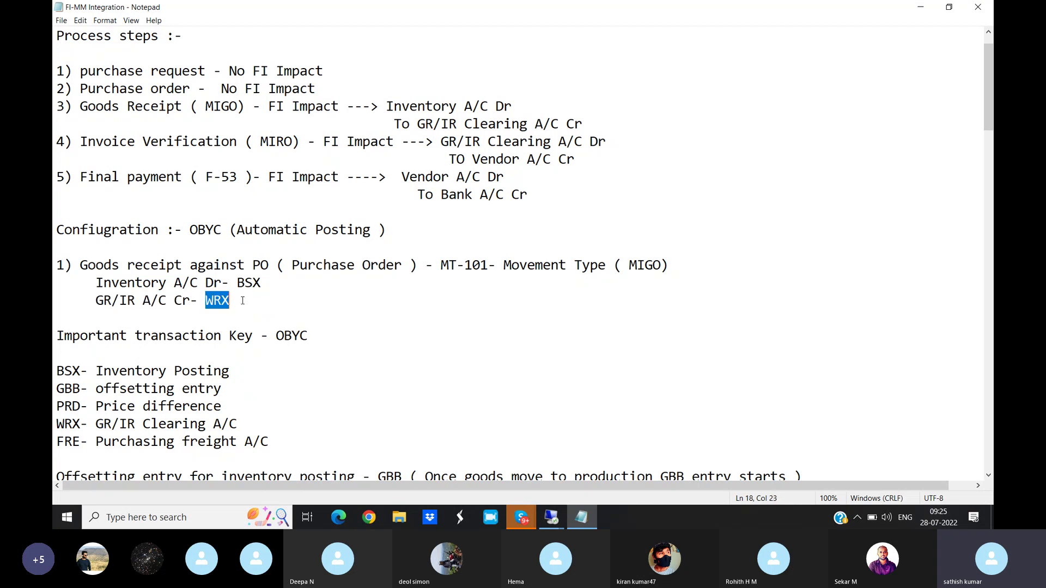
left_click_drag(96, 424, 260, 423)
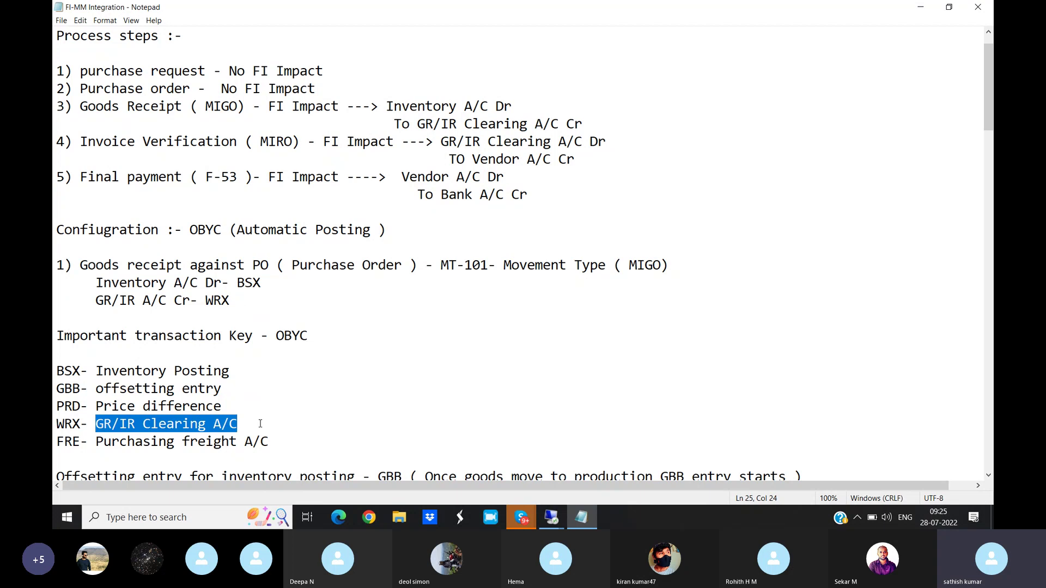
left_click_drag(236, 282, 270, 283)
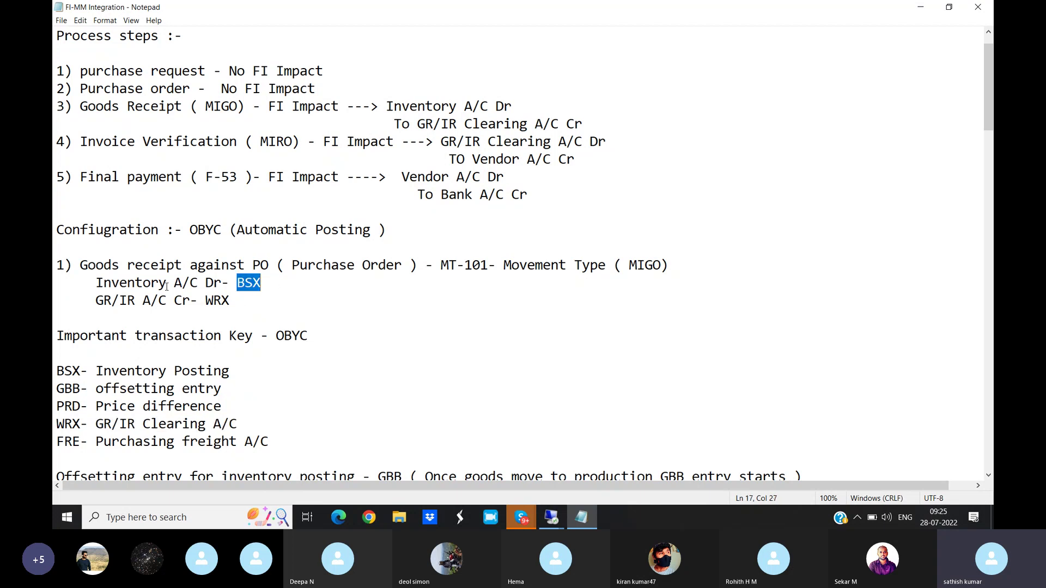
left_click_drag(97, 283, 230, 301)
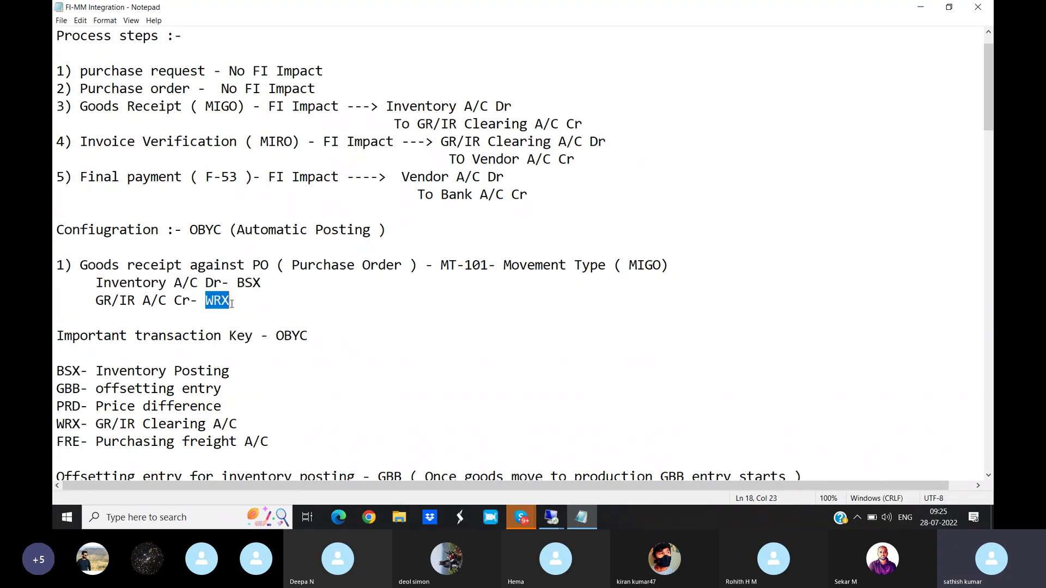
left_click_drag(96, 302, 241, 303)
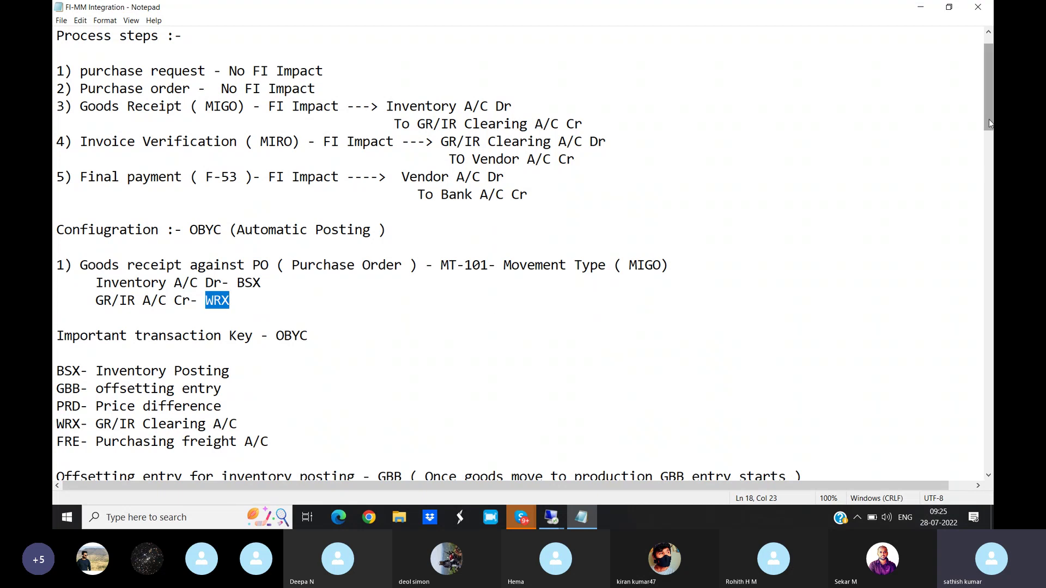
Highlight Movement Type and MT-101 in the line for the goods receipt against a purchase order.
left_click_drag(989, 119, 989, 126)
left_click_drag(504, 229, 607, 231)
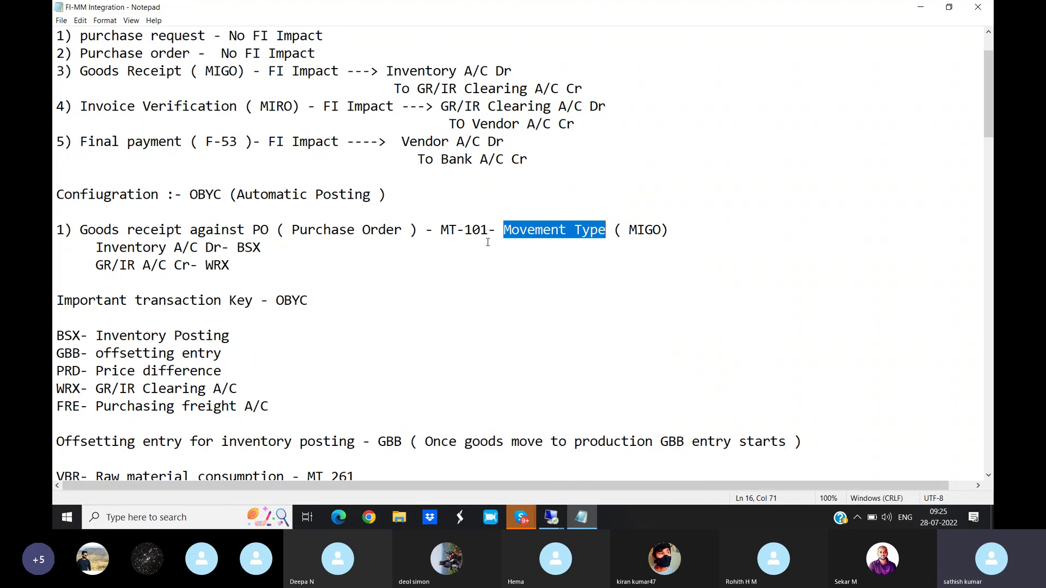
left_click_drag(441, 232, 492, 231)
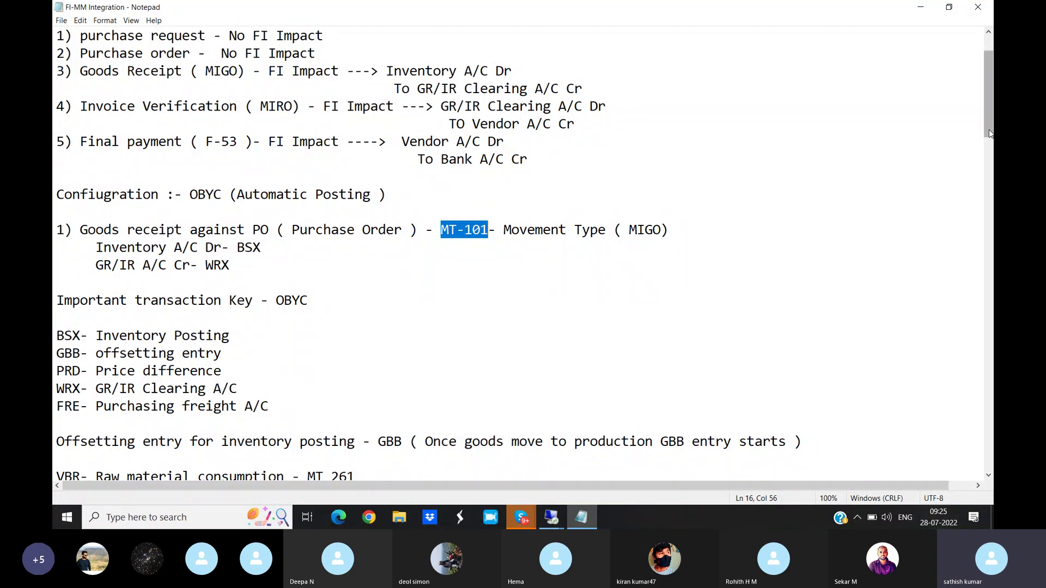
Highlight the note on when the GBB entry starts and the GBB offsetting keys from VBR to VNG.
left_click_drag(990, 134, 989, 175)
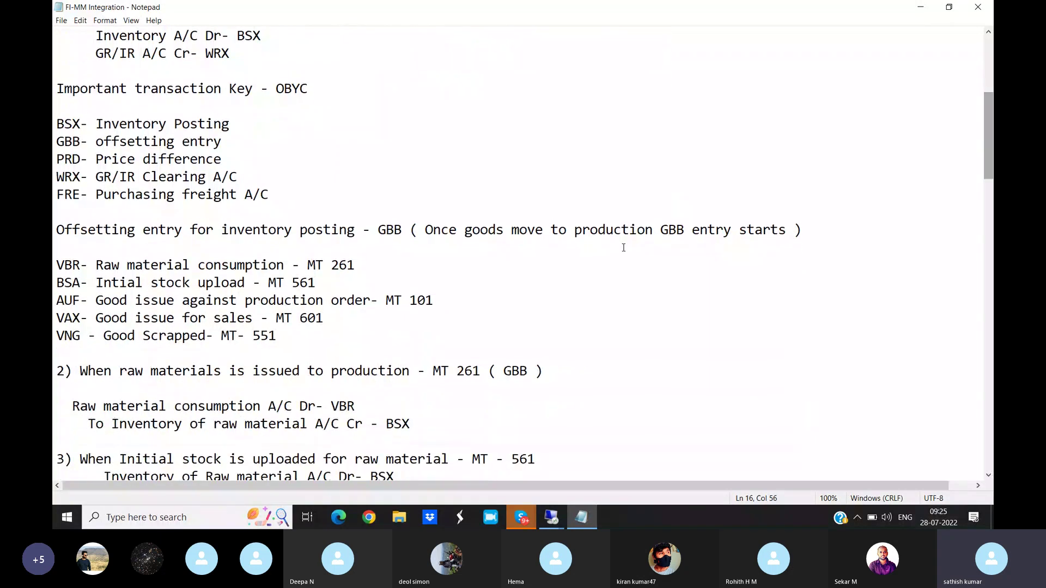
left_click_drag(426, 230, 715, 242)
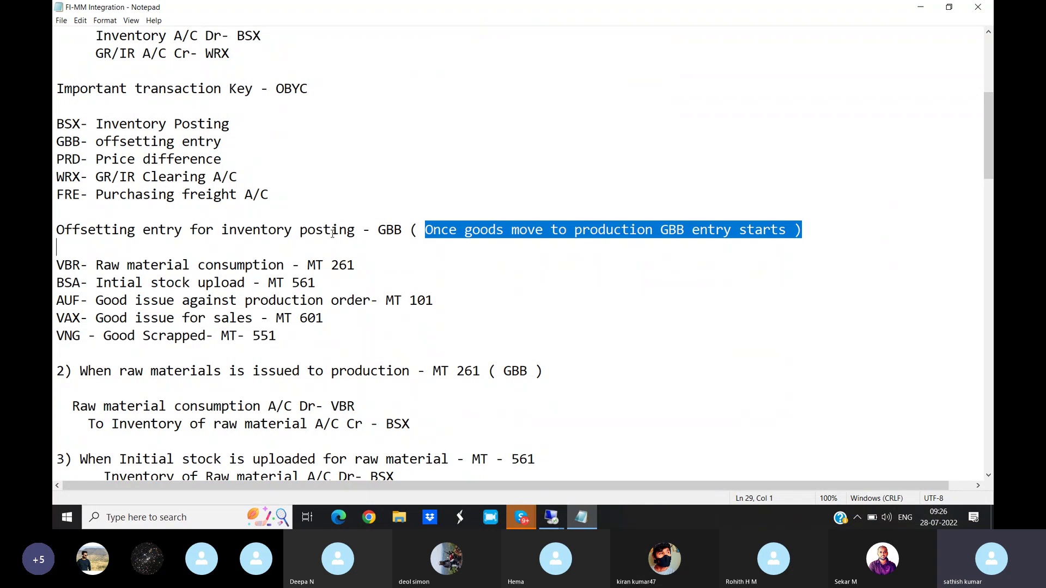
left_click_drag(55, 265, 87, 338)
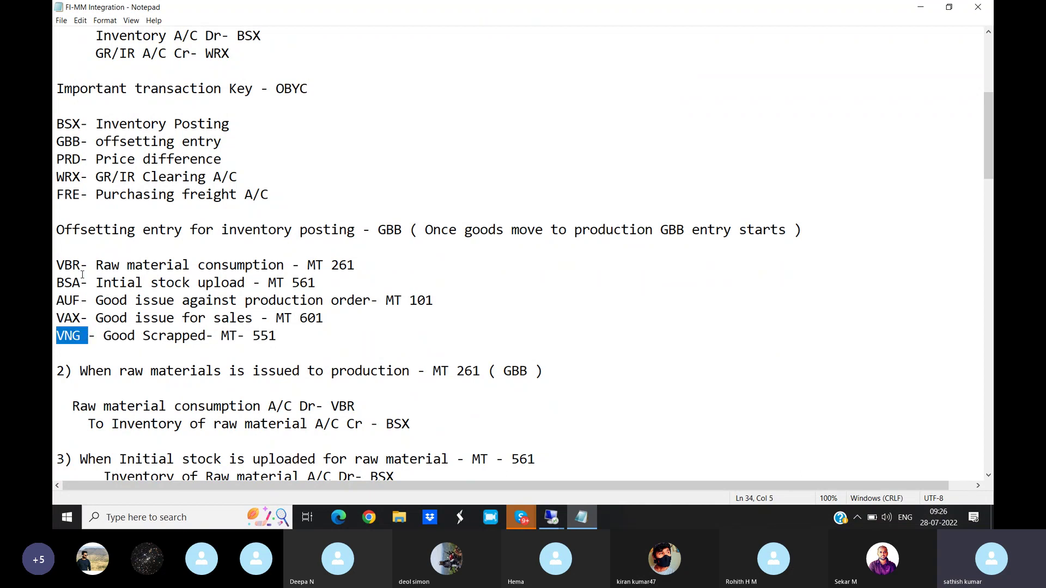
Highlight the descriptions and movement types of VBR (261), BSA (561), AUF (101), VAX (601) and VNG (551).
left_click_drag(95, 264, 368, 264)
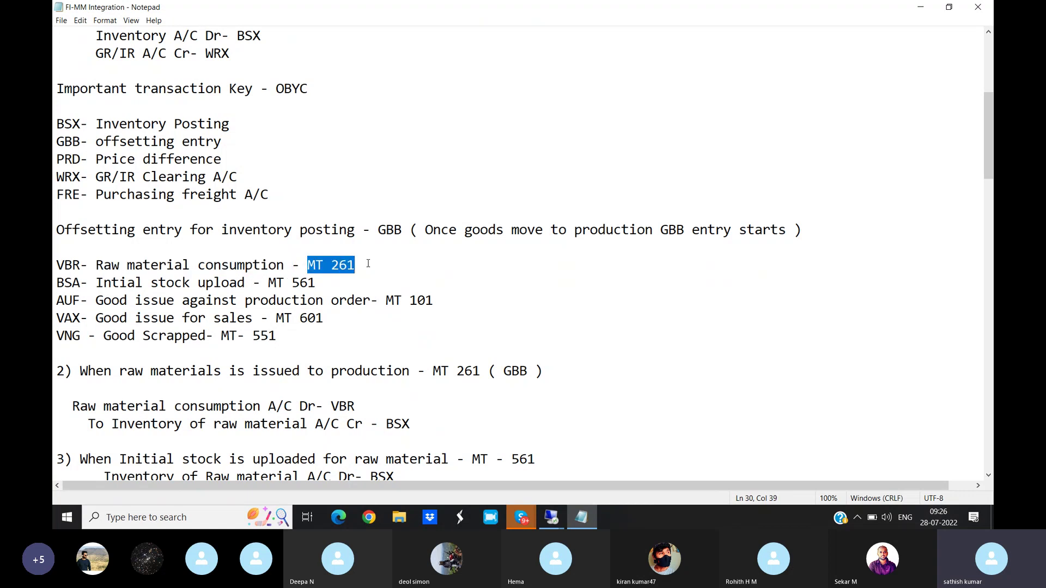
left_click_drag(58, 283, 330, 283)
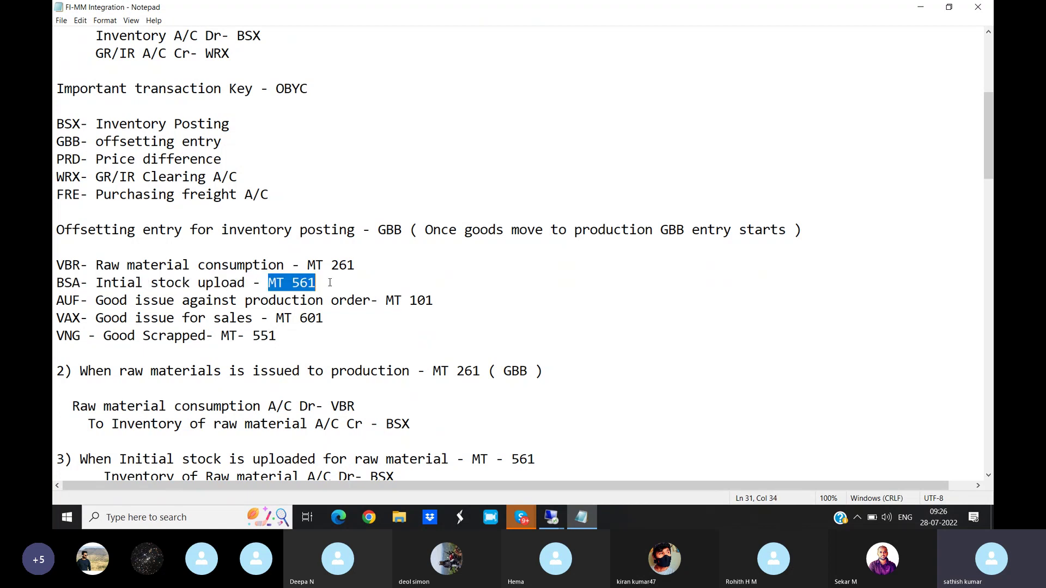
left_click_drag(57, 301, 433, 301)
left_click(386, 300)
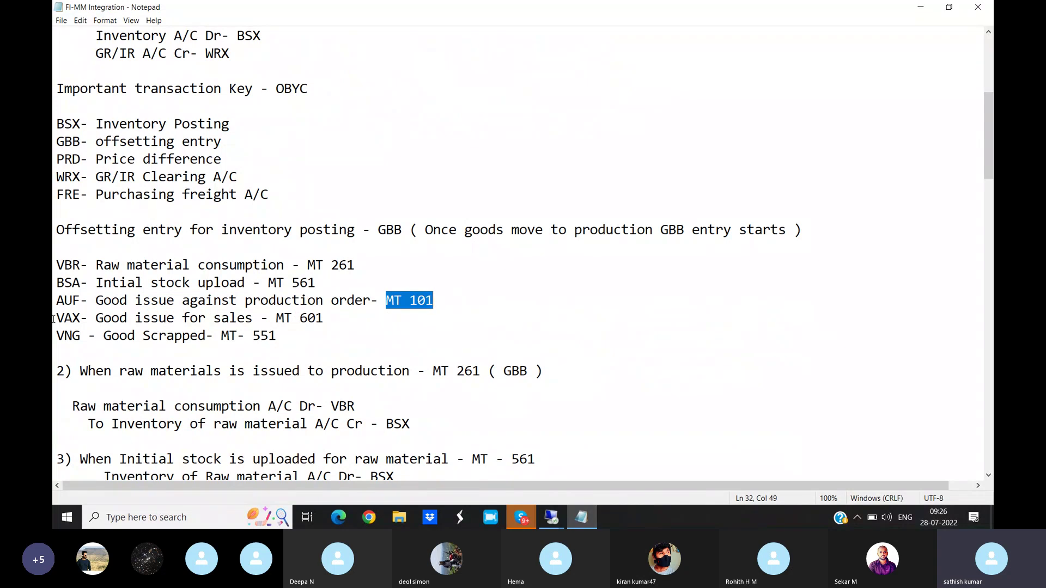
left_click_drag(54, 319, 345, 319)
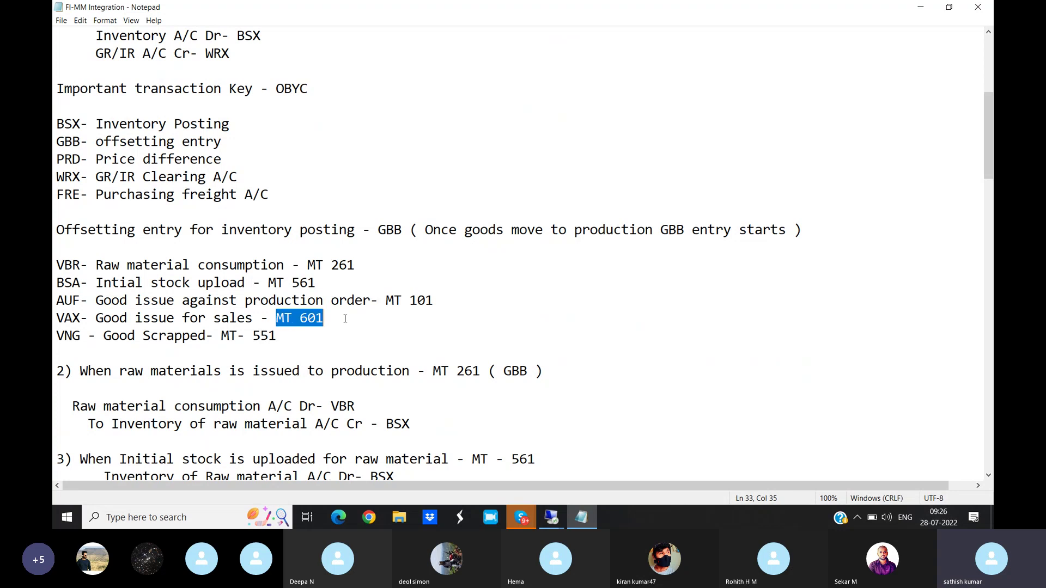
left_click_drag(54, 337, 286, 337)
left_click(222, 336)
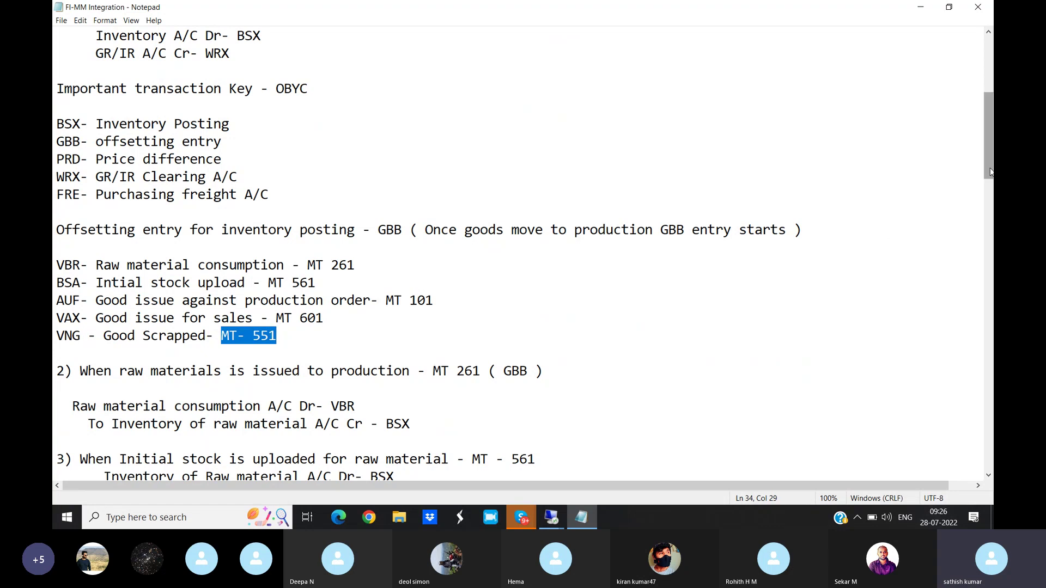
Highlight the raw material issue to production under GBB, with its VBR debit and BSX credit entries.
left_click_drag(991, 172, 991, 200)
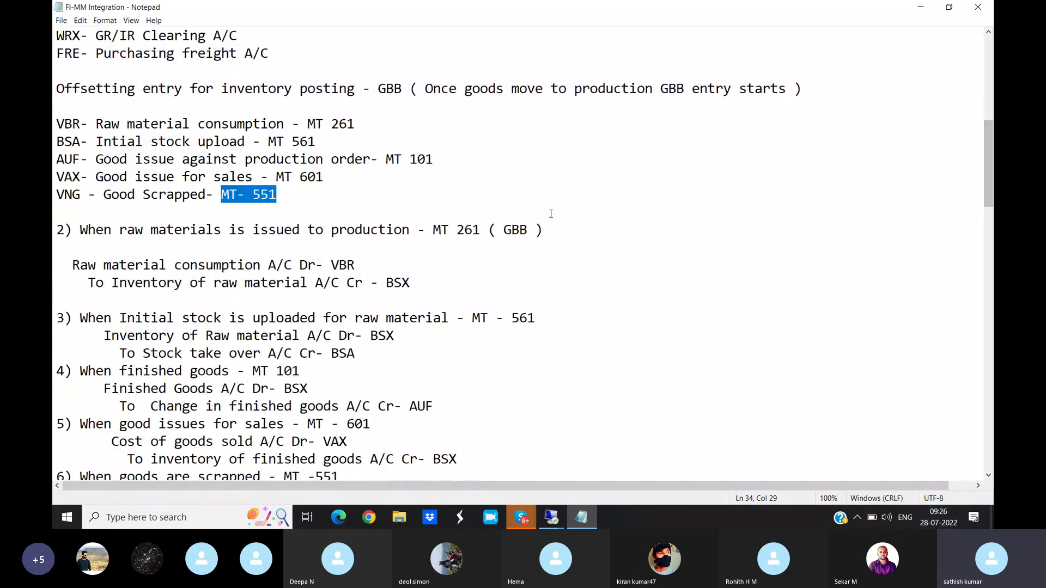
left_click_drag(79, 230, 404, 230)
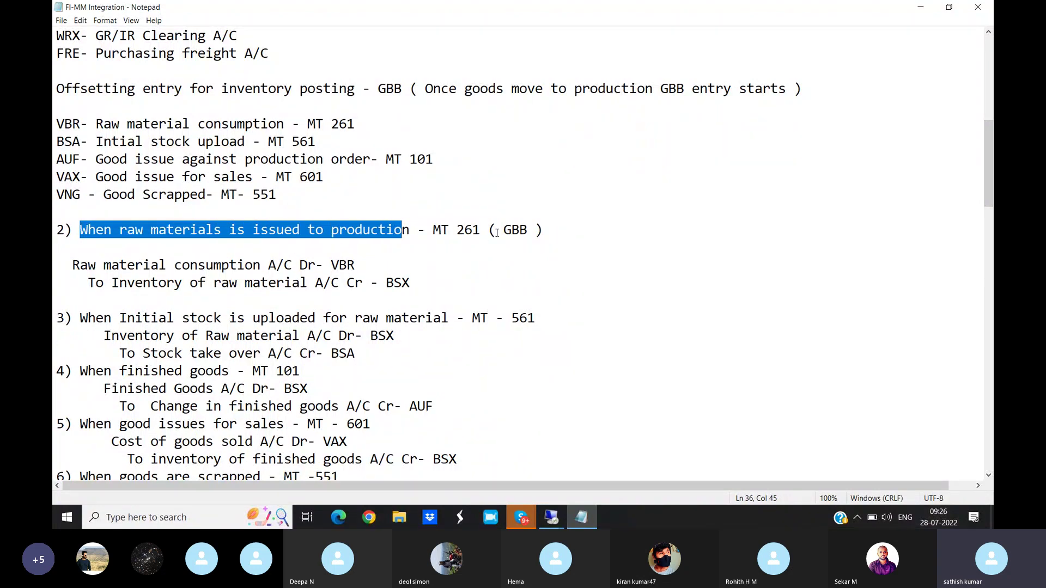
left_click_drag(503, 229, 537, 230)
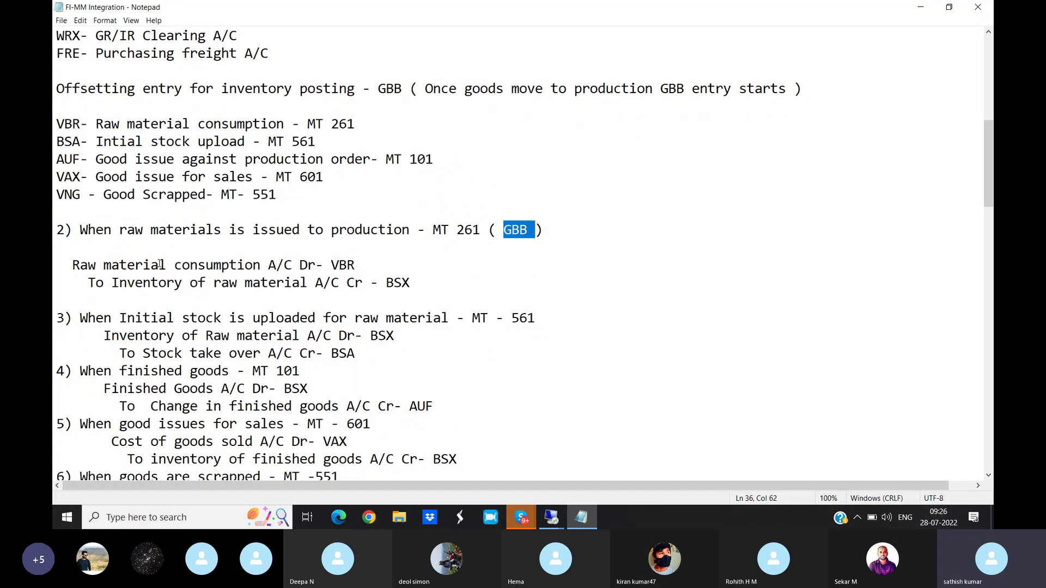
left_click_drag(73, 265, 262, 265)
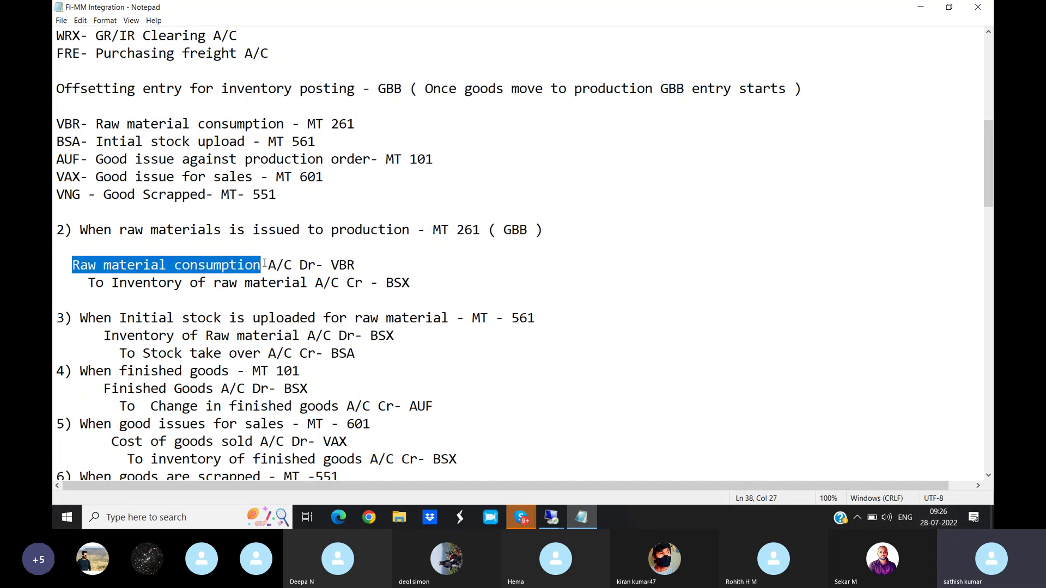
left_click(331, 265)
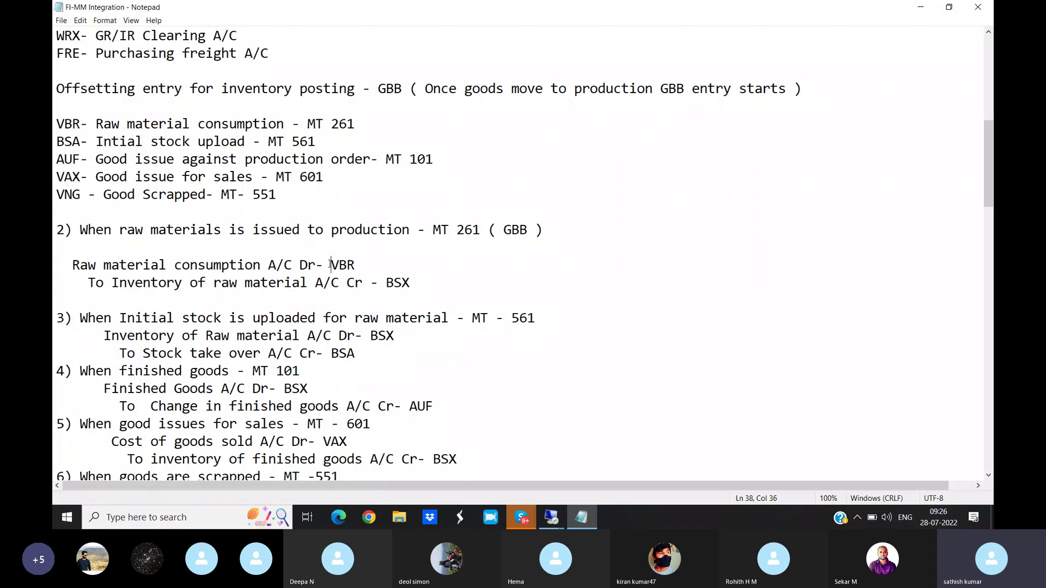
left_click_drag(330, 265, 355, 265)
left_click_drag(111, 283, 415, 283)
left_click(989, 476)
left_click(989, 476)
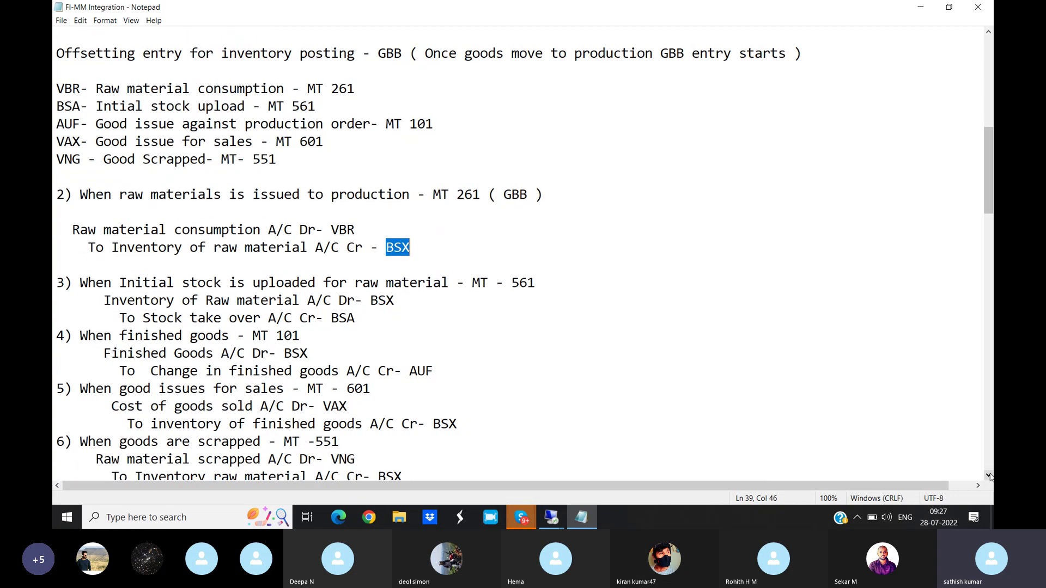
Highlight MT - 561 for the initial raw material stock upload, with its BSX inventory debit and BSA stock take over credit.
left_click(989, 476)
left_click_drag(80, 266, 554, 264)
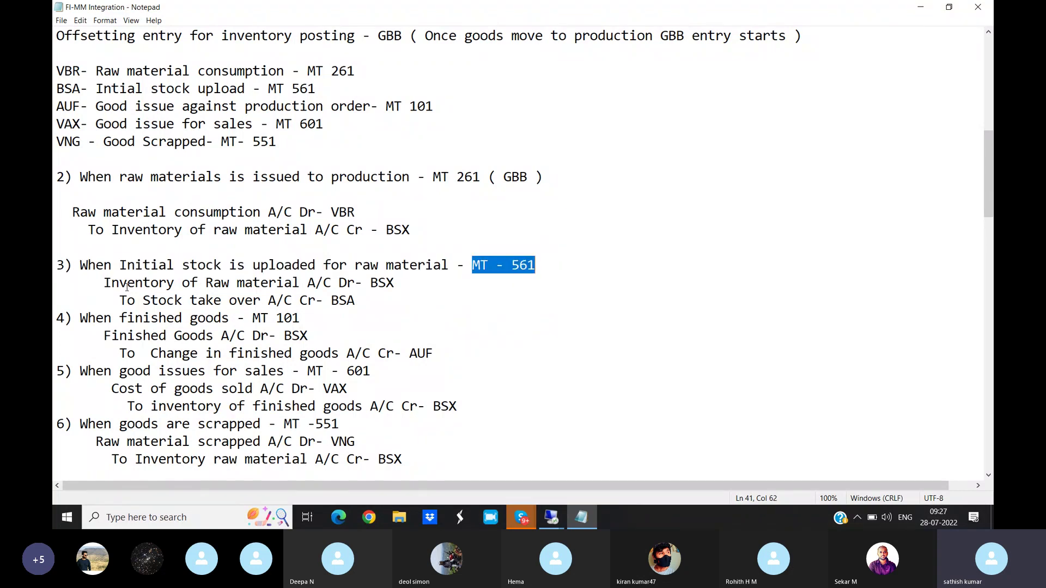
left_click_drag(104, 282, 356, 282)
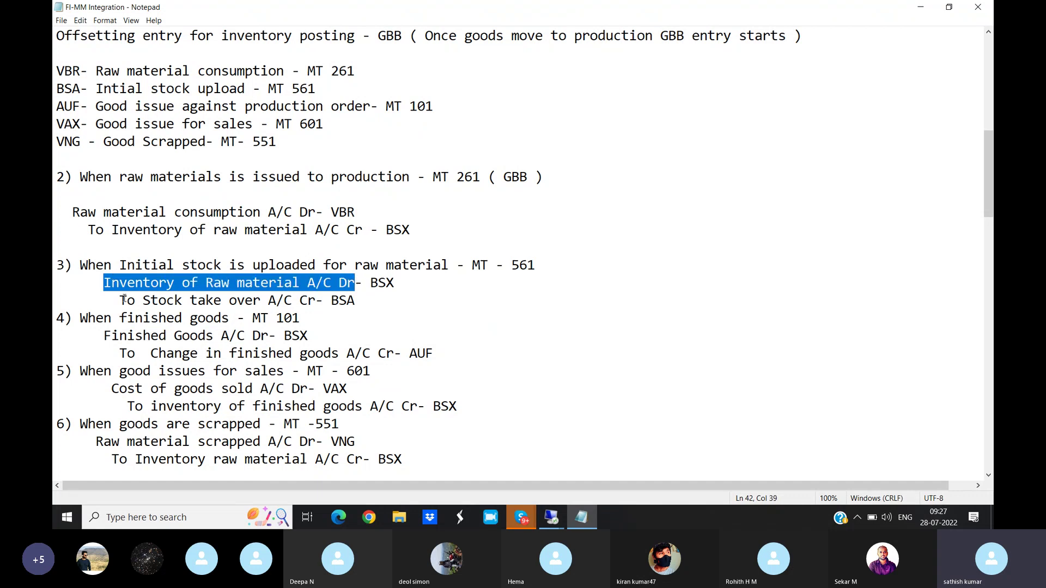
left_click_drag(118, 300, 315, 300)
left_click(103, 283)
left_click_drag(104, 283, 306, 283)
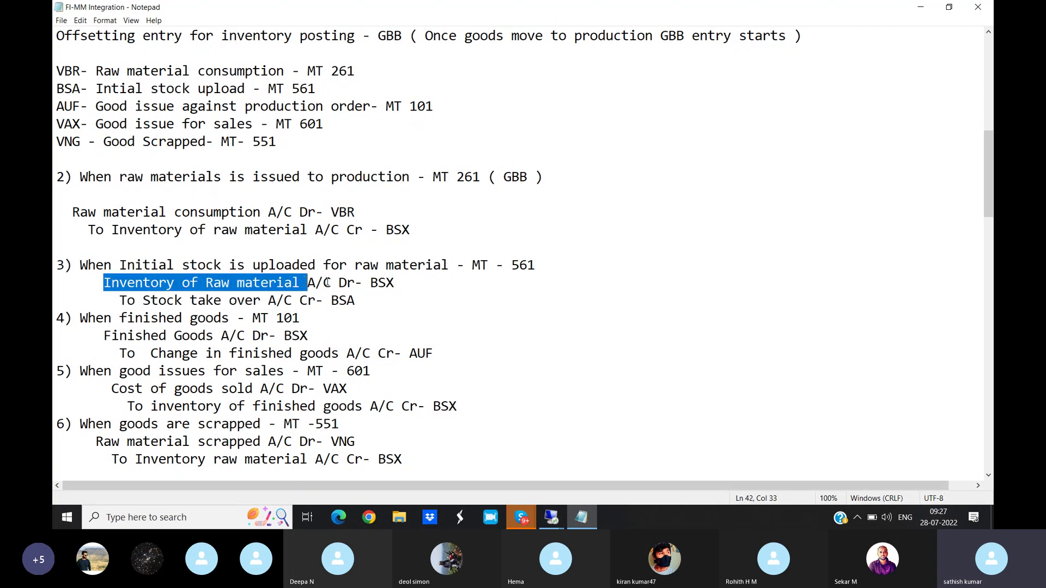
left_click_drag(370, 283, 406, 283)
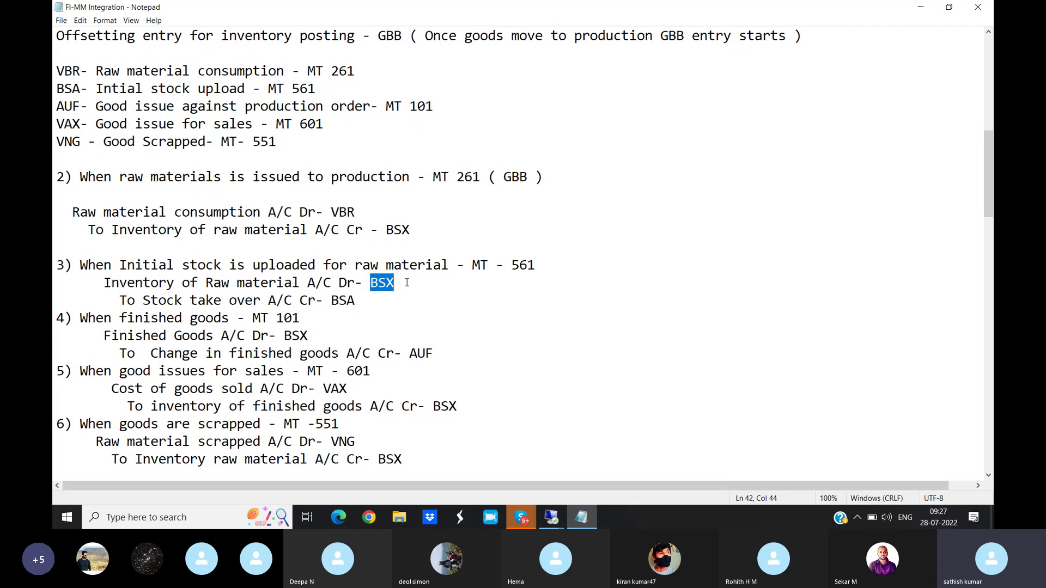
left_click_drag(299, 283, 359, 300)
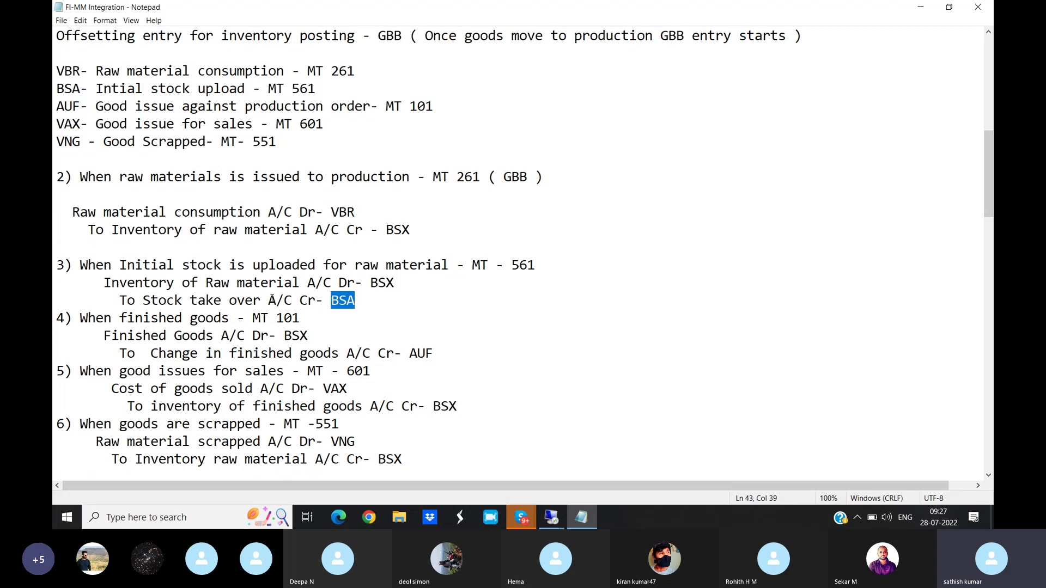
left_click_drag(261, 300, 142, 300)
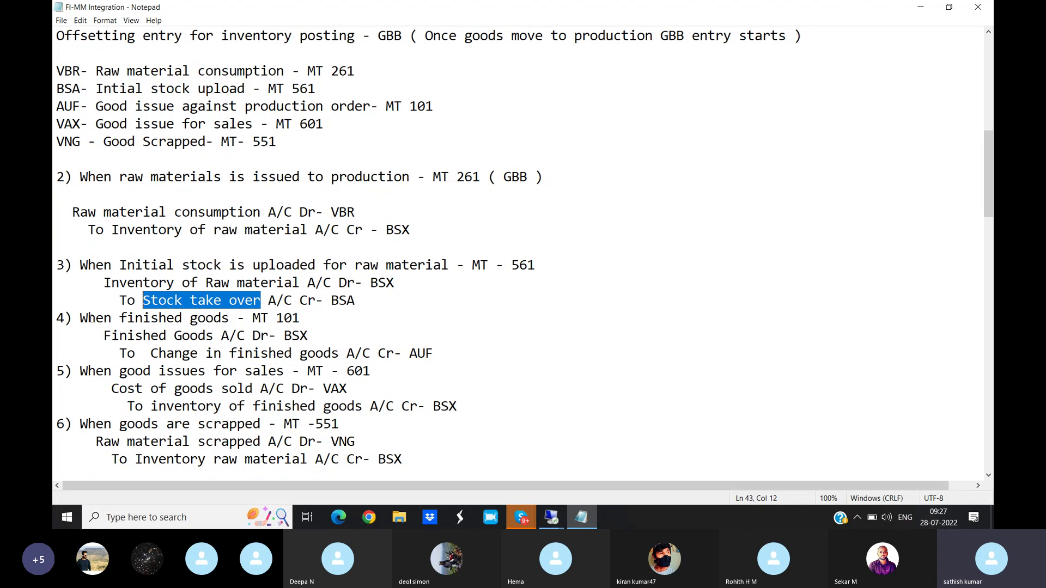
Highlight the finished goods entry for MT 101, with its BSX debit and the AUF credit for change in finished goods.
left_click_drag(80, 318, 309, 316)
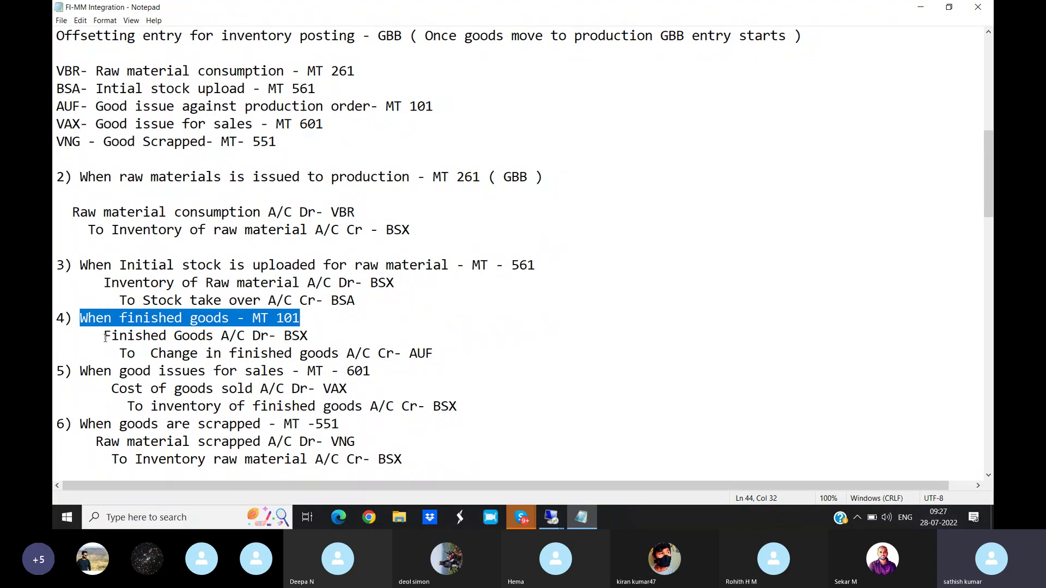
left_click_drag(104, 336, 270, 338)
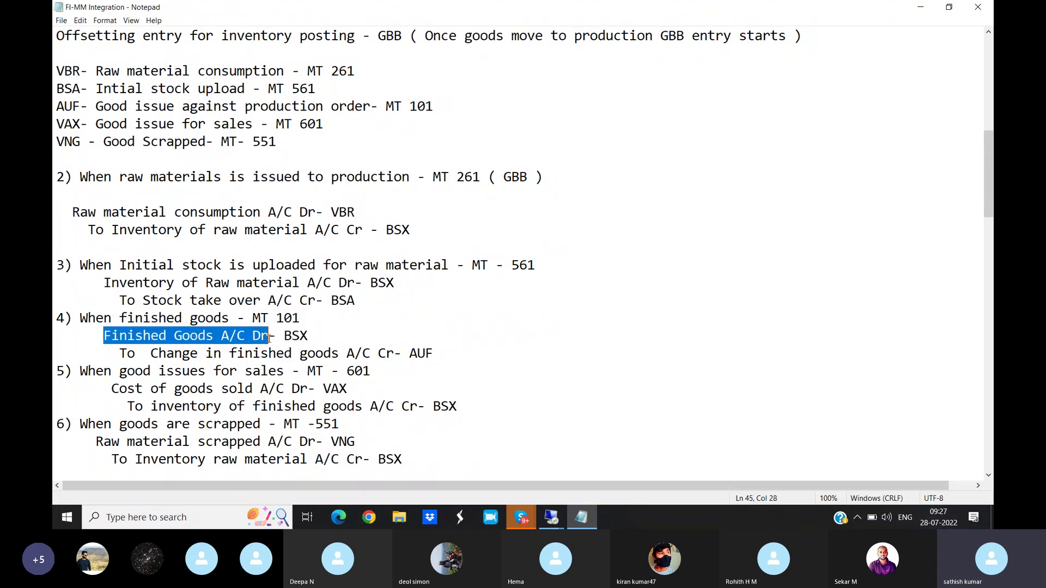
left_click(120, 354)
left_click_drag(120, 354, 396, 354)
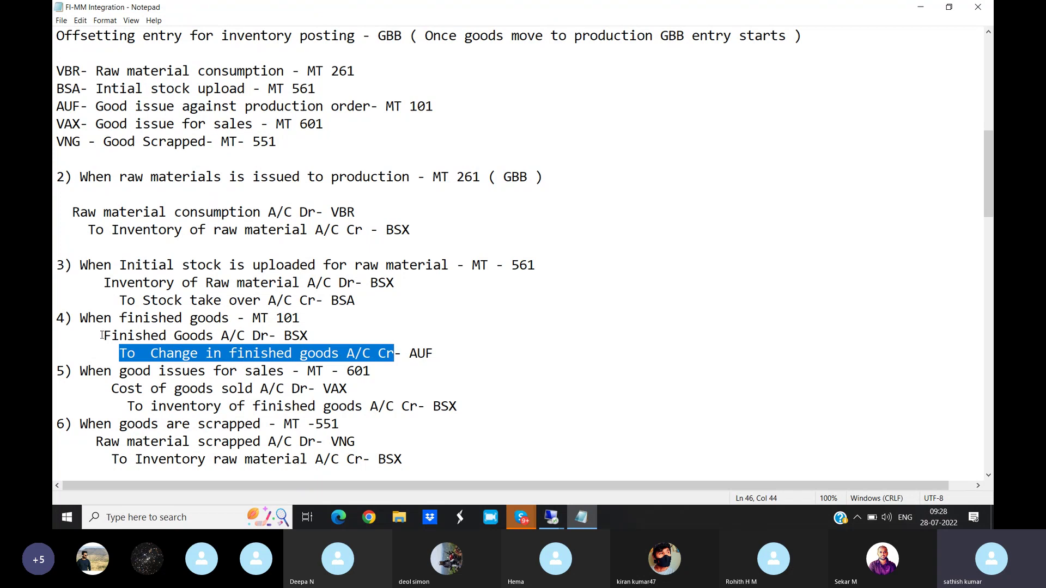
left_click_drag(103, 336, 266, 337)
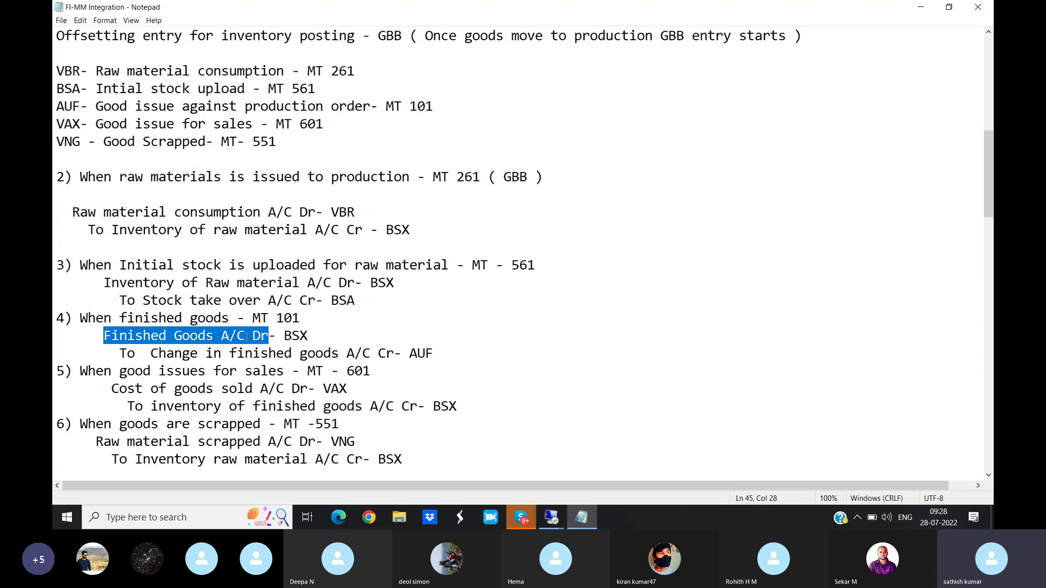
left_click_drag(283, 336, 317, 337)
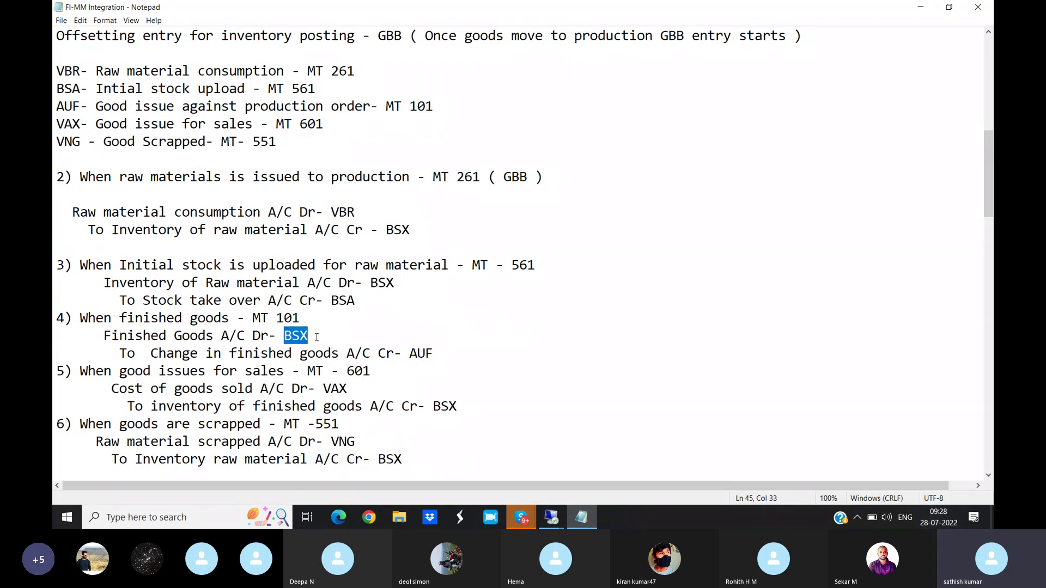
left_click(151, 353)
left_click_drag(161, 354, 339, 354)
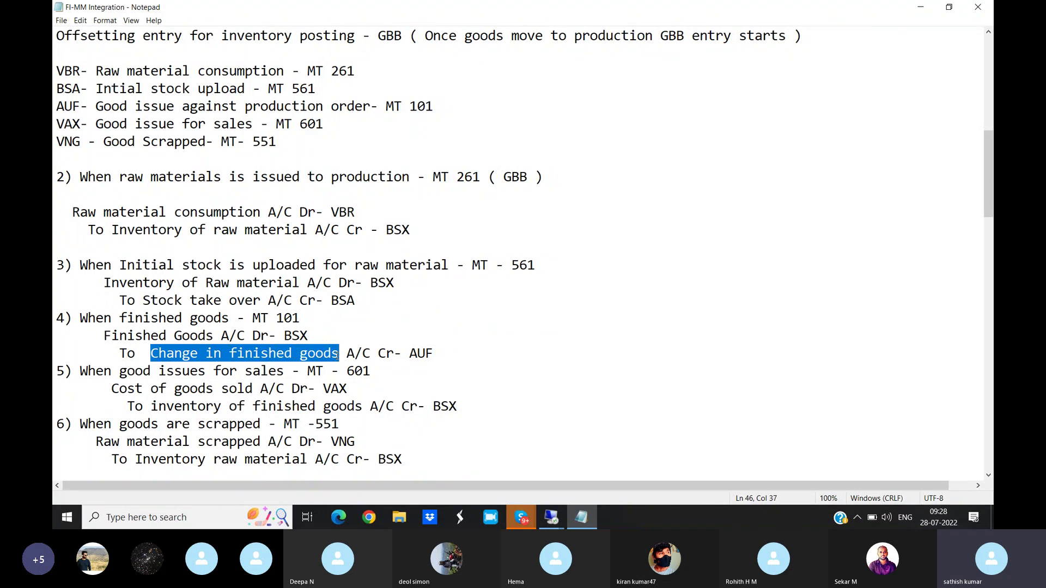
left_click_drag(414, 354, 458, 353)
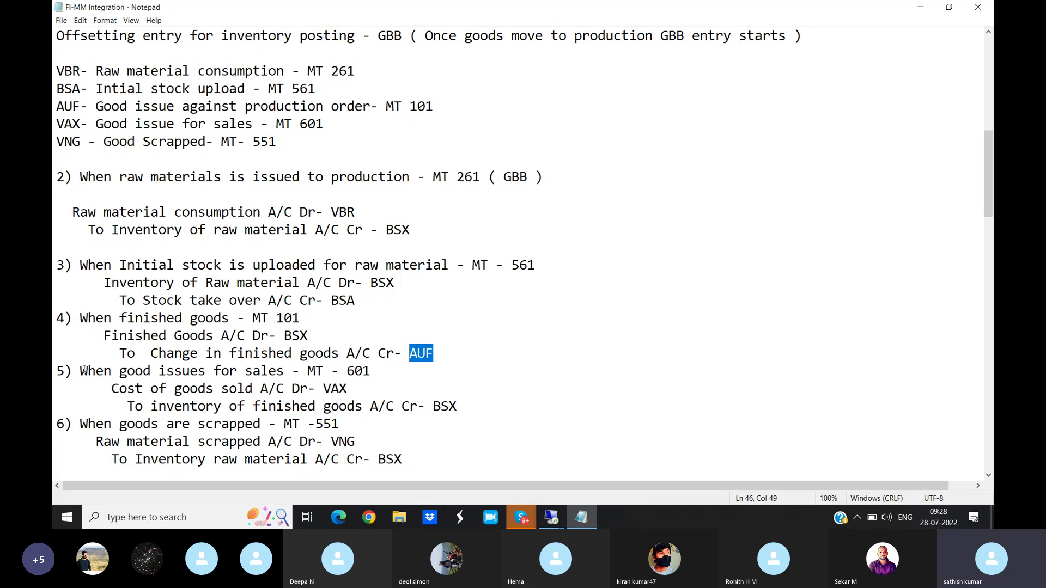
Highlight the goods issue for sales heading, the cost of goods sold debit and the finished goods inventory credit.
left_click_drag(82, 372, 282, 377)
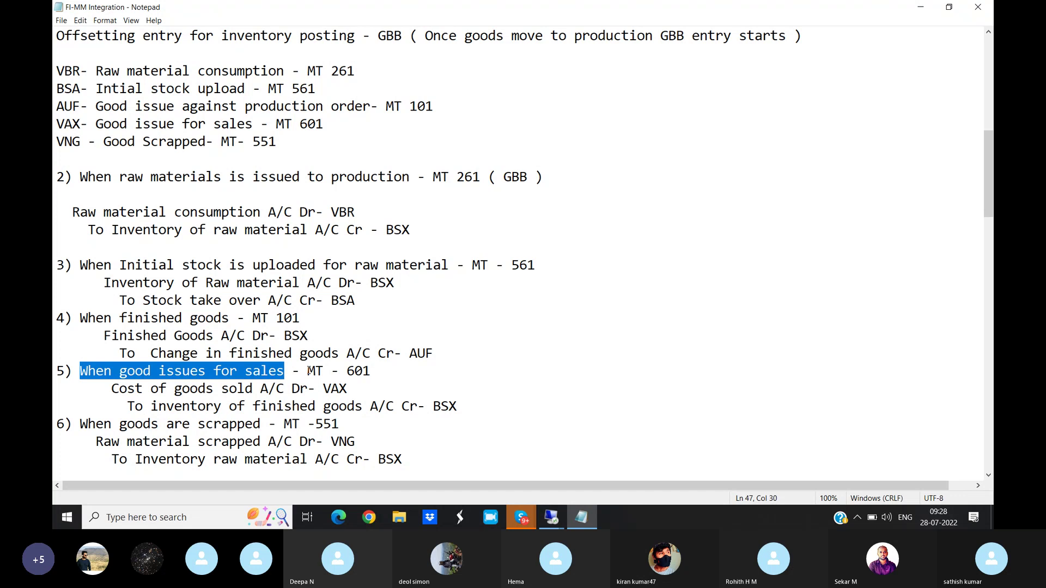
left_click_drag(111, 389, 308, 390)
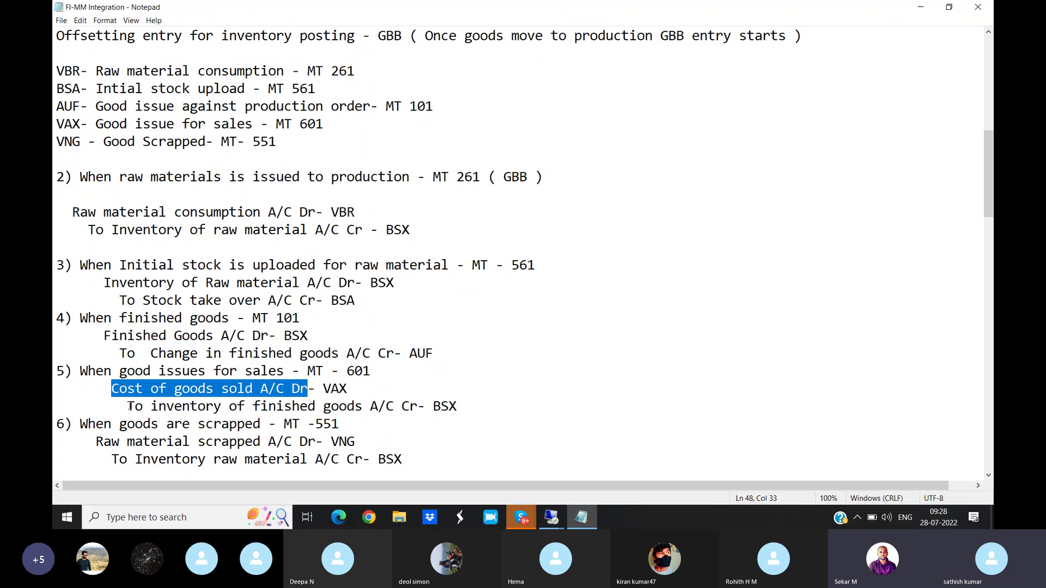
left_click_drag(131, 406, 238, 407)
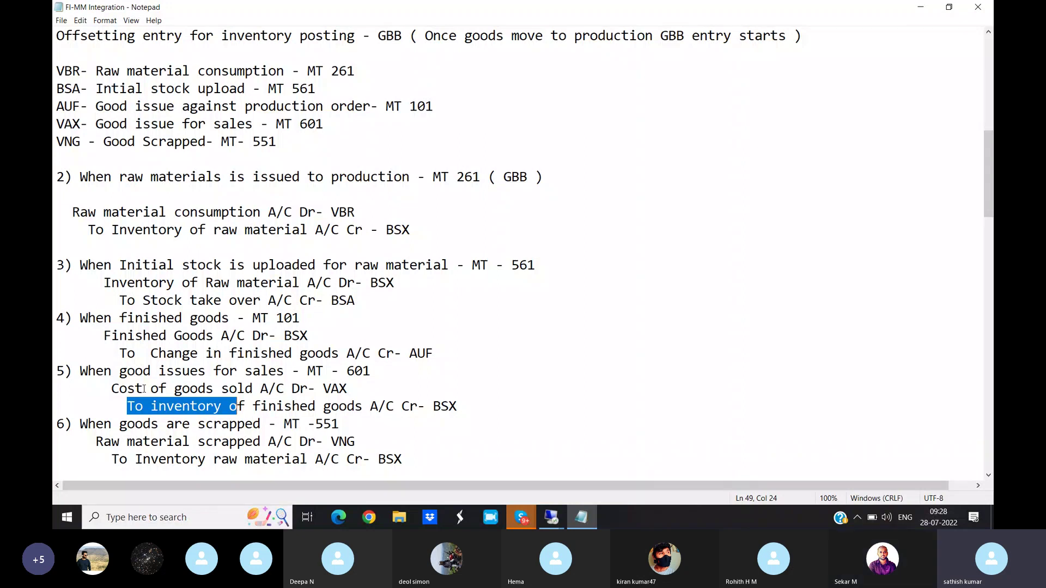
left_click_drag(80, 371, 287, 375)
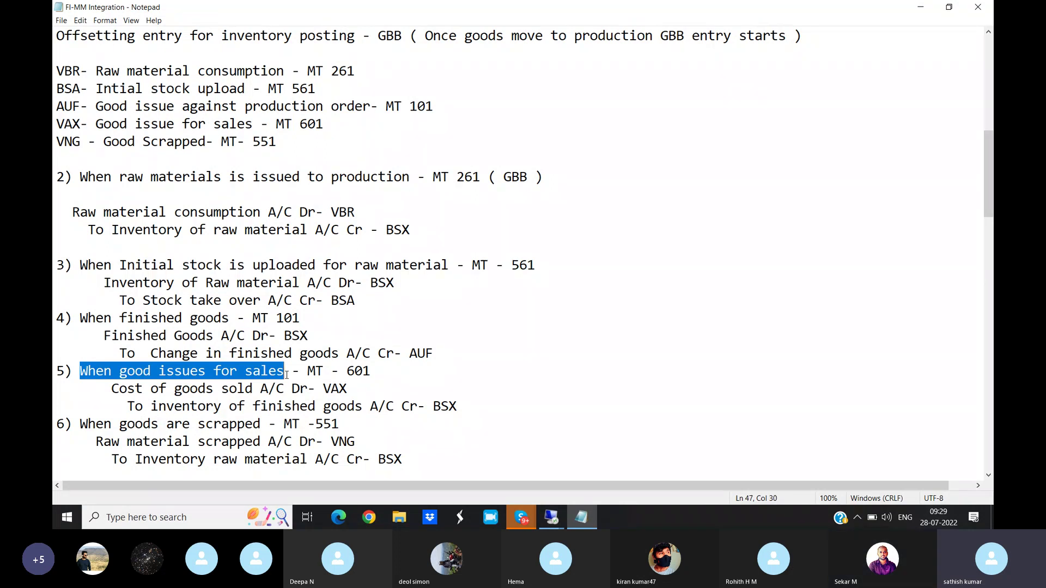
left_click_drag(111, 388, 308, 387)
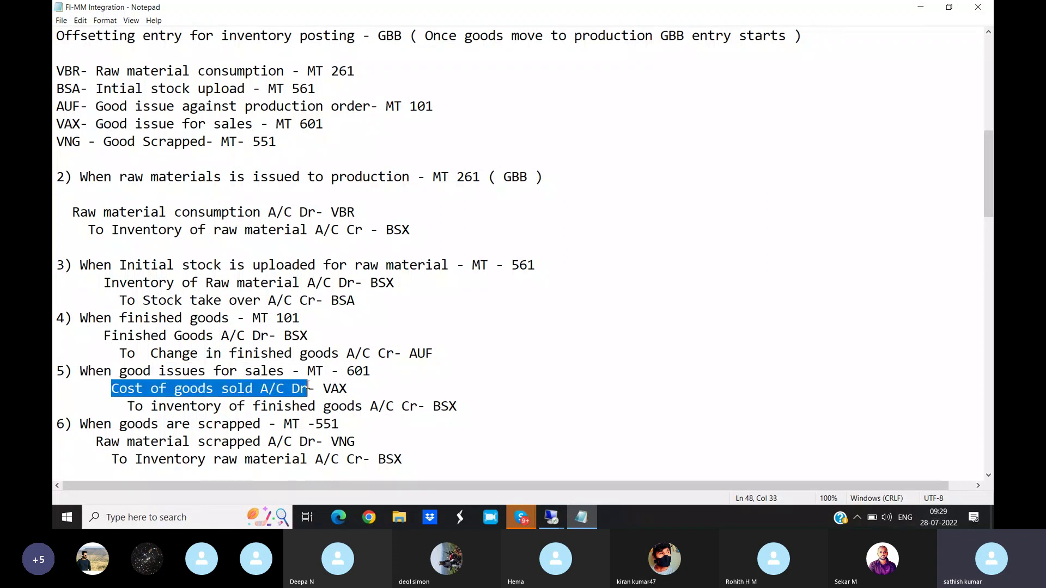
left_click_drag(128, 407, 409, 406)
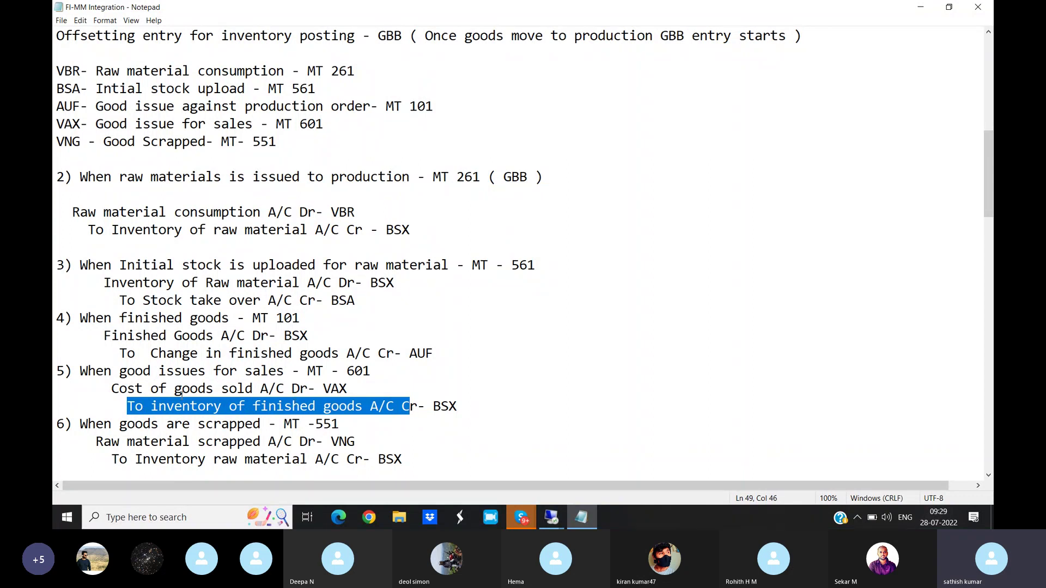
Highlight the transaction keys of the sales issue entry: VAX for cost of goods sold and BSX for finished goods inventory.
left_click_drag(113, 388, 260, 389)
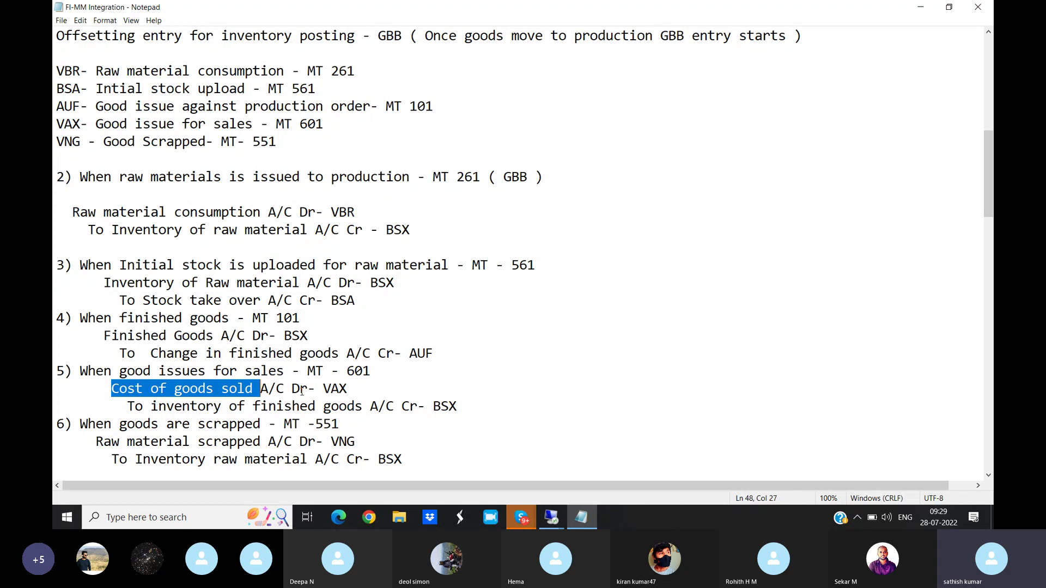
left_click_drag(324, 388, 358, 389)
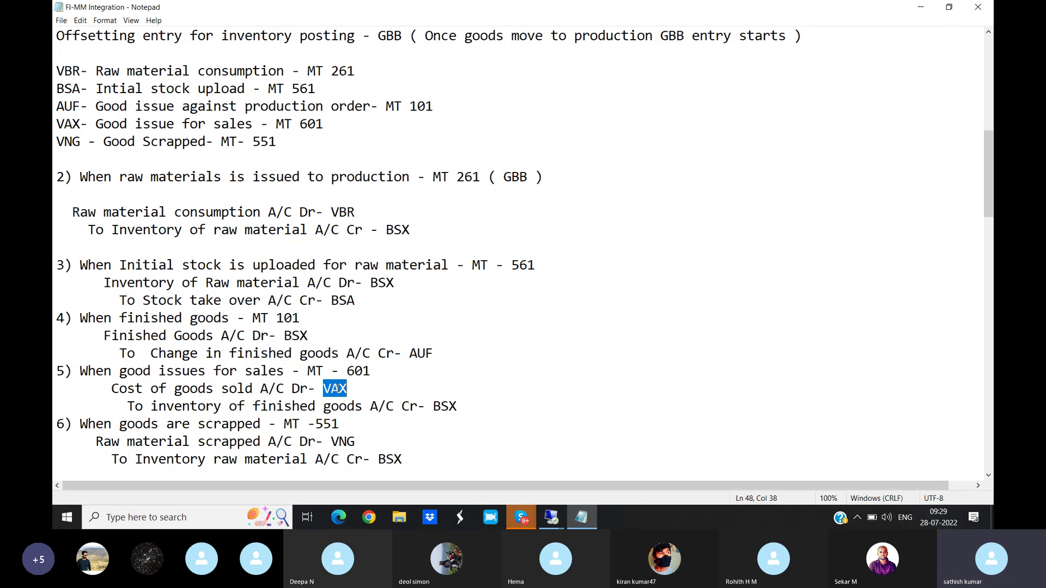
left_click_drag(151, 407, 363, 408)
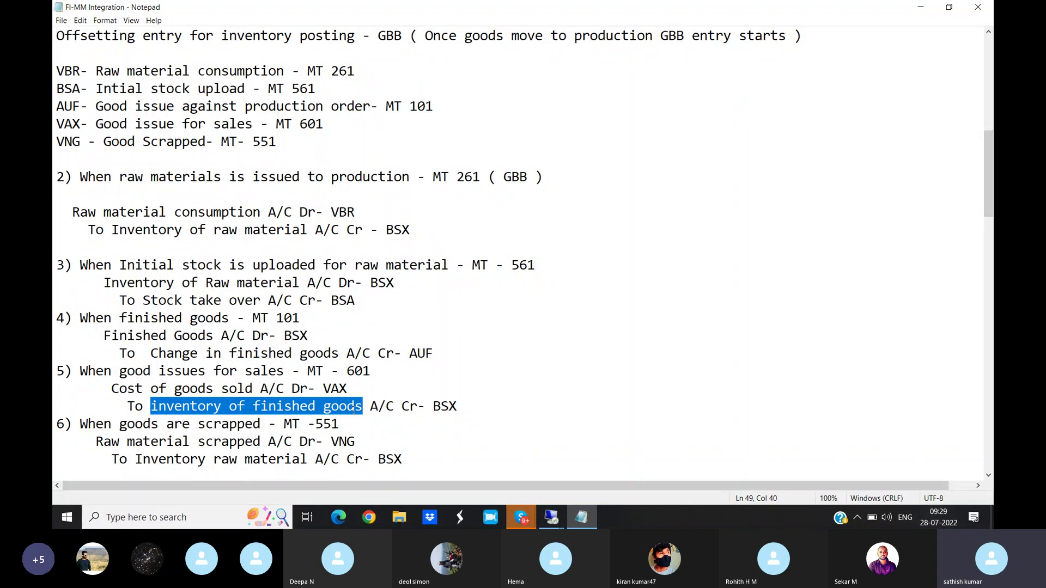
left_click_drag(435, 407, 463, 406)
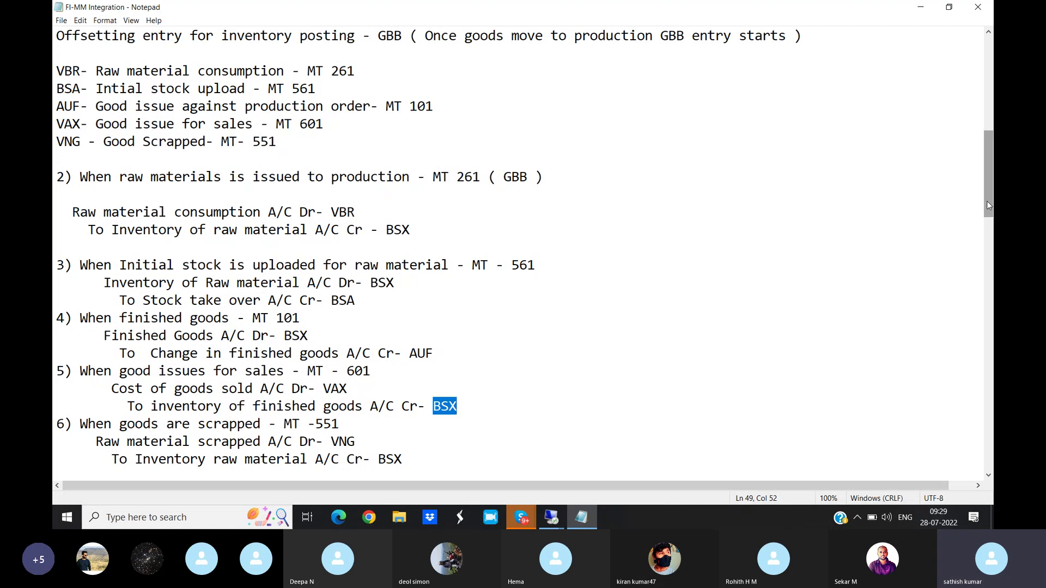
Highlight MT -551 for scrapped goods, with its VNG raw material scrapped debit and BSX raw material inventory credit.
left_click_drag(987, 201, 987, 213)
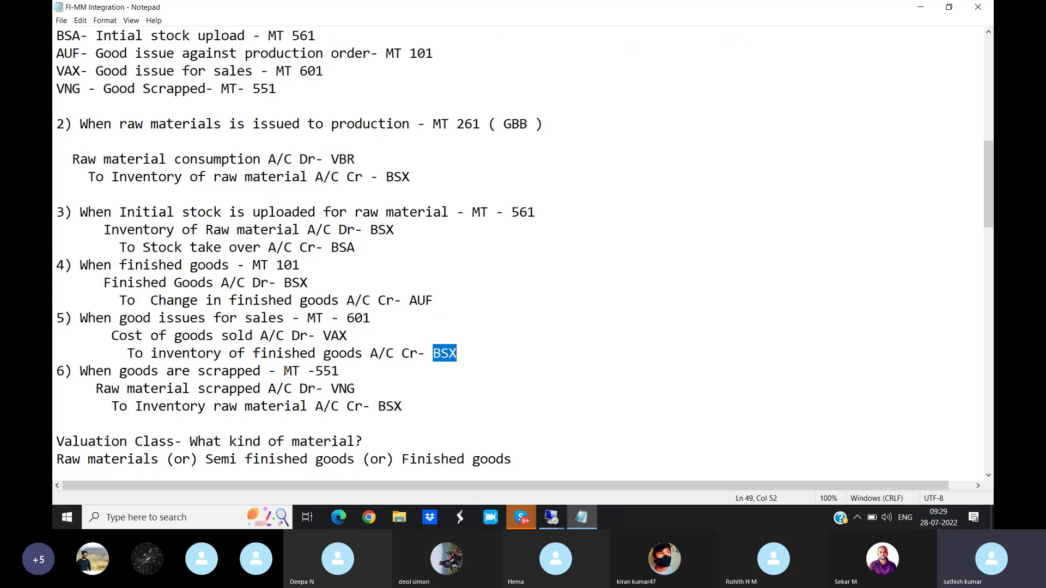
left_click_drag(284, 372, 349, 370)
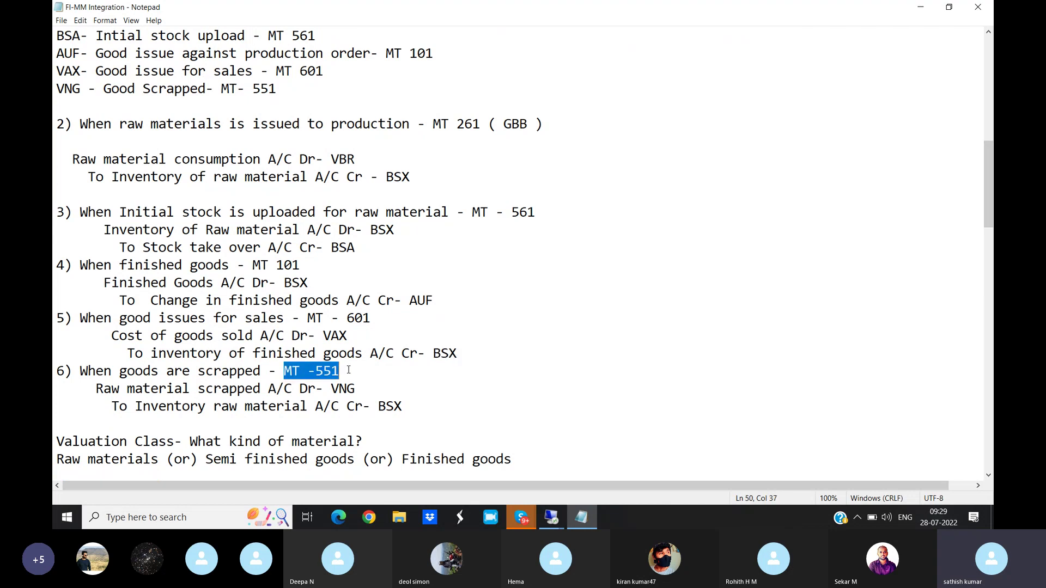
left_click(97, 389)
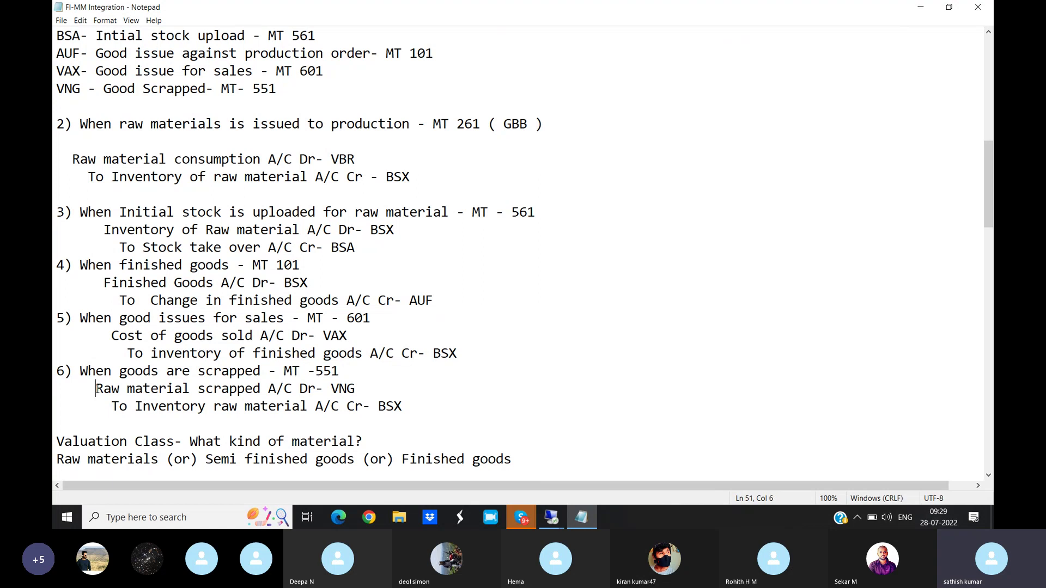
left_click_drag(97, 389, 310, 393)
left_click_drag(112, 406, 364, 410)
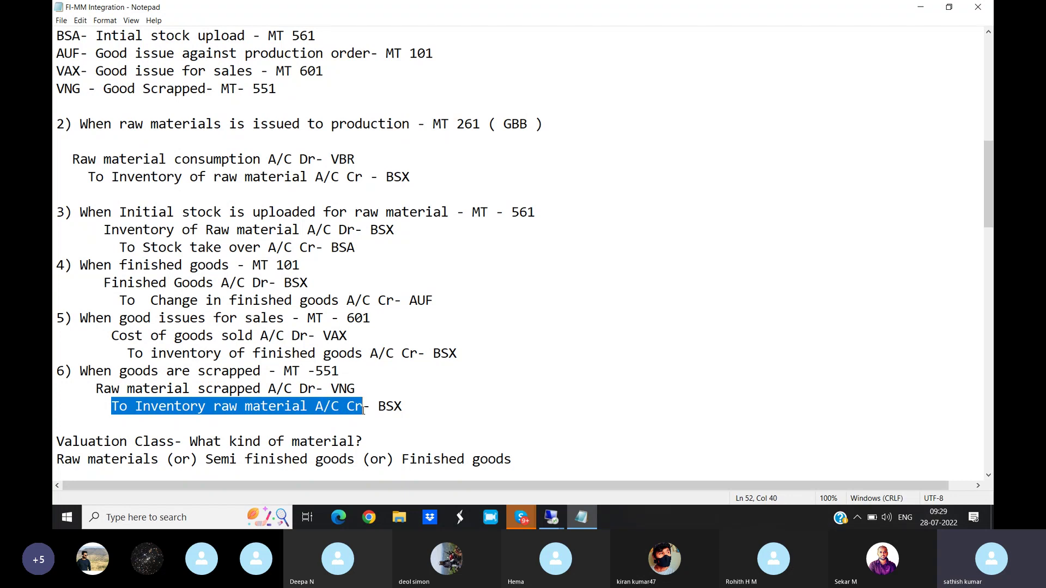
left_click(95, 389)
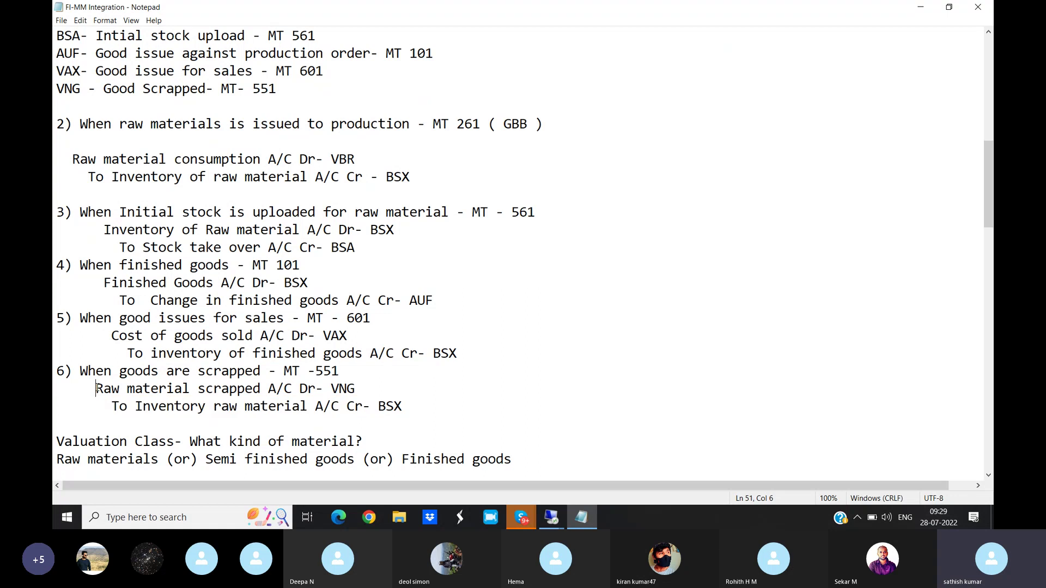
left_click_drag(97, 389, 369, 388)
left_click_drag(136, 406, 344, 412)
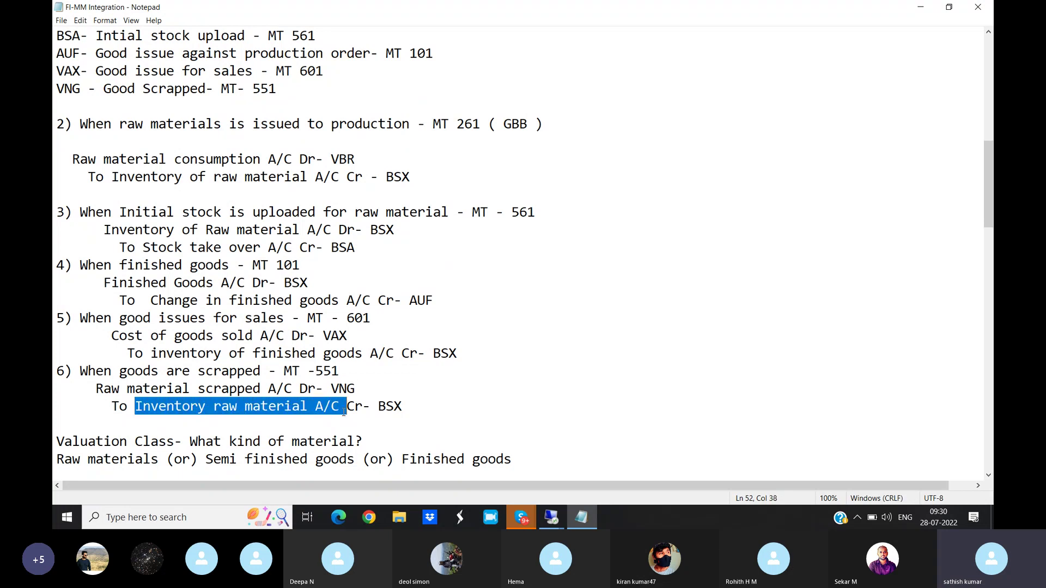
left_click_drag(378, 408, 422, 405)
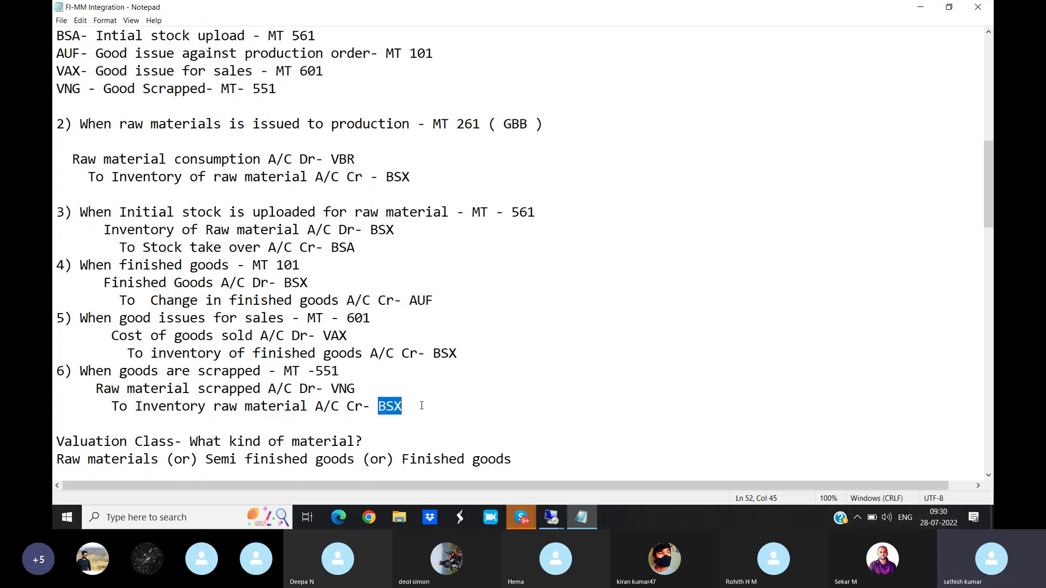
left_click_drag(136, 406, 357, 406)
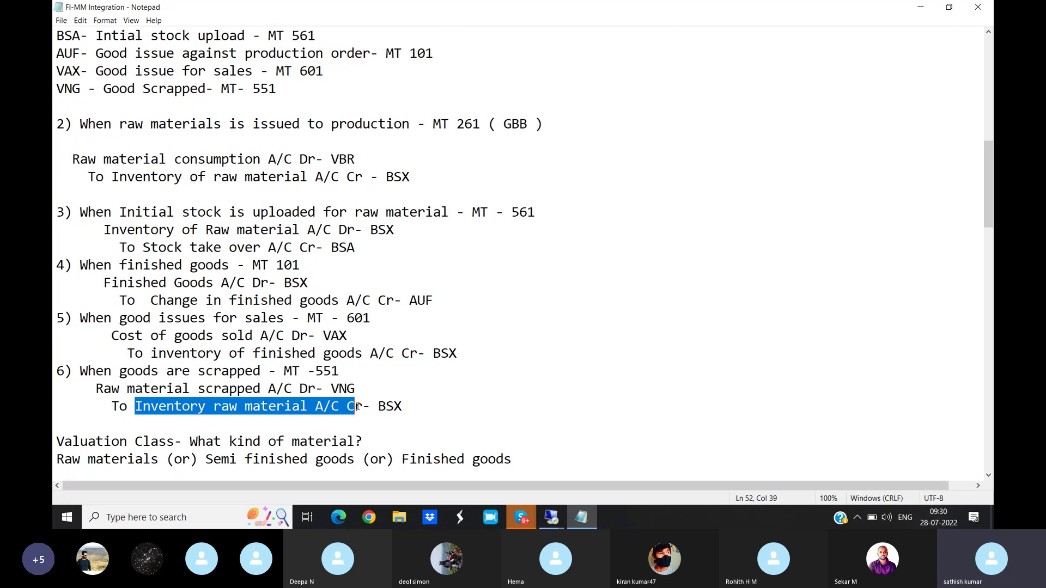
Highlight the VBR, BSA and BSX keys in the example entries and OBYC in the important transaction key heading.
left_click_drag(323, 159, 356, 159)
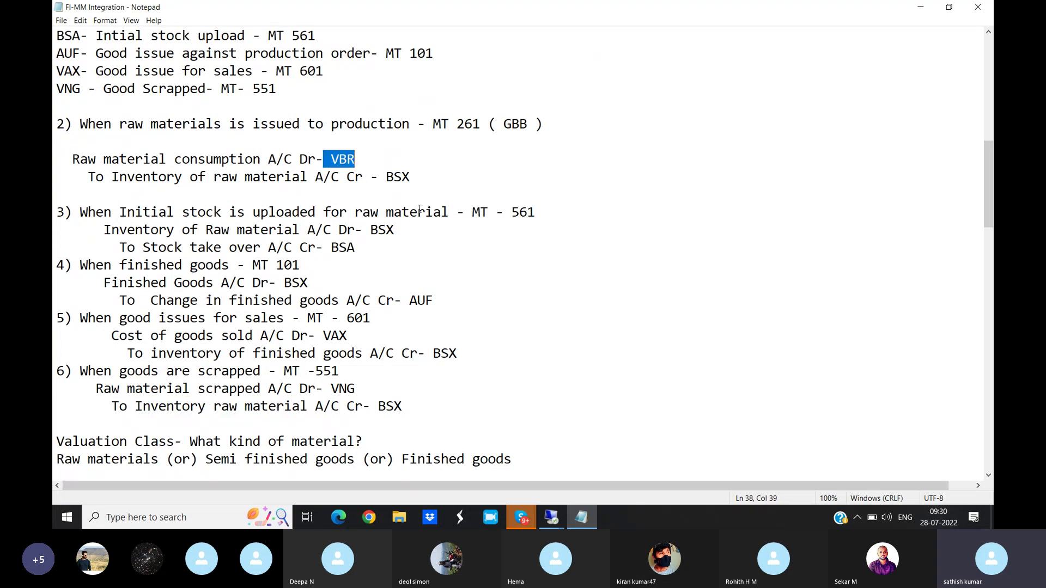
left_click_drag(331, 247, 380, 244)
left_click_drag(282, 283, 372, 290)
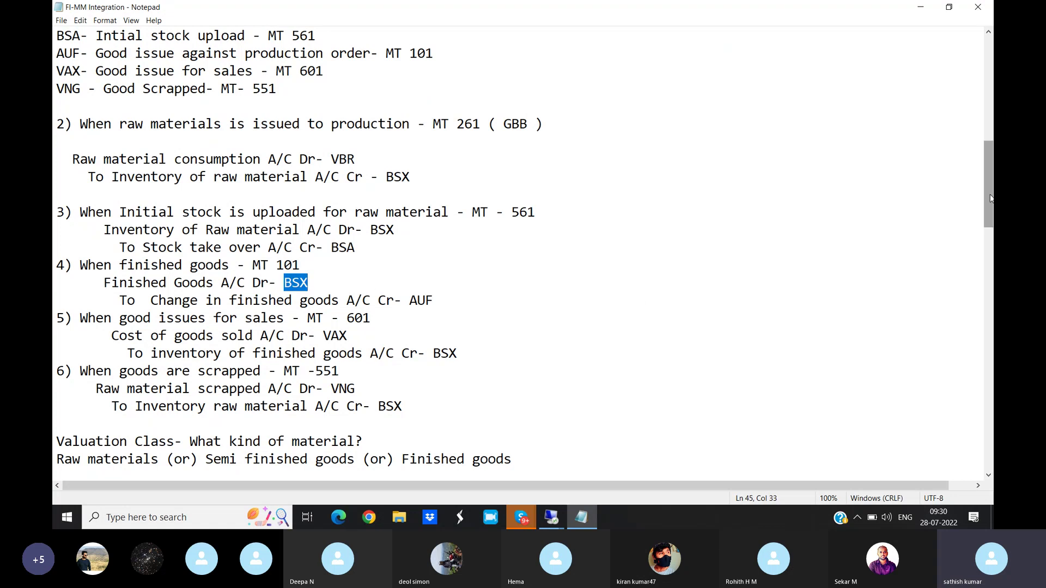
left_click_drag(991, 198, 986, 126)
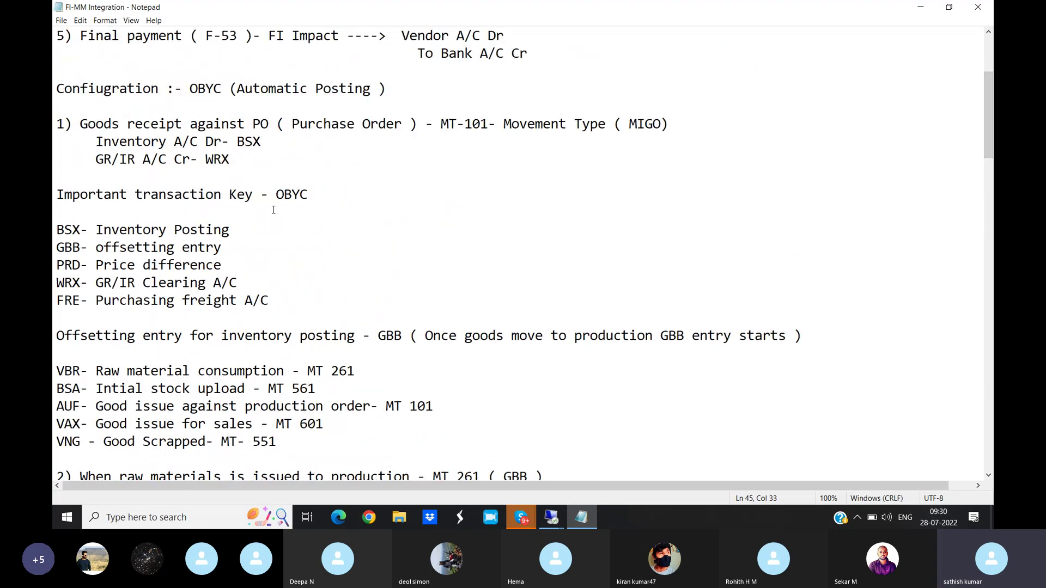
left_click_drag(275, 195, 357, 198)
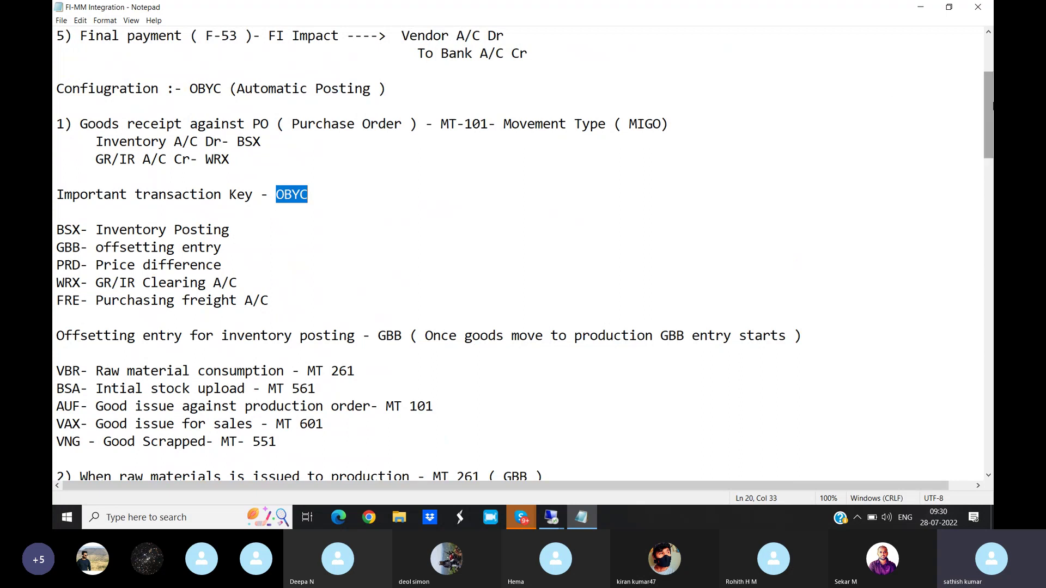
Highlight the Valuation Class label and append "MM01 -Accounting tab" after the question "What kind of material?" in the notes.
left_click_drag(990, 111, 992, 170)
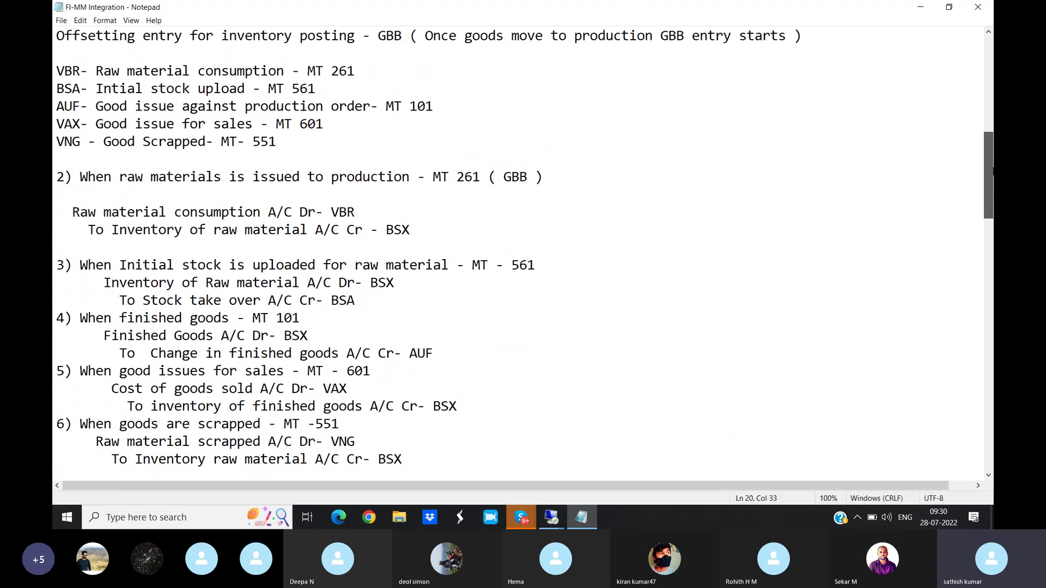
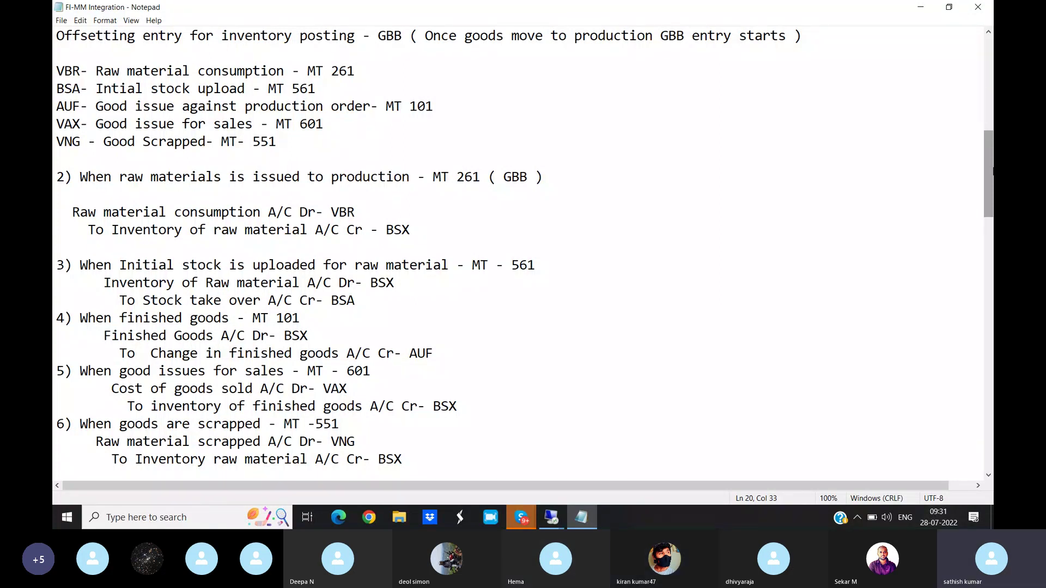
left_click_drag(990, 177, 990, 218)
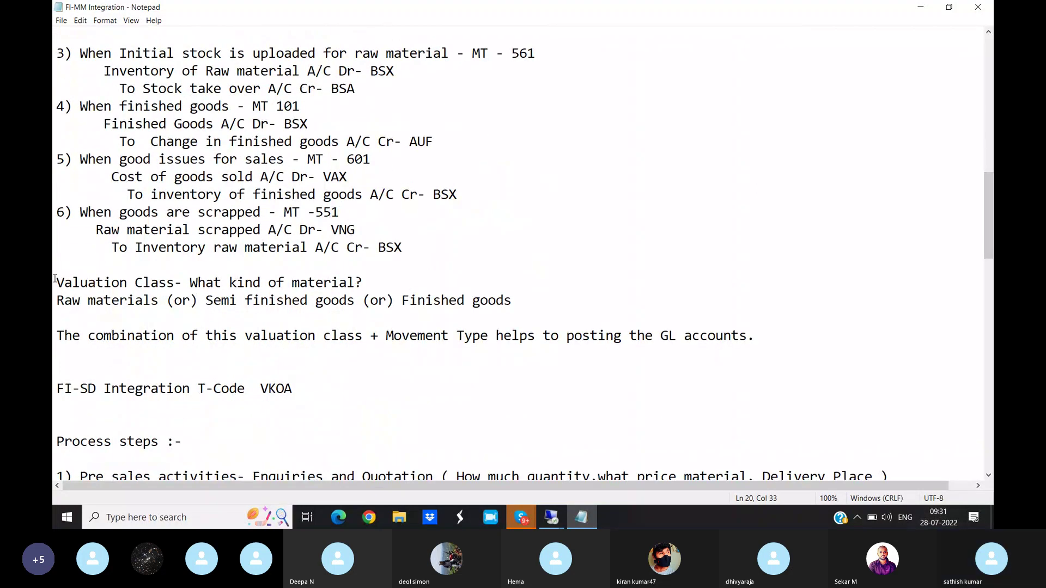
left_click_drag(57, 283, 183, 286)
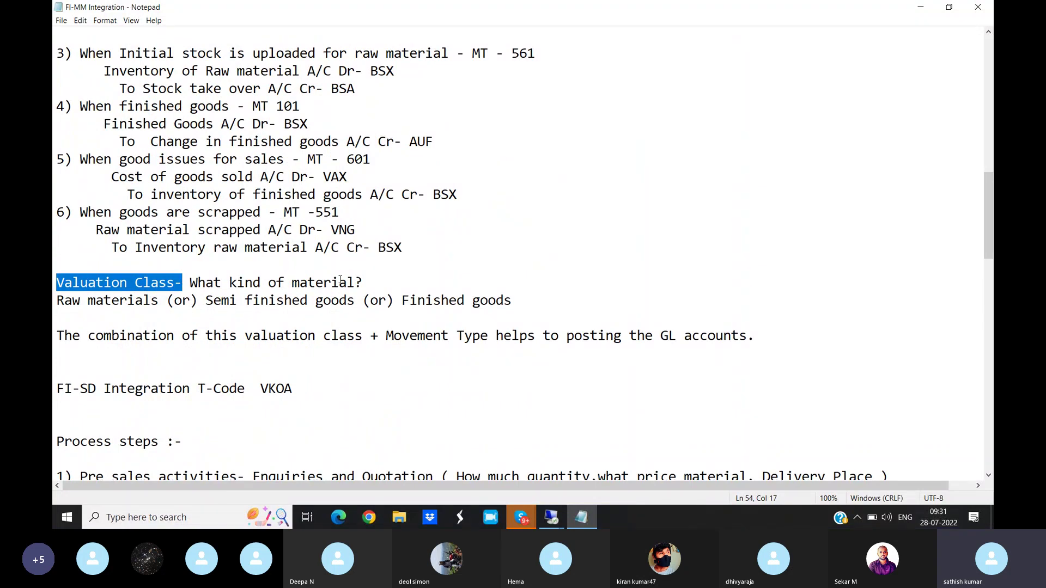
left_click(375, 278)
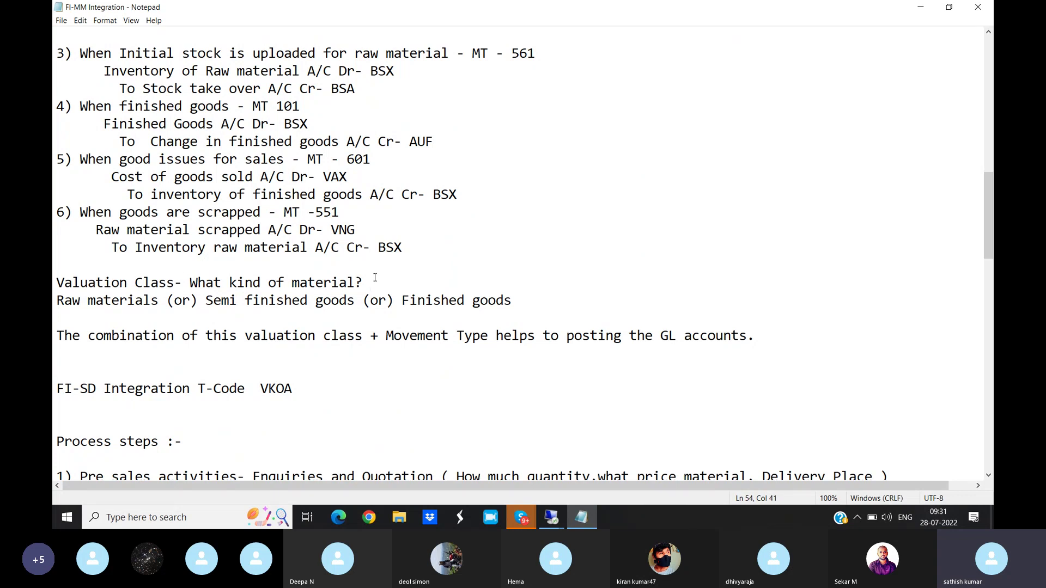
type("MM01 -Ac")
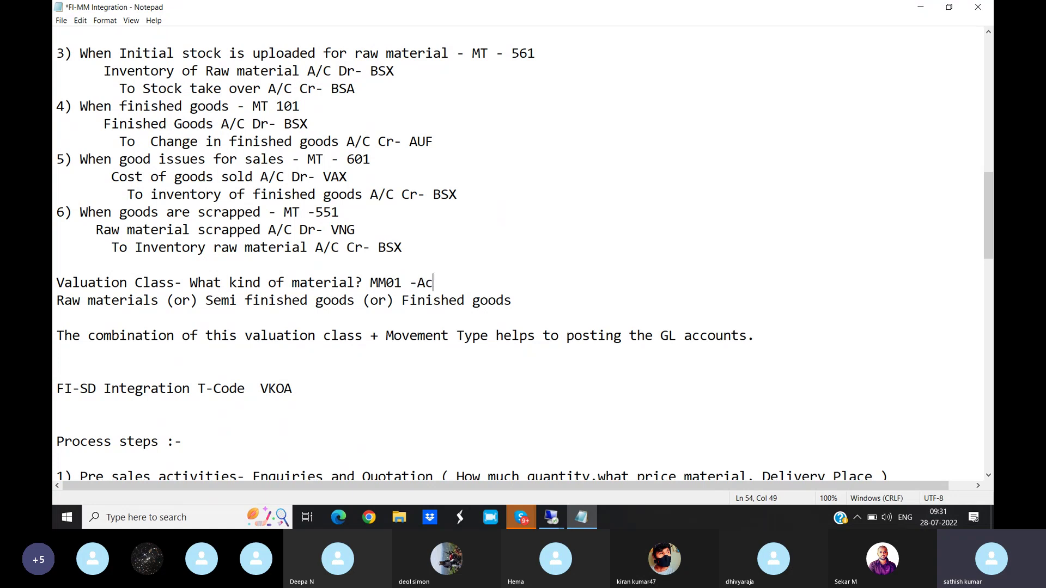
type("counting tab")
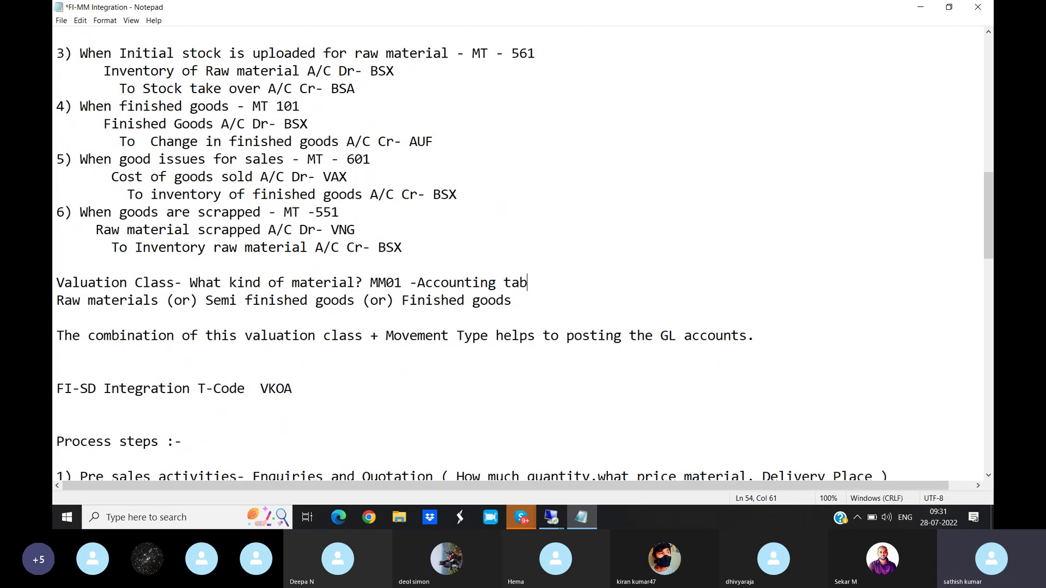
Highlight the valuation class plus movement type sentence, the MT -551 and MT 101 examples, and the whole valuation class note.
left_click_drag(65, 341, 755, 335)
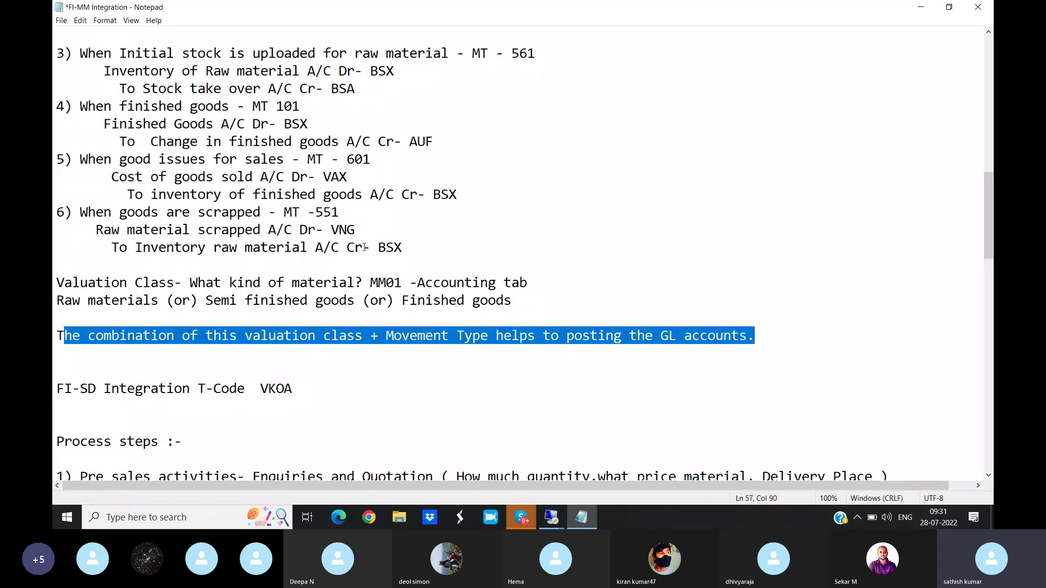
left_click_drag(284, 213, 359, 213)
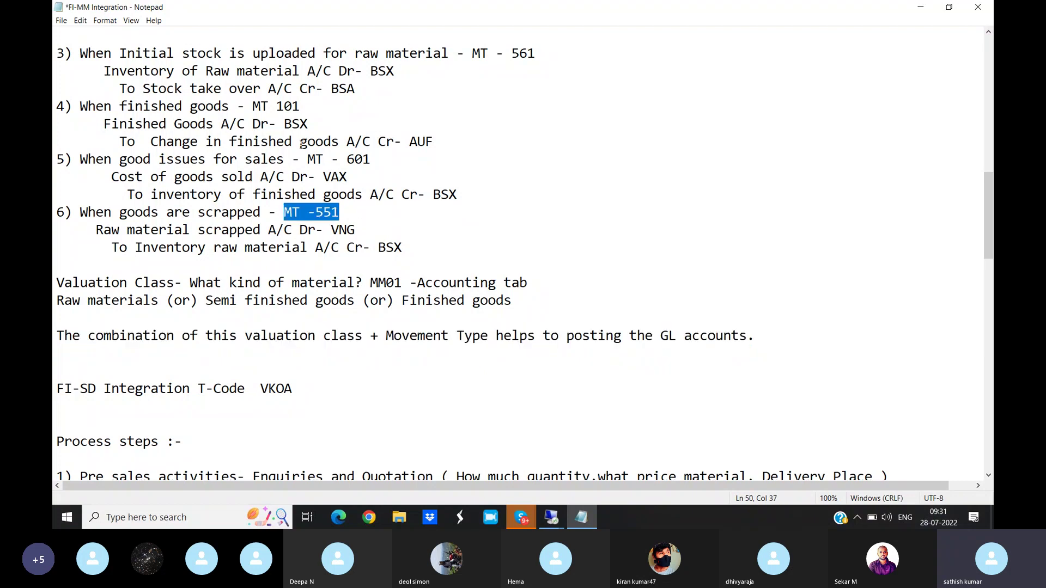
left_click_drag(253, 106, 301, 106)
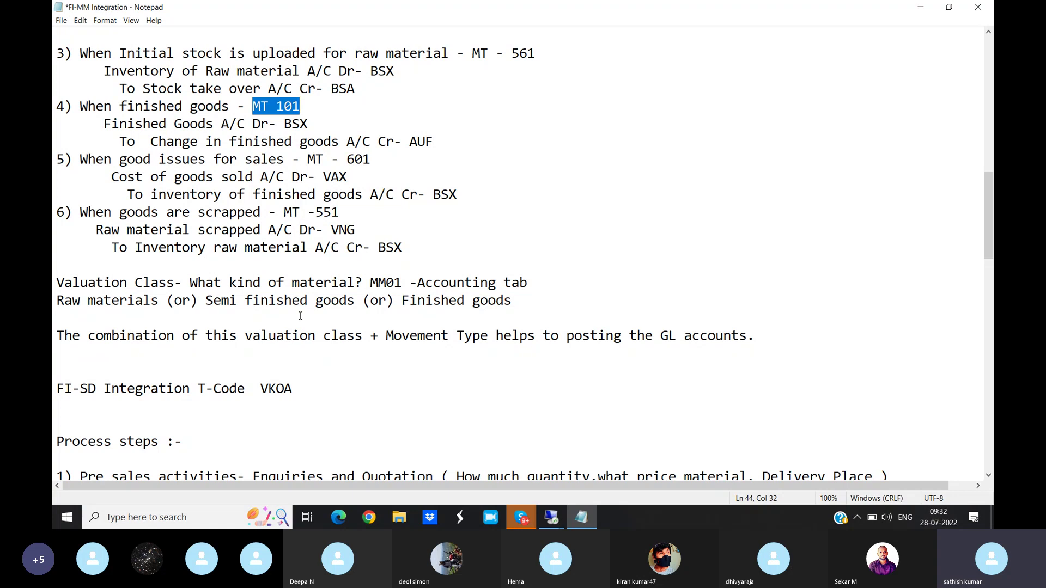
left_click_drag(57, 282, 781, 338)
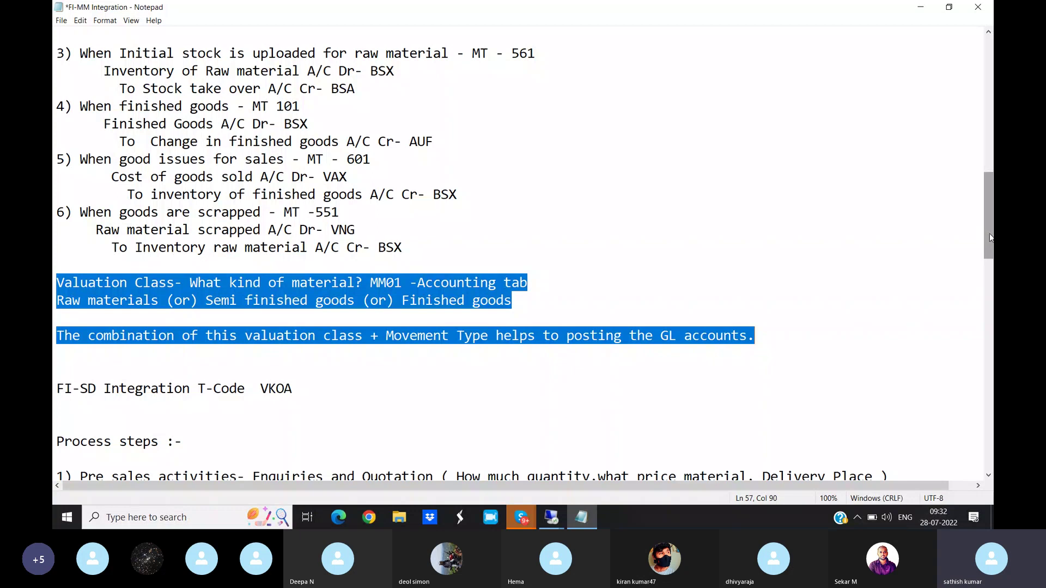
Highlight the FI-SD integration code VKOA in the notes, then switch to the SAP remote session and open transaction VKOA with /nvkoa.
left_click_drag(990, 237, 992, 288)
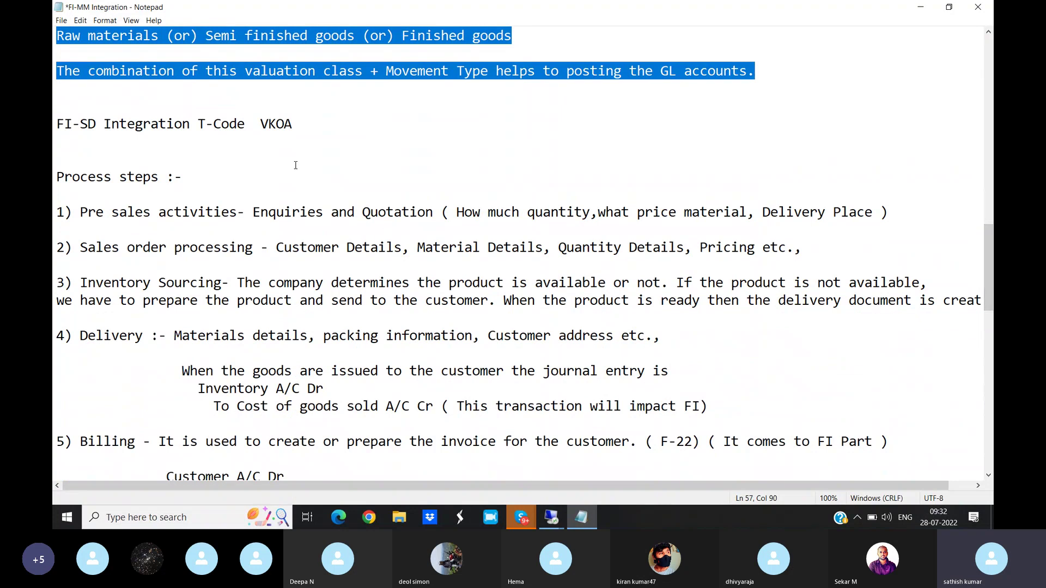
left_click_drag(260, 125, 302, 124)
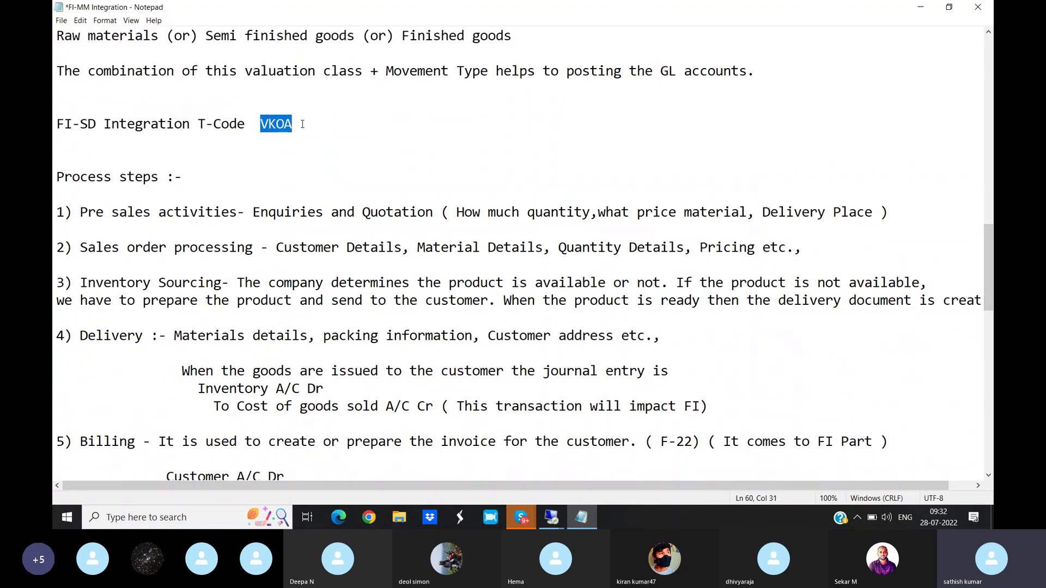
left_click(551, 517)
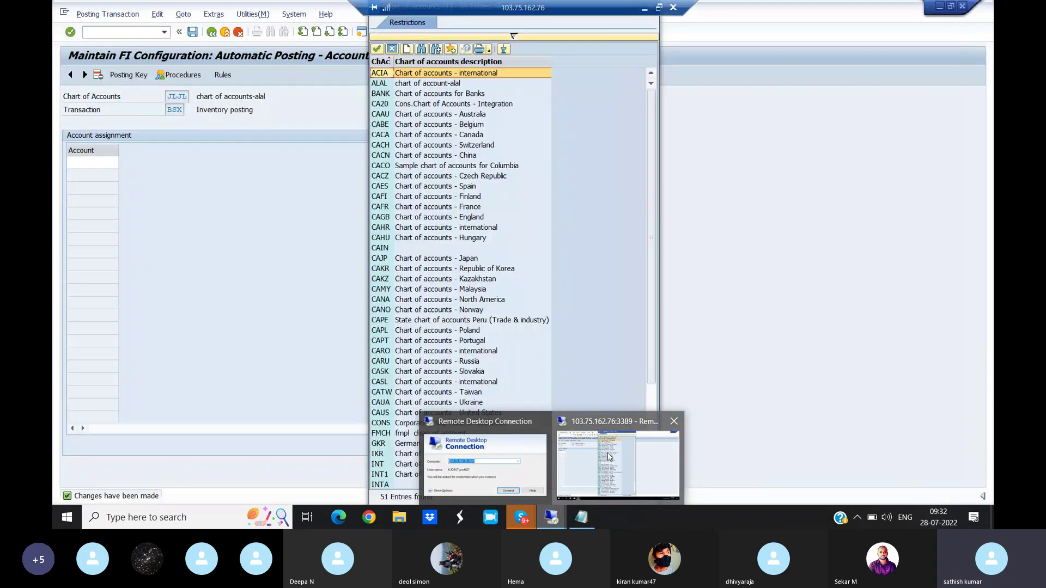
left_click(609, 457)
type("/")
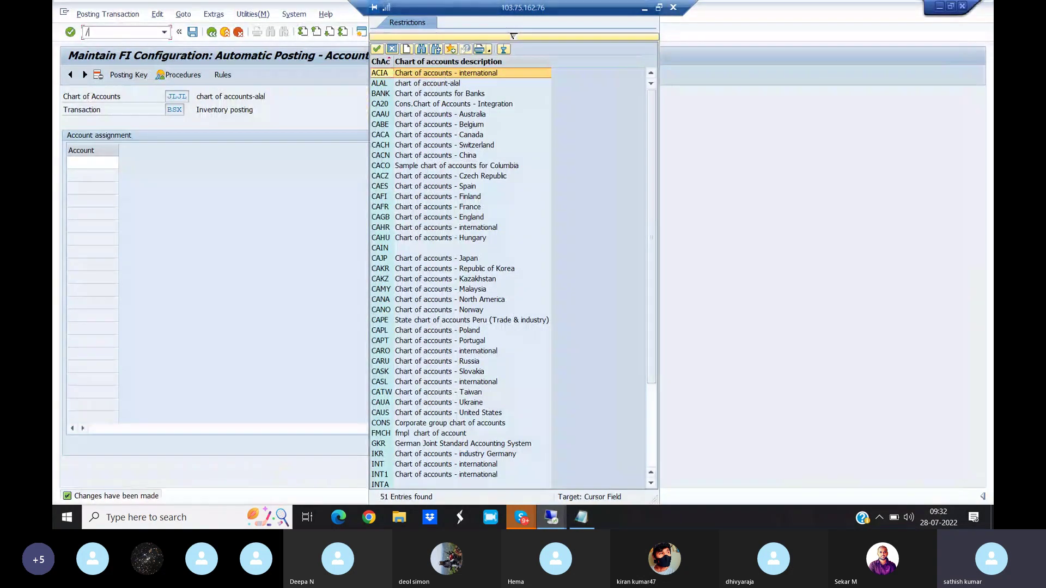
type("nvkoa")
key("Return")
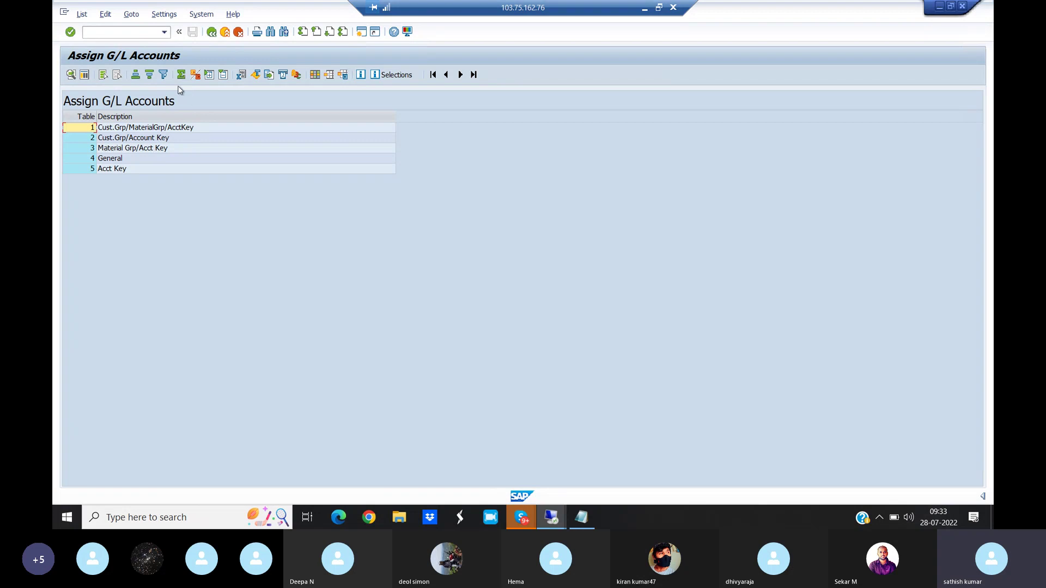
Return to the Notepad notes and highlight the FI-SD process steps heading and the pre sales activities line with its enquiry and quotation details.
left_click(582, 519)
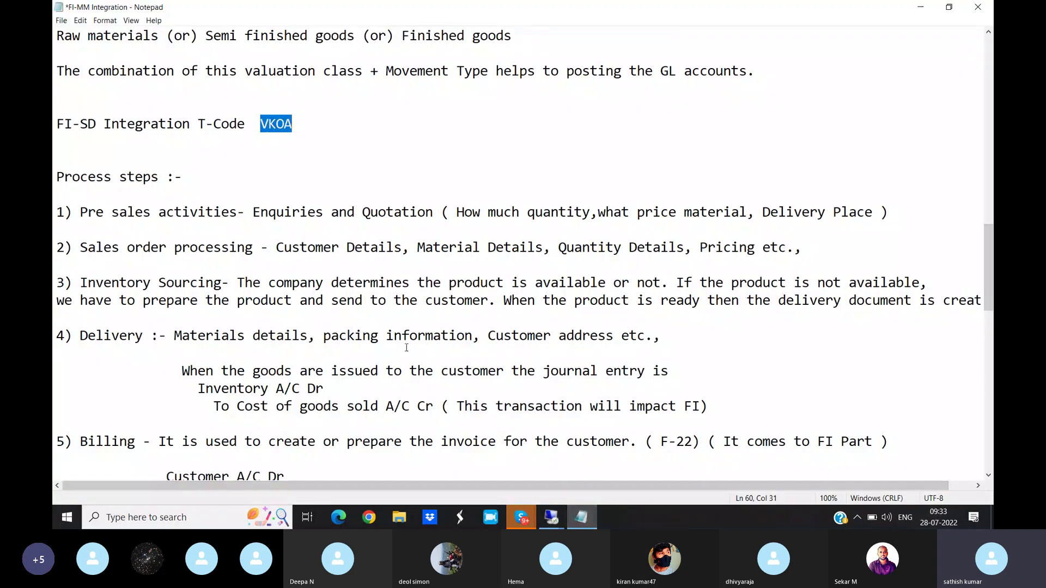
left_click_drag(57, 177, 187, 171)
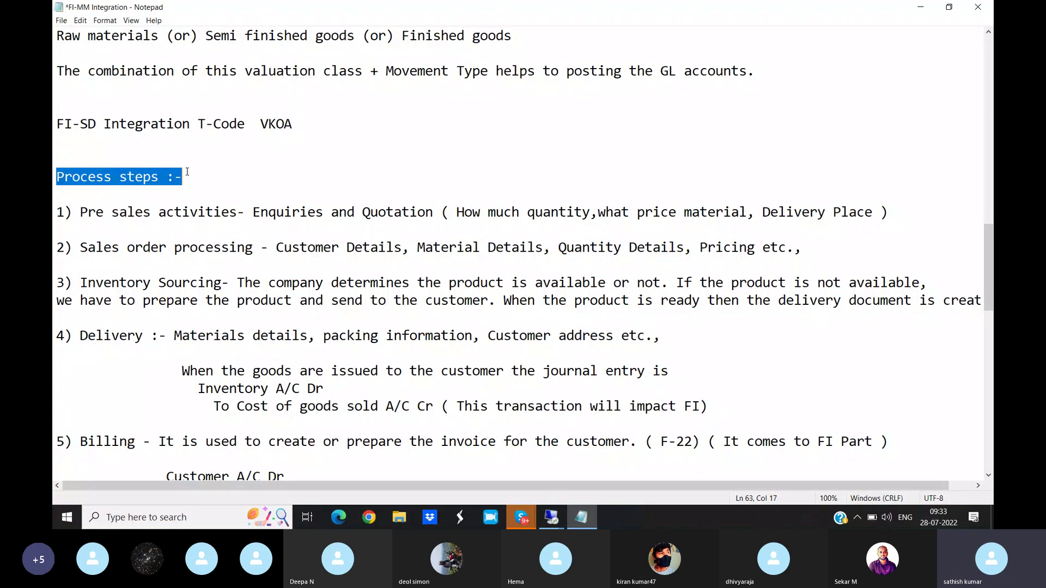
left_click_drag(82, 213, 238, 215)
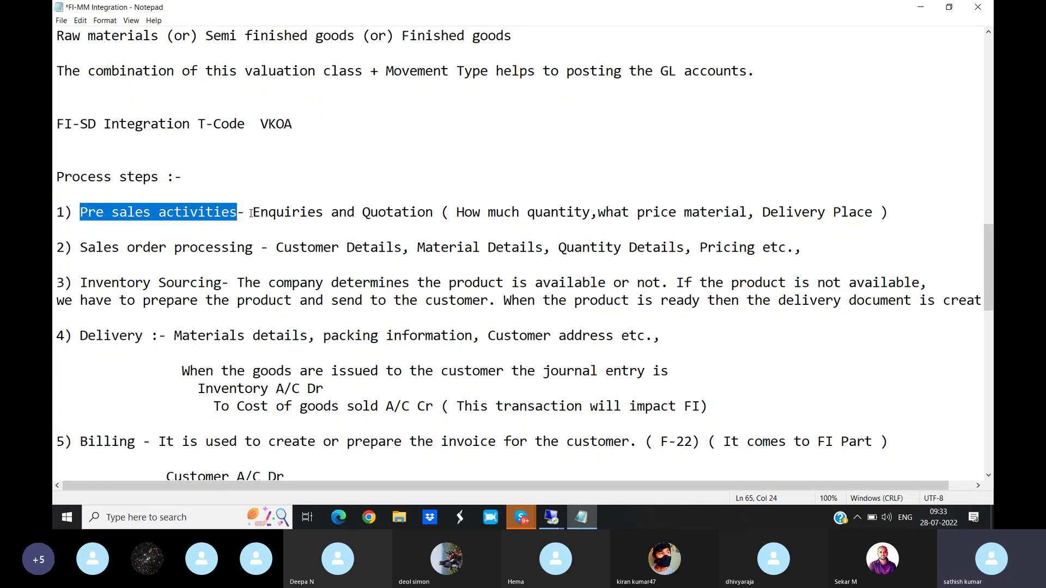
left_click_drag(252, 213, 459, 217)
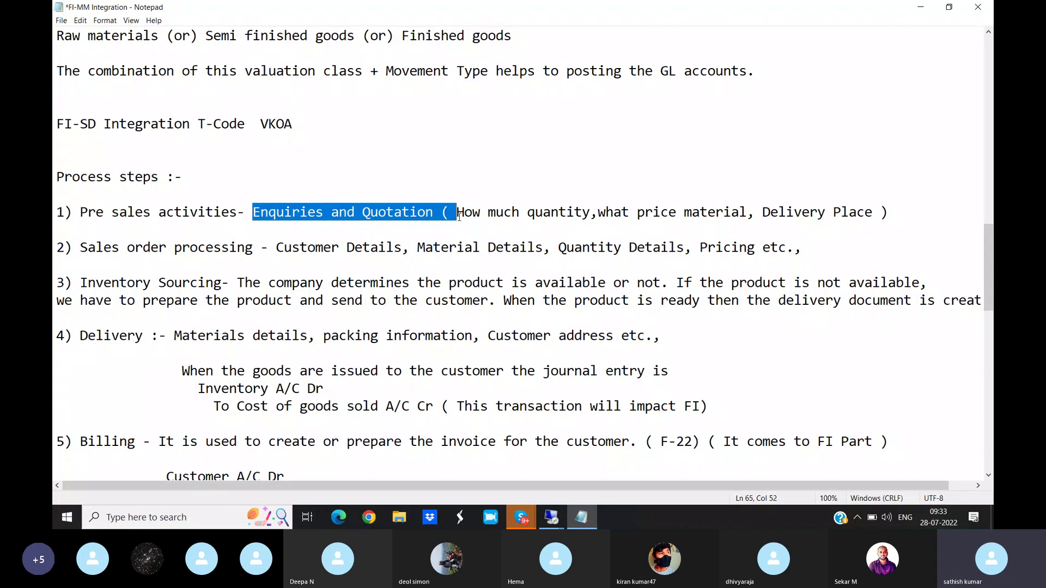
left_click_drag(527, 213, 748, 213)
left_click(611, 213)
left_click_drag(778, 213, 880, 213)
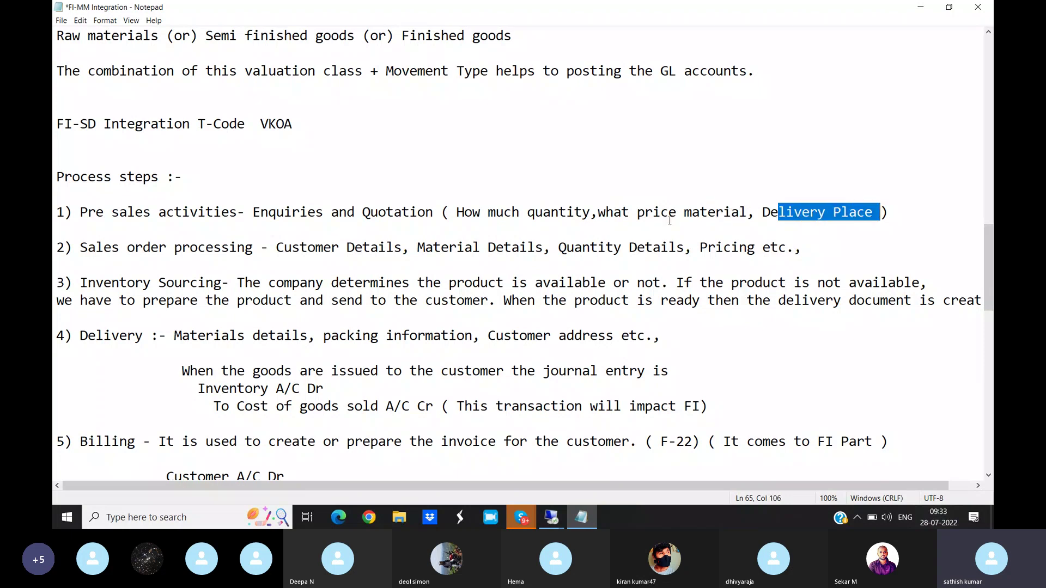
left_click_drag(81, 212, 248, 213)
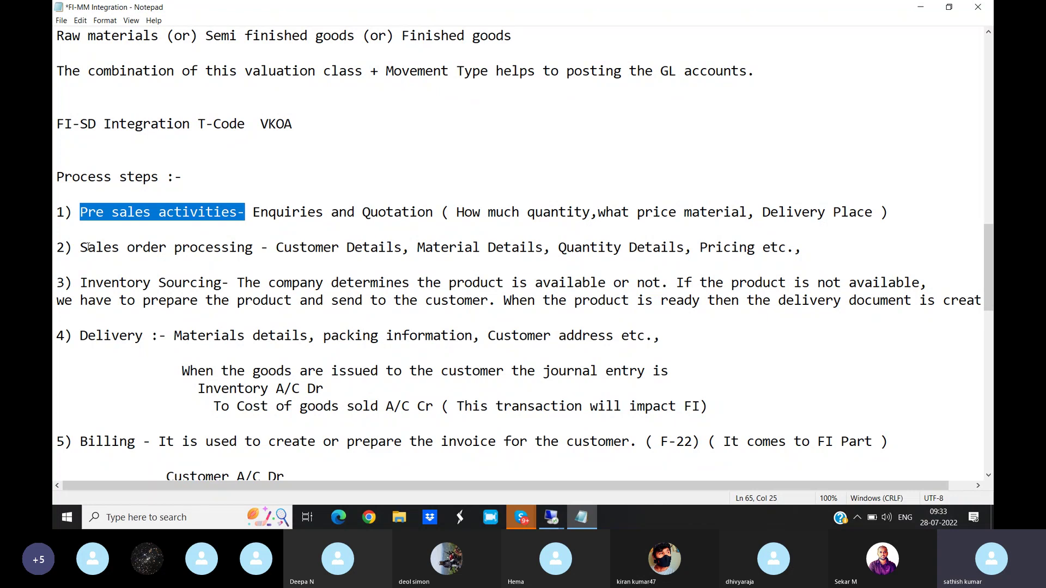
Highlight the sales order processing details and the inventory sourcing explanation through to the creation of the delivery document.
left_click_drag(80, 247, 790, 249)
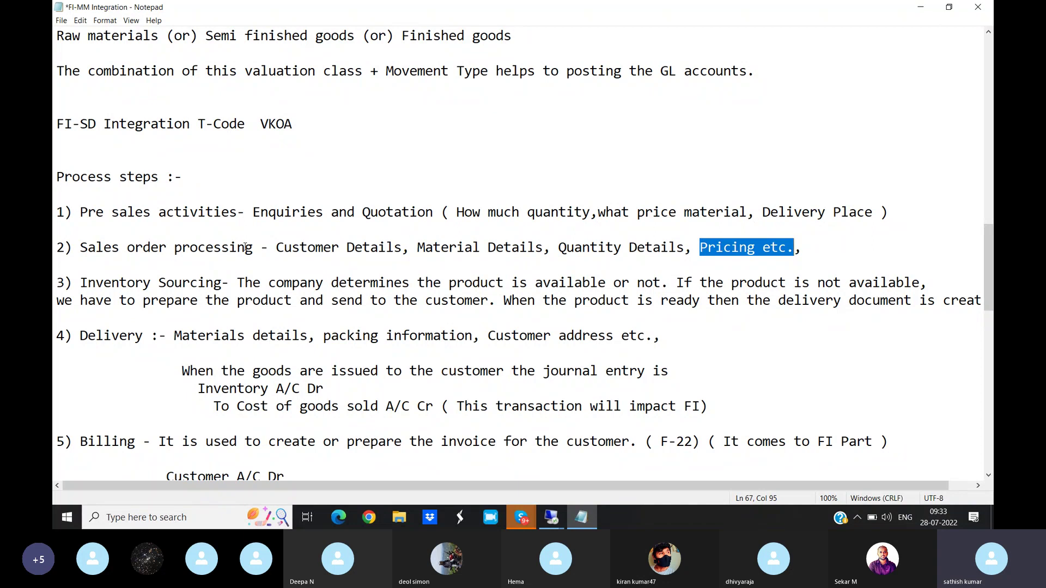
left_click(83, 284)
left_click_drag(90, 284, 229, 283)
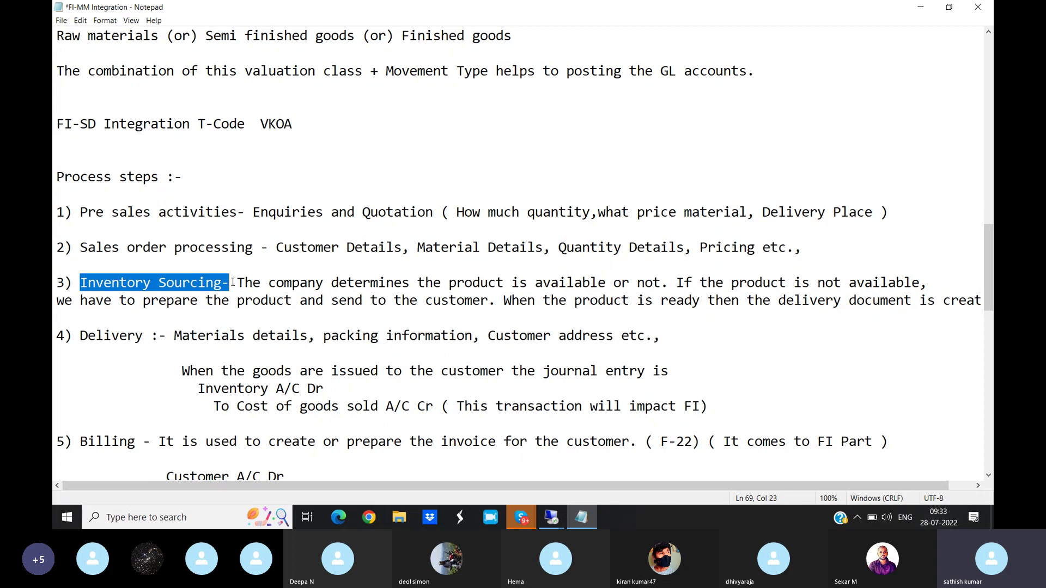
left_click_drag(233, 282, 931, 286)
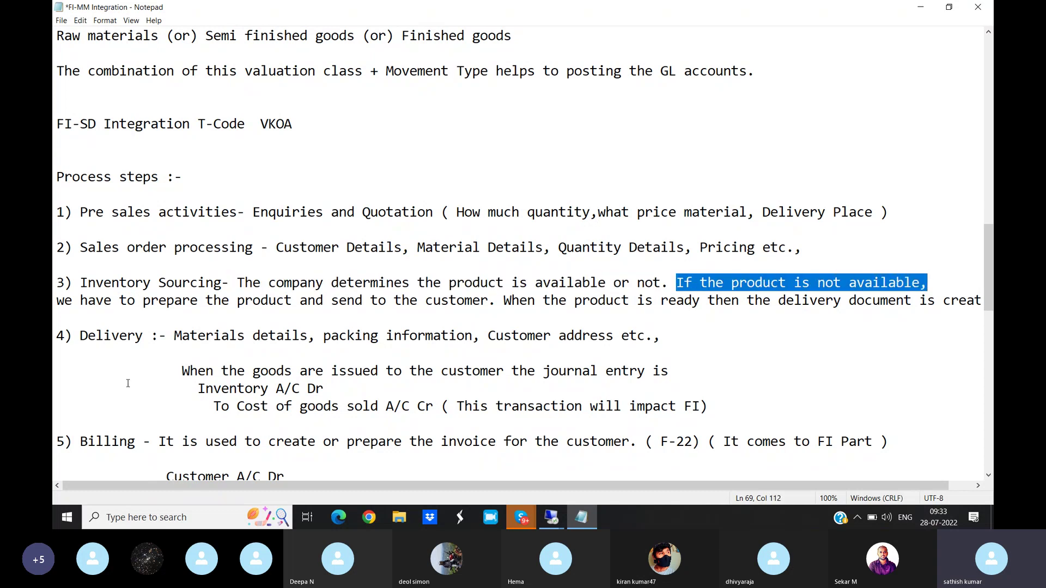
left_click_drag(56, 309, 400, 311)
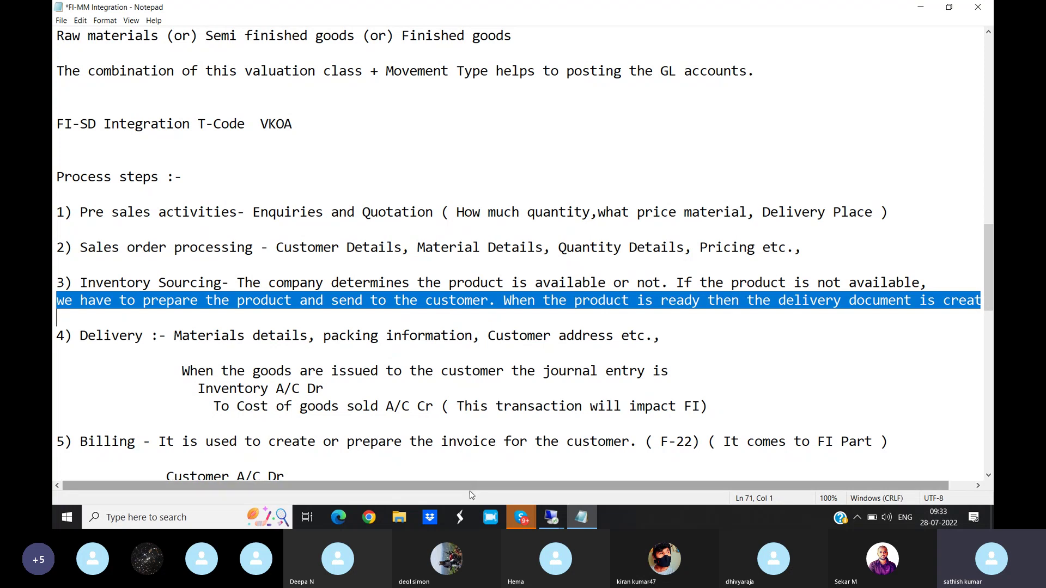
left_click_drag(493, 487, 564, 490)
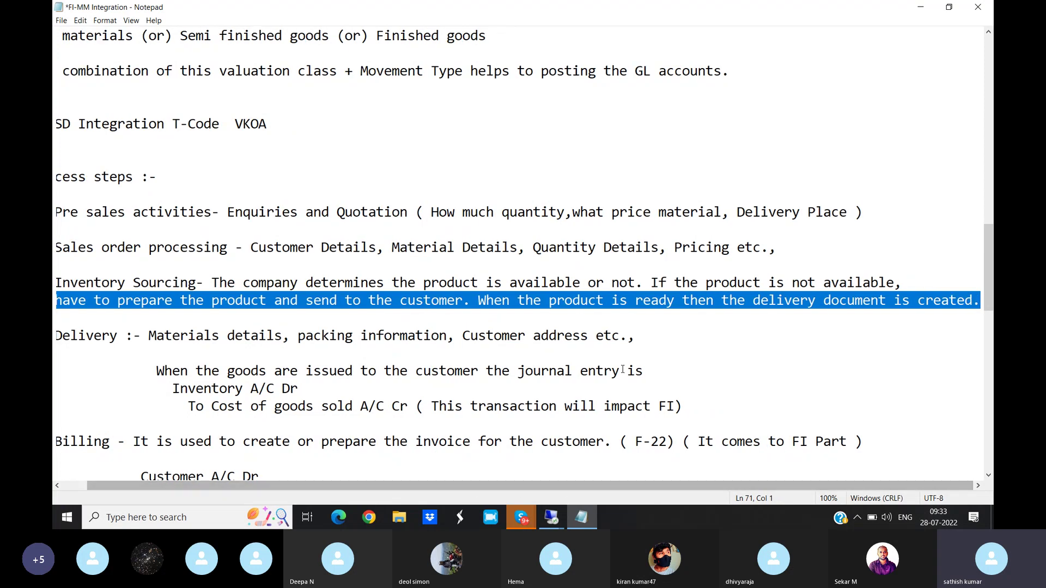
left_click_drag(683, 300, 965, 315)
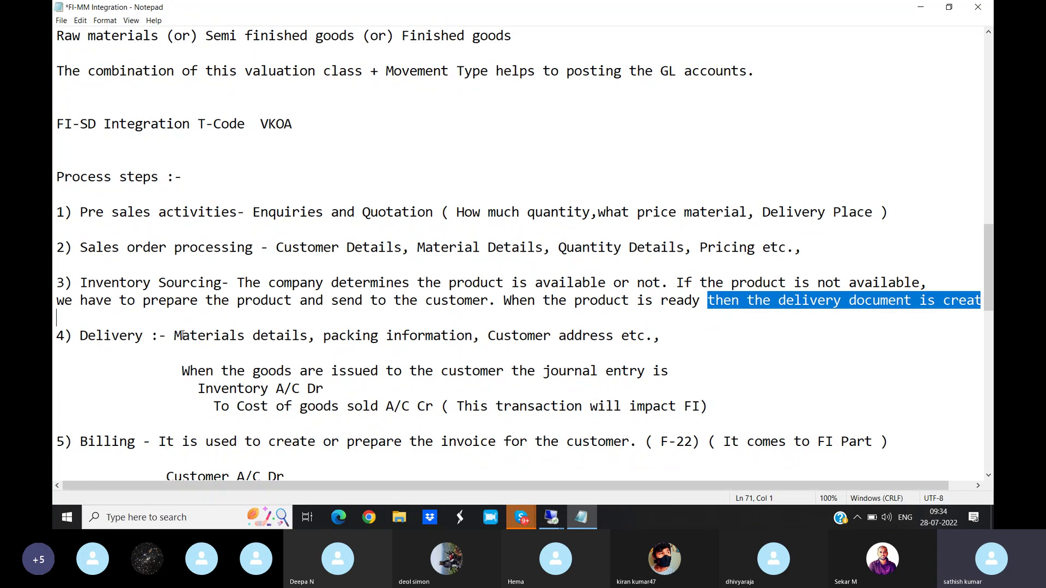
Highlight the delivery details and the goods issue journal entry, including its inventory debit, cost of goods sold credit and FI impact remark.
left_click_drag(182, 336, 662, 337)
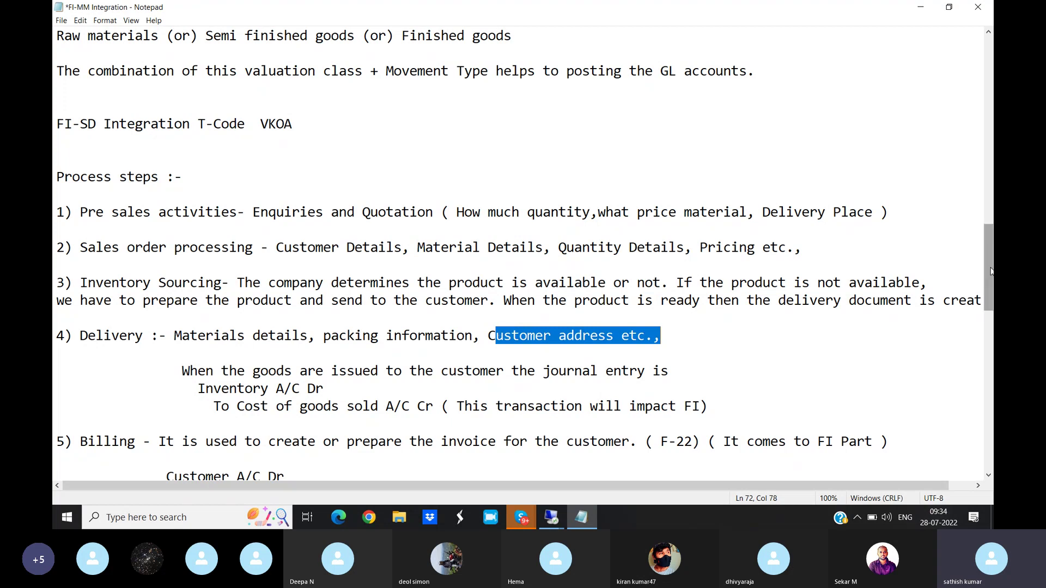
left_click_drag(991, 270, 990, 299)
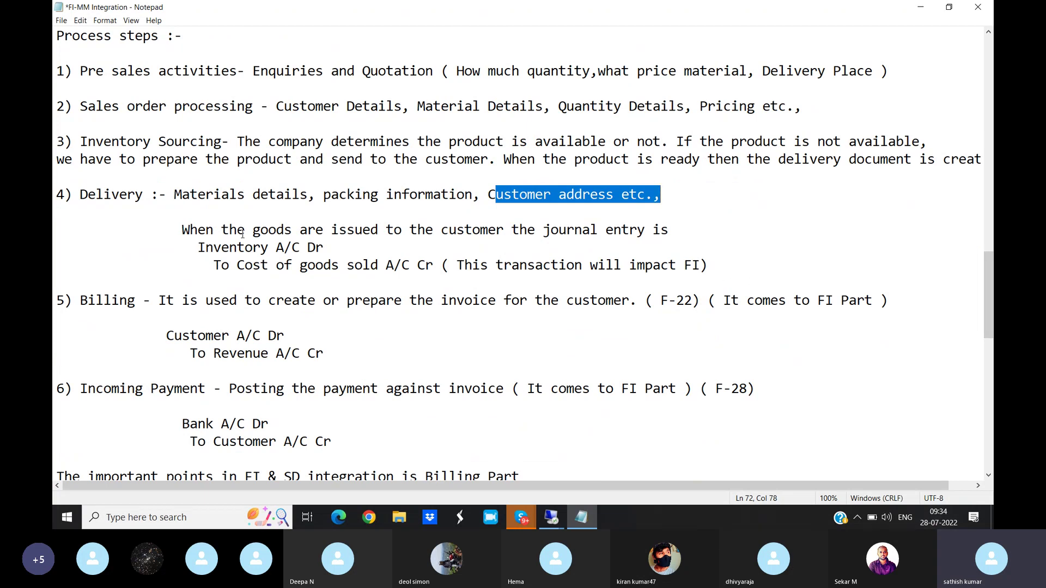
left_click_drag(183, 230, 681, 238)
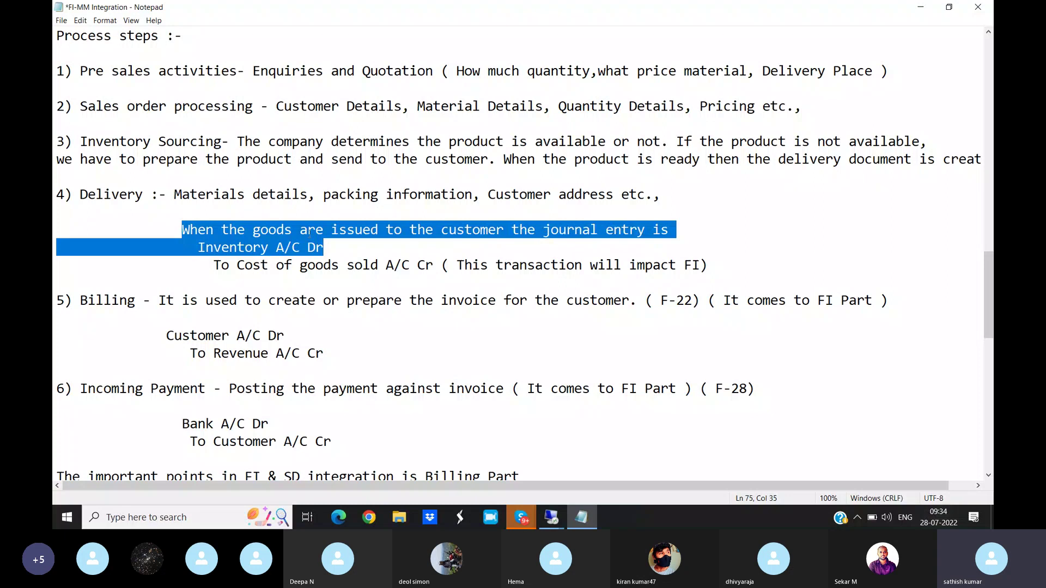
left_click(333, 246)
left_click_drag(183, 248, 355, 248)
left_click_drag(212, 267, 709, 261)
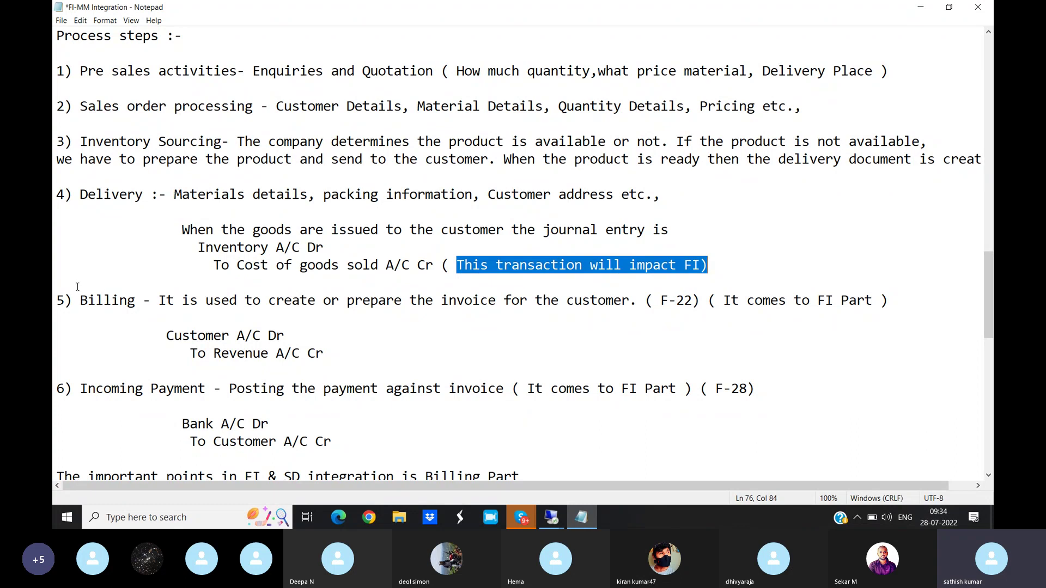
Highlight the billing step with its FI part remark, the customer account debit and the revenue account credit.
left_click_drag(73, 300, 866, 300)
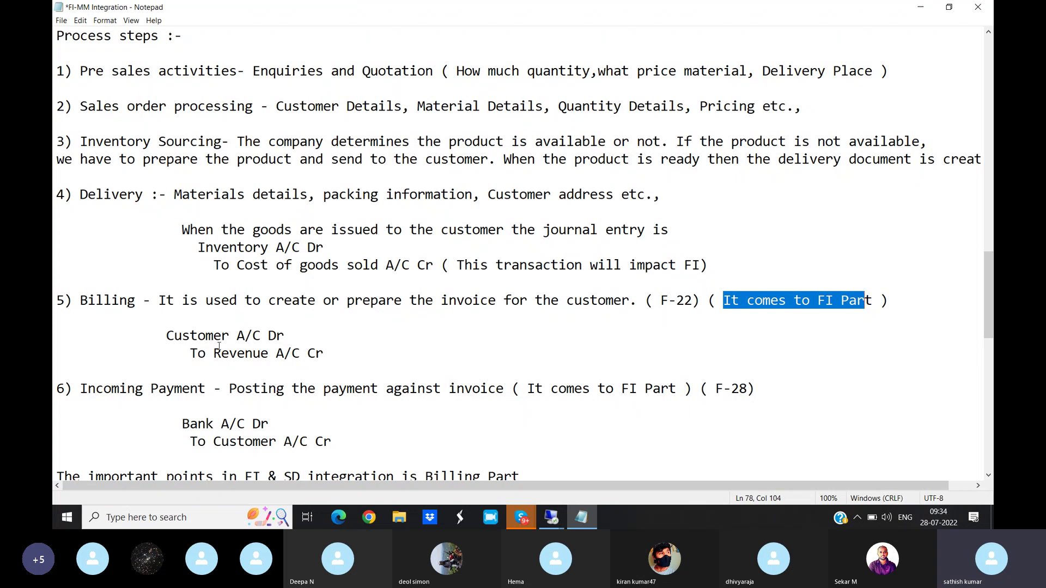
left_click_drag(169, 336, 299, 340)
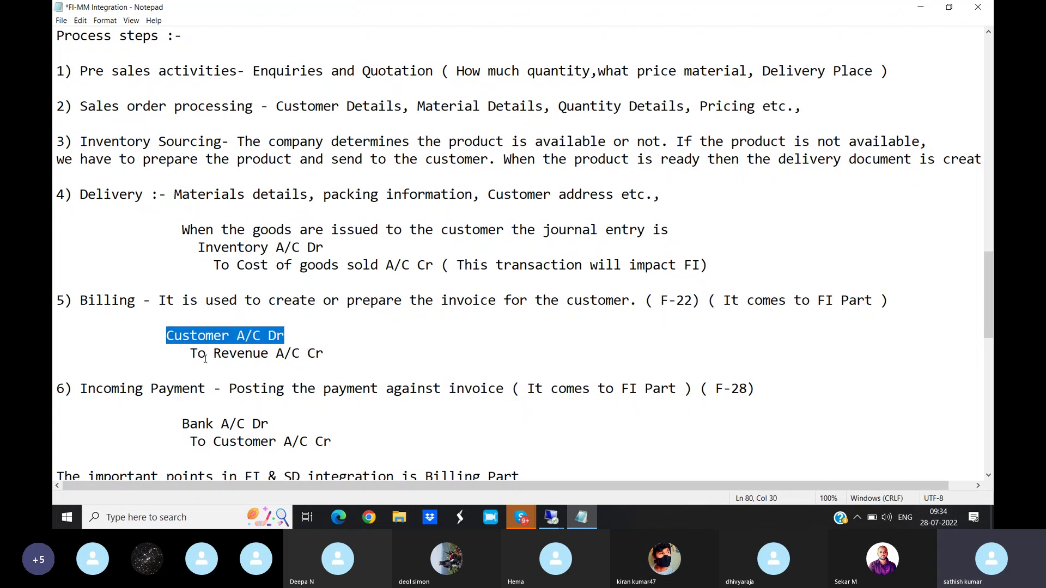
left_click_drag(190, 353, 336, 355)
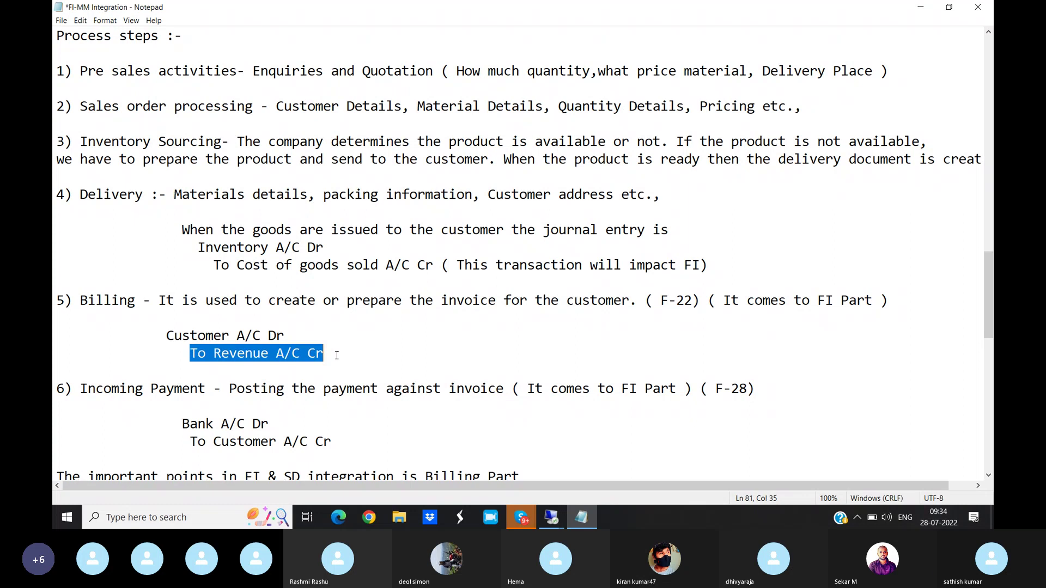
Highlight the incoming payment step with its bank debit, customer credit and F-28 code, plus the F-22 code of the billing step.
left_click_drag(80, 388, 205, 388)
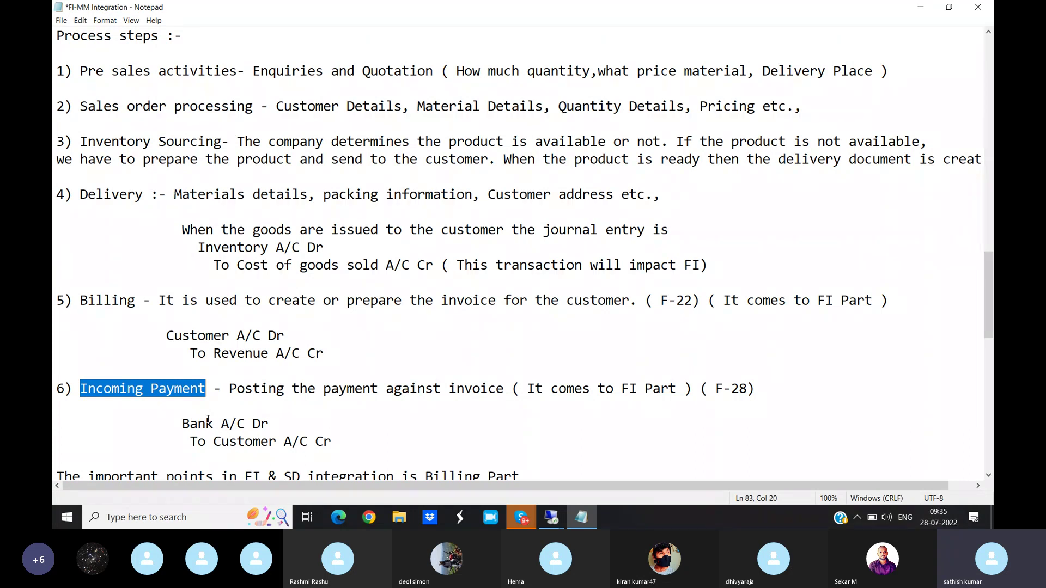
left_click_drag(182, 424, 287, 424)
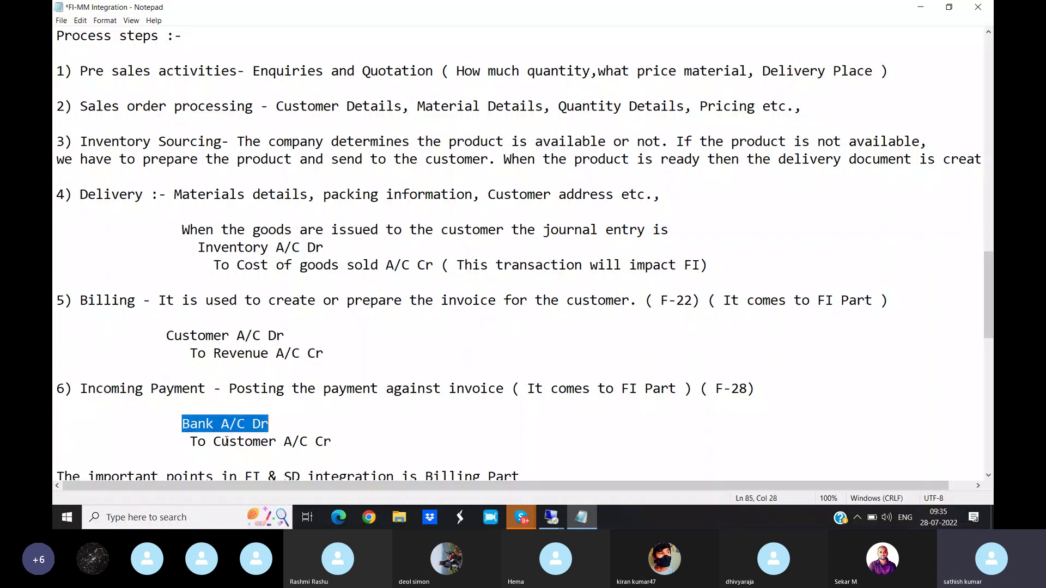
left_click_drag(189, 441, 331, 442)
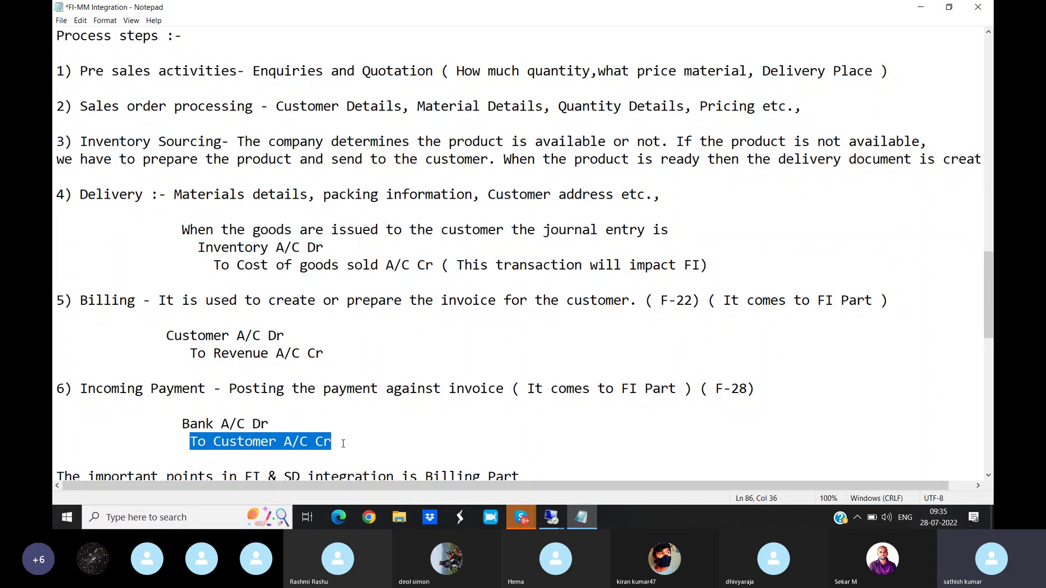
left_click_drag(714, 388, 760, 390)
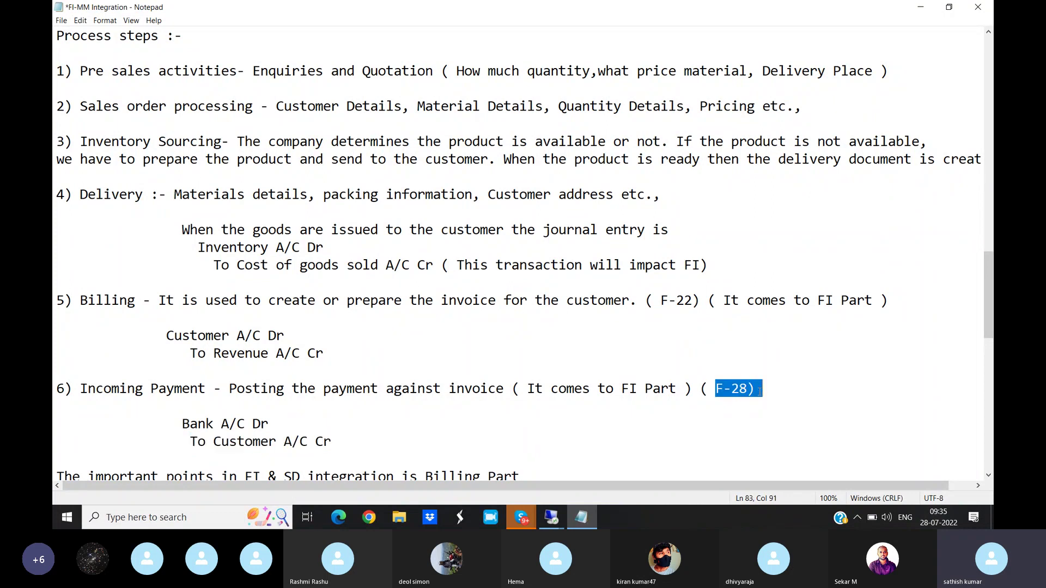
left_click_drag(660, 300, 695, 299)
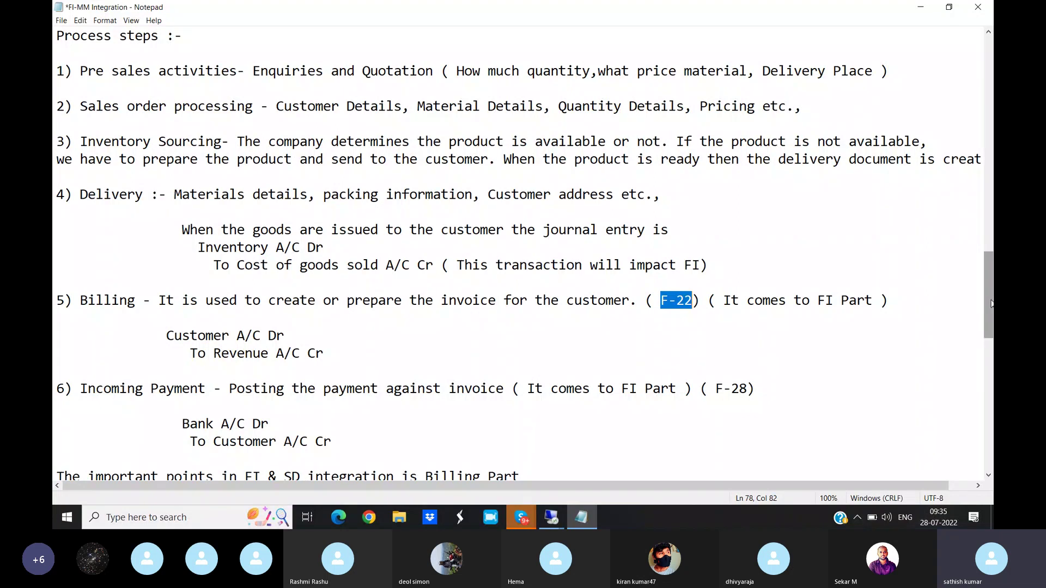
Highlight the note on billing as the important FI & SD integration point, the billing step and the customer debit and sales revenue credit entries.
left_click_drag(991, 303, 989, 327)
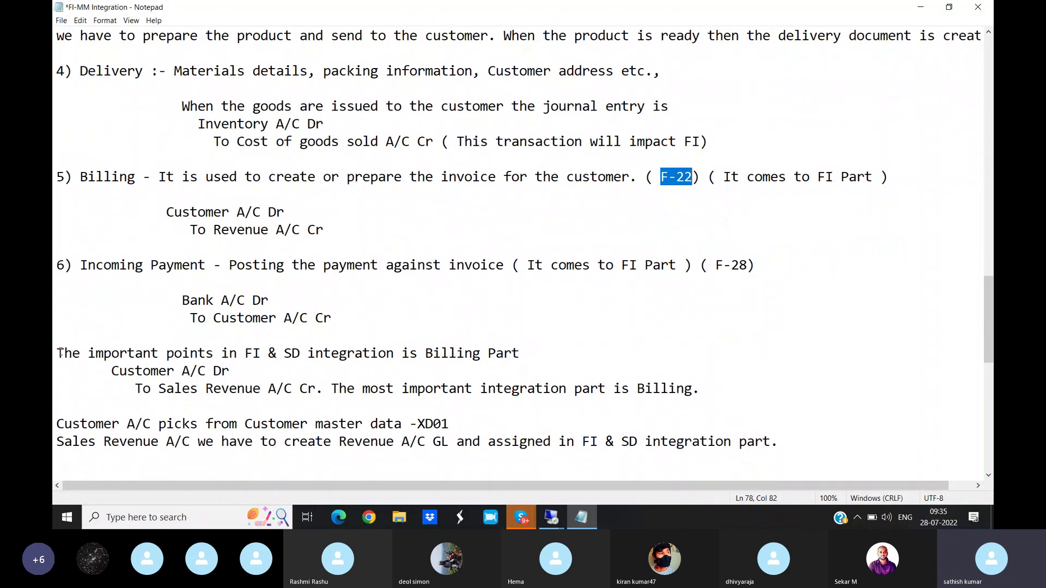
left_click_drag(57, 354, 538, 357)
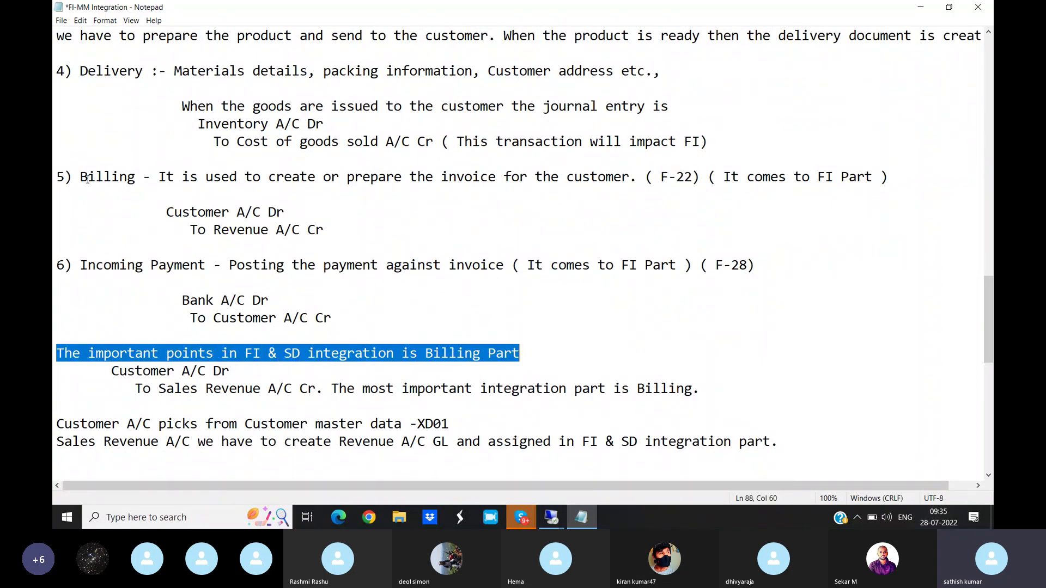
left_click_drag(81, 177, 150, 175)
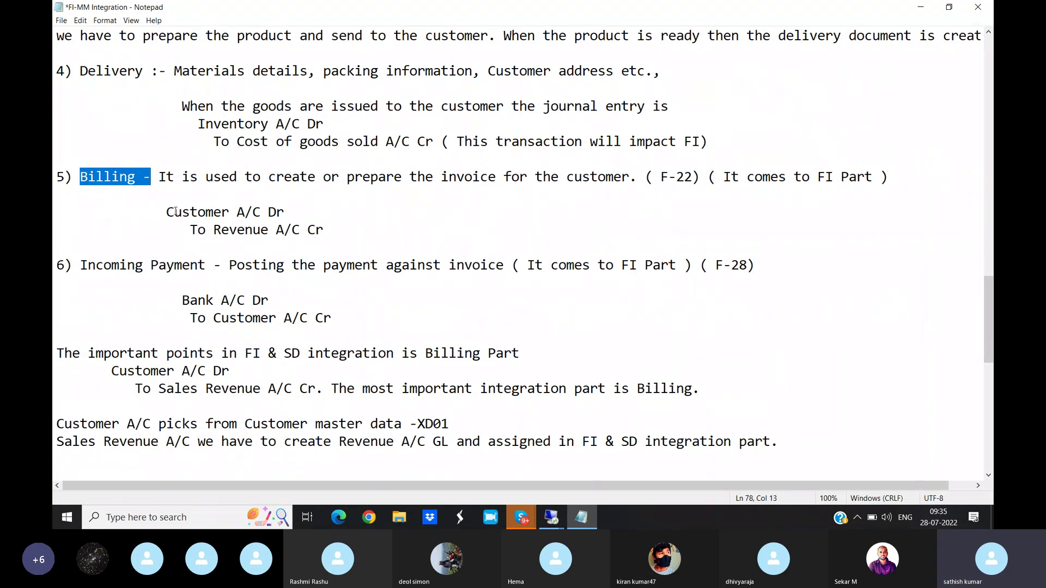
left_click_drag(175, 212, 326, 231)
left_click(119, 371)
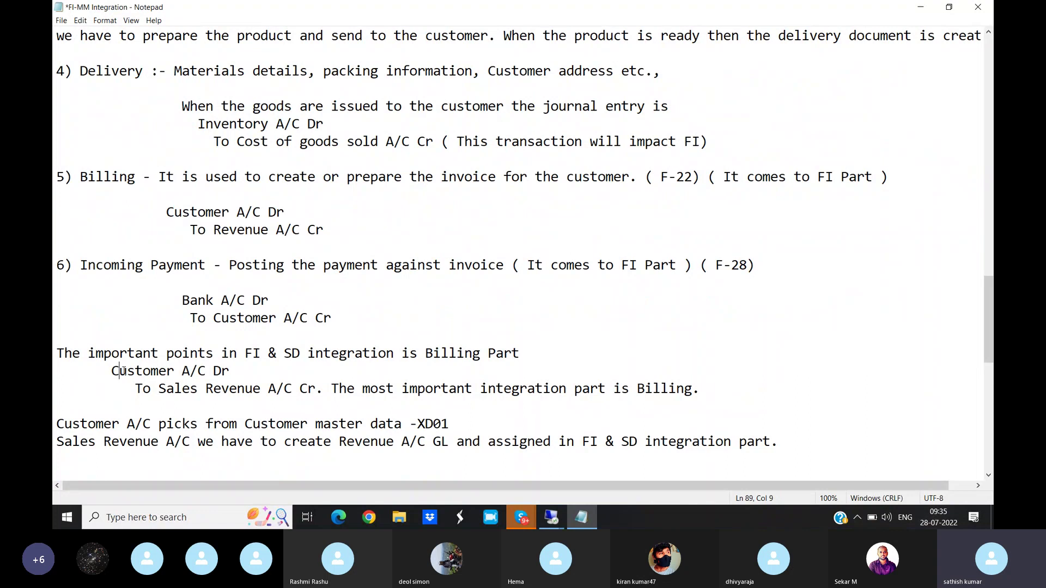
left_click_drag(111, 371, 234, 371)
left_click(135, 388)
left_click_drag(134, 388, 717, 397)
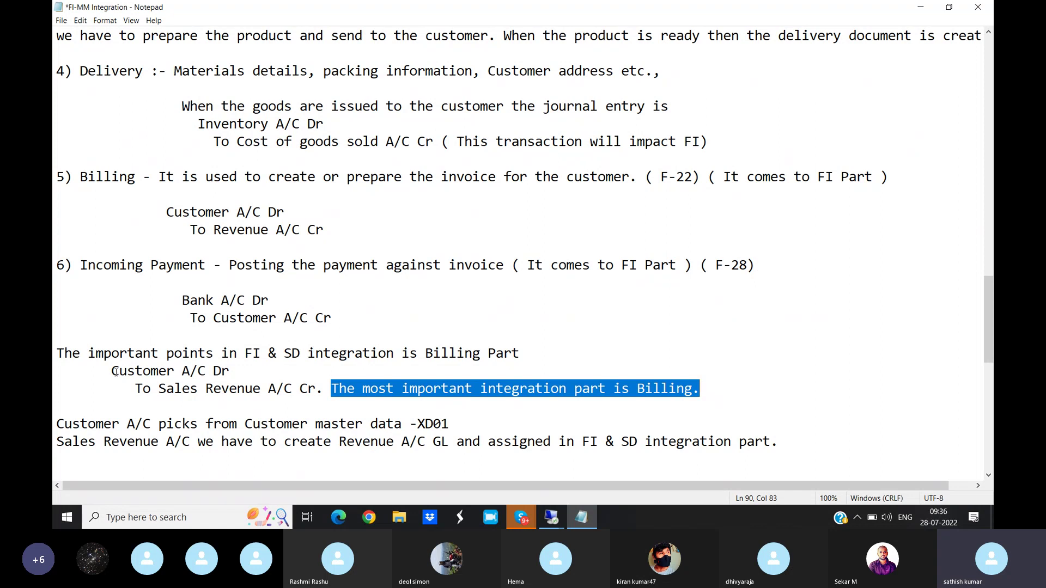
Highlight where the customer account is picked from, with XD01, and the creation and assignment of the sales revenue GL account.
left_click_drag(116, 372, 257, 372)
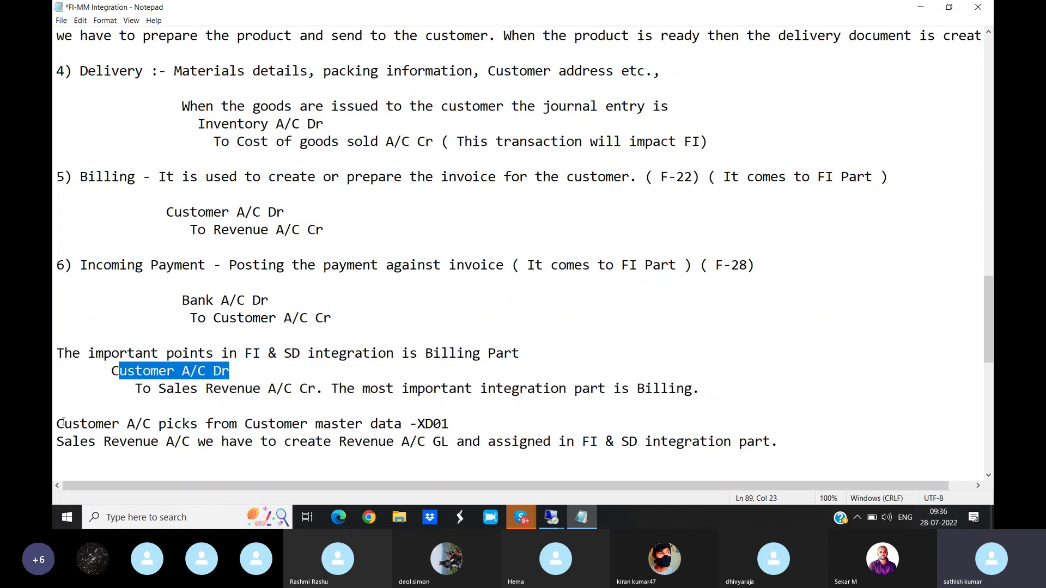
left_click_drag(57, 424, 463, 424)
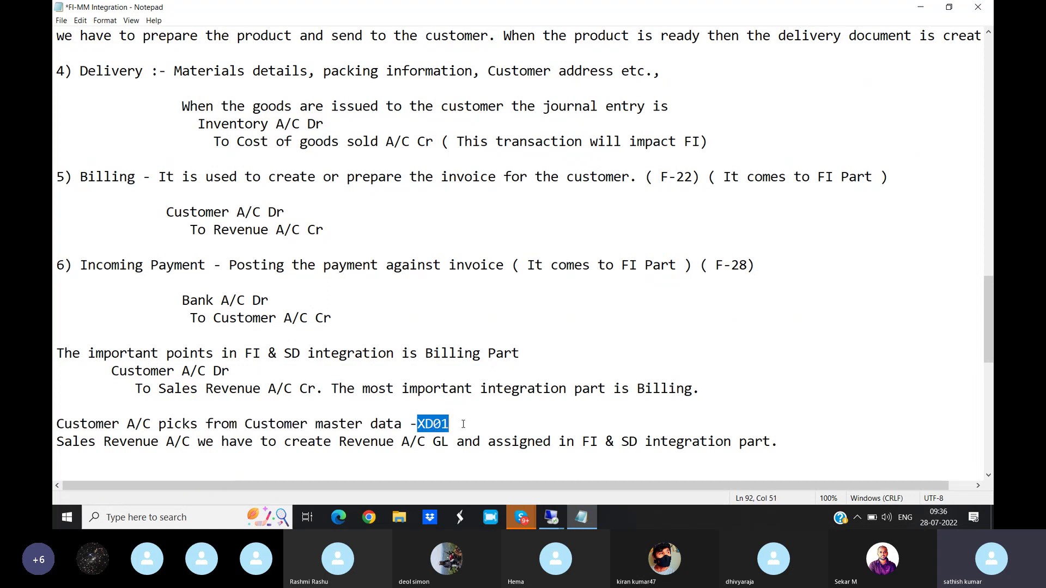
left_click_drag(158, 390, 326, 392)
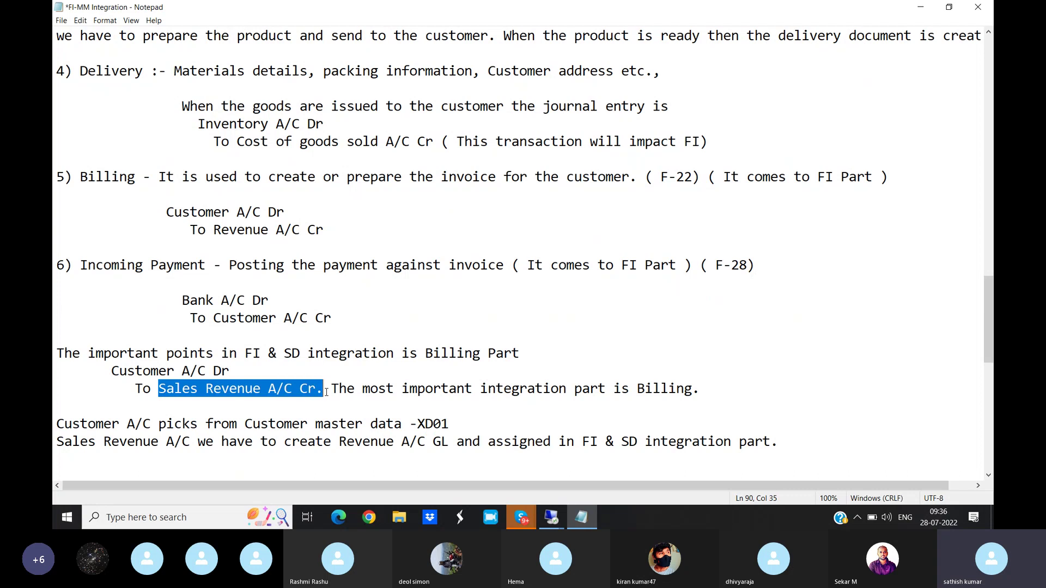
left_click_drag(56, 441, 424, 442)
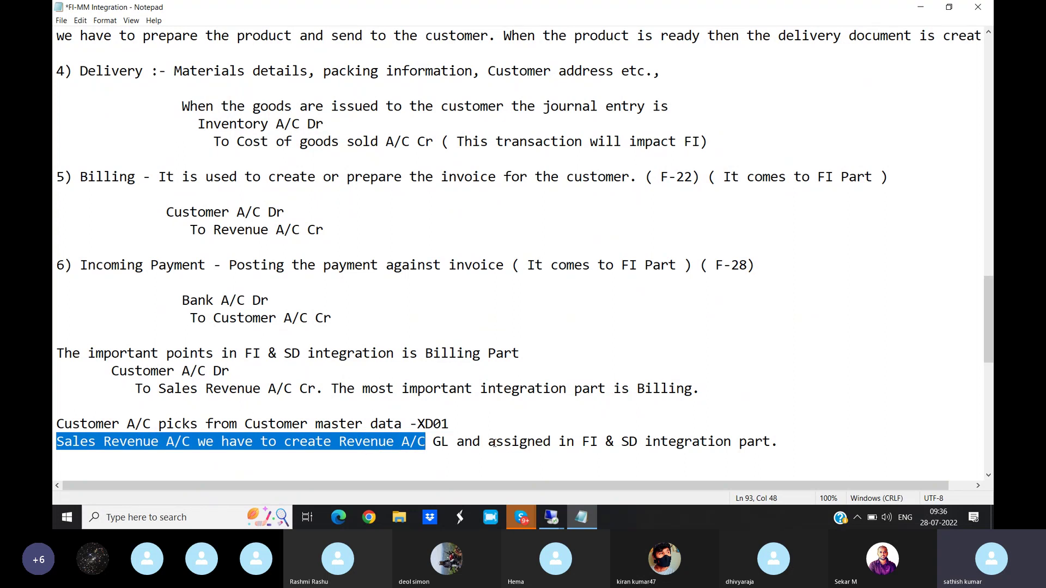
left_click_drag(480, 442, 799, 440)
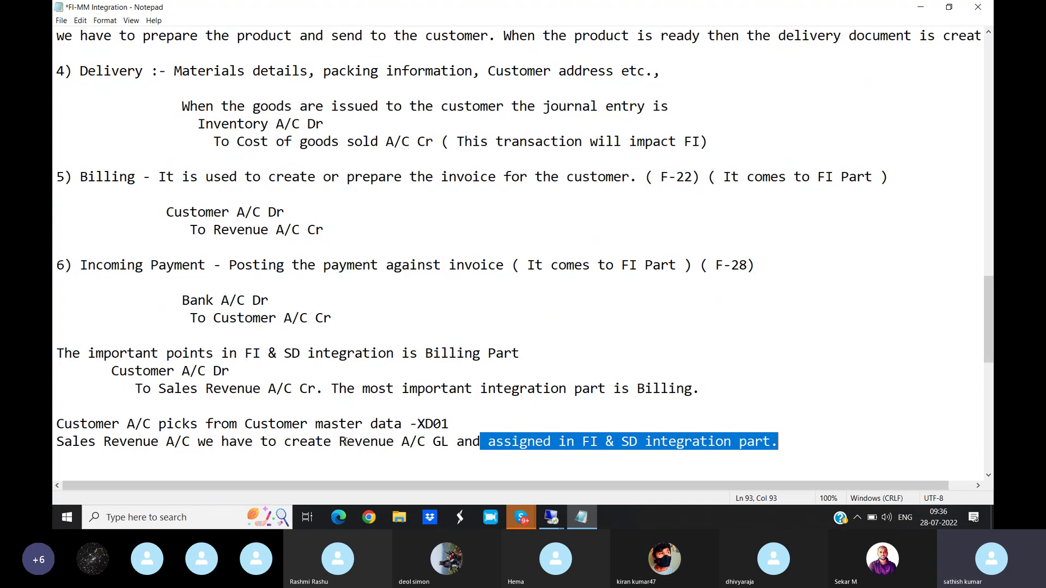
left_click_drag(345, 442, 450, 442)
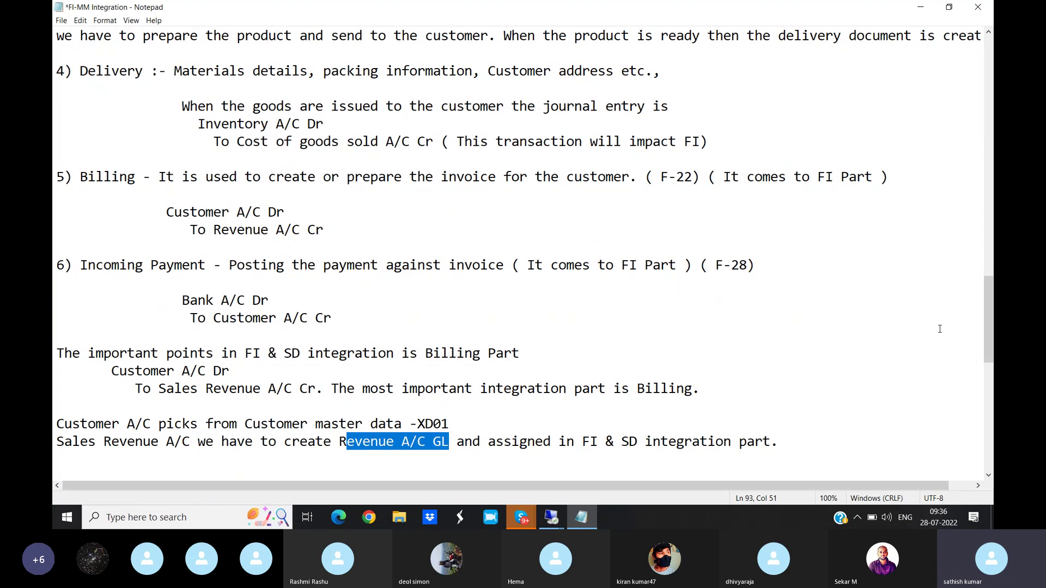
Highlight the FI-SD integration T-code VKOA and the ERB key in the Accounts Key list.
left_click_drag(990, 337, 986, 296)
left_click_drag(260, 70, 340, 68)
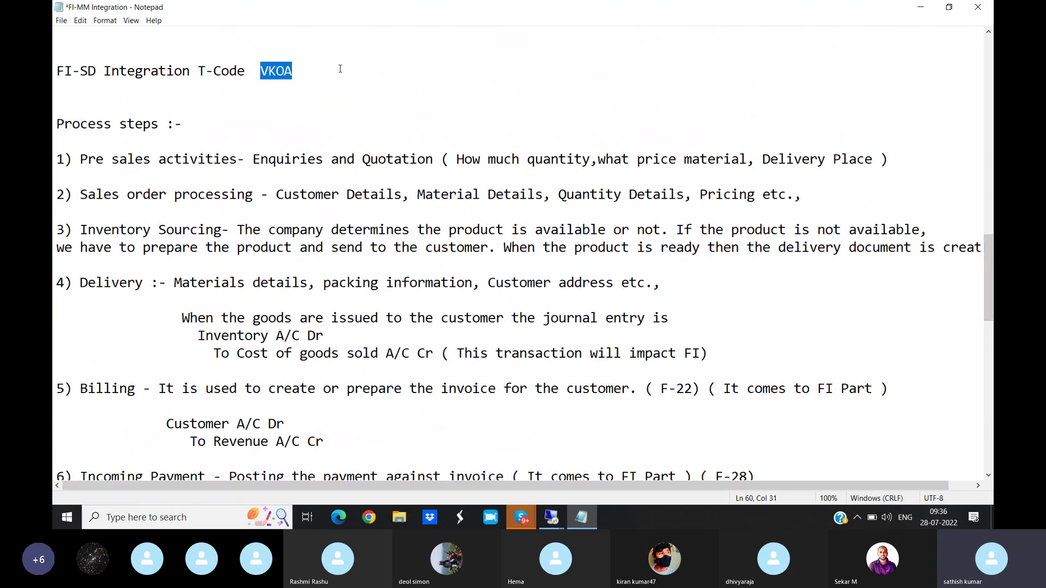
left_click_drag(988, 282, 992, 379)
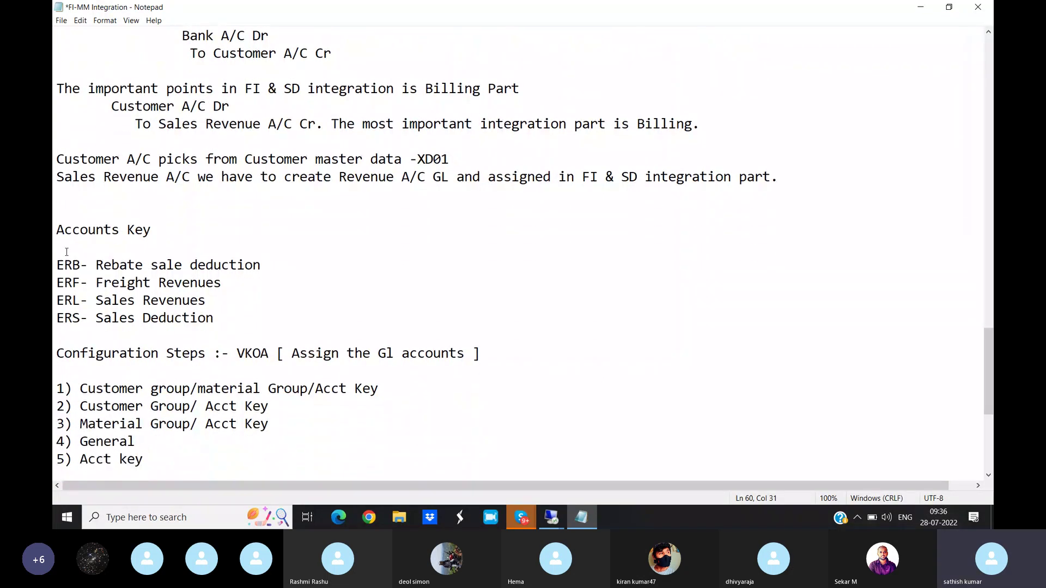
left_click_drag(57, 256, 82, 263)
Switch to the SAP remote session, recall the /nvkoa command and open the Cust.Grp/MaterialGrp/AcctKey table in Assign G/L Accounts.
mouse_move(552, 518)
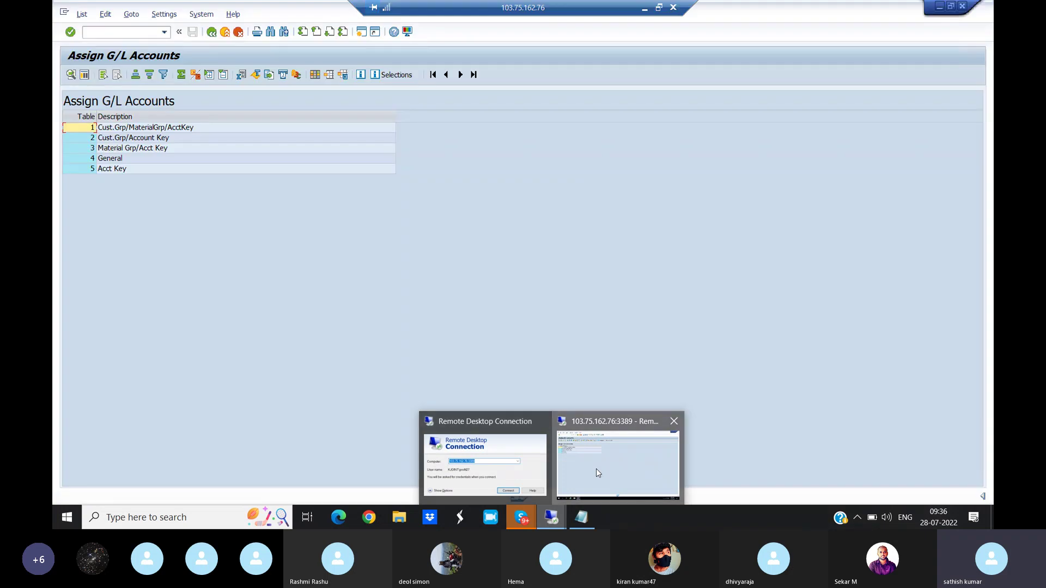
left_click(596, 468)
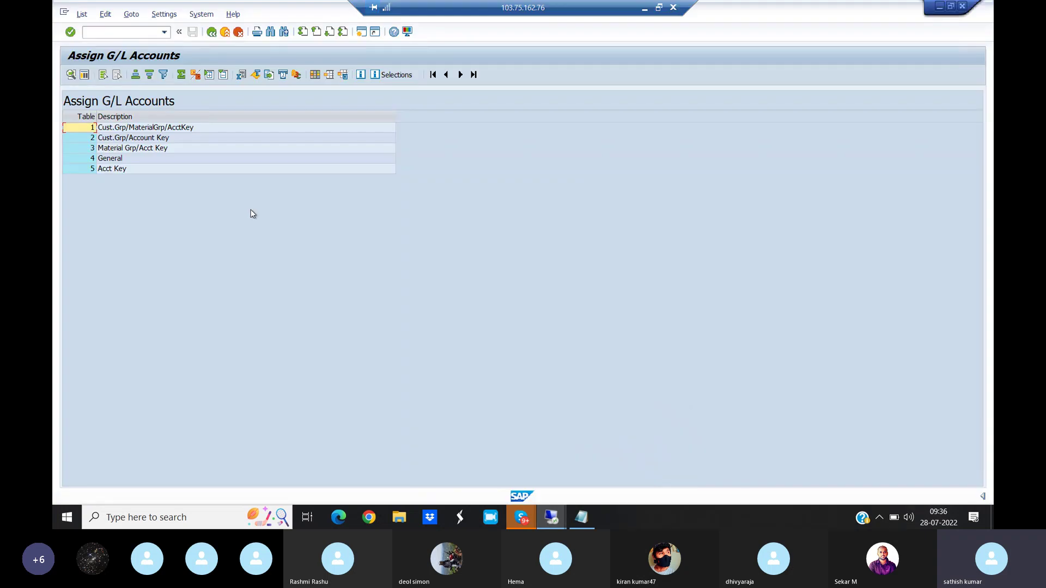
left_click(168, 33)
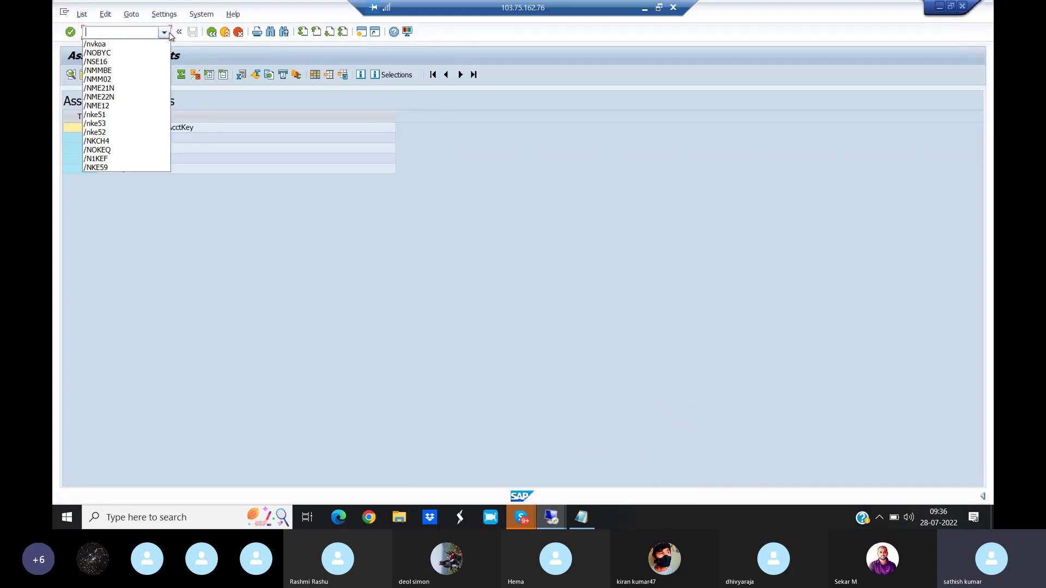
left_click(125, 45)
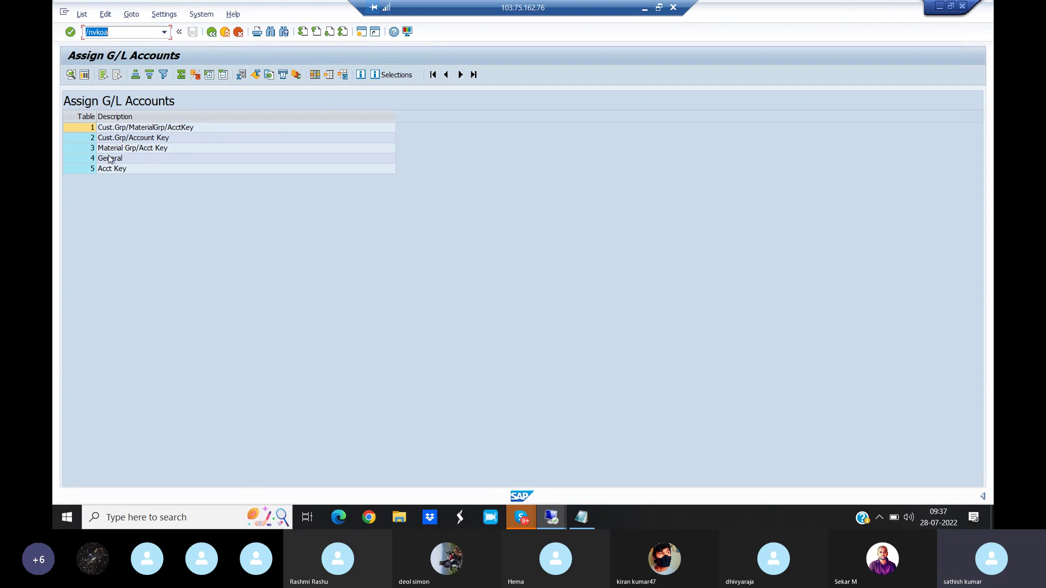
double_click(154, 130)
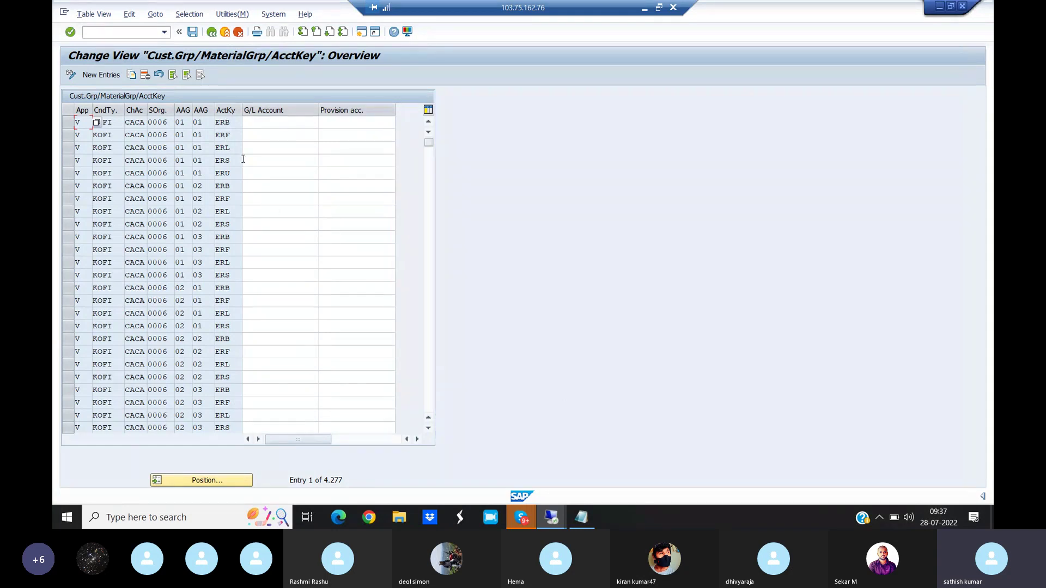
Return to the Notepad notes and highlight the account keys ERB, ERF, ERL and ERS with their rebate, freight, sales revenue and deduction descriptions.
left_click(583, 521)
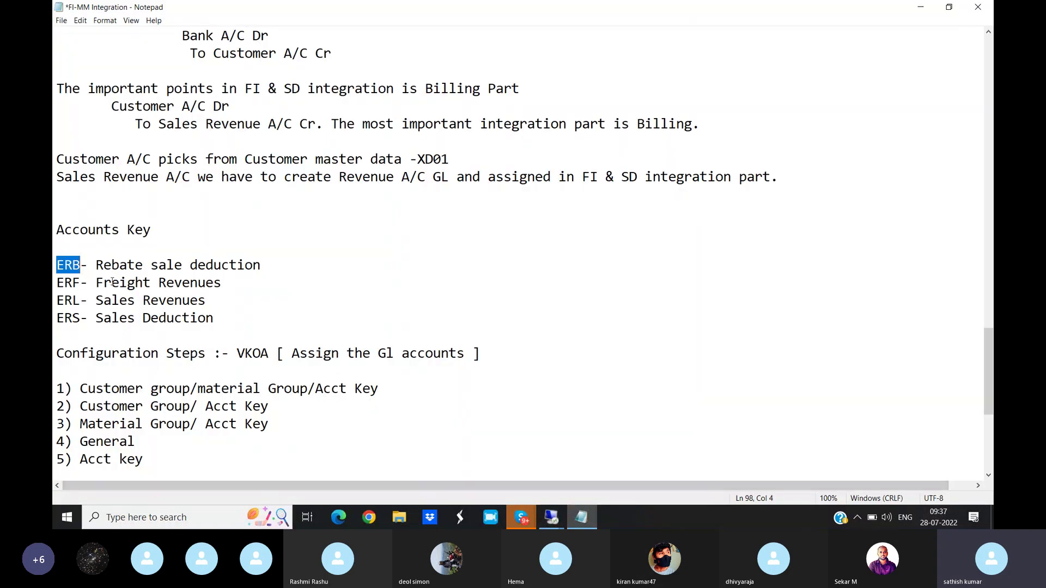
left_click(96, 266)
left_click_drag(97, 265, 268, 266)
left_click_drag(57, 283, 87, 283)
left_click_drag(102, 283, 233, 283)
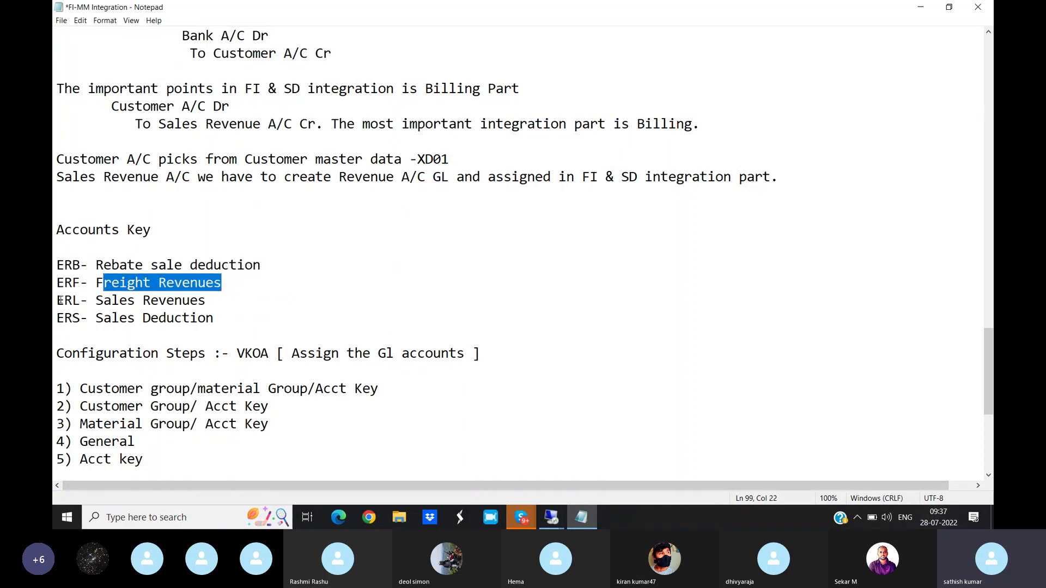
left_click_drag(57, 300, 206, 300)
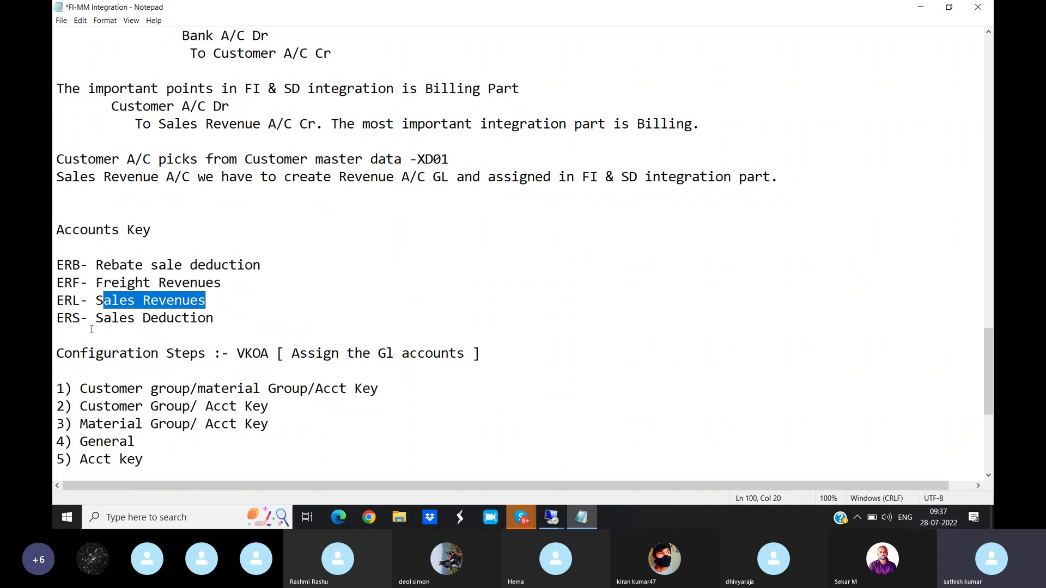
left_click_drag(58, 319, 215, 319)
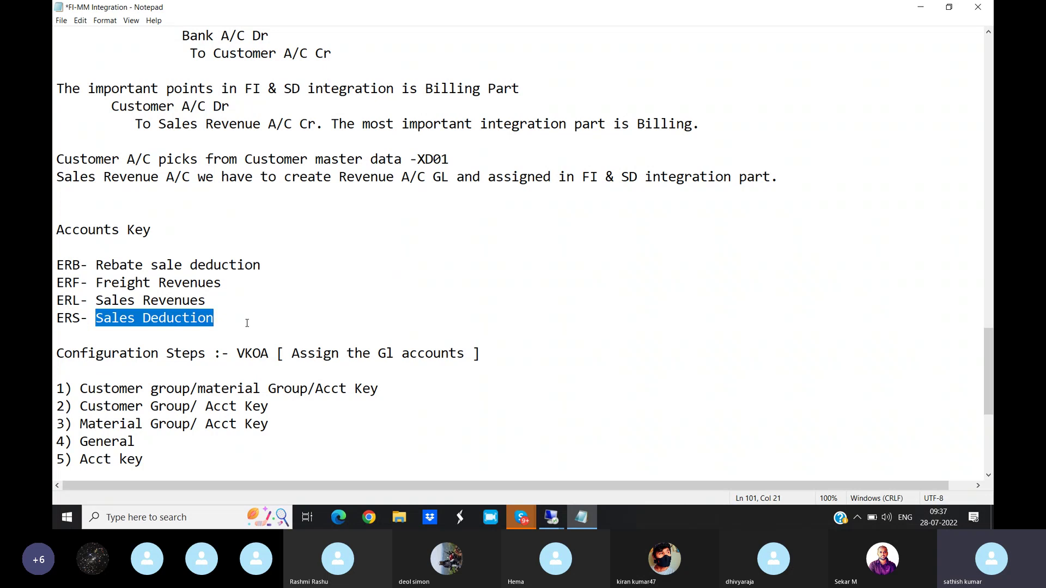
Highlight the first VKOA configuration step, then switch to the SAP session and go back to the Assign G/L Accounts table list.
left_click_drag(56, 389, 234, 390)
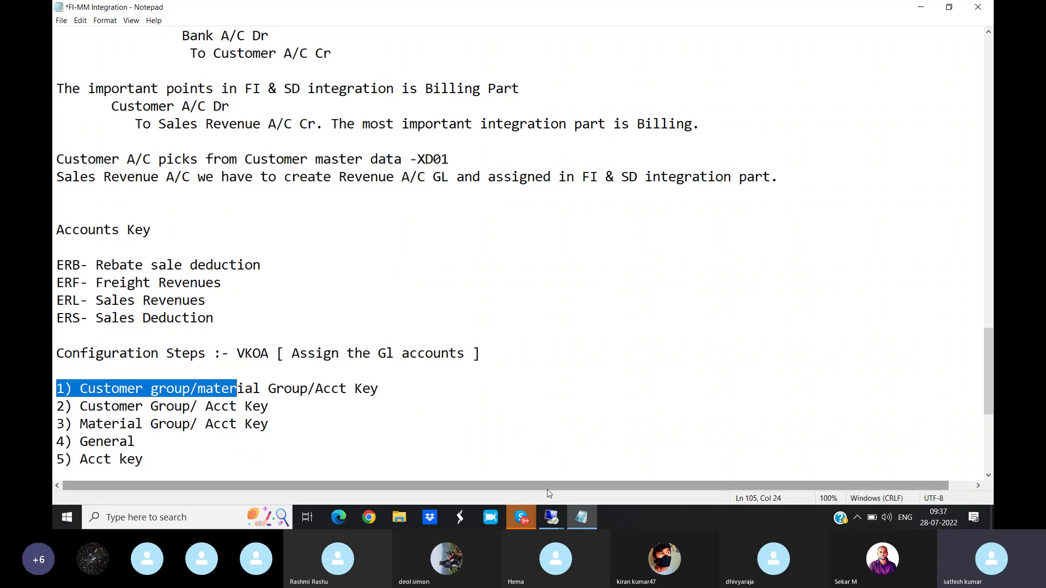
mouse_move(551, 517)
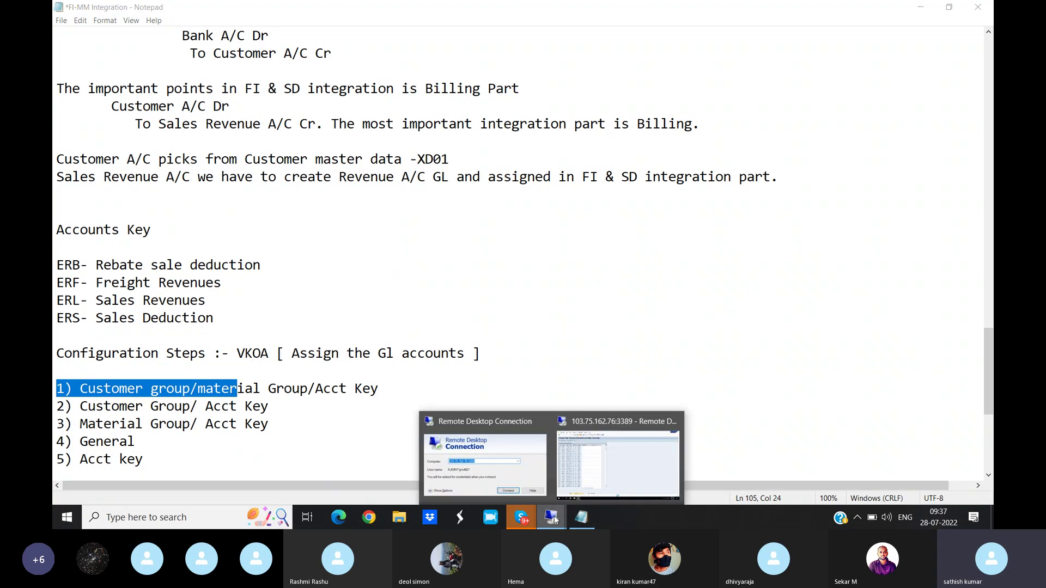
left_click(595, 471)
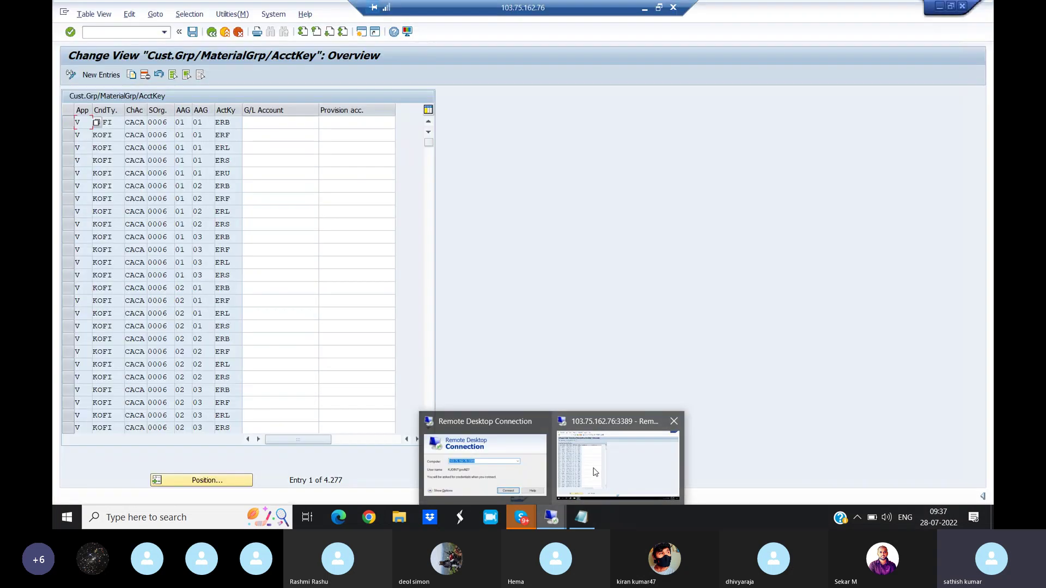
left_click(212, 32)
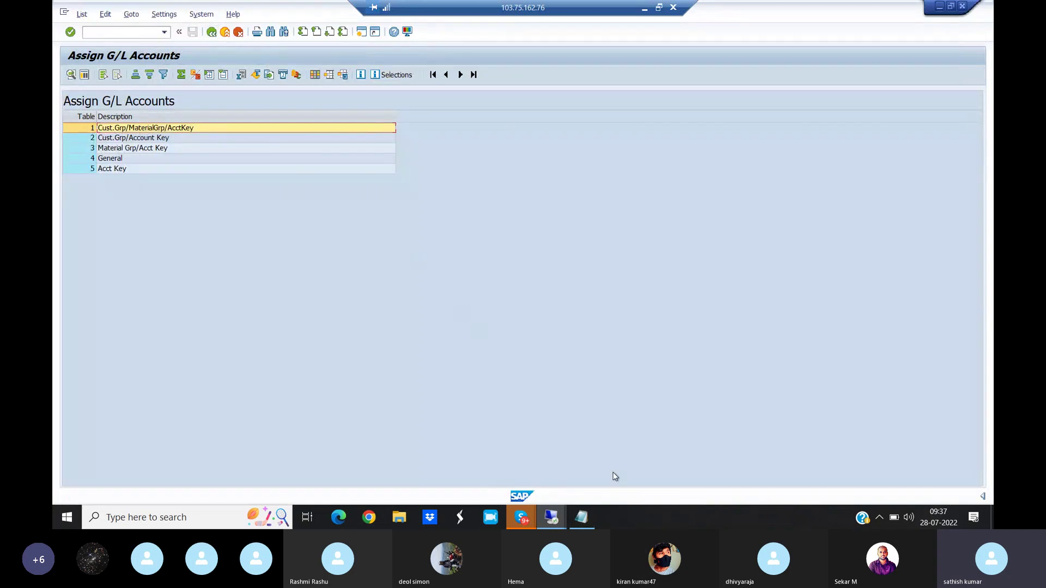
Return to the Notepad notes and highlight the VKOA configuration steps 2 to 5 and the Customer group/material Group/Acct Key combination.
left_click(582, 522)
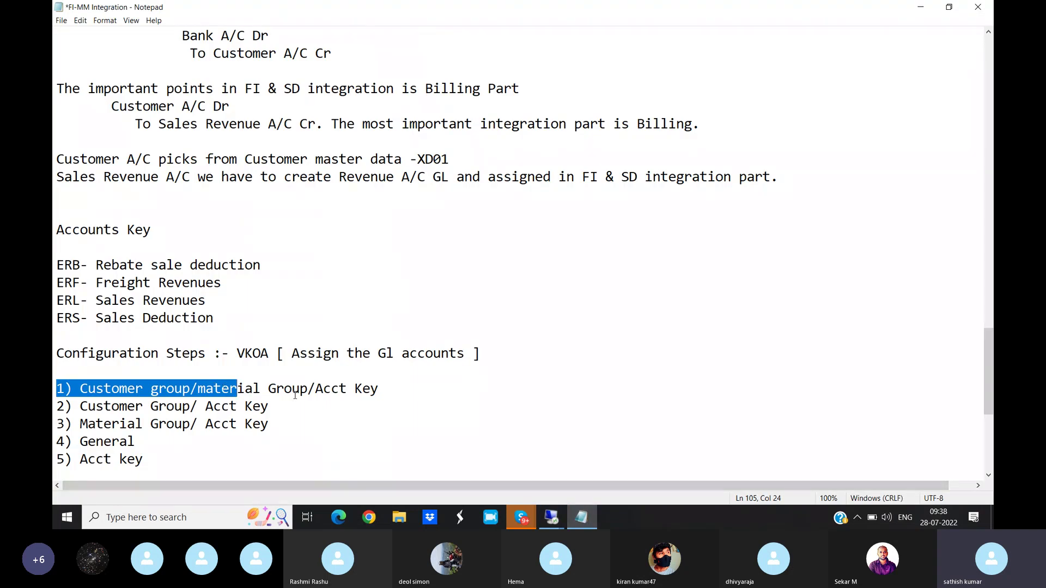
left_click_drag(80, 406, 283, 407)
left_click_drag(80, 424, 298, 429)
left_click_drag(80, 442, 166, 465)
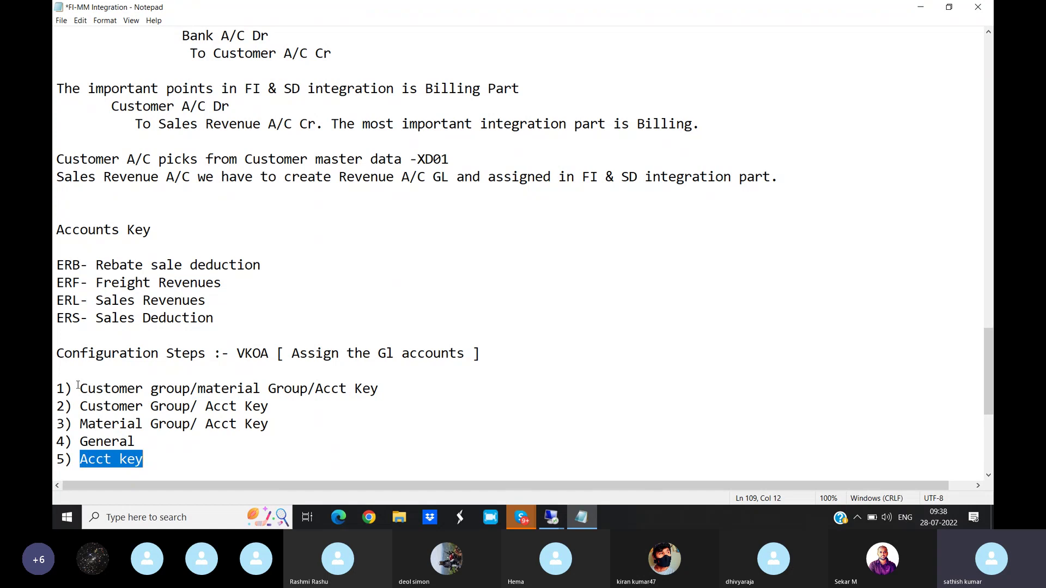
left_click_drag(80, 389, 421, 388)
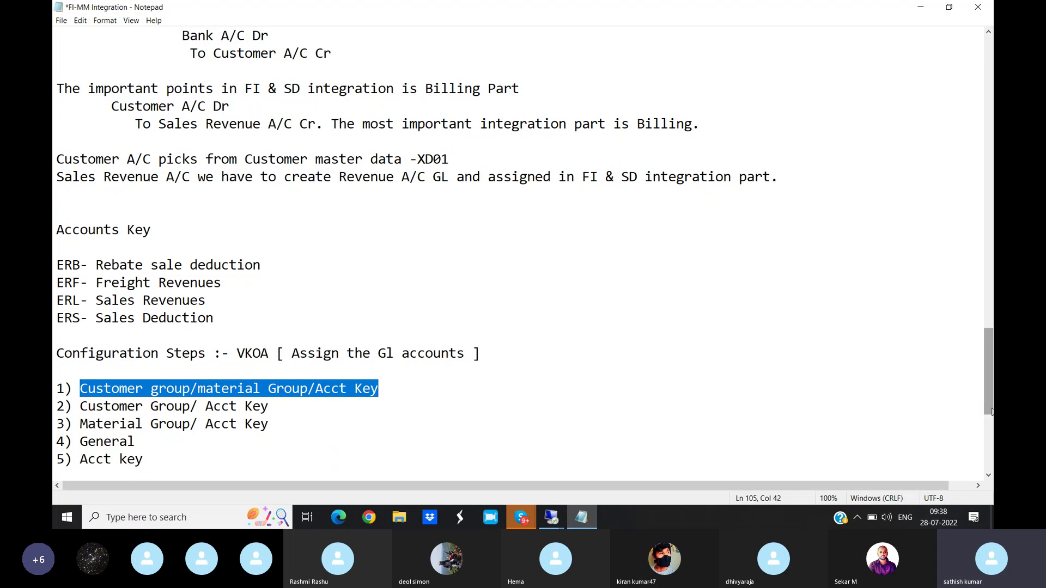
left_click_drag(989, 400, 989, 424)
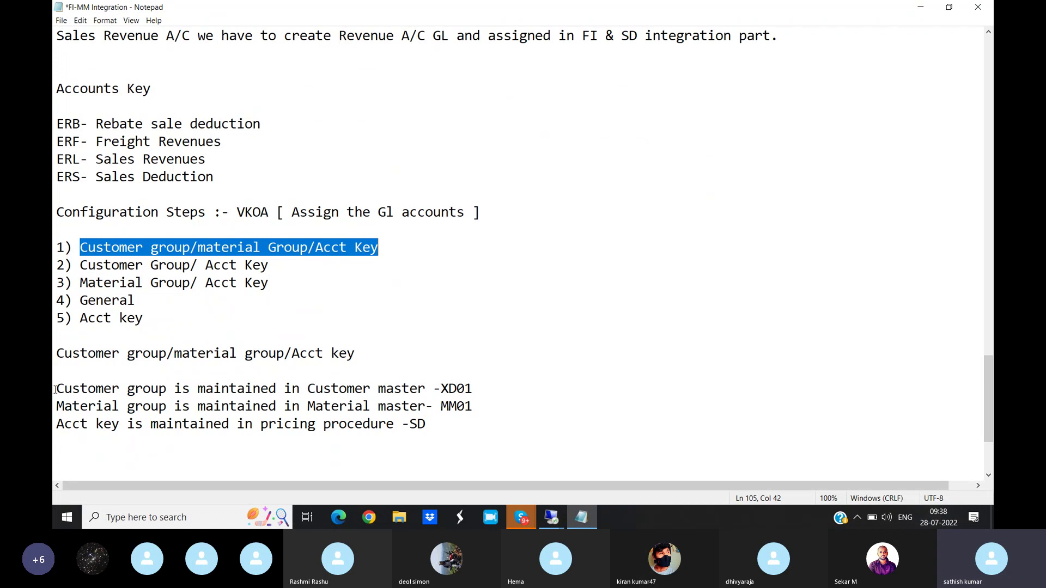
Highlight the notes on customer group maintained in XD01, material group in MM01 and Acct key in the SD pricing procedure.
left_click_drag(57, 389, 494, 385)
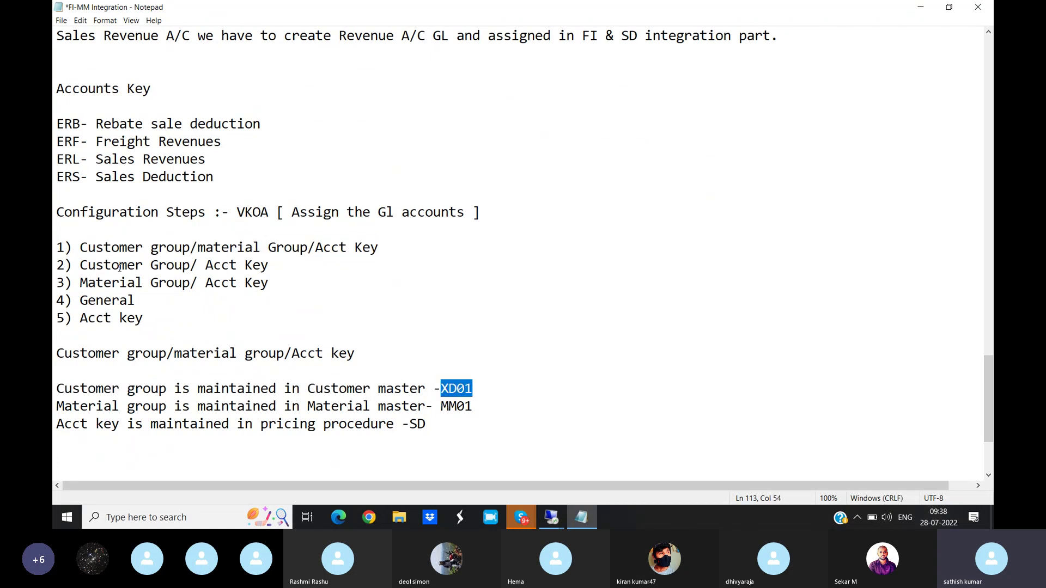
left_click_drag(73, 247, 199, 242)
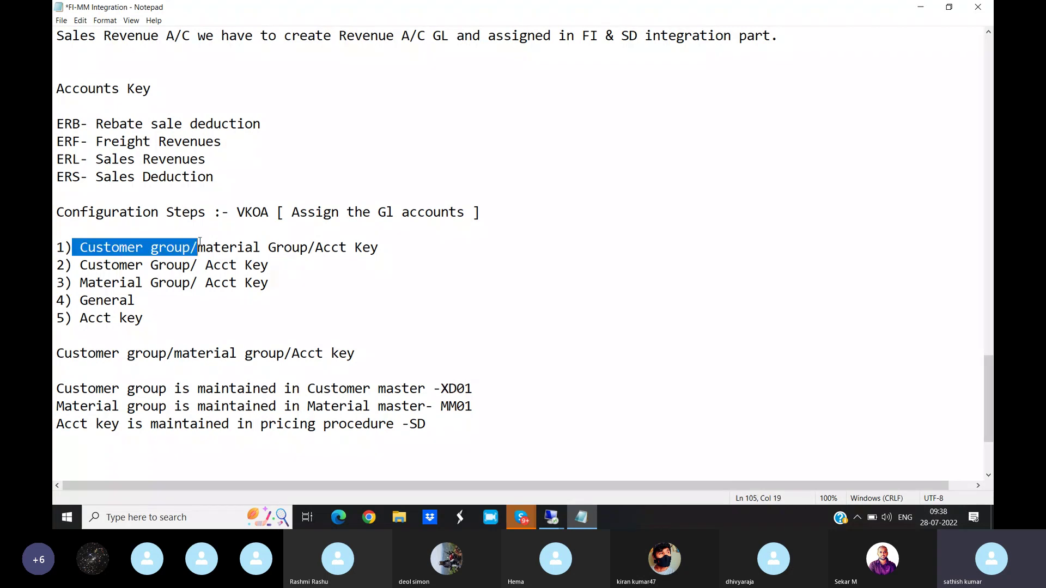
left_click_drag(56, 406, 473, 407)
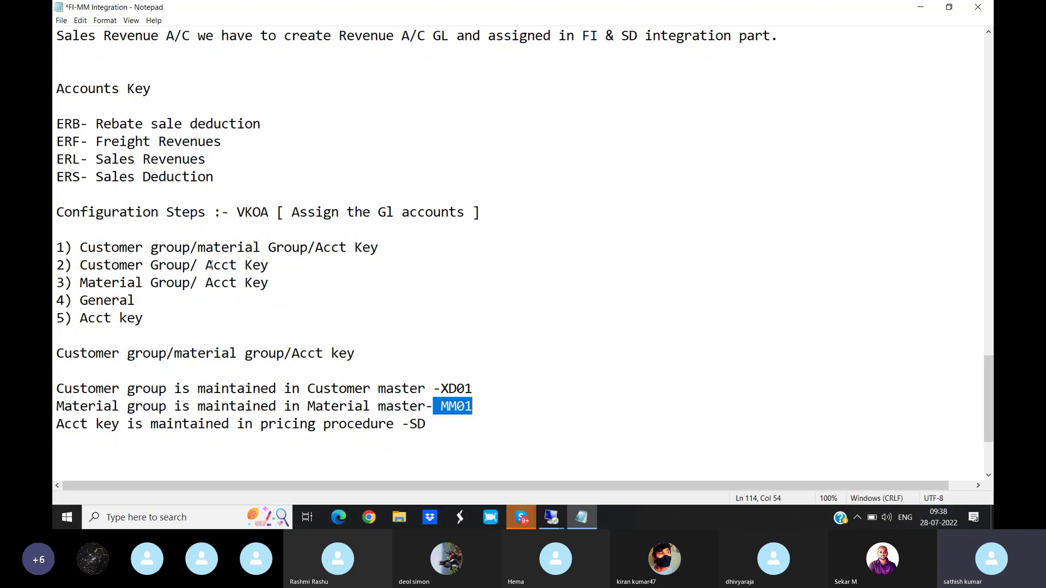
left_click_drag(209, 265, 284, 267)
left_click_drag(57, 424, 449, 423)
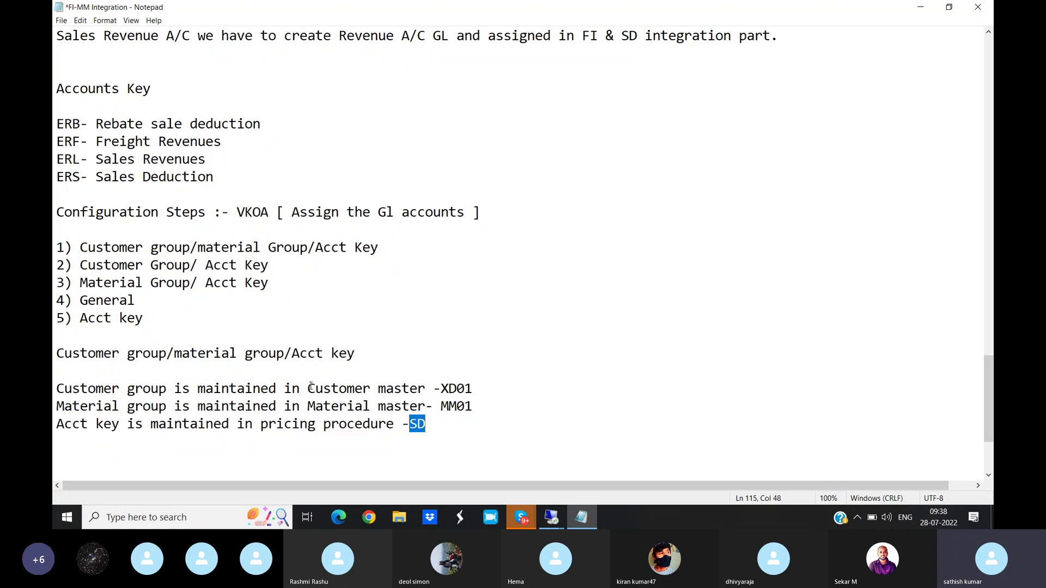
Highlight the words Customer, Material and pricing in the maintenance notes, followed by the Customer group/material Group/Acct Key configuration step.
left_click_drag(308, 388, 374, 388)
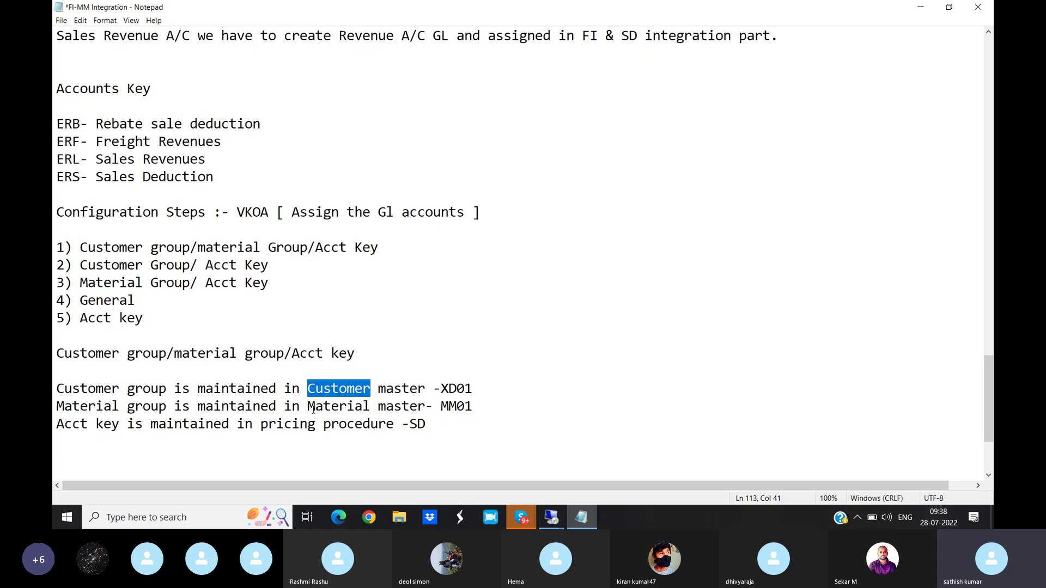
left_click_drag(308, 406, 374, 406)
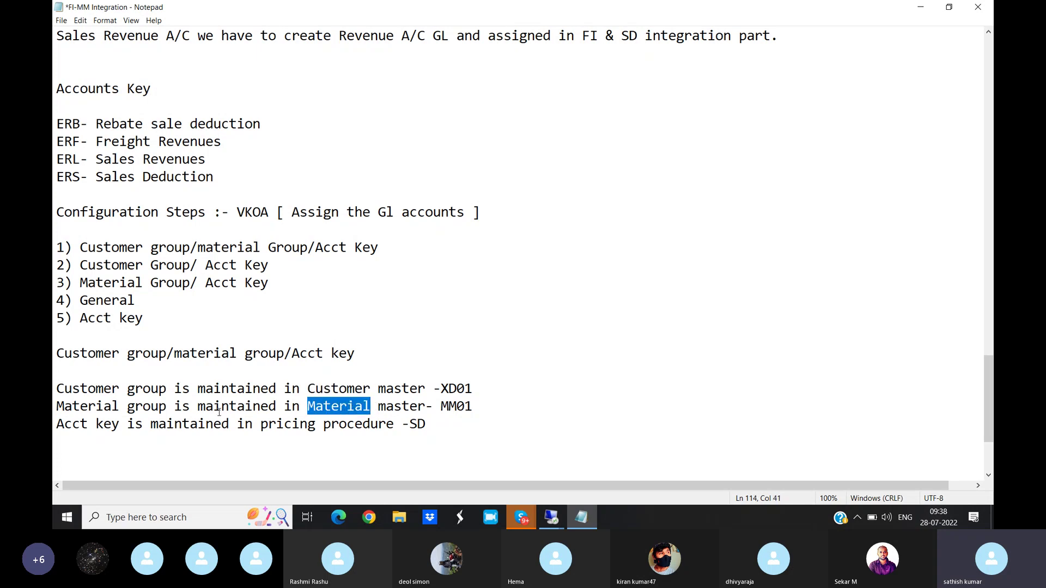
left_click(255, 424)
left_click_drag(256, 424, 315, 424)
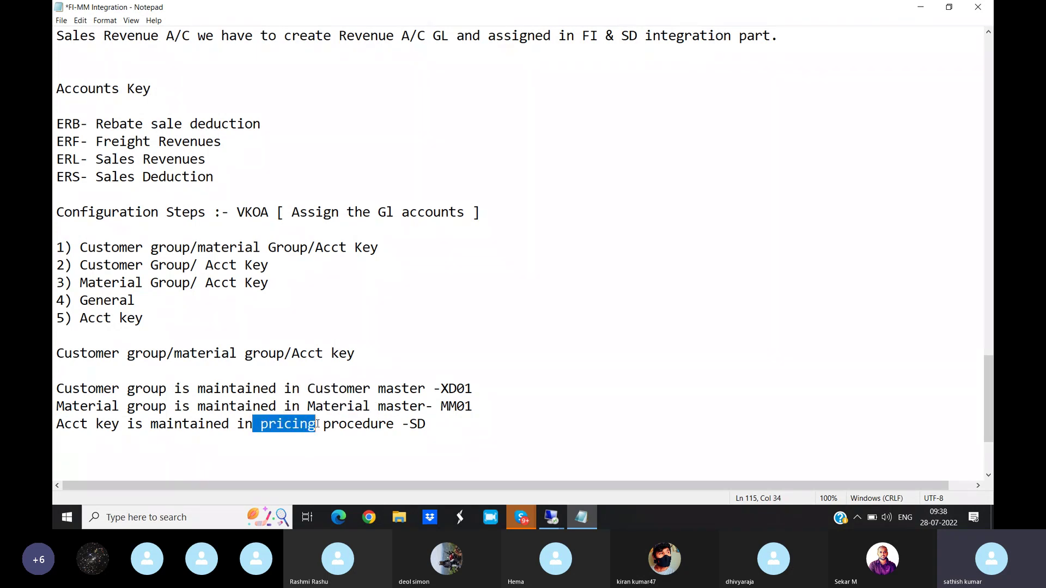
left_click_drag(81, 247, 391, 248)
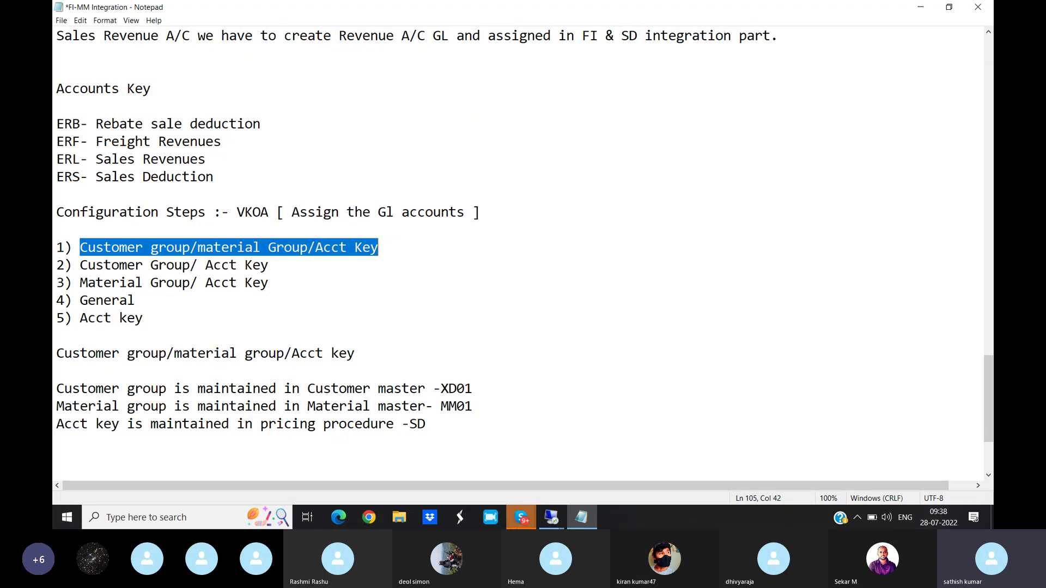
Switch to the SAP session, open the Cust.Grp/MaterialGrp/AcctKey table and point out the first row's condition type, chart of accounts, account key and G/L account.
mouse_move(552, 517)
left_click(606, 458)
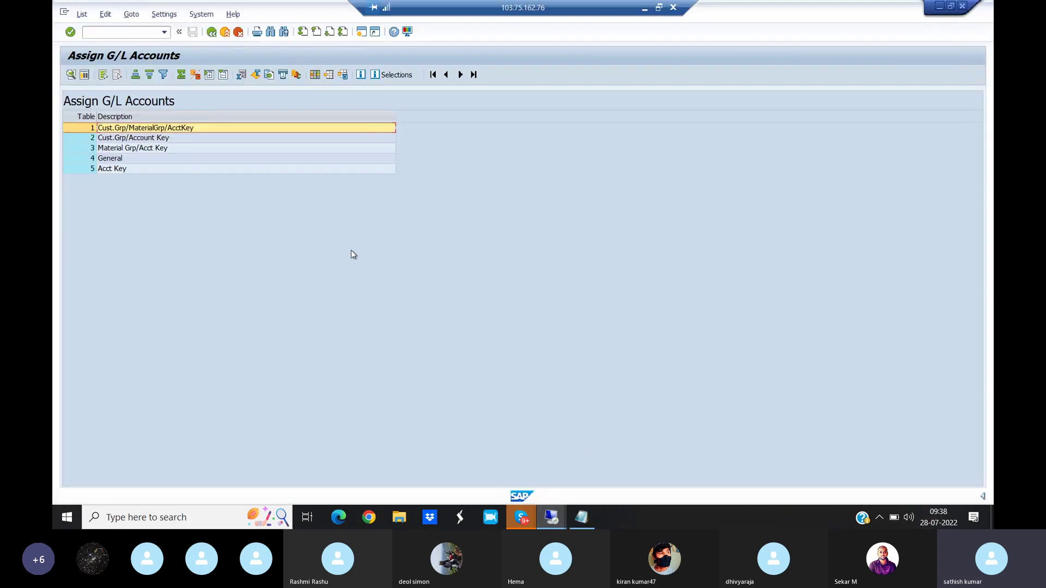
double_click(151, 128)
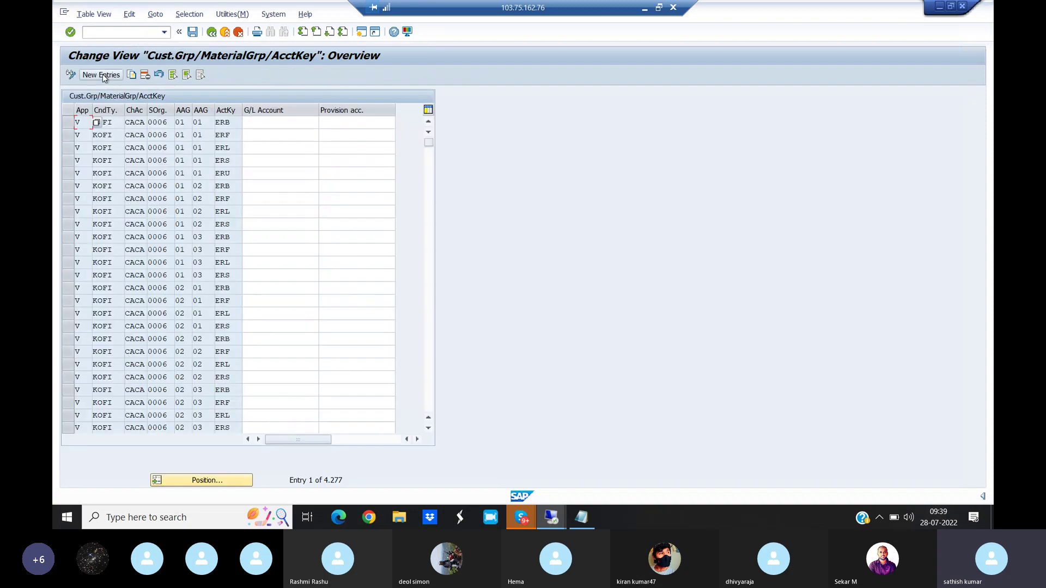
left_click(116, 125)
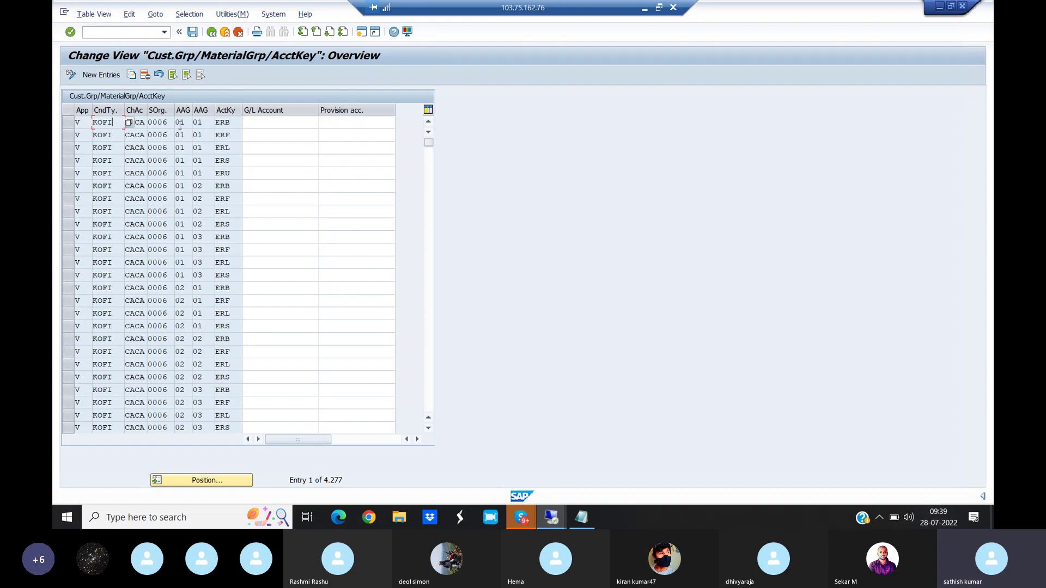
left_click(141, 123)
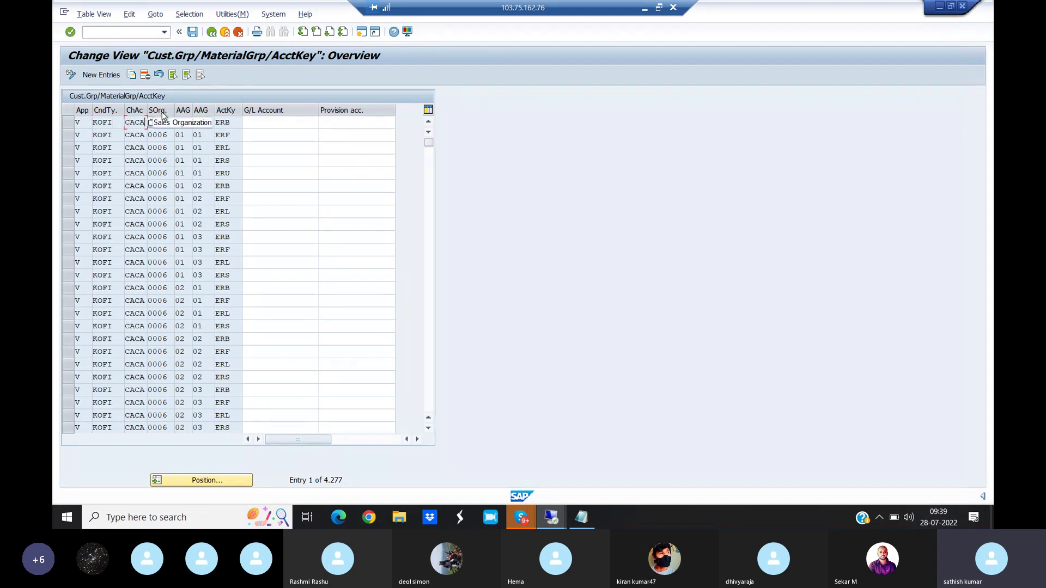
left_click(231, 124)
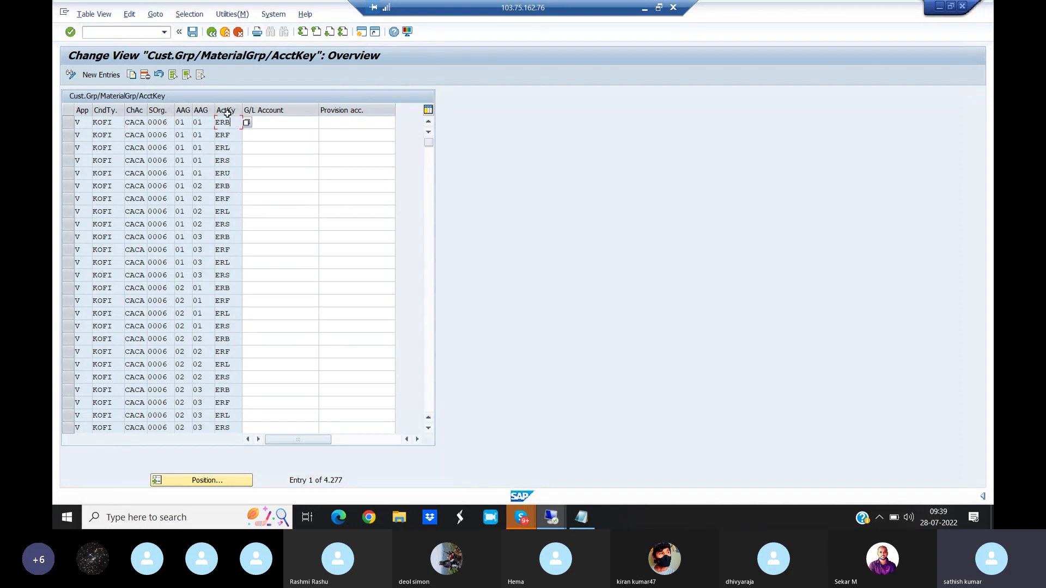
left_click(271, 123)
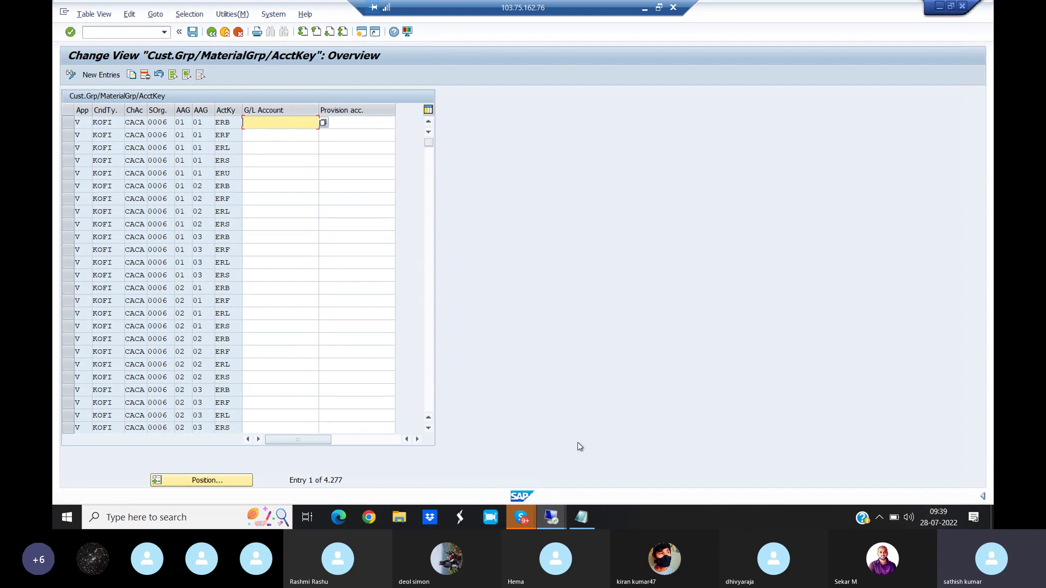
Return to the Notepad notes and highlight the Sales Revenue credit entry, the Billing remark and the line on assigning the Revenue A/C GL.
left_click(587, 523)
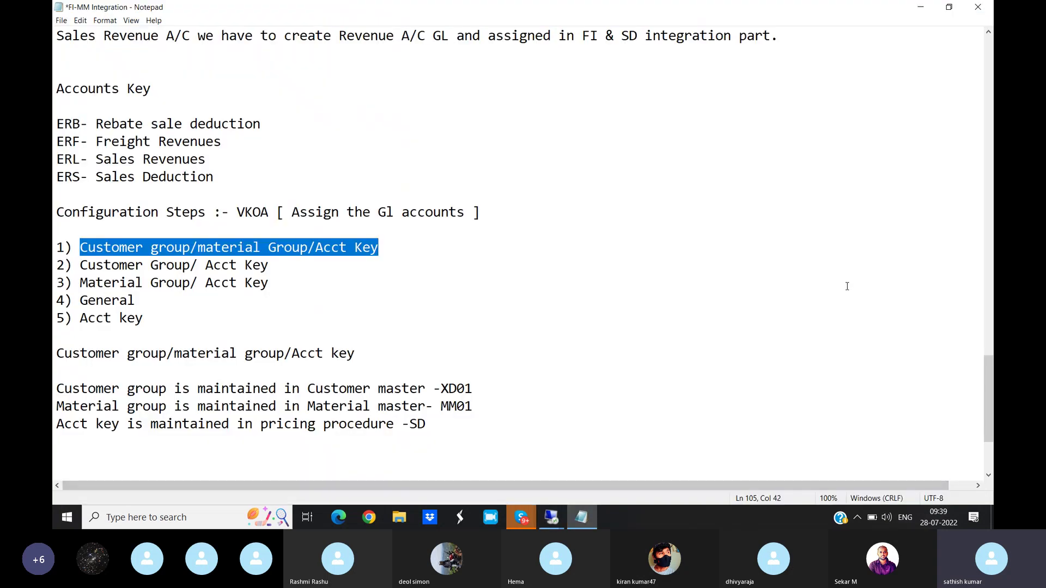
left_click_drag(988, 392, 989, 372)
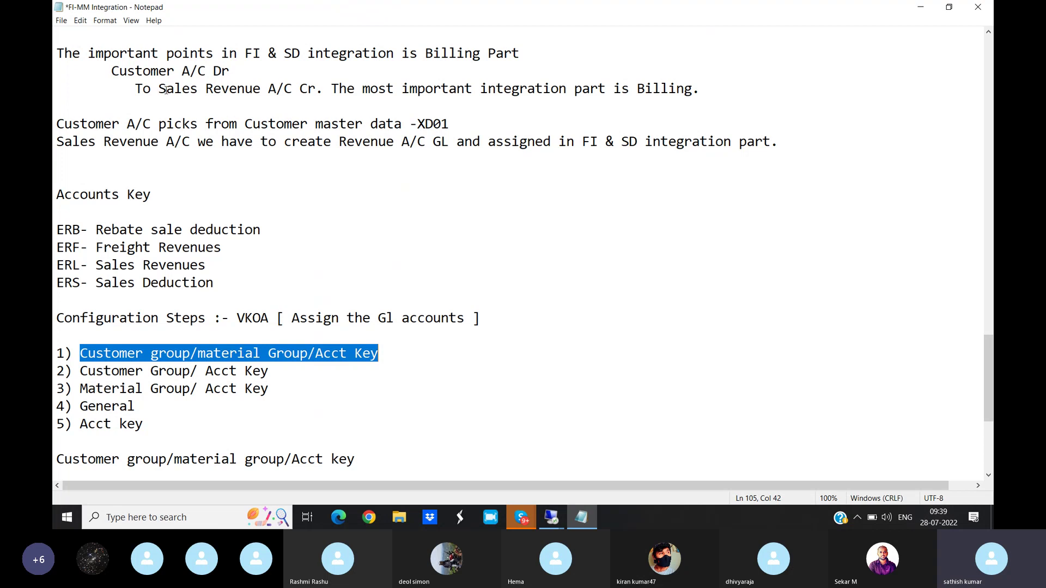
left_click_drag(166, 90, 246, 90)
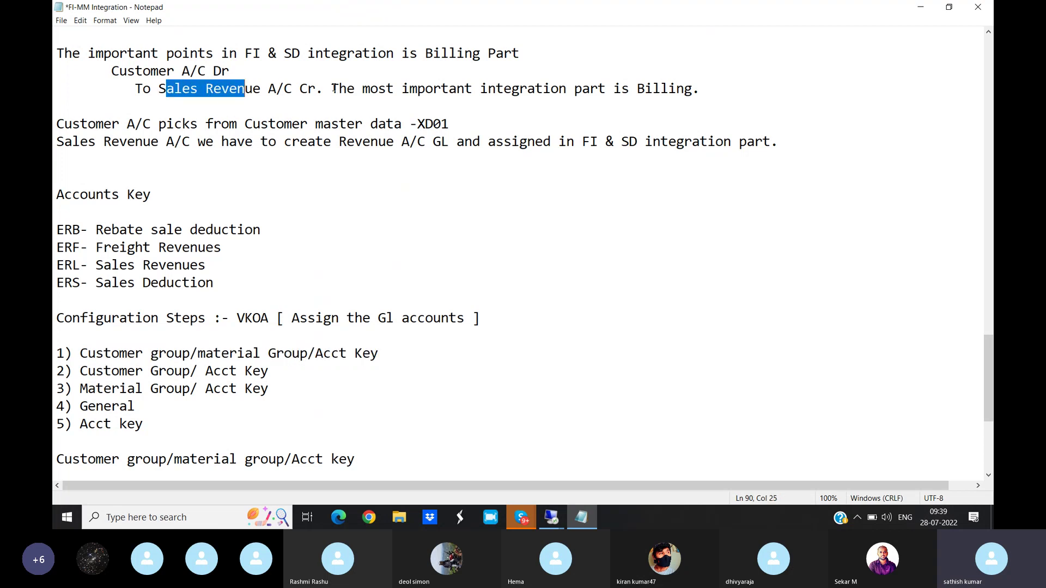
left_click_drag(331, 88, 700, 88)
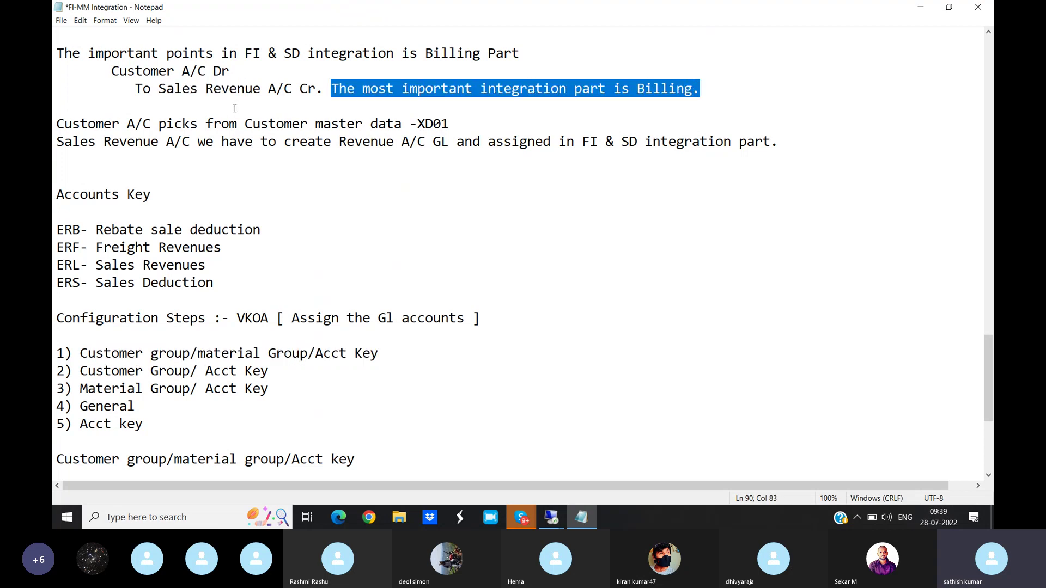
left_click_drag(57, 143, 251, 154)
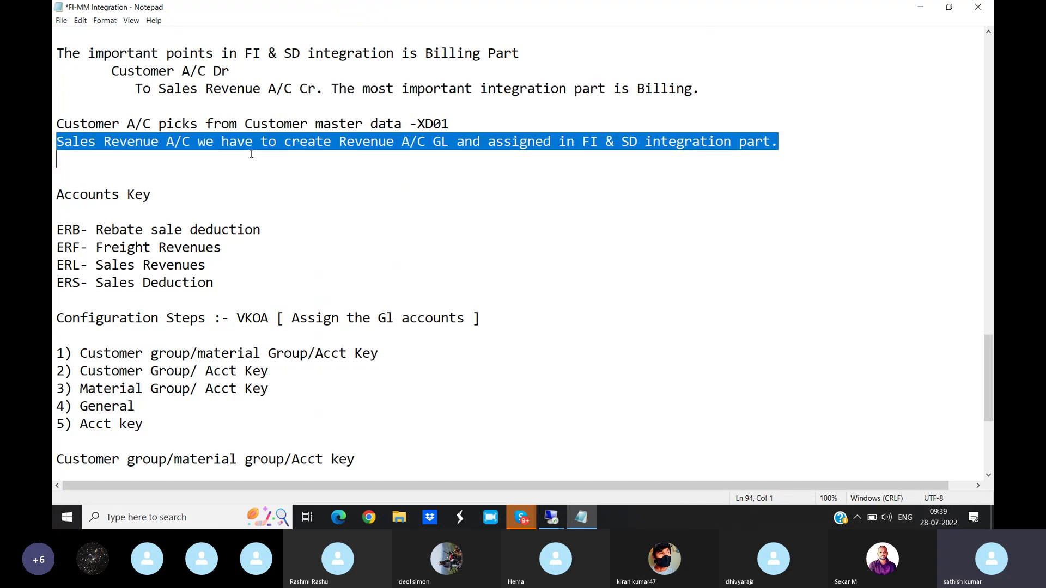
left_click(493, 140)
left_click_drag(494, 140, 805, 145)
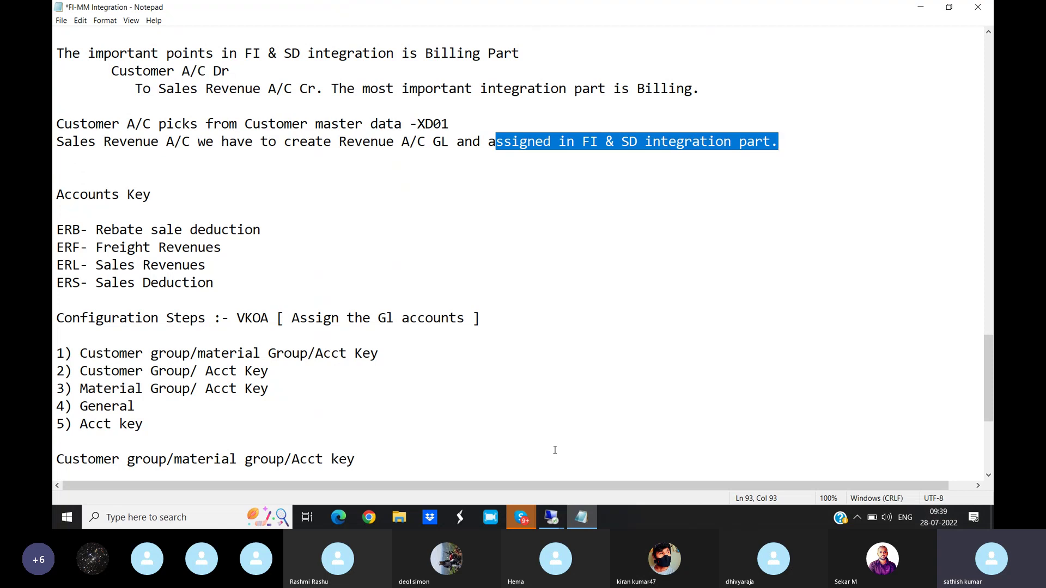
Switch back to the SAP session's Cust.Grp/MaterialGrp/AcctKey overview, and bring up the Skype call window.
mouse_move(550, 520)
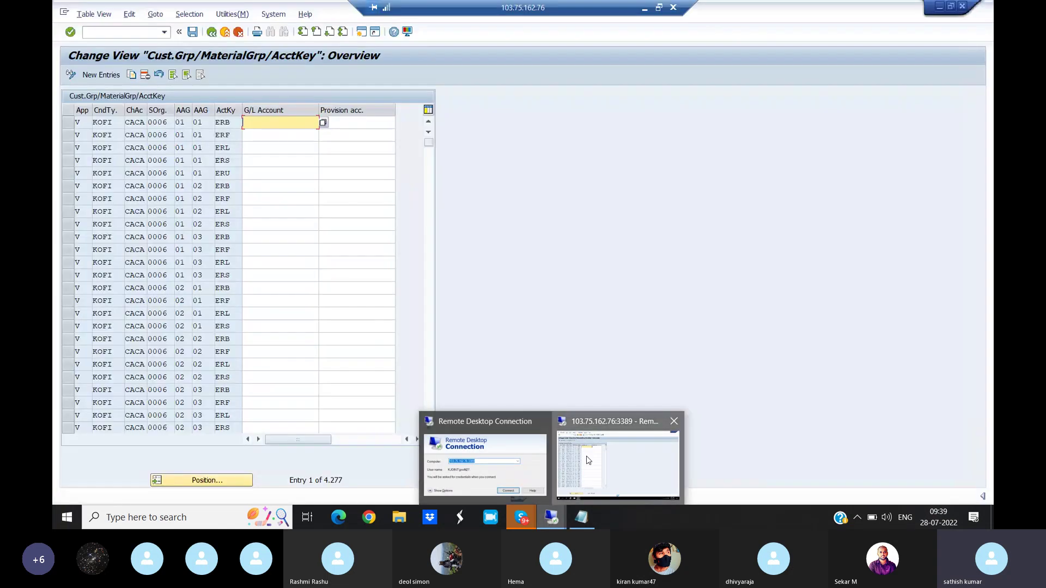
left_click(588, 461)
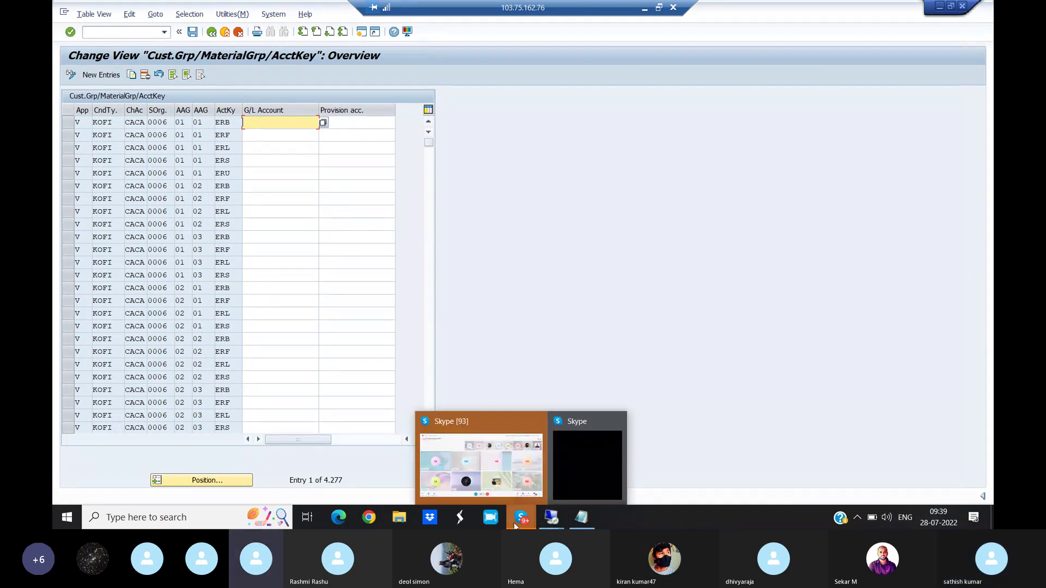
left_click(504, 469)
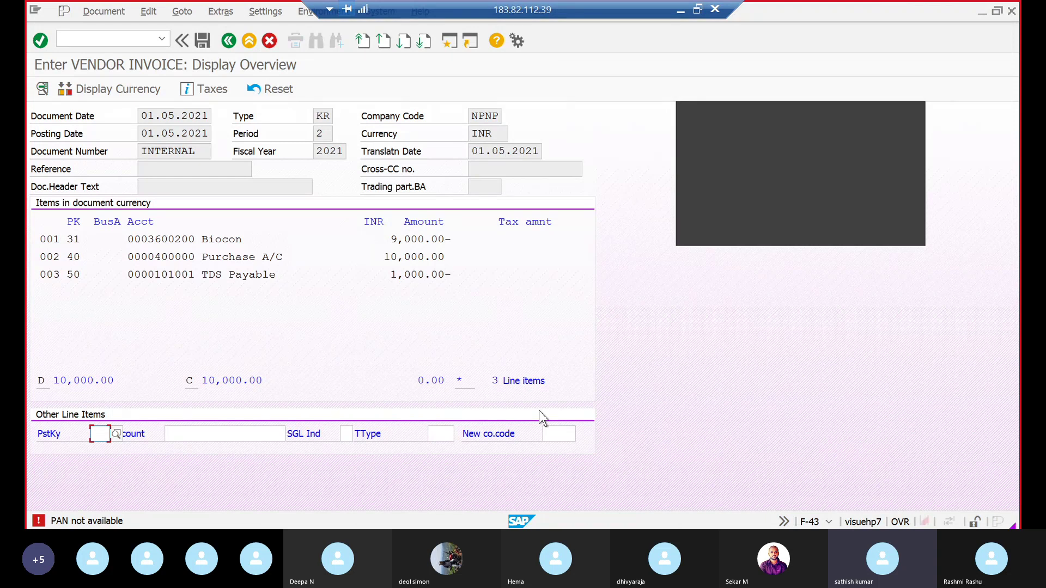
Open the detailed explanation of the vendor invoice's PAN error, reposition its window to read the procedure, and close it.
double_click(104, 522)
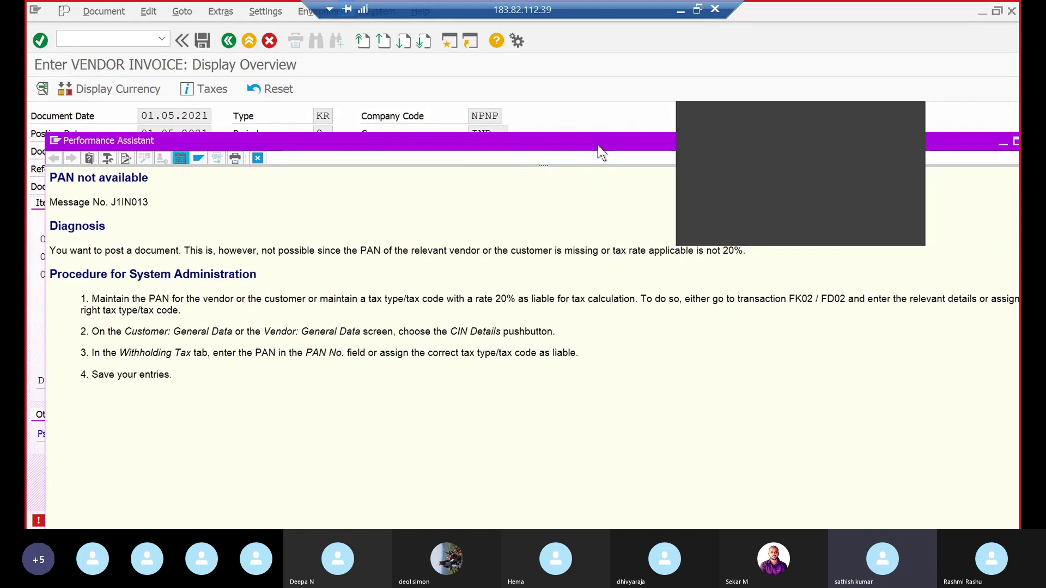
left_click_drag(597, 145, 542, 214)
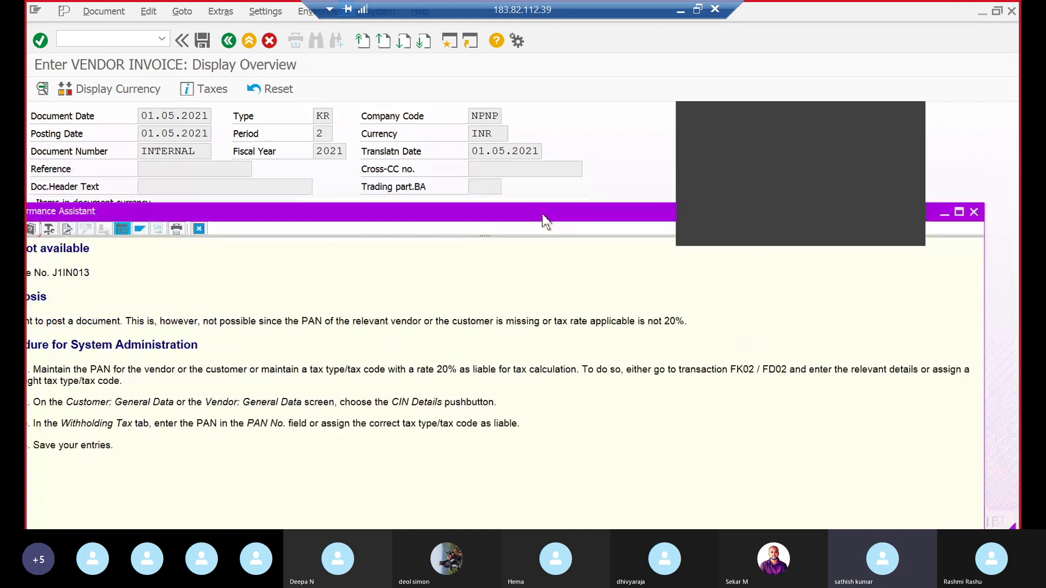
left_click(973, 211)
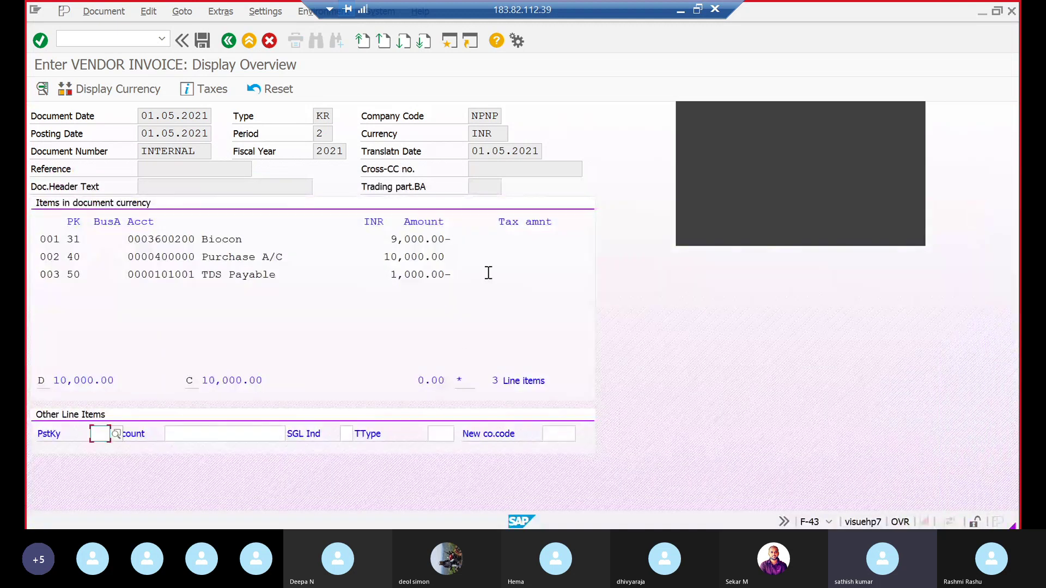
Open the Company Code Global Data overview in a new session with /noby6.
left_click(126, 34)
type("/noby6")
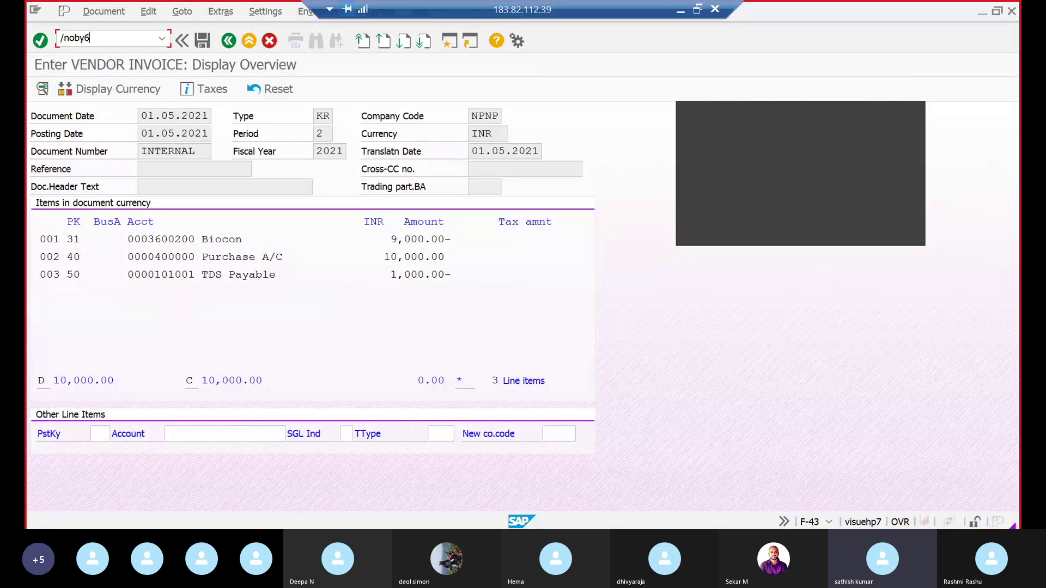
key("Return")
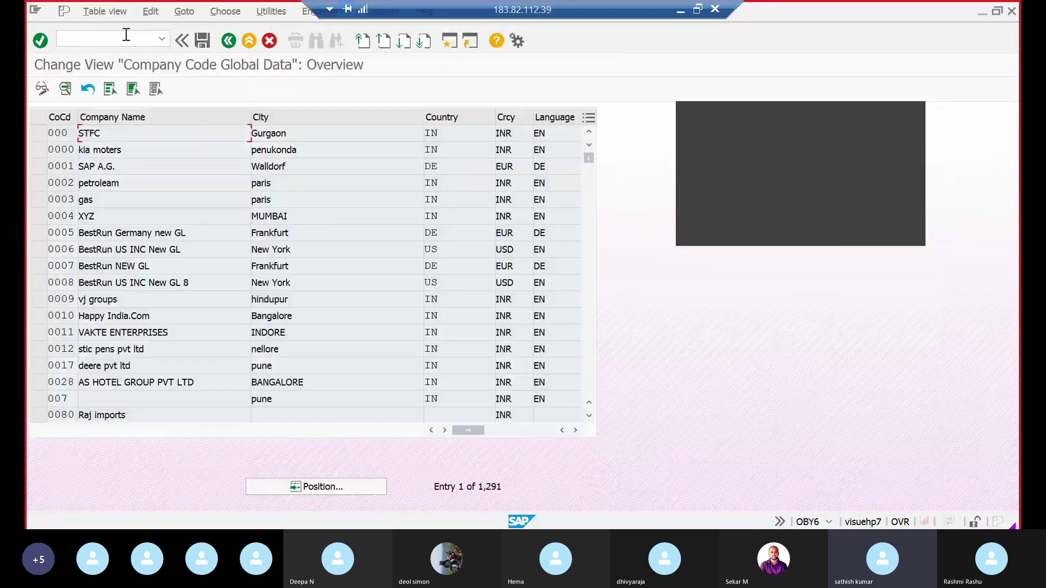
left_click(126, 36)
Position the company code list to NPNP and open that company code's global data details.
left_click(368, 491)
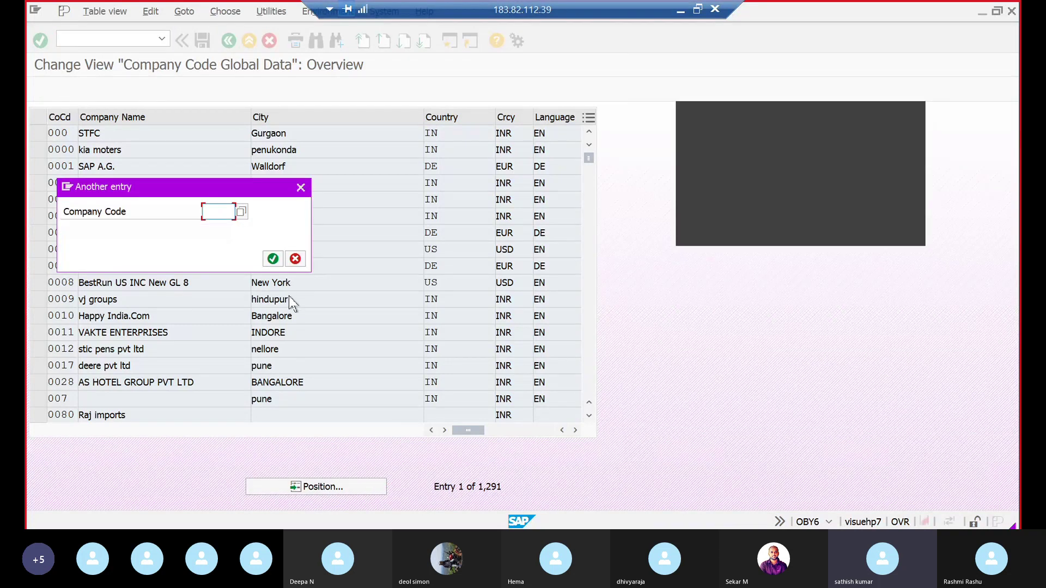
type("nbpn")
key("BackSpace")
key("BackSpace")
key("BackSpace")
key("BackSpace")
type("npnp")
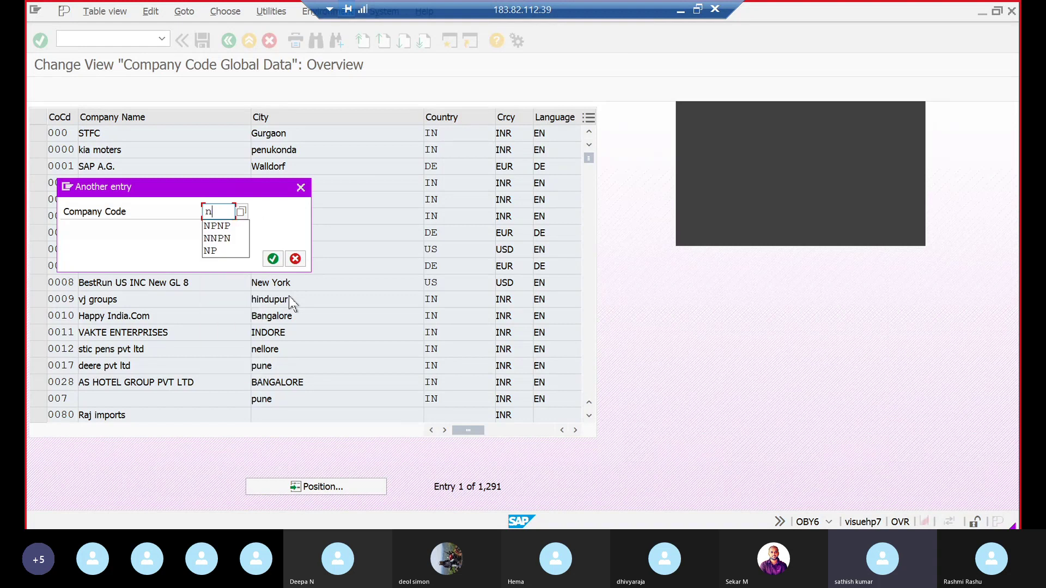
left_click(272, 259)
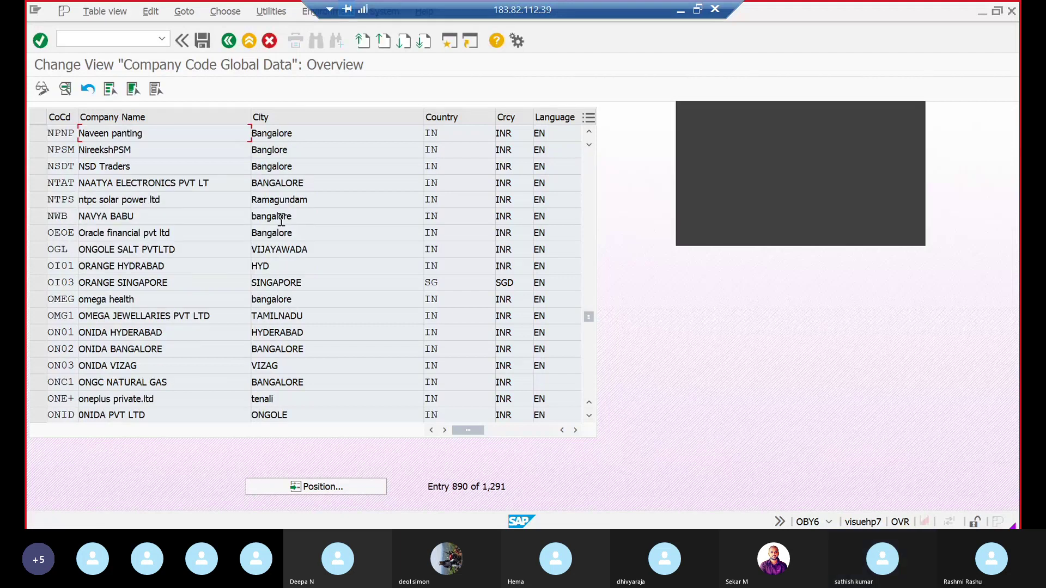
double_click(60, 132)
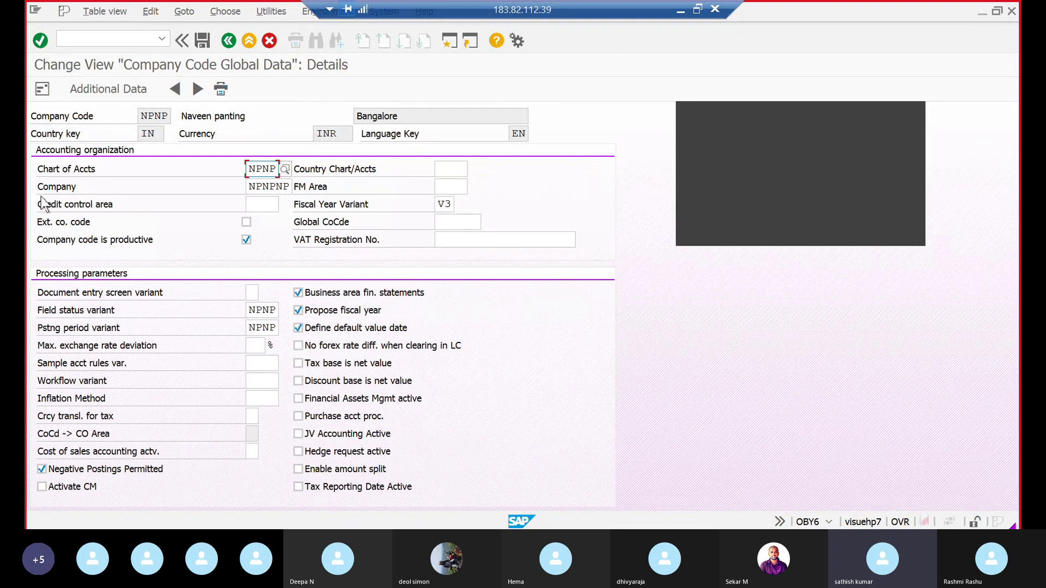
Enter the PAN number in company code NPNP's additional data and return to the global data details.
left_click(107, 90)
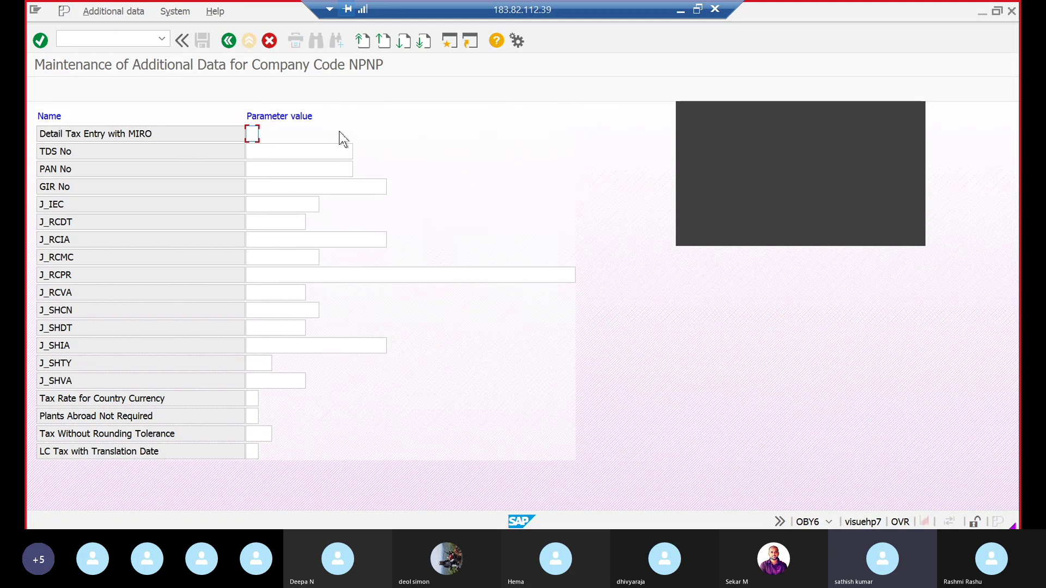
left_click(281, 170)
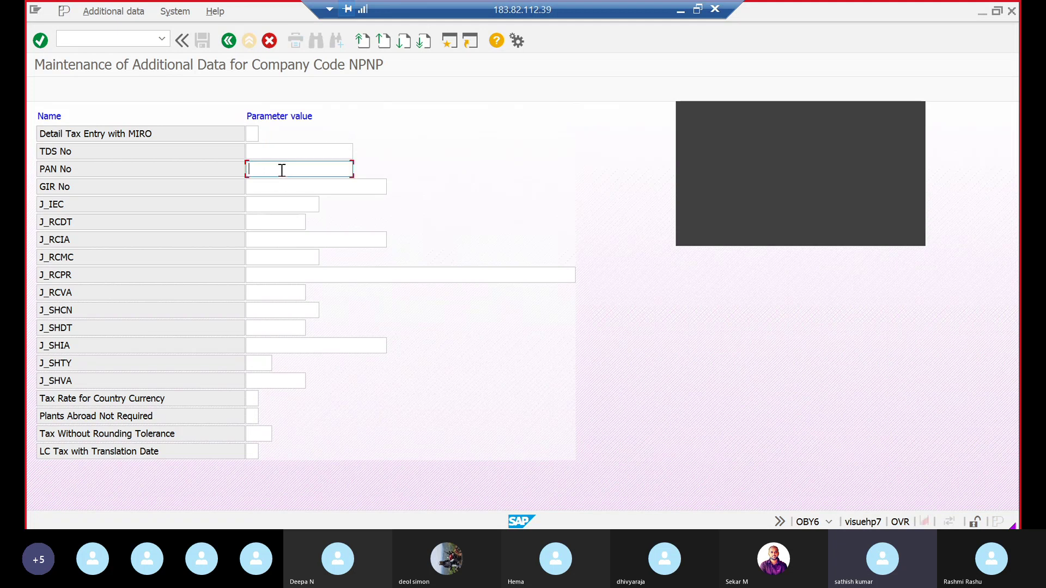
type("657788")
left_click(230, 44)
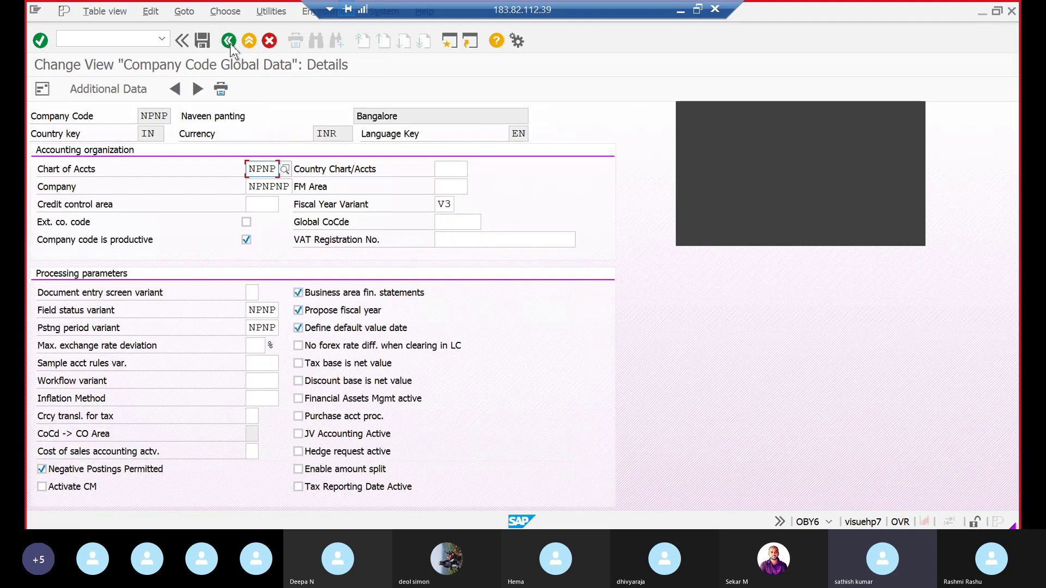
Save company code NPNP's global data under customizing request NSPK908685 and switch to the Customer Line Item Display session.
left_click(199, 42)
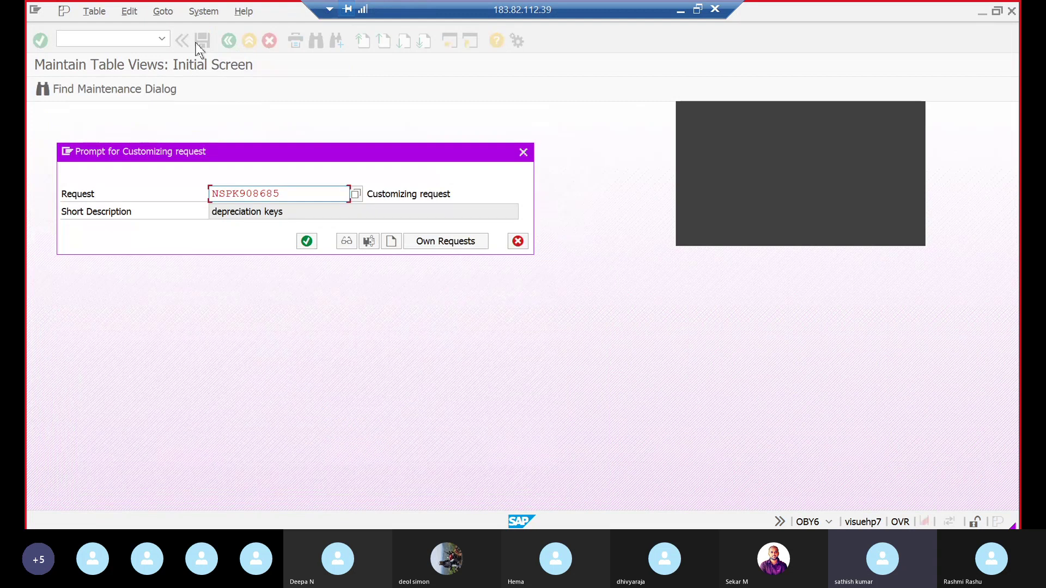
left_click(307, 242)
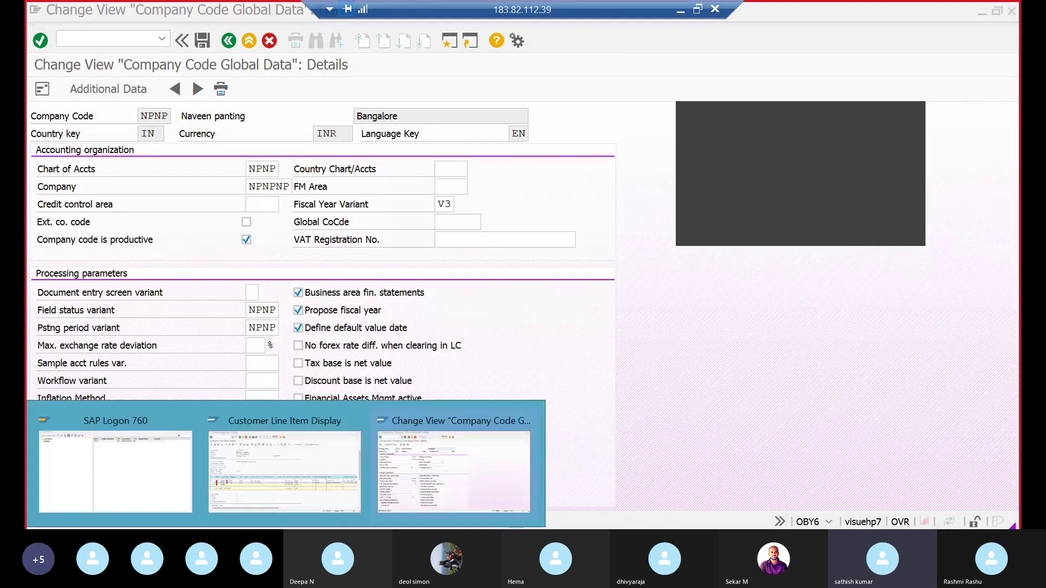
mouse_move(331, 490)
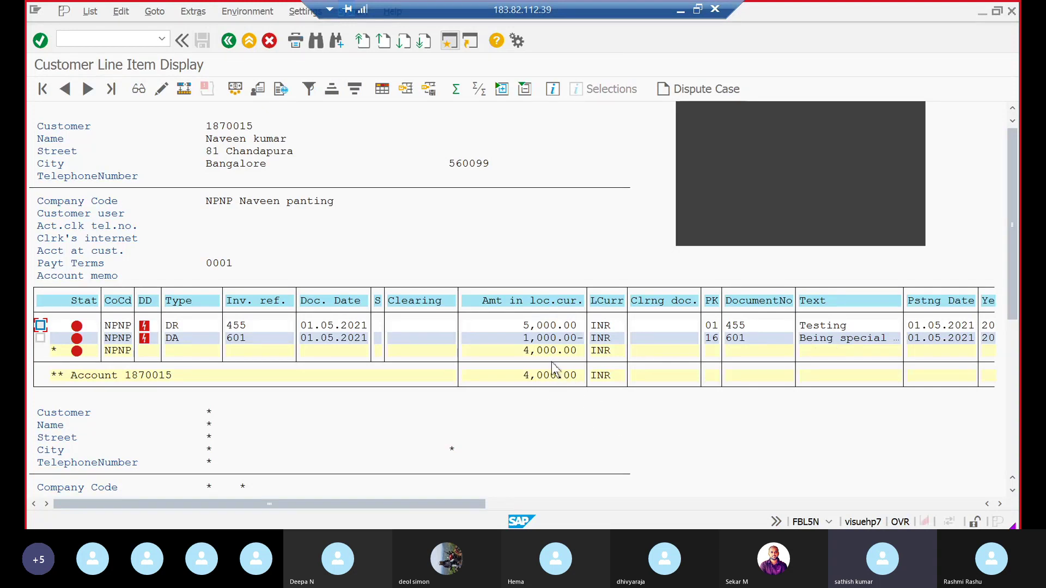
left_click(484, 351)
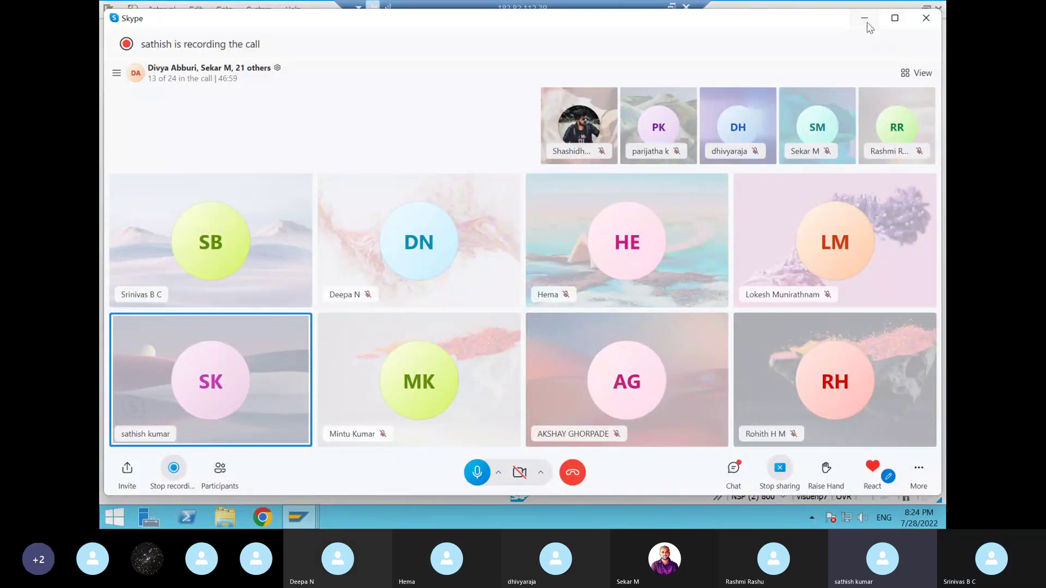
Minimize the Skype call window and open the outgoing payment posting transaction with /nf-53.
left_click(864, 18)
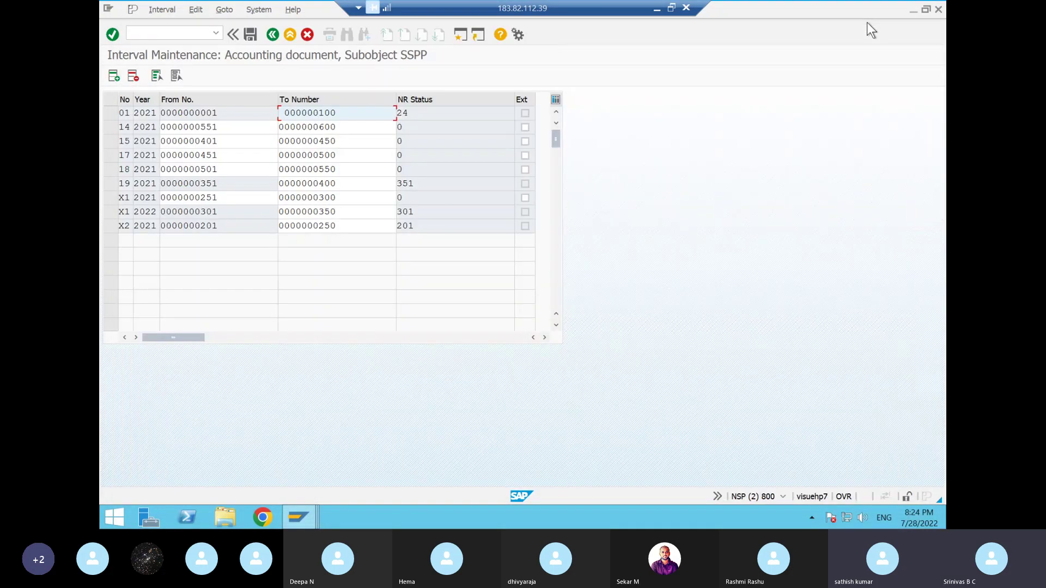
left_click(207, 32)
type("/nf")
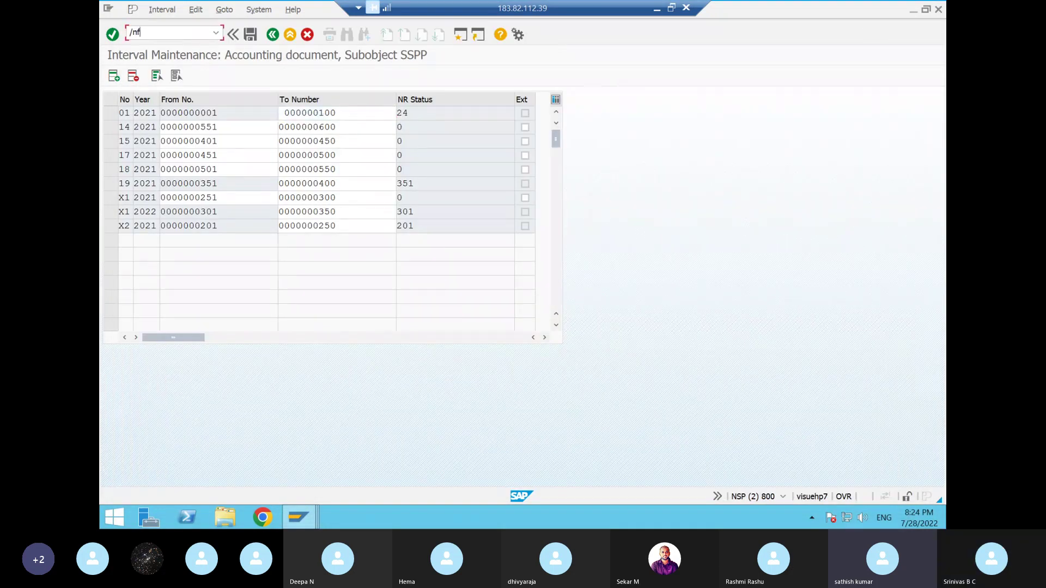
type("-53")
key("Return")
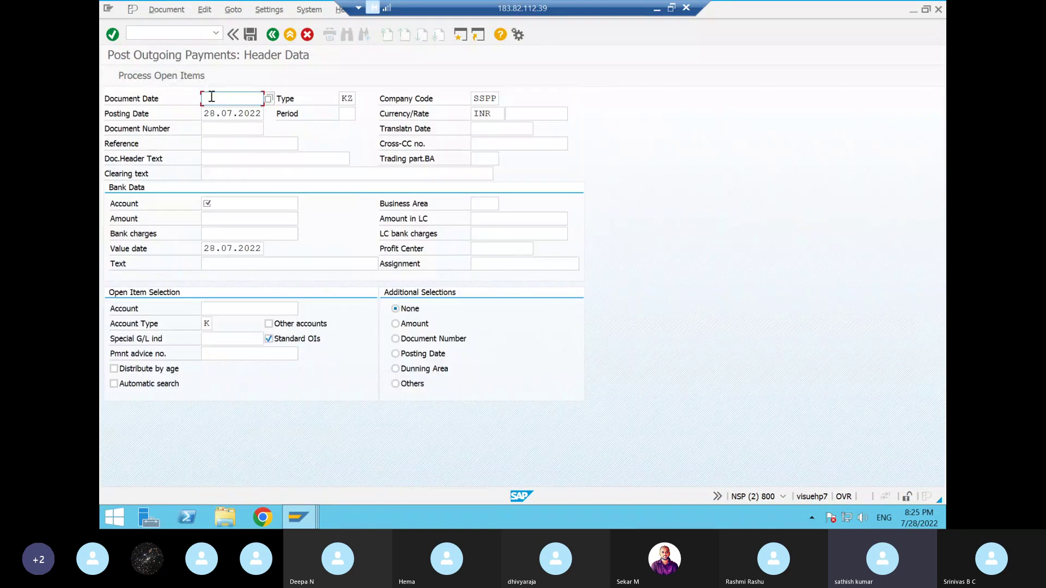
Set both the document date and the posting date of the outgoing payment to 01.05.2021.
type("01")
left_click(230, 113)
left_click(261, 114)
key("BackSpace")
key("BackSpace")
key("BackSpace")
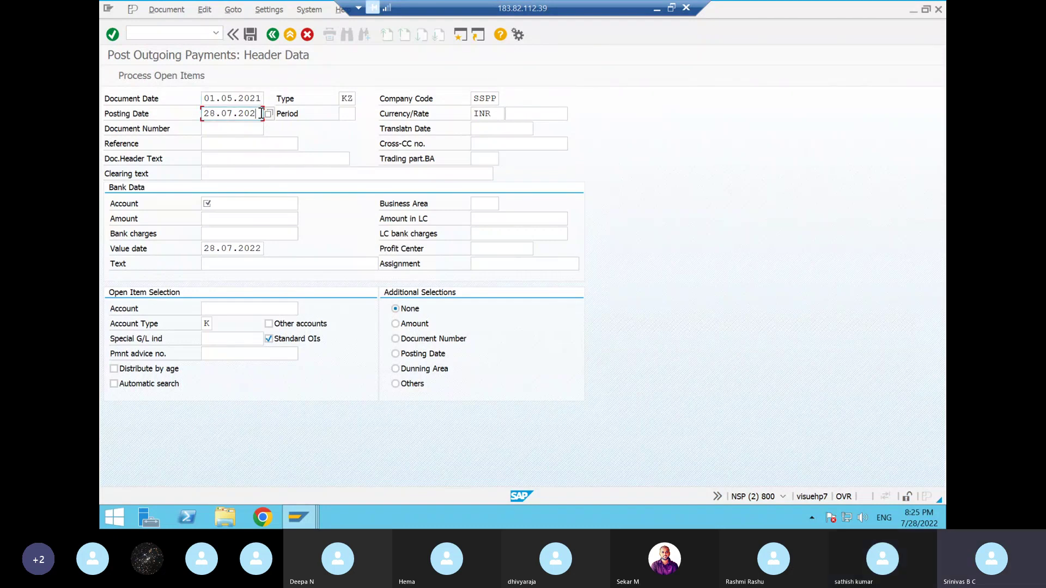
key("BackSpace")
key("BackSpace")
key("BackSpace")
key("BackSpace")
key("BackSpace")
key("BackSpace")
key("BackSpace")
type("01")
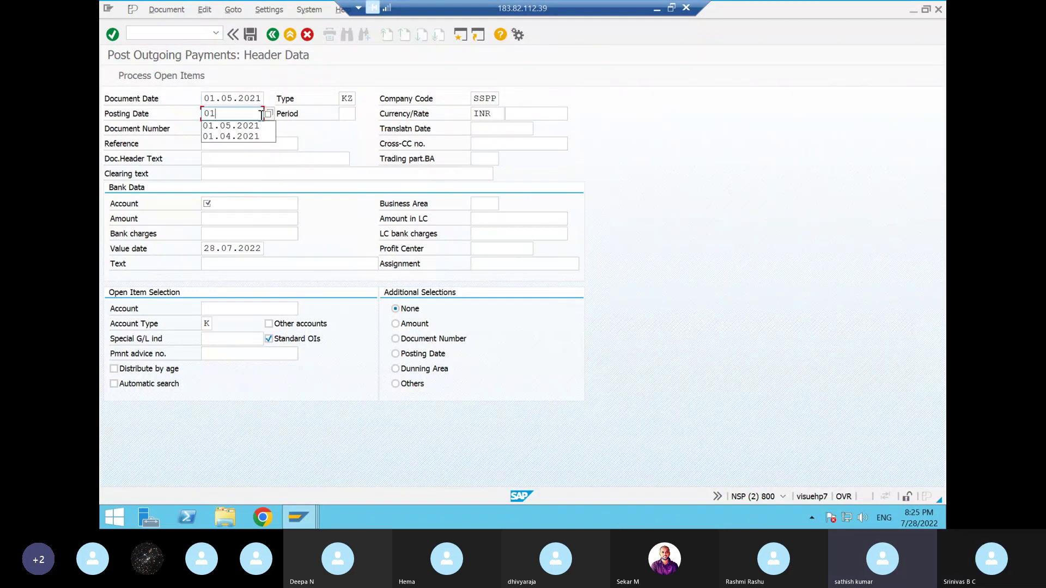
left_click(261, 126)
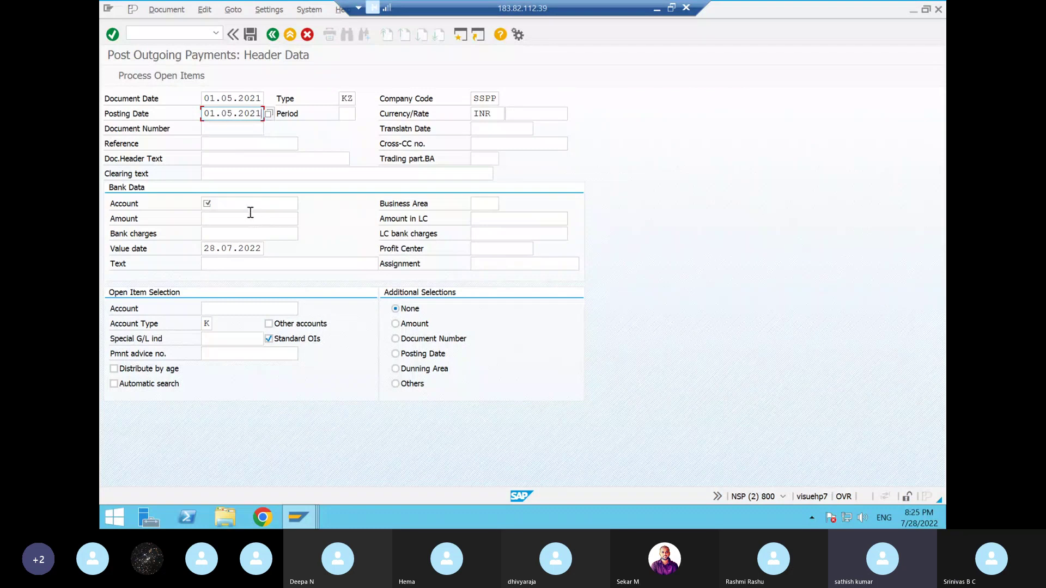
Fill the payment's bank data with the bank G/L account, amount 5000 and text FULL PAYMENT.
left_click(249, 207)
type("20")
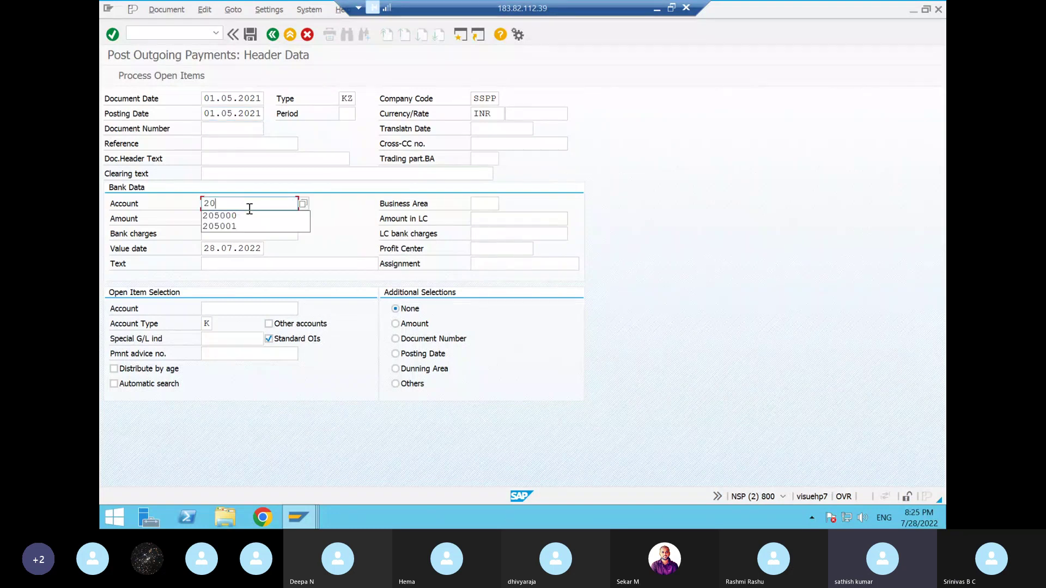
left_click(248, 216)
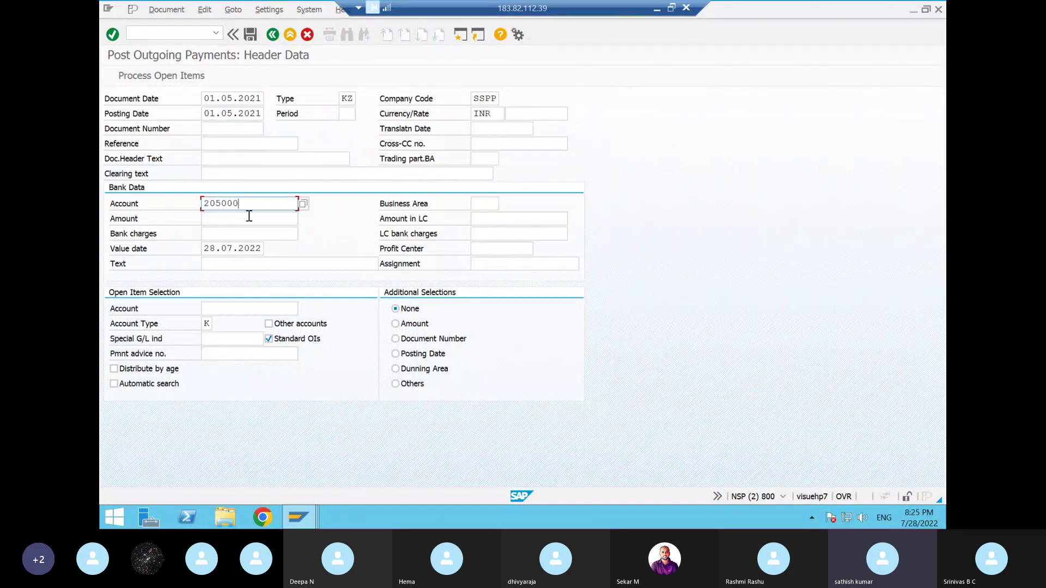
left_click(248, 218)
type("5000")
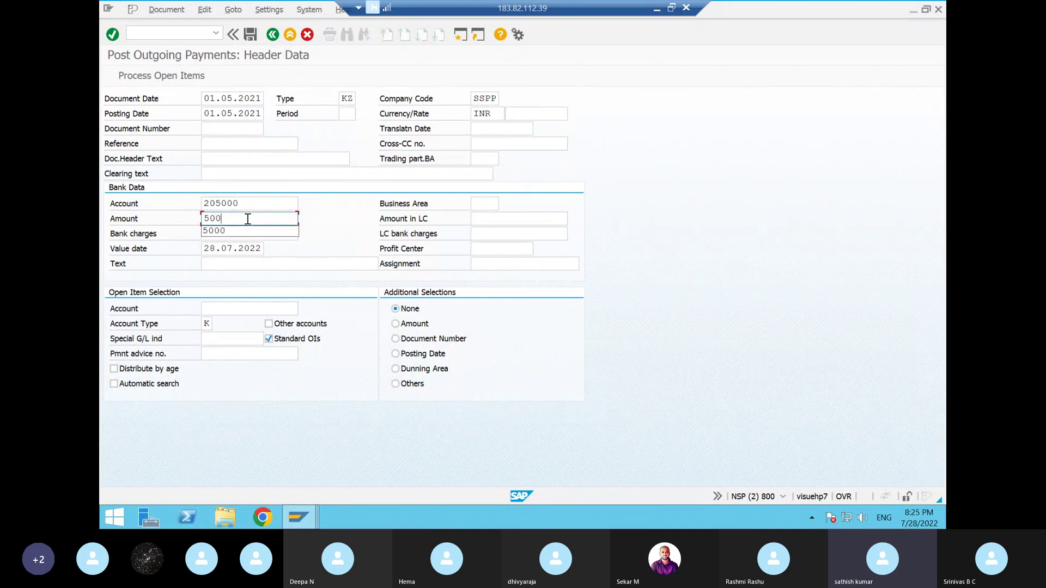
left_click(243, 264)
type("full")
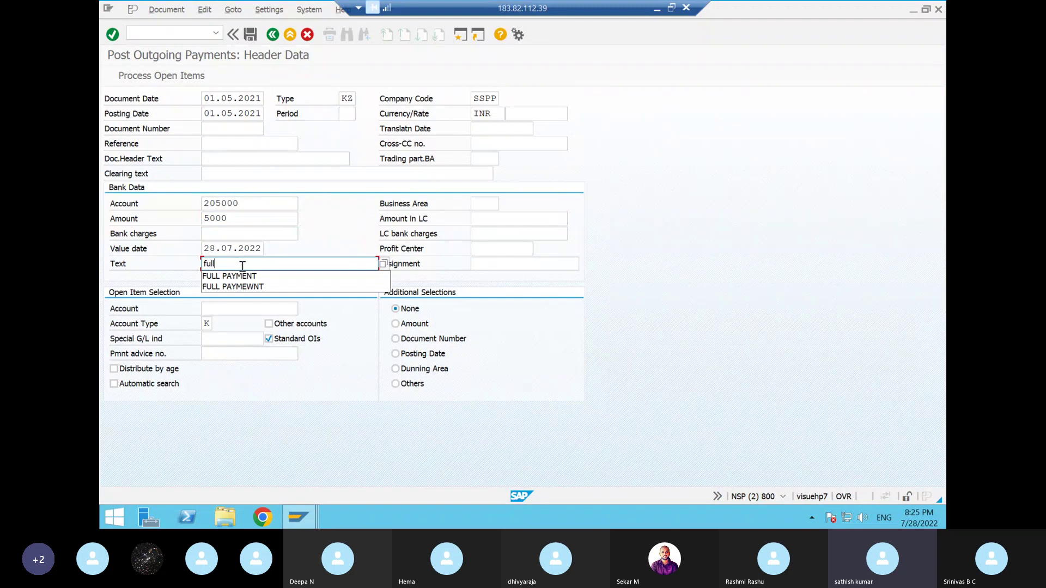
left_click(243, 277)
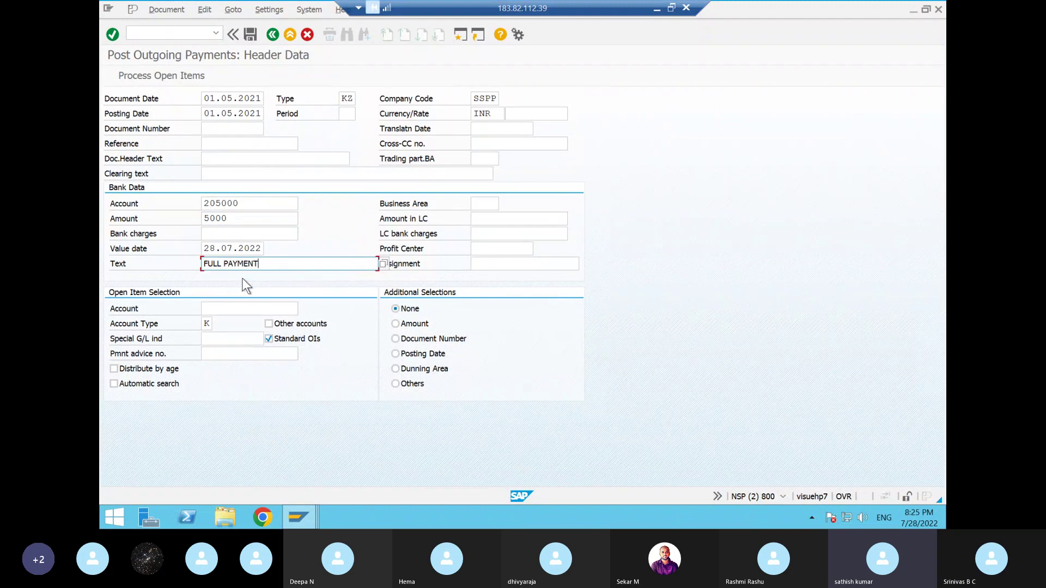
Enter the vendor account for the open item selection and submit the outgoing payment's header data.
left_click(240, 308)
type("100")
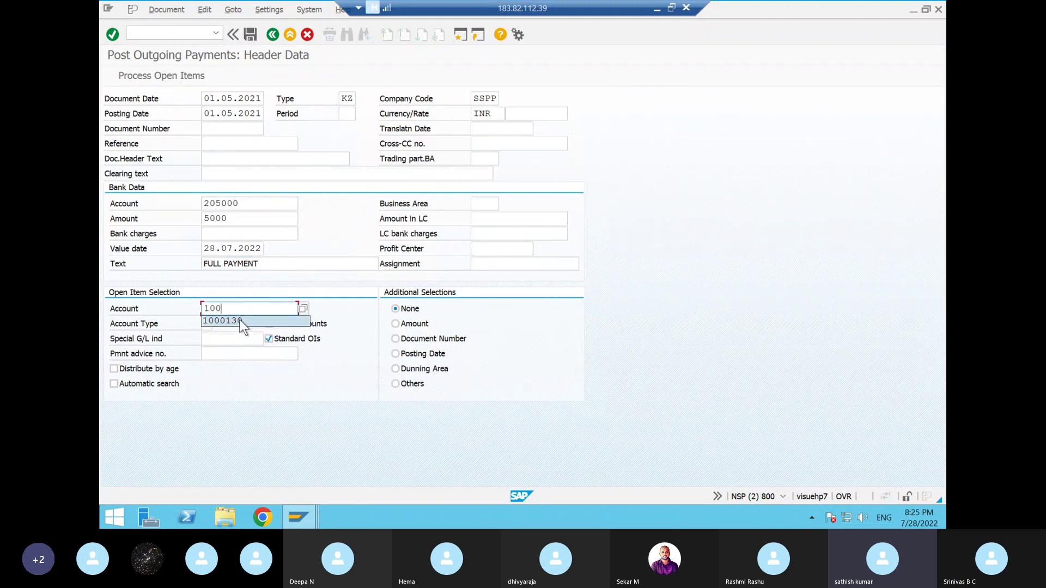
left_click(241, 322)
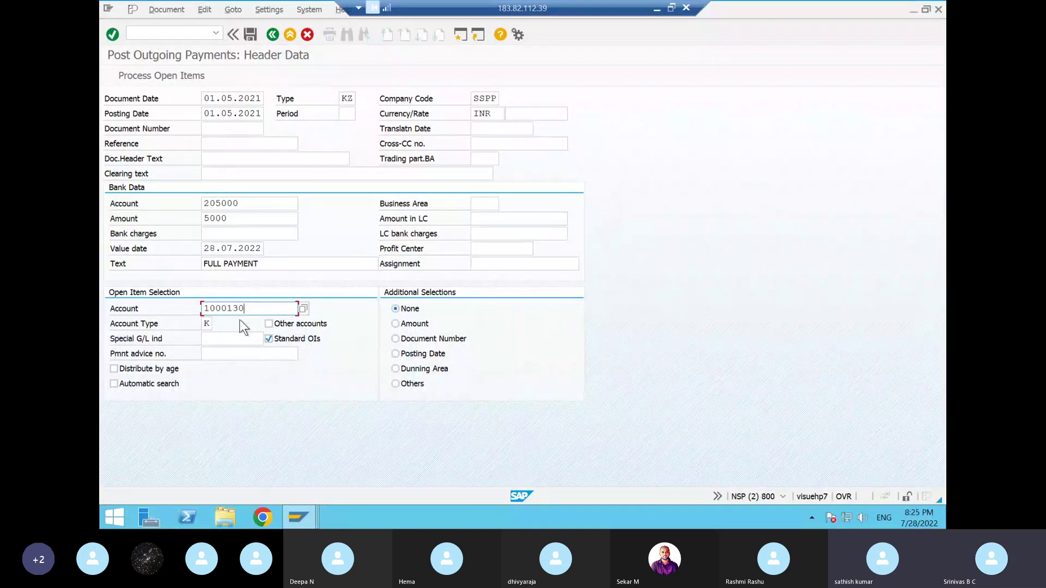
key("Return")
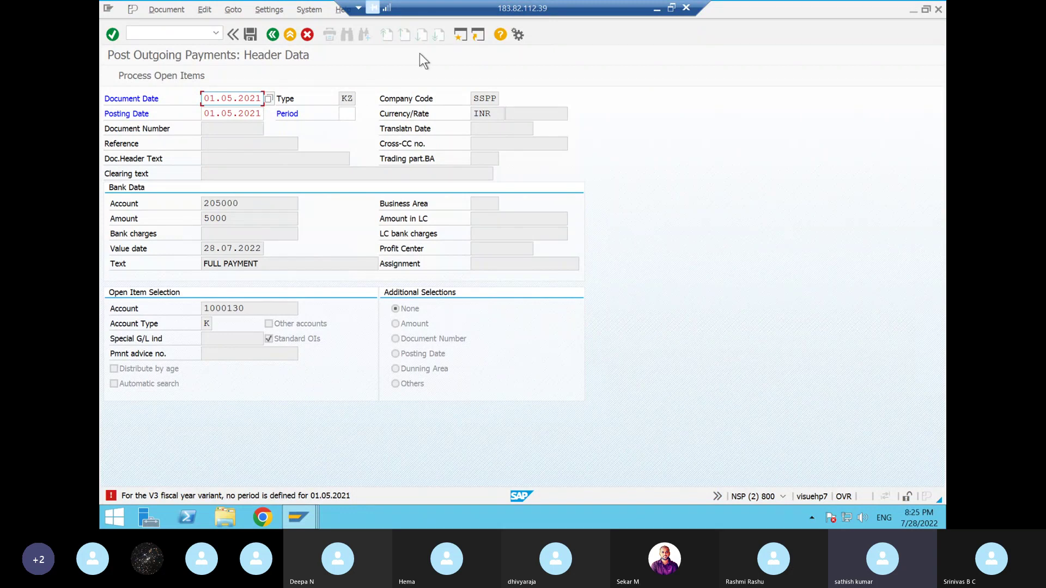
Open the fiscal year variants overview in a new session with /nob29.
left_click(461, 34)
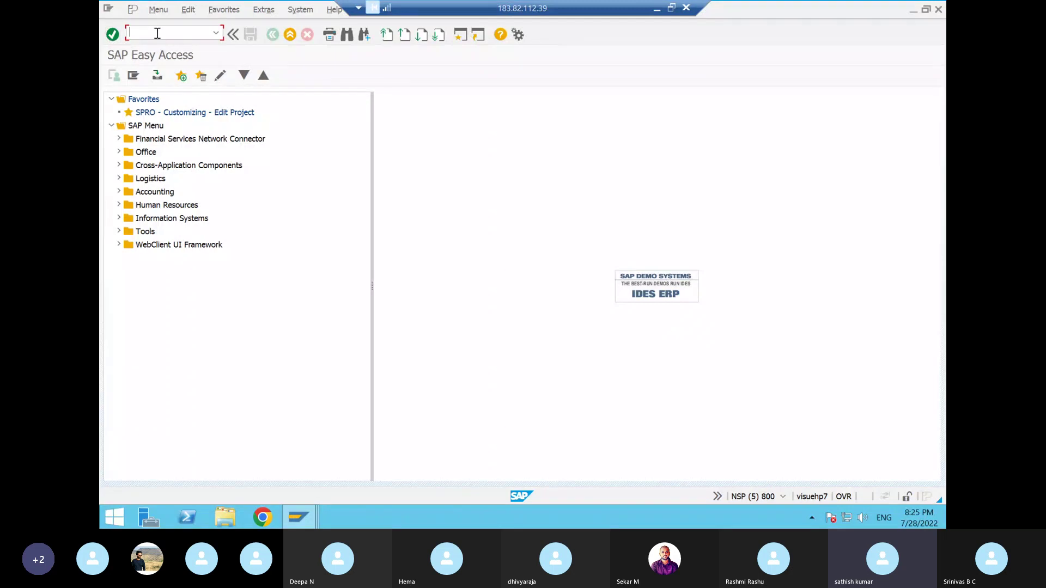
type("/nob29")
key("Return")
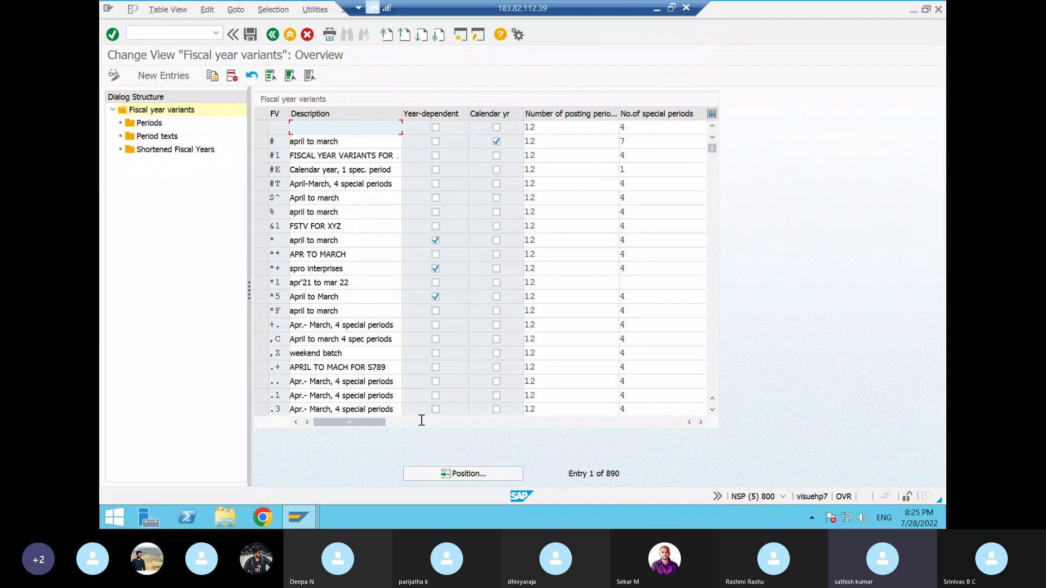
Position the list to fiscal year variant V3 and open its periods for calendar year 2021.
left_click(431, 479)
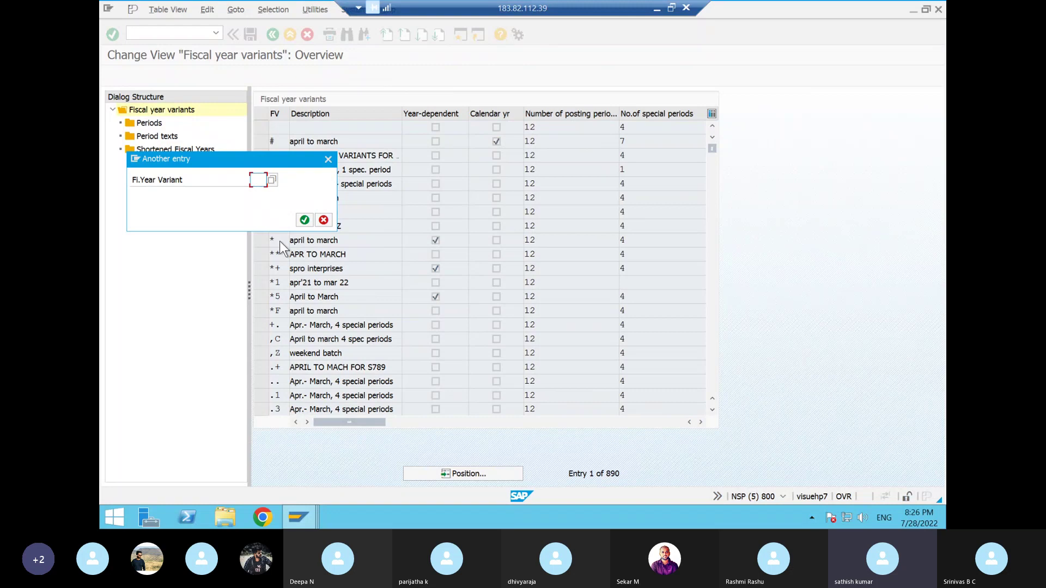
type("V3")
key("Return")
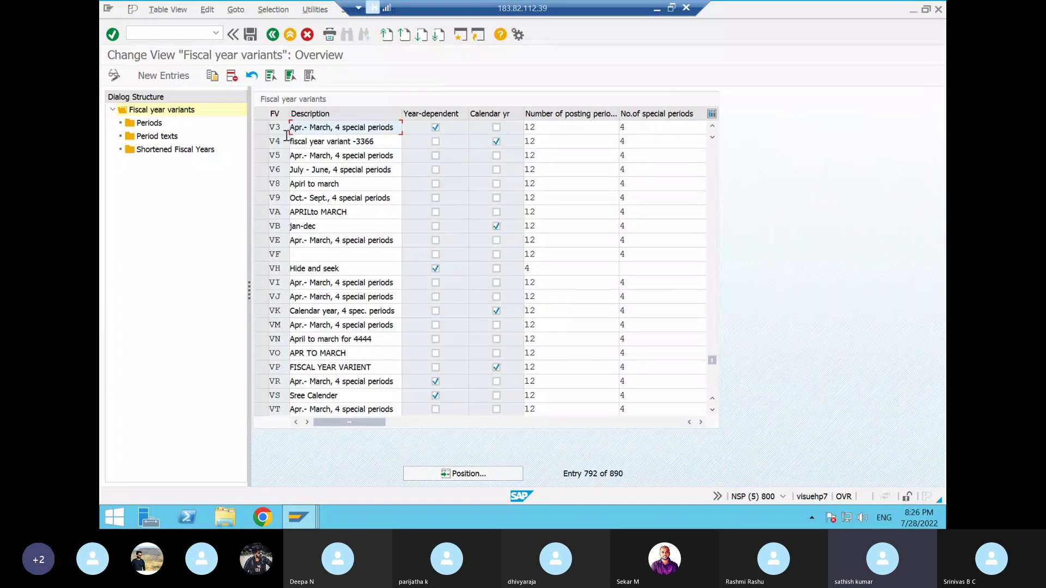
left_click(264, 126)
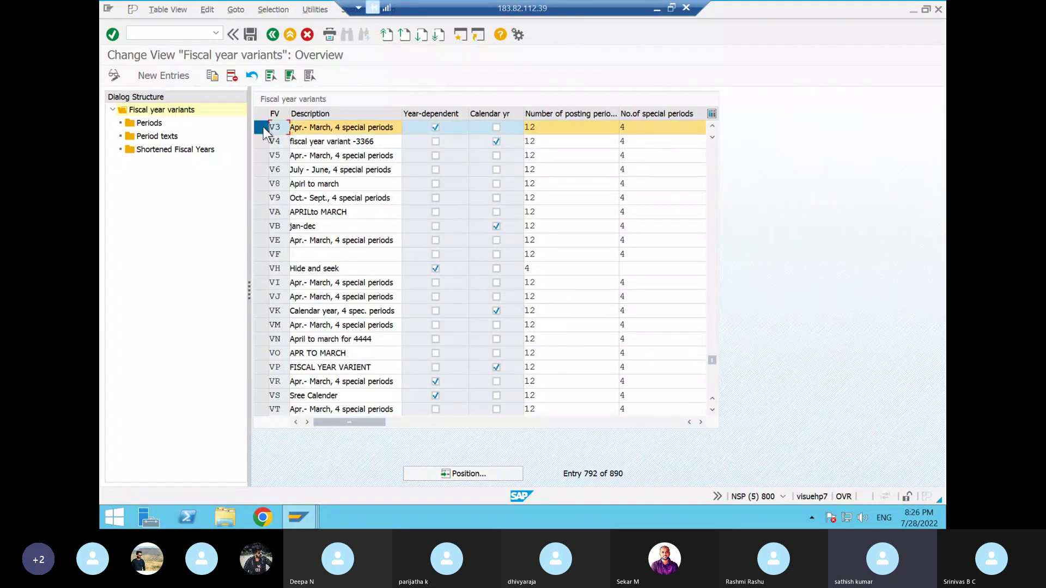
double_click(149, 123)
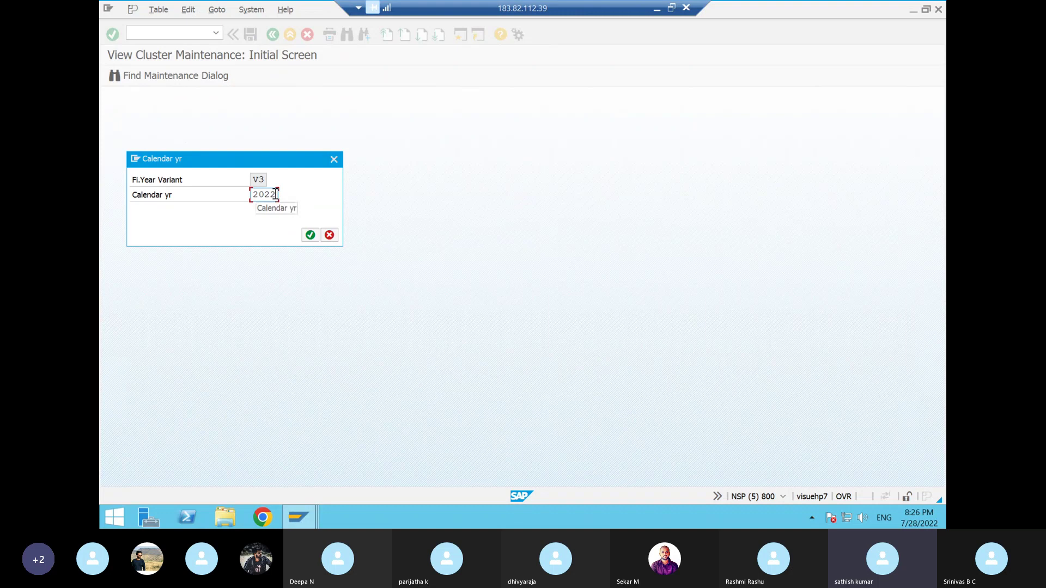
key("BackSpace")
type("1")
left_click(310, 235)
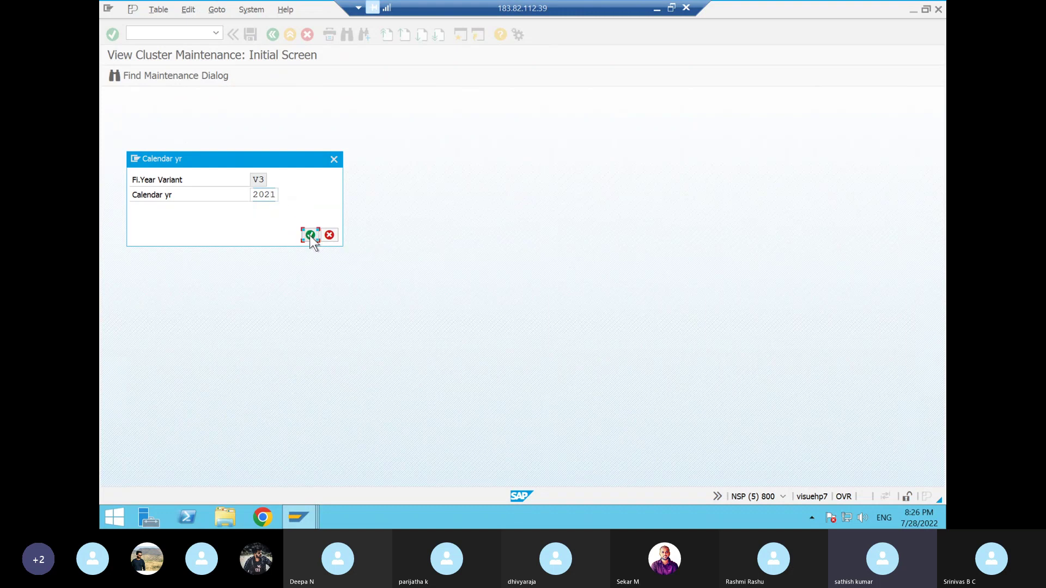